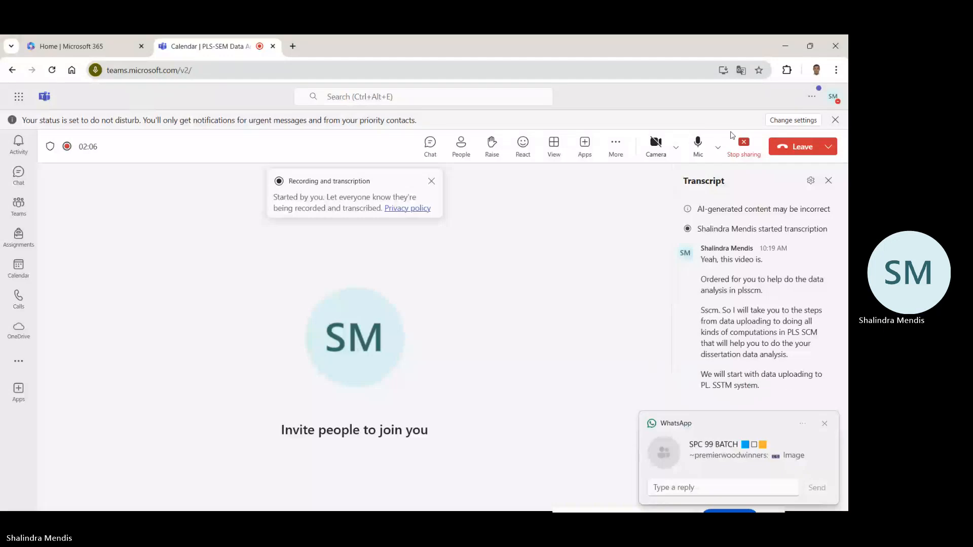
Put away the browser, Excel and existing SmartPLS windows, and launch SmartPLS 4 from the desktop.
click(784, 47)
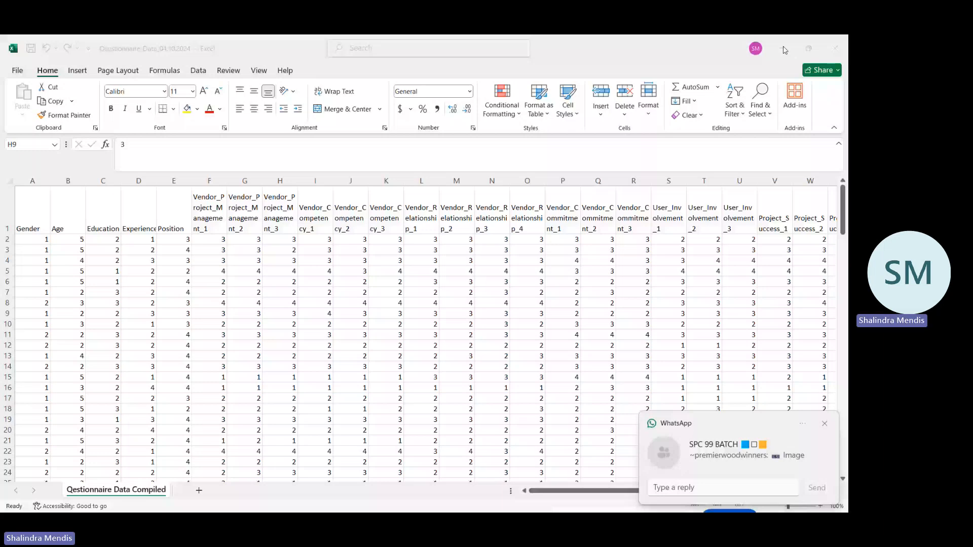
click(785, 50)
mouse_move(506, 501)
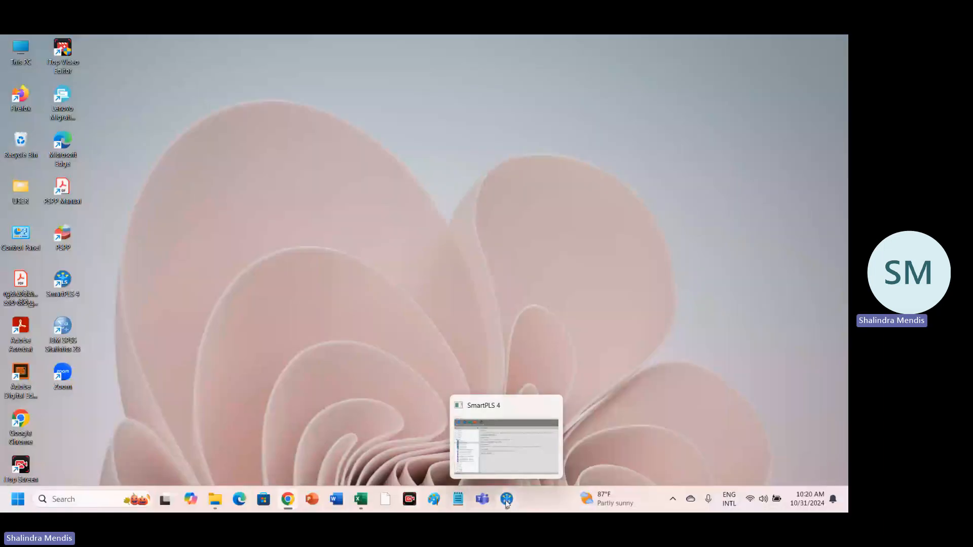
click(520, 466)
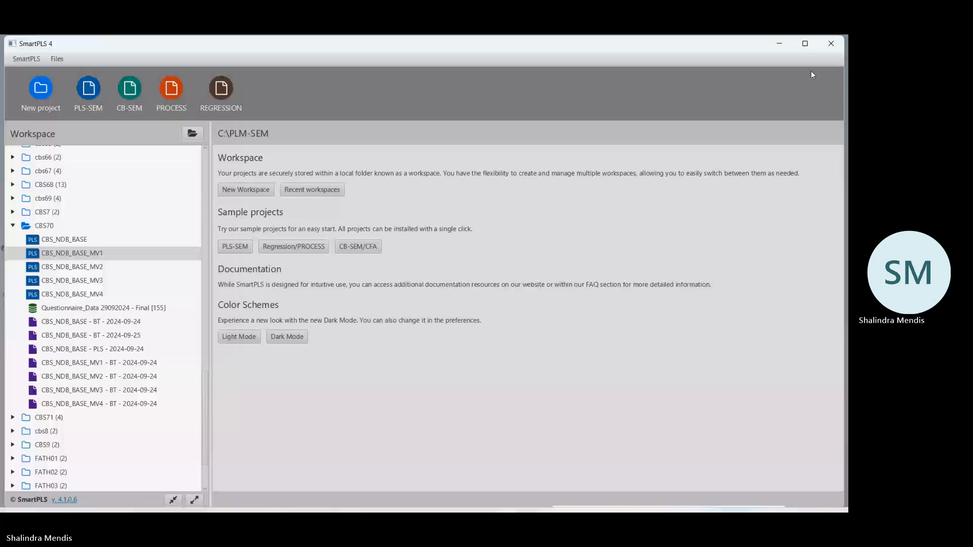
click(779, 43)
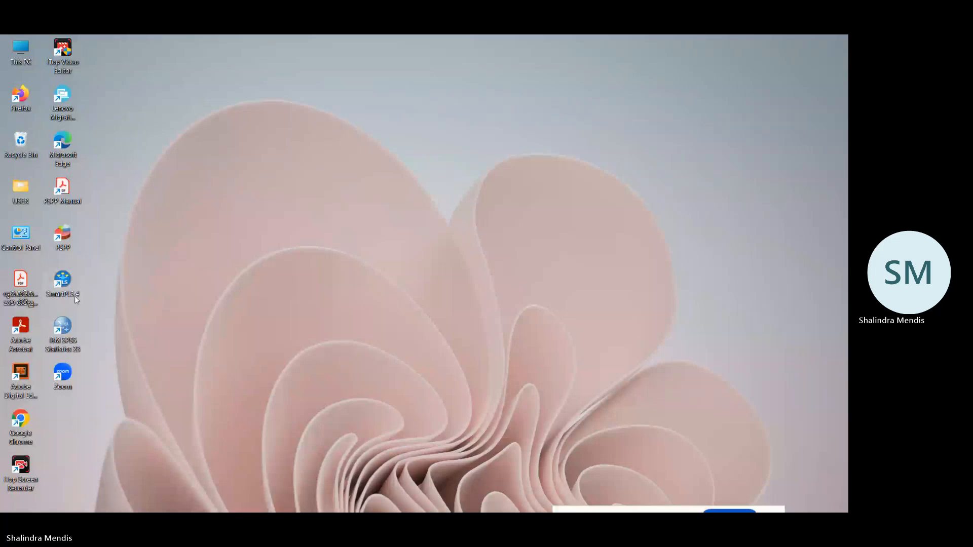
mouse_move(371, 508)
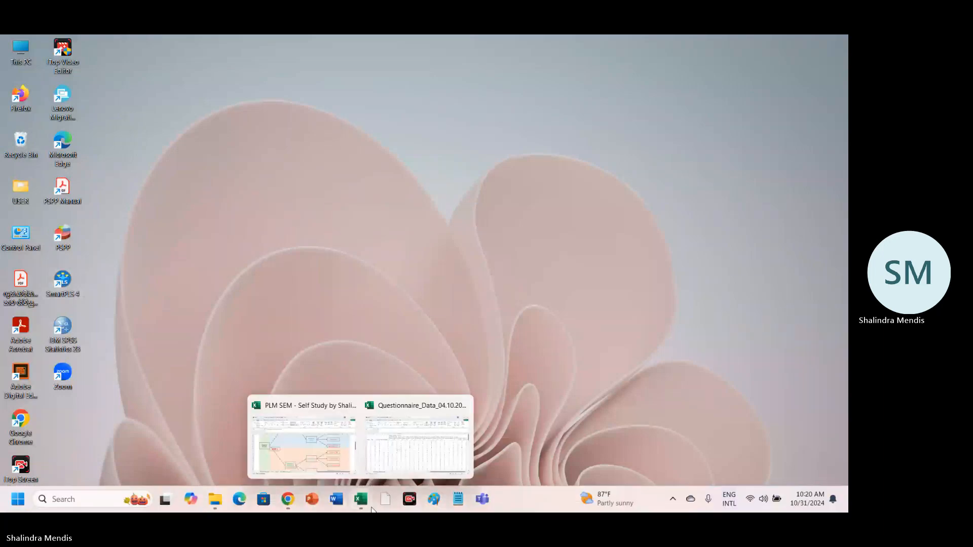
double_click(67, 278)
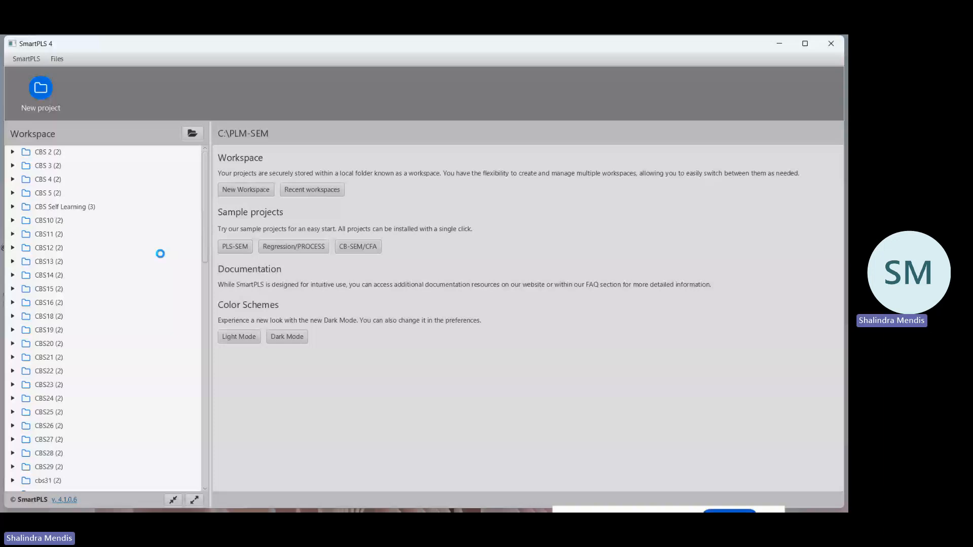
Start a new project and enter the name ICBT_Data_Analysis.
click(42, 89)
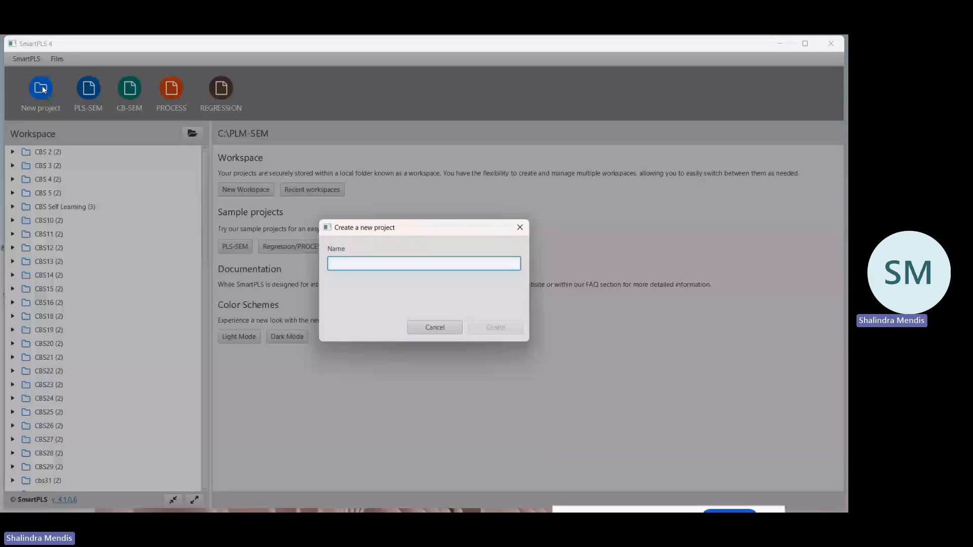
text(ICBT)
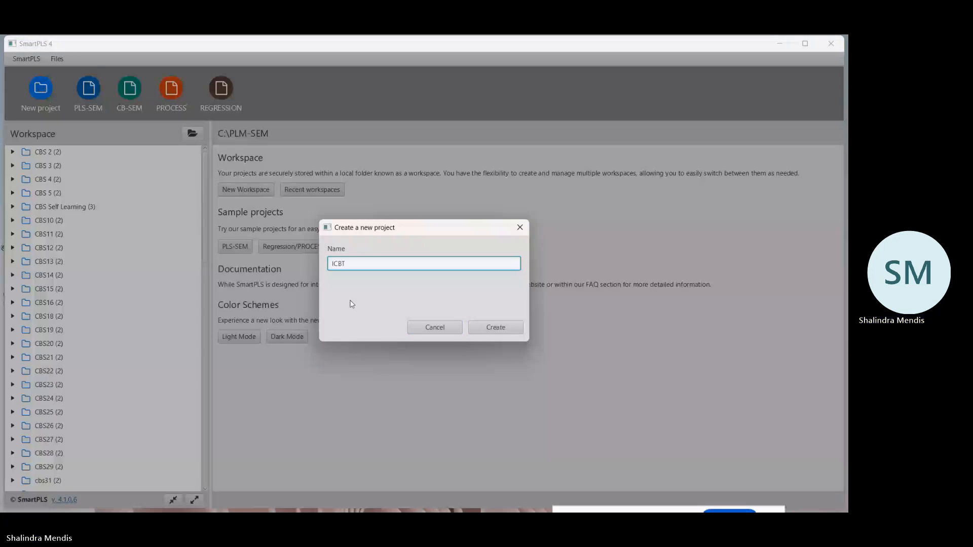
text(_Da)
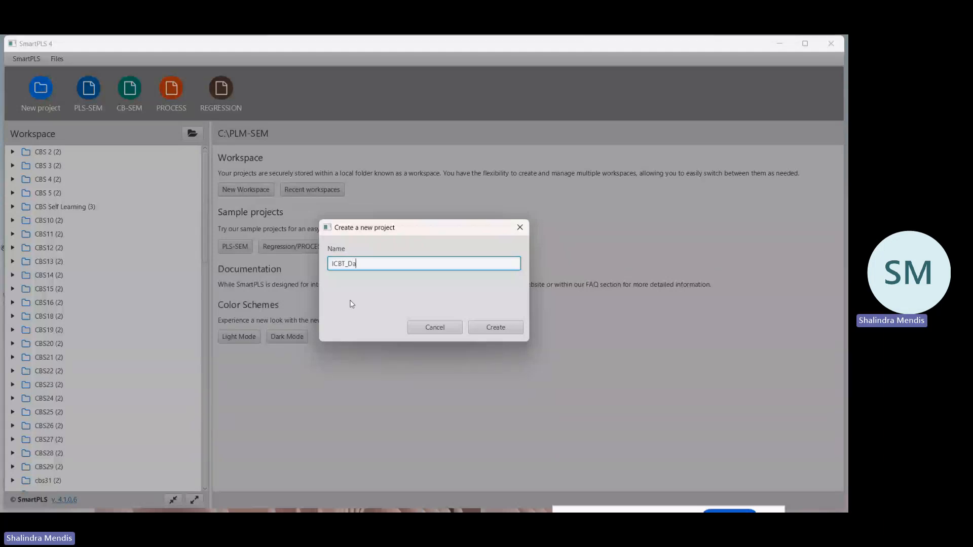
text(ta)
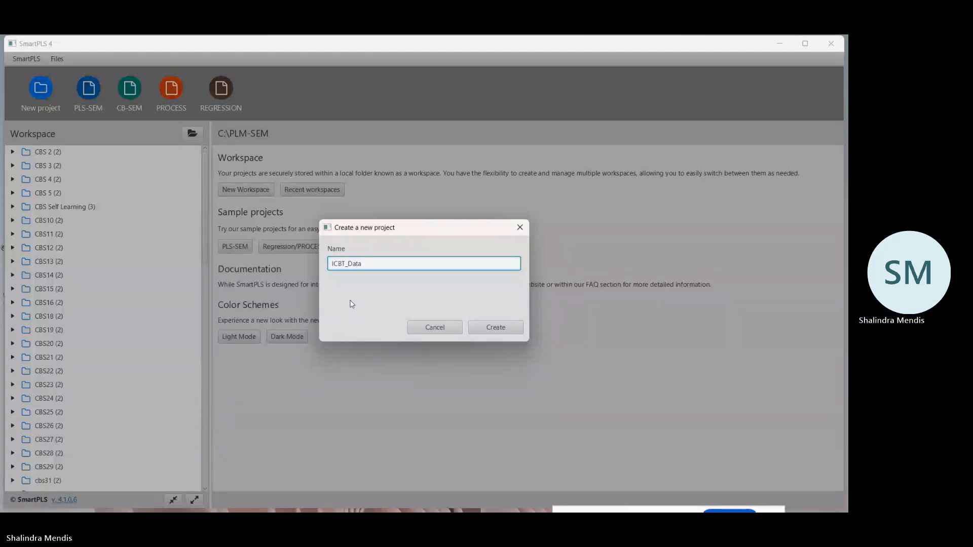
text(_A)
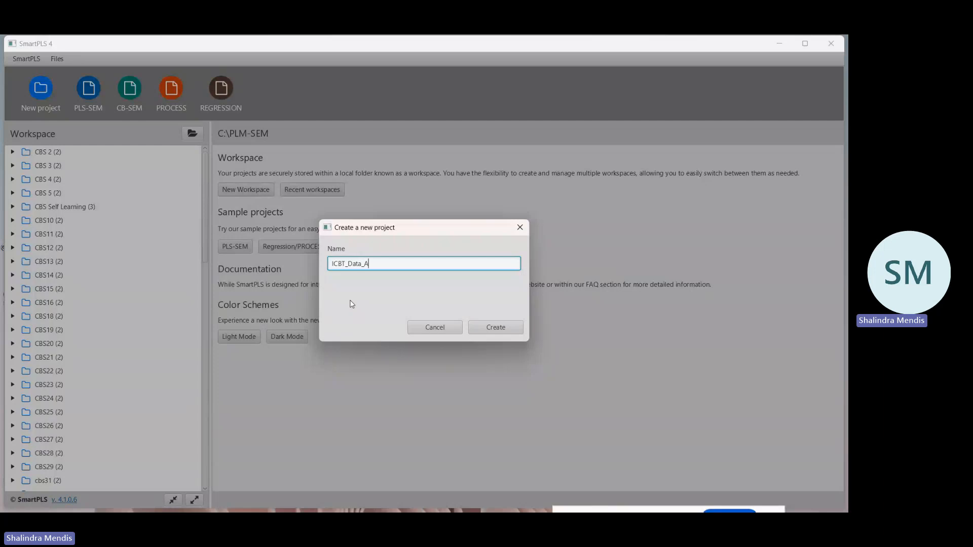
text(nalysis)
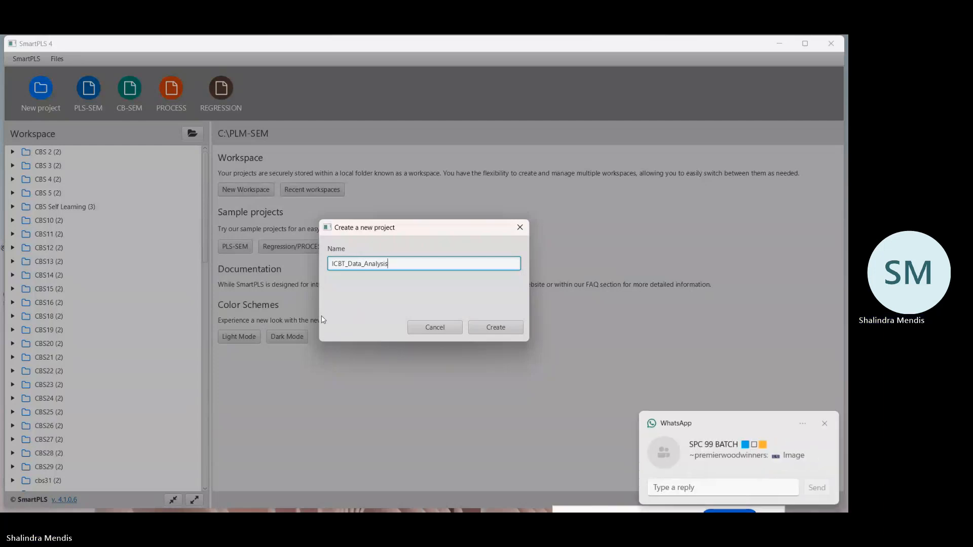
text( 31.10)
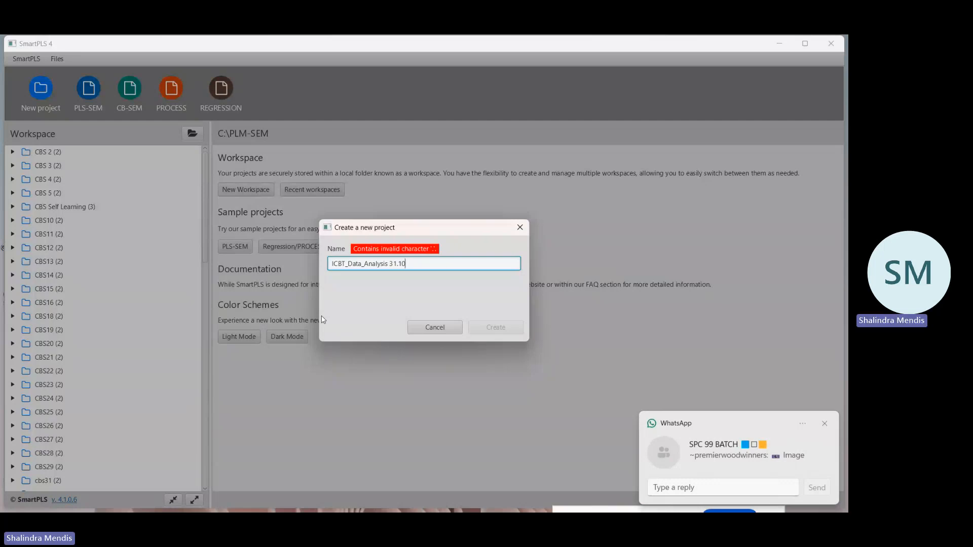
Try adding the date suffixes 31.10 and 3110 to the project name, and remove the suffix.
key(BackSpace)
key(BackSpace)
key(BackSpace)
key(BackSpace)
key(BackSpace)
key(BackSpace)
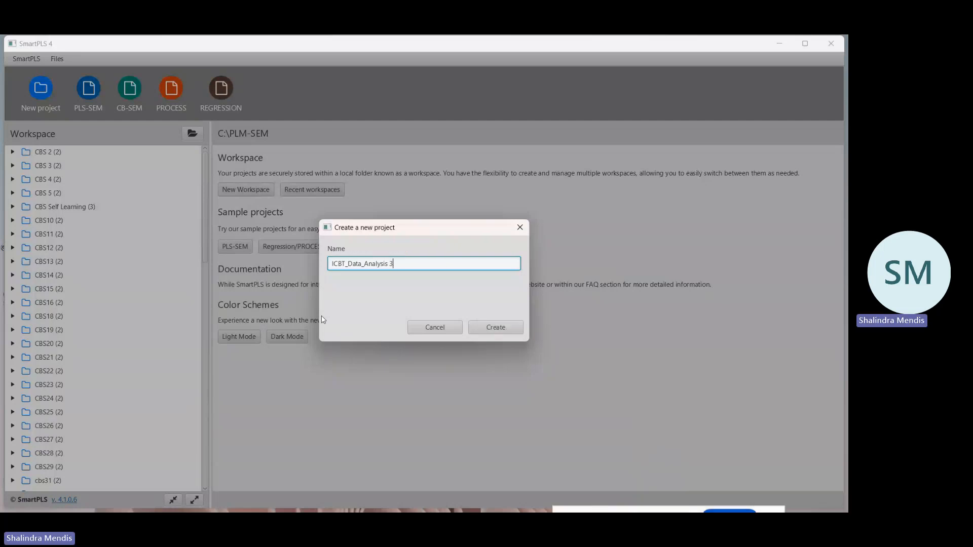
text(3110)
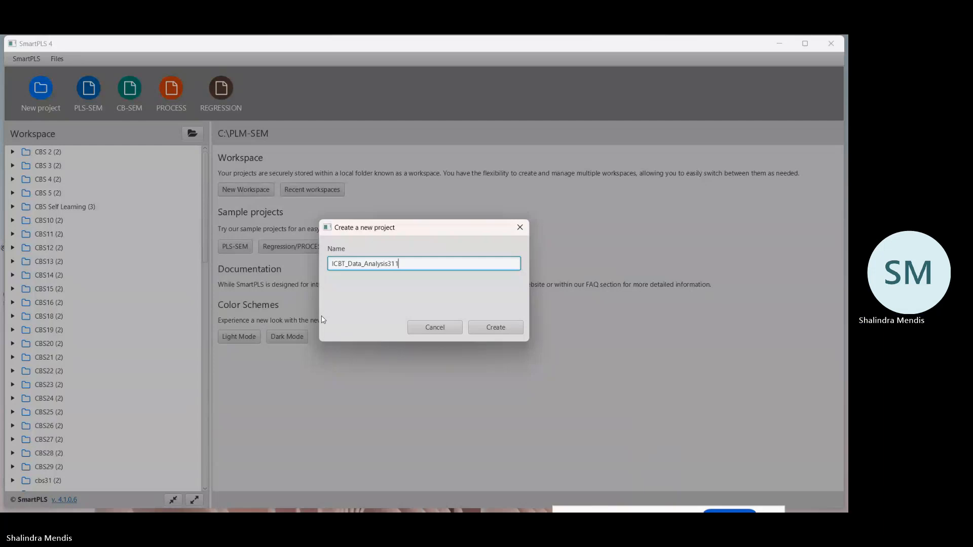
key(BackSpace)
key(BackSpace)
key(BackSpace)
key(BackSpace)
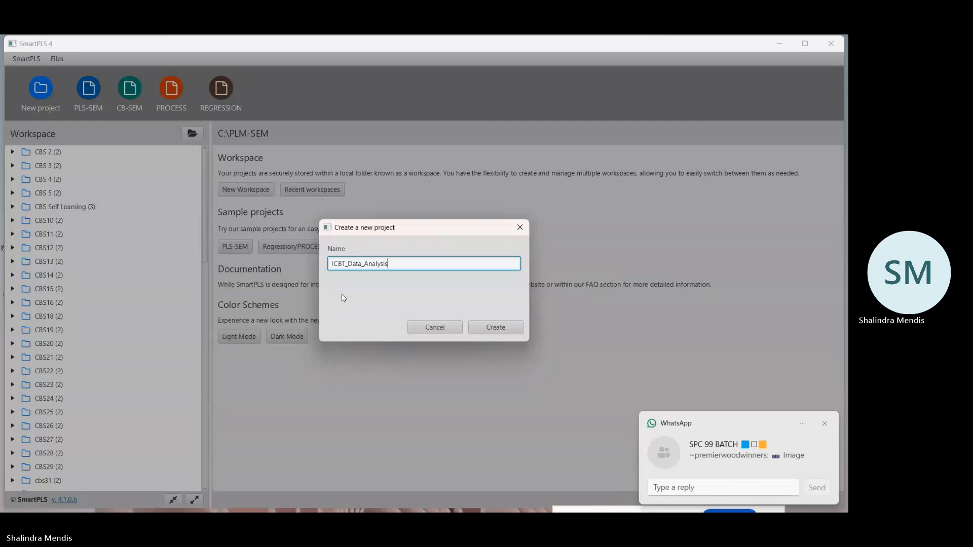
Extend the project name to ICBT_Data_Analysis_Video, dismiss the WhatsApp notification and create the project.
text(_Video)
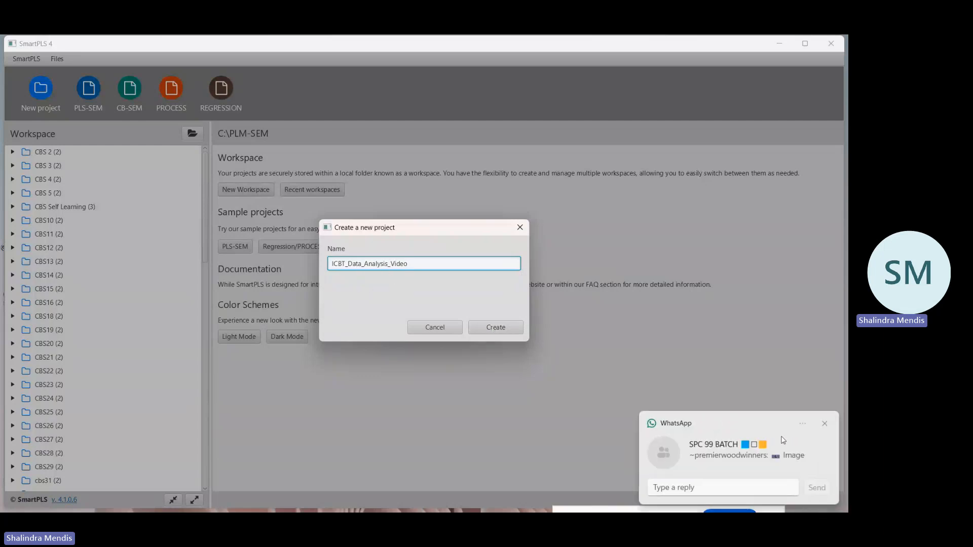
click(825, 424)
click(825, 424)
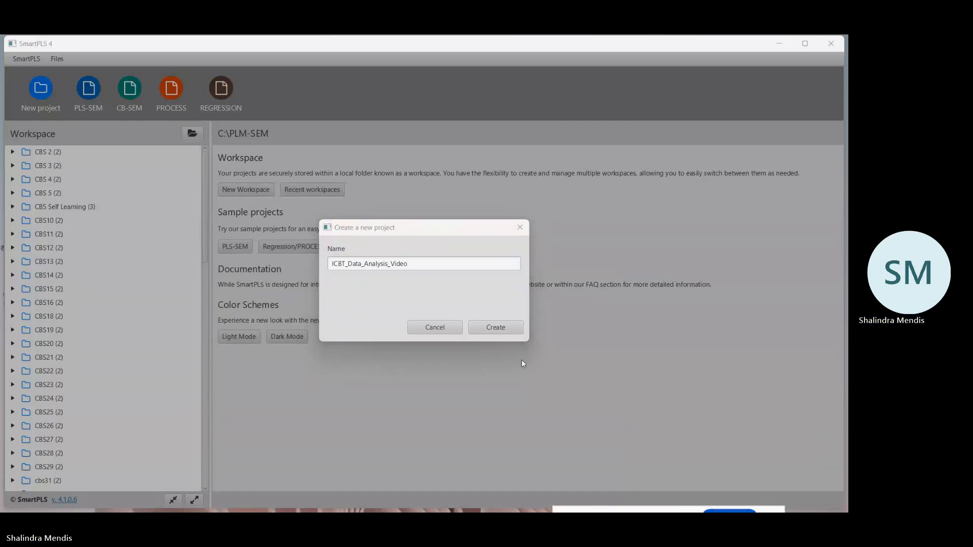
click(506, 330)
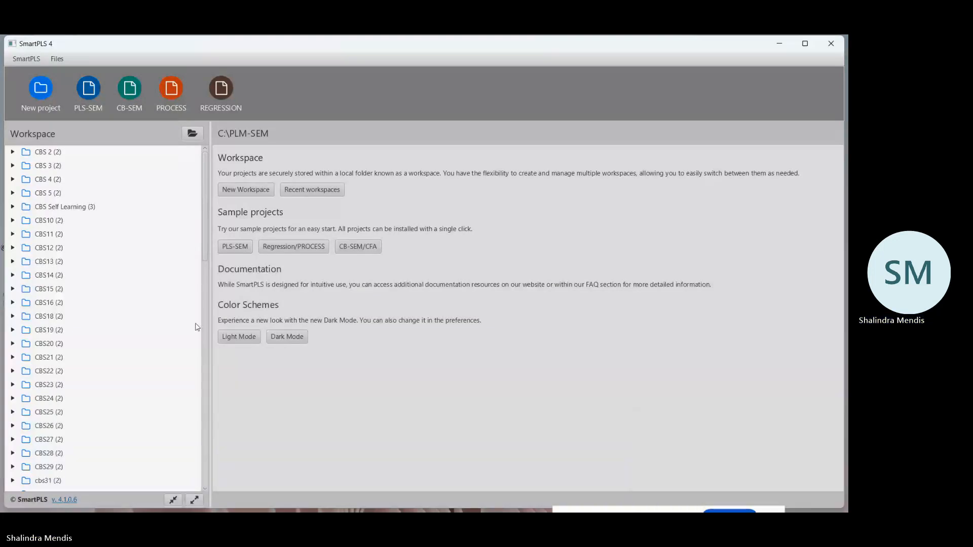
Choose Questionnaire_Data_04.10.2024 from the MBA Viva 30.10.2024 folder on drive C as the data file to import into ICBT_Data_Analysis_Video.
scroll(161, 317, down, 10)
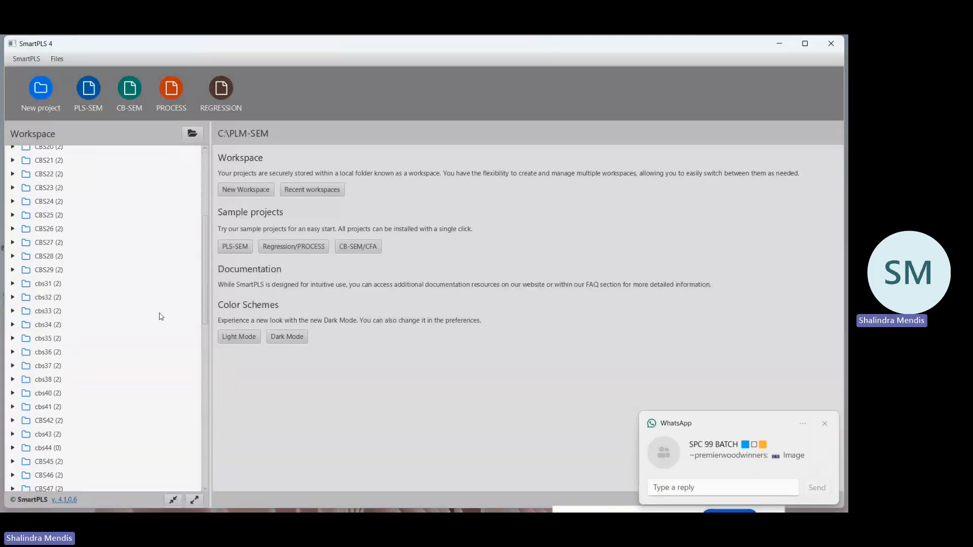
scroll(162, 317, down, 8)
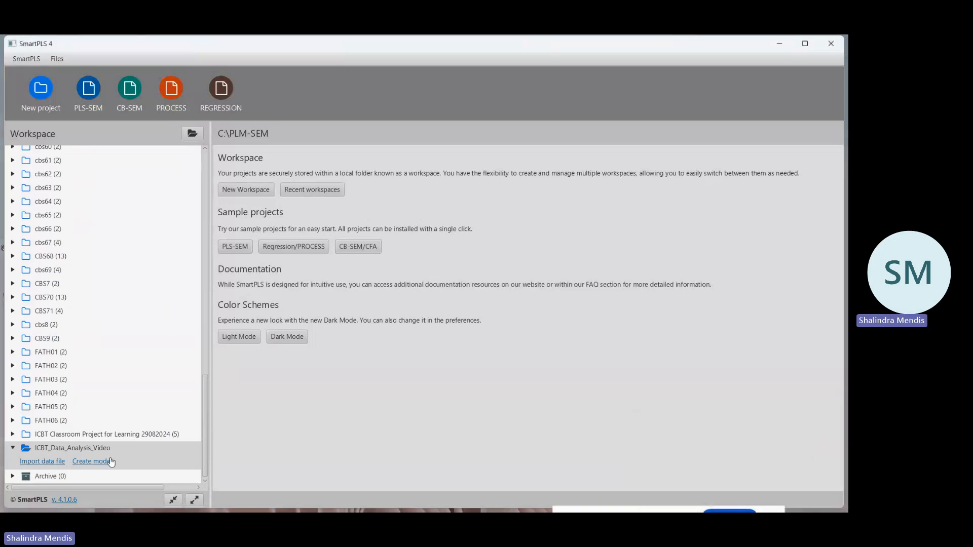
click(45, 462)
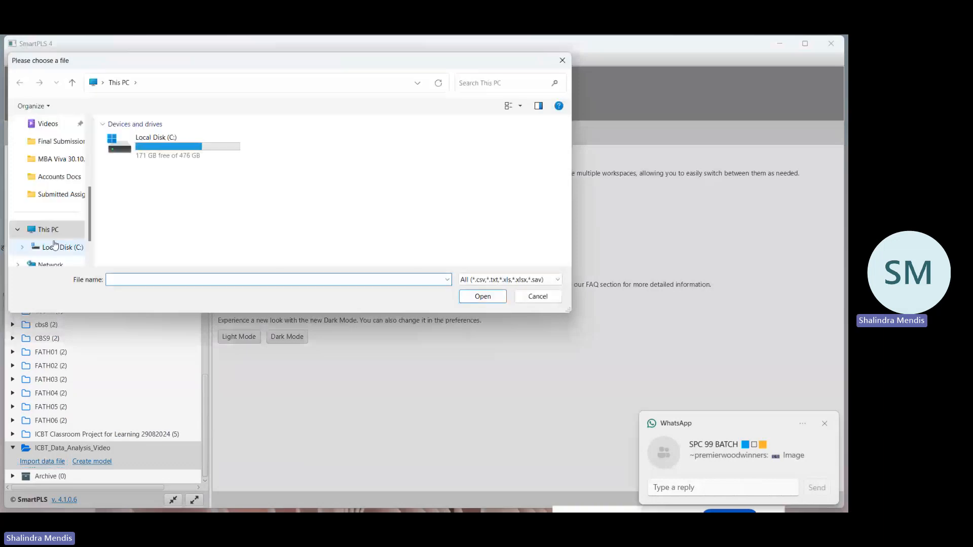
click(56, 247)
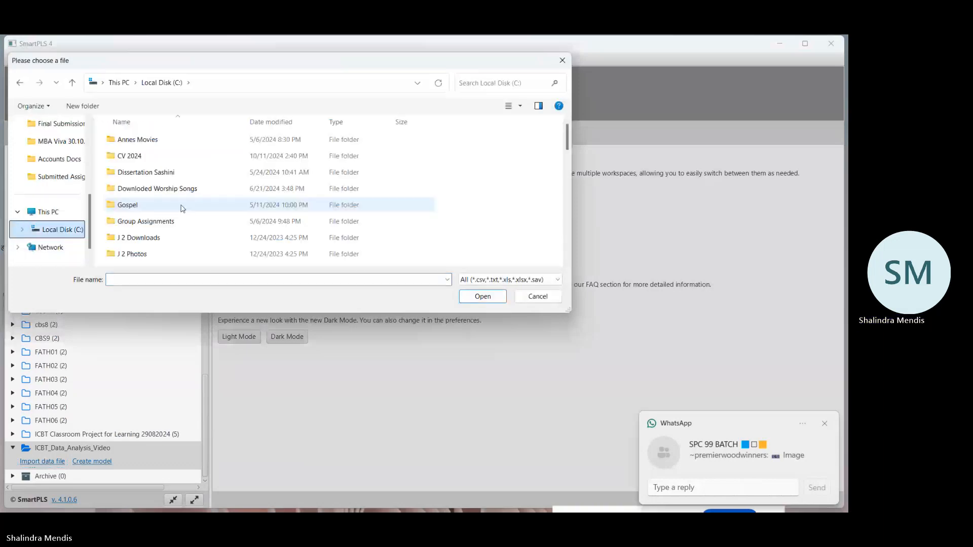
scroll(183, 208, down, 6)
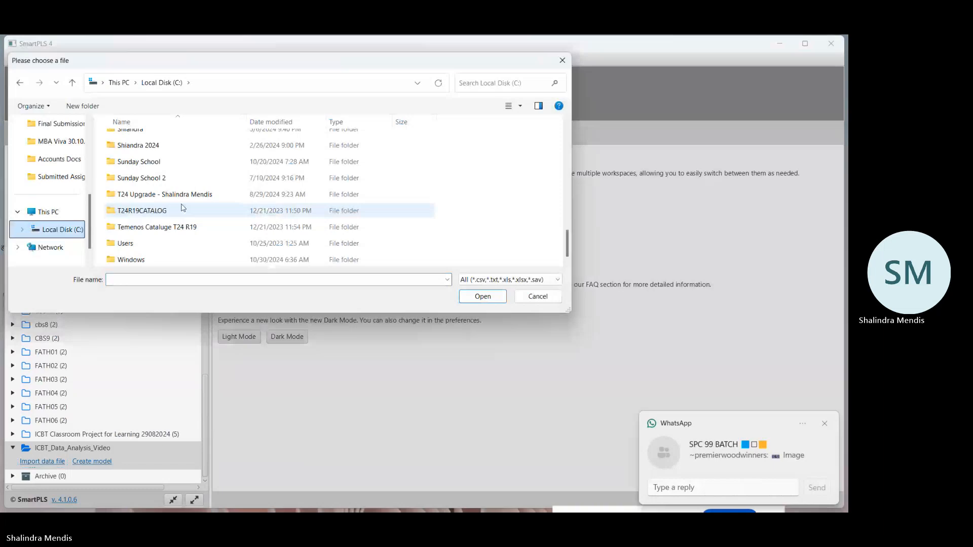
scroll(183, 208, up, 5)
scroll(182, 208, down, 1)
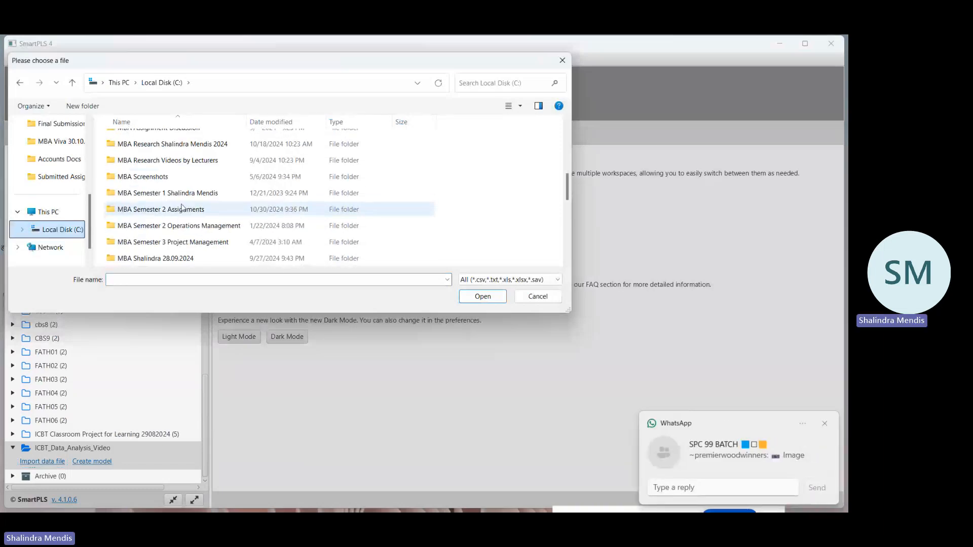
scroll(181, 207, down, 1)
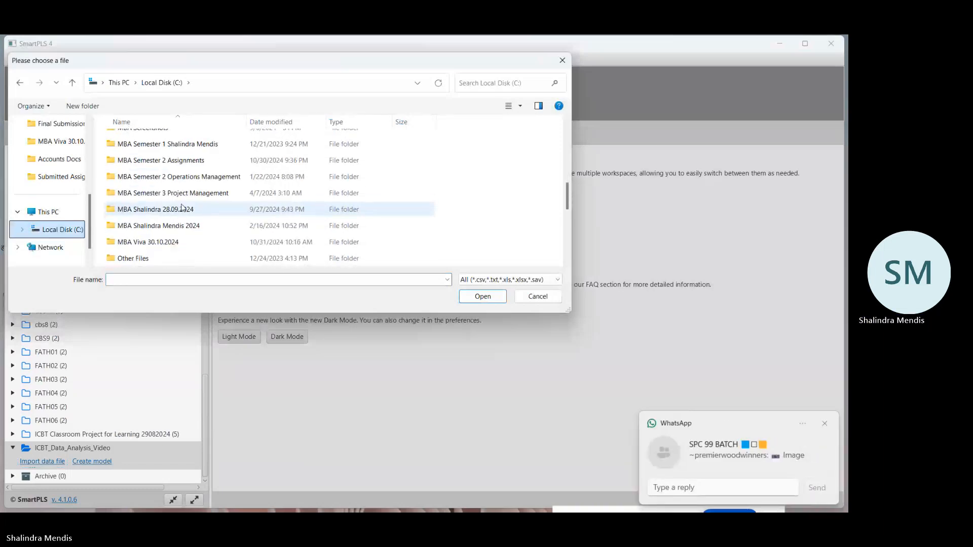
double_click(154, 243)
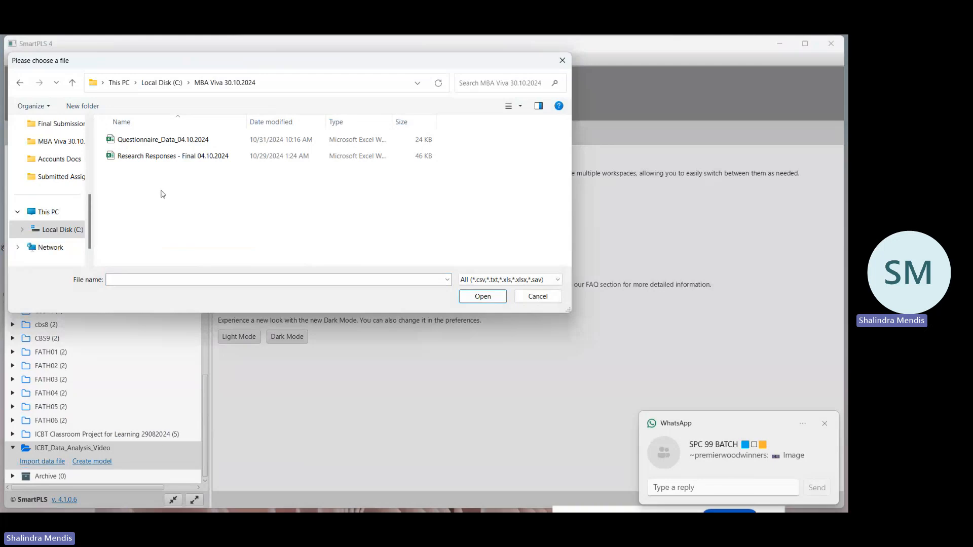
click(146, 144)
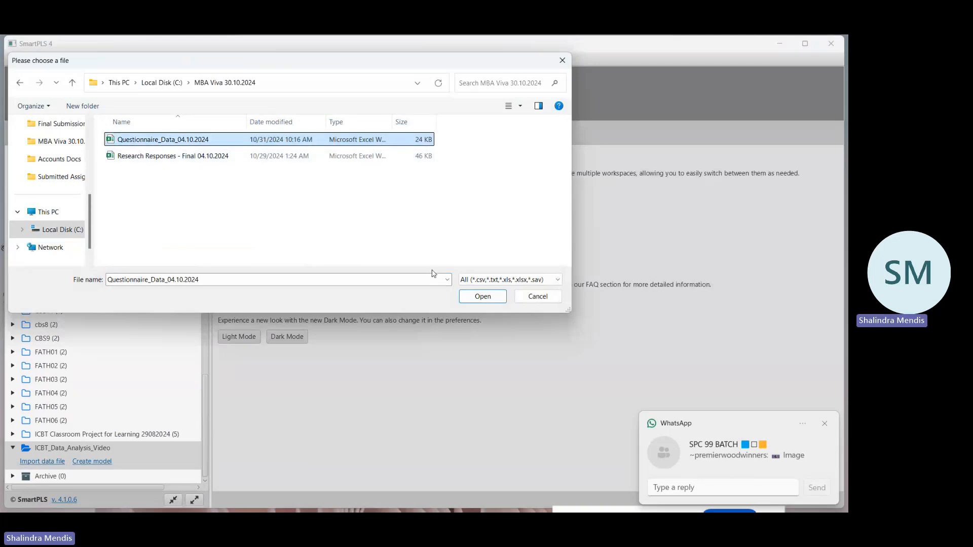
click(485, 299)
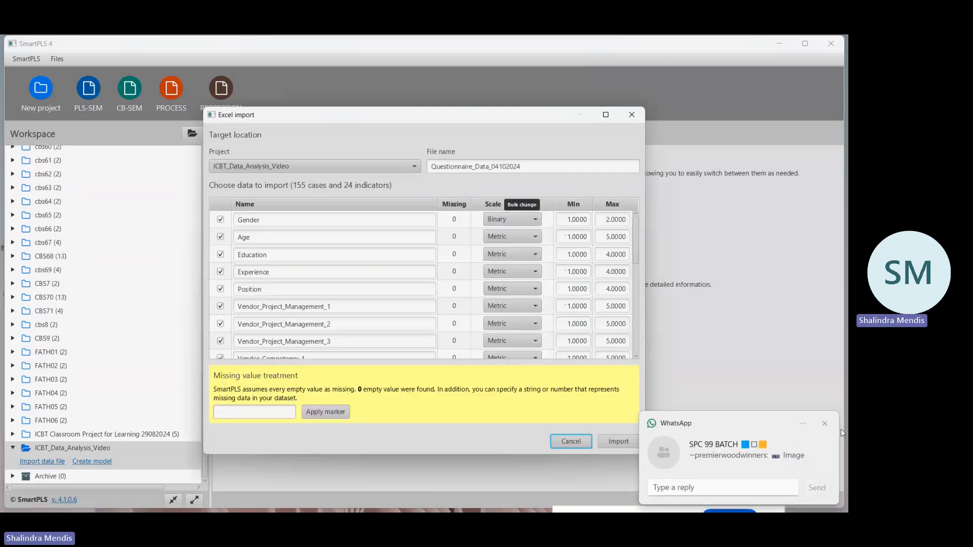
Import the questionnaire data into ICBT_Data_Analysis_Video with all indicators and their preset scales, dismissing the WhatsApp notifications.
click(826, 425)
scroll(372, 301, down, 2)
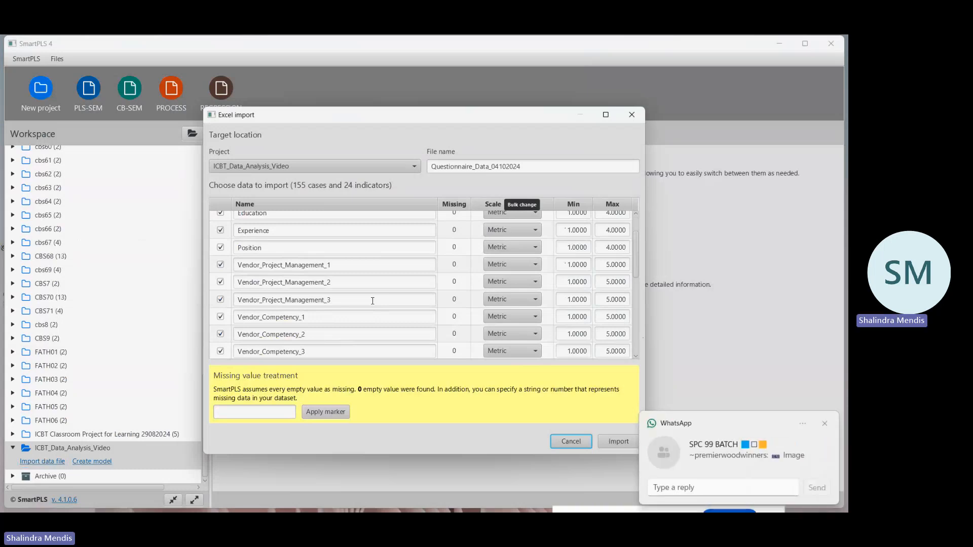
click(824, 423)
click(824, 427)
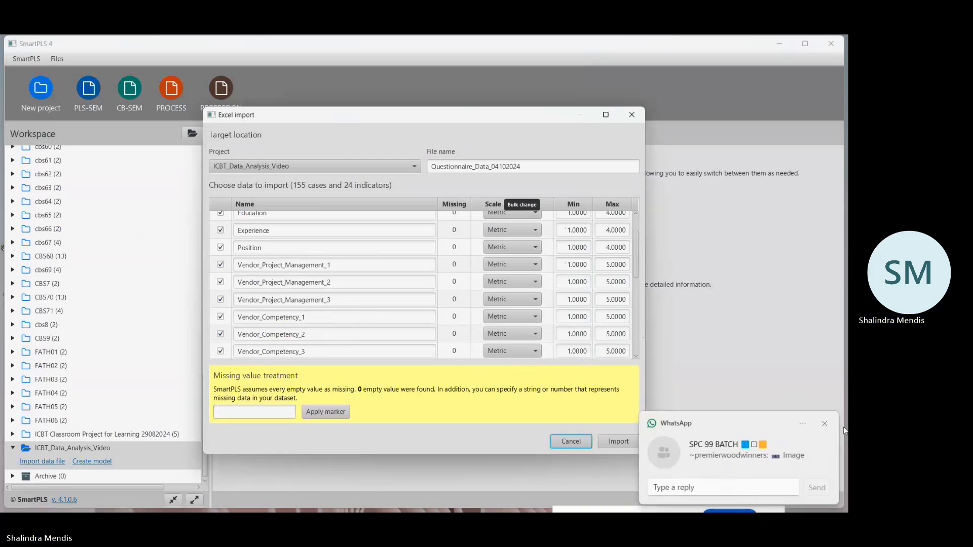
click(825, 424)
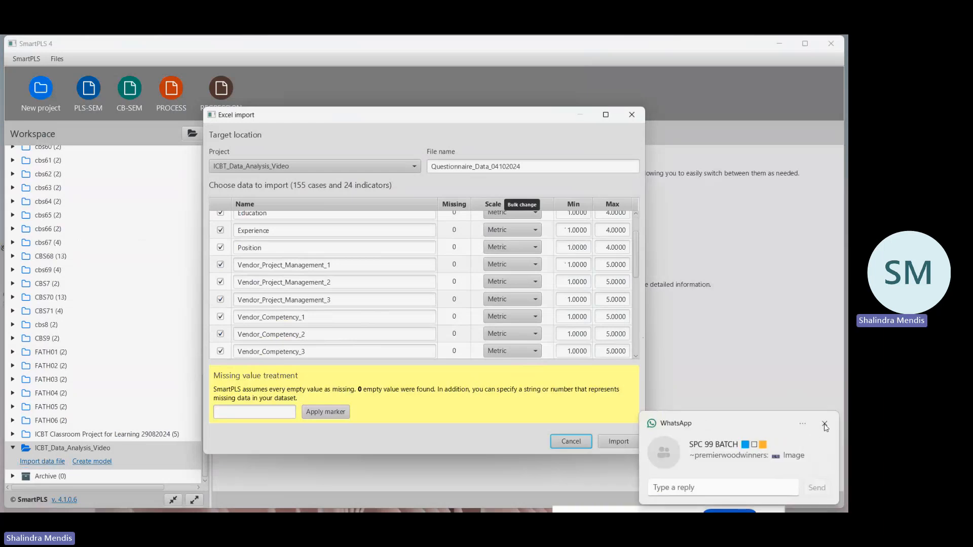
click(824, 423)
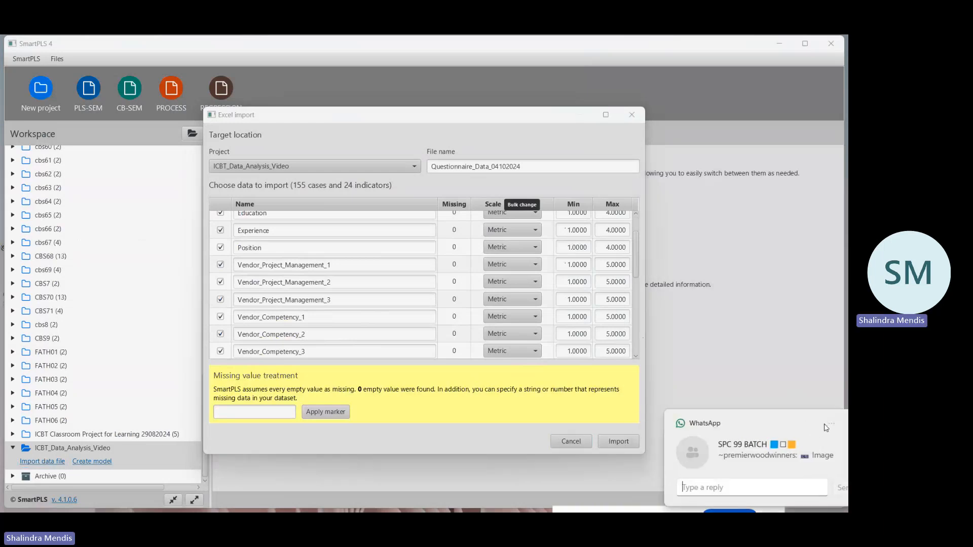
click(619, 445)
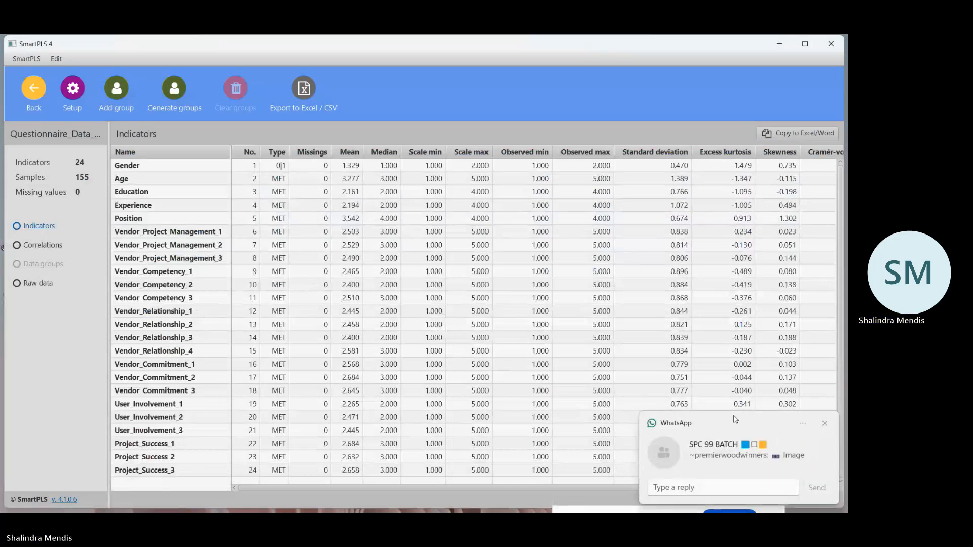
click(825, 425)
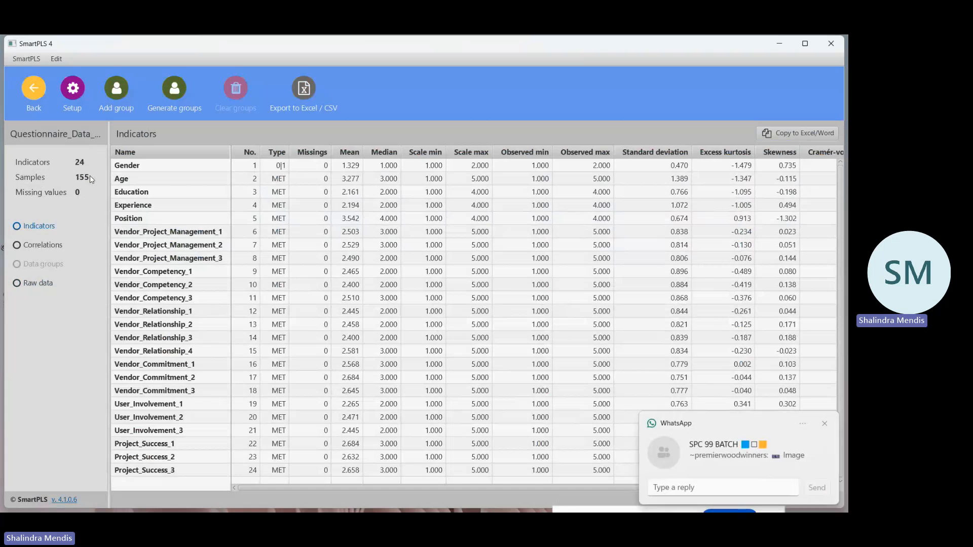
Leave the data view and start a new PLS-SEM model in the ICBT_Data_Analysis_Video project.
click(824, 423)
click(34, 90)
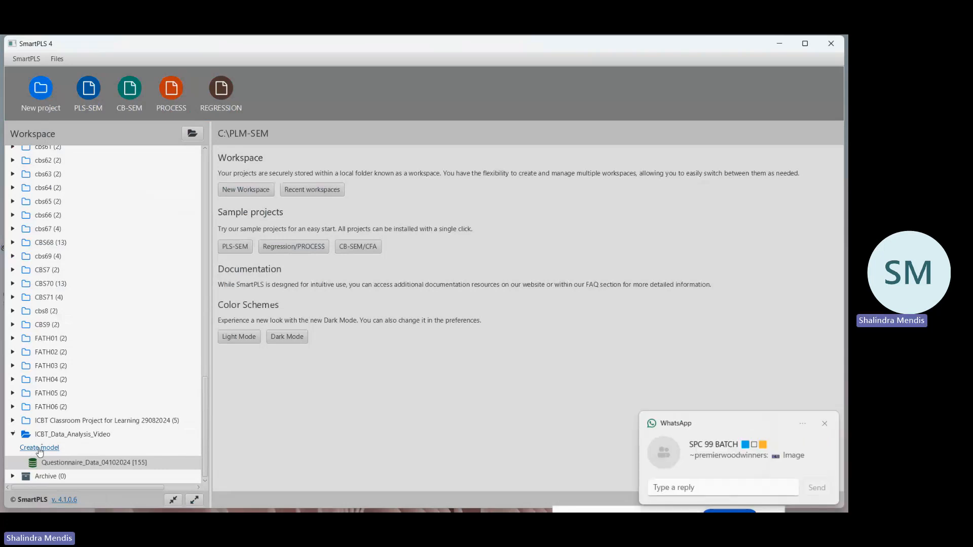
click(40, 448)
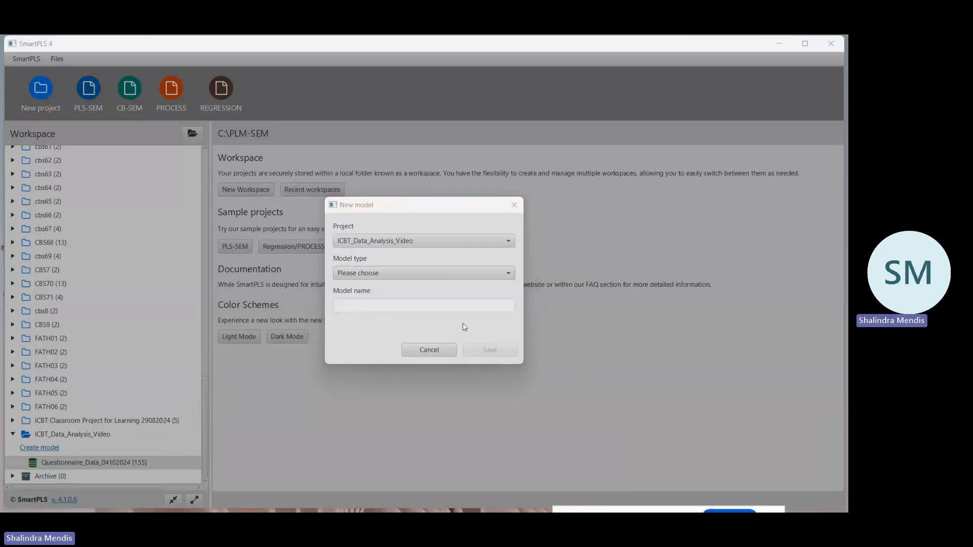
click(506, 274)
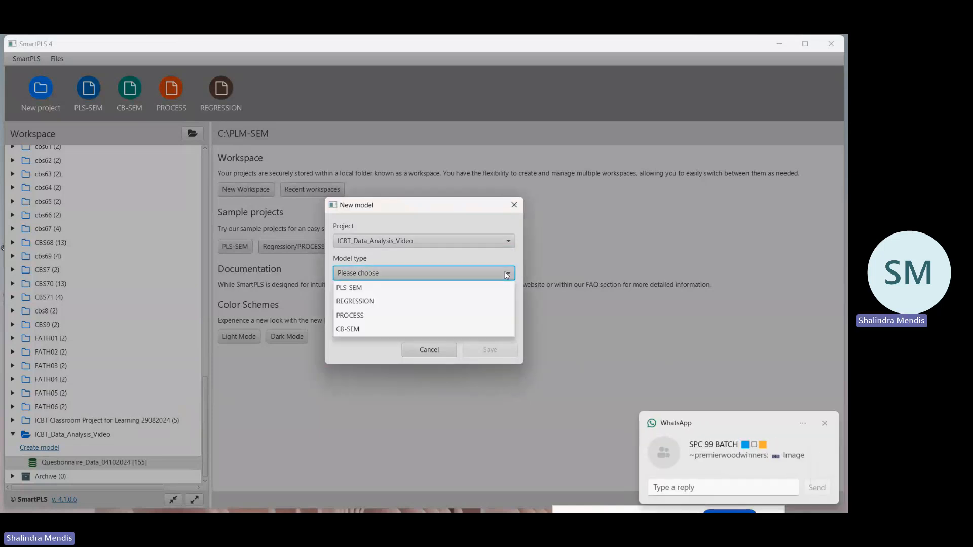
click(347, 290)
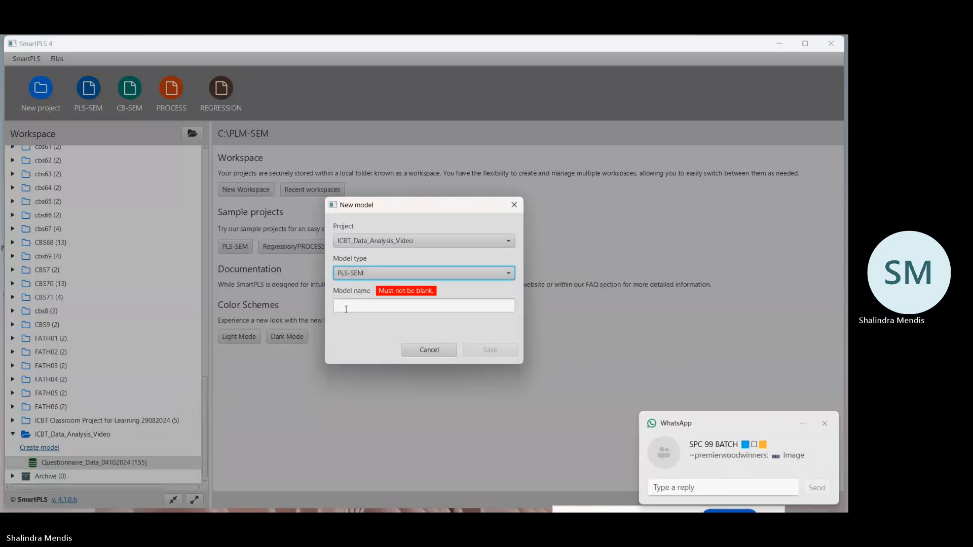
Name the model ICBT_PLS-SEM, save it and postpone the software update.
click(346, 309)
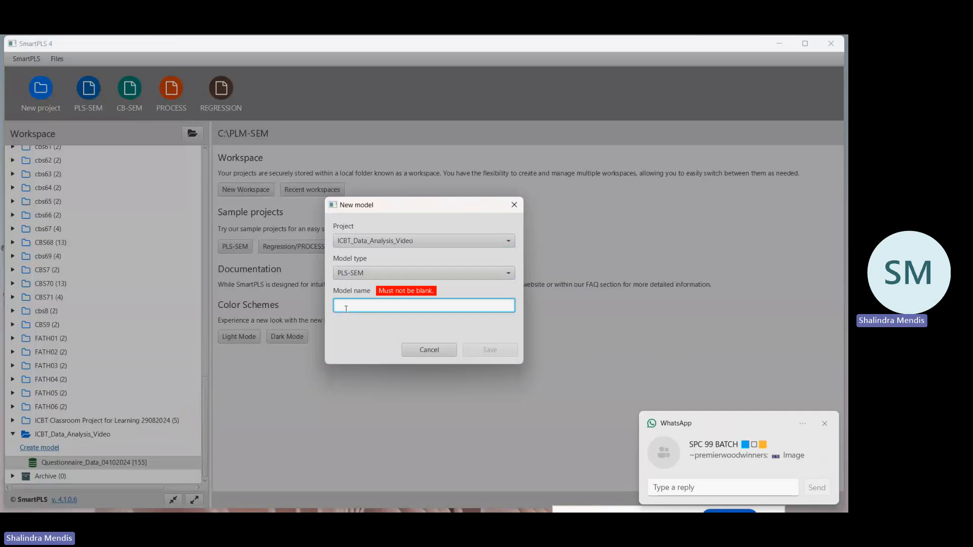
text(ICBT)
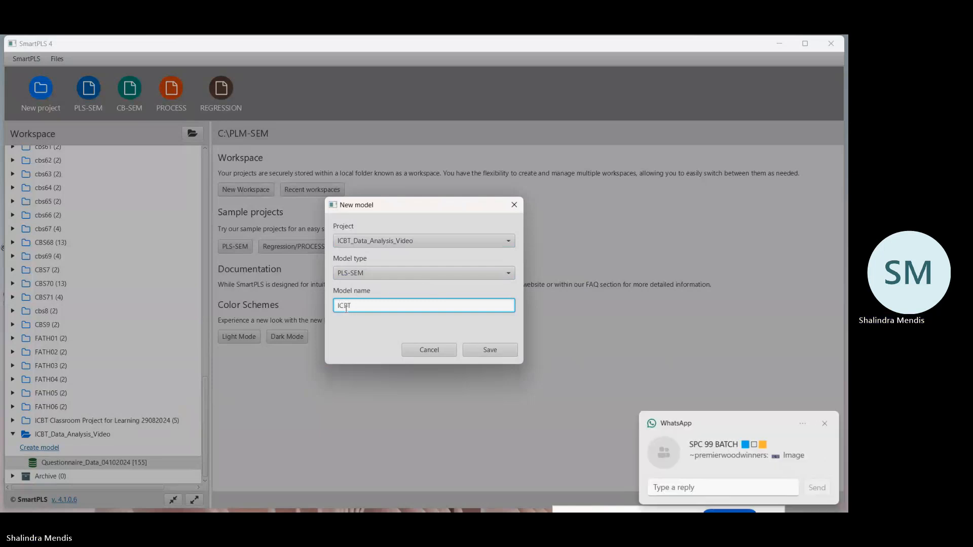
text(_PLS-SE)
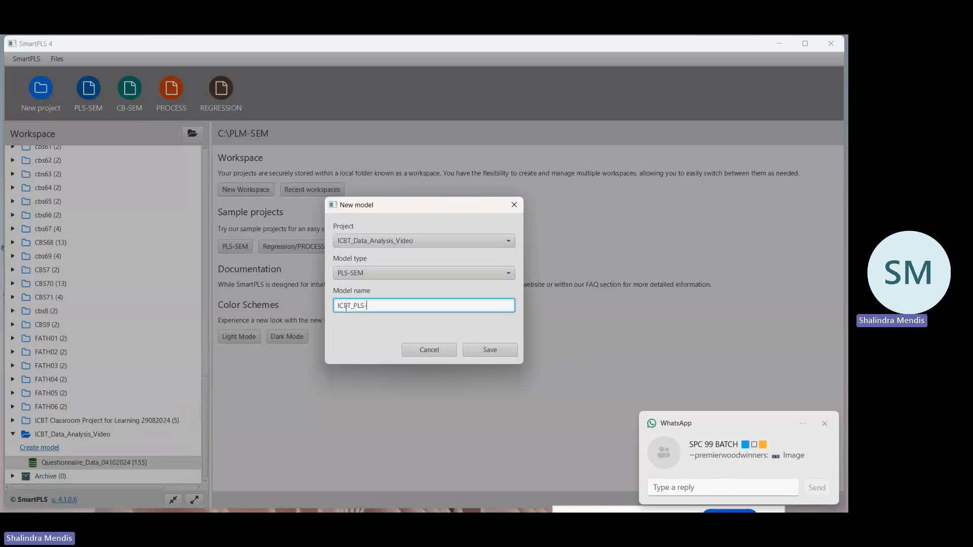
text(M)
click(490, 353)
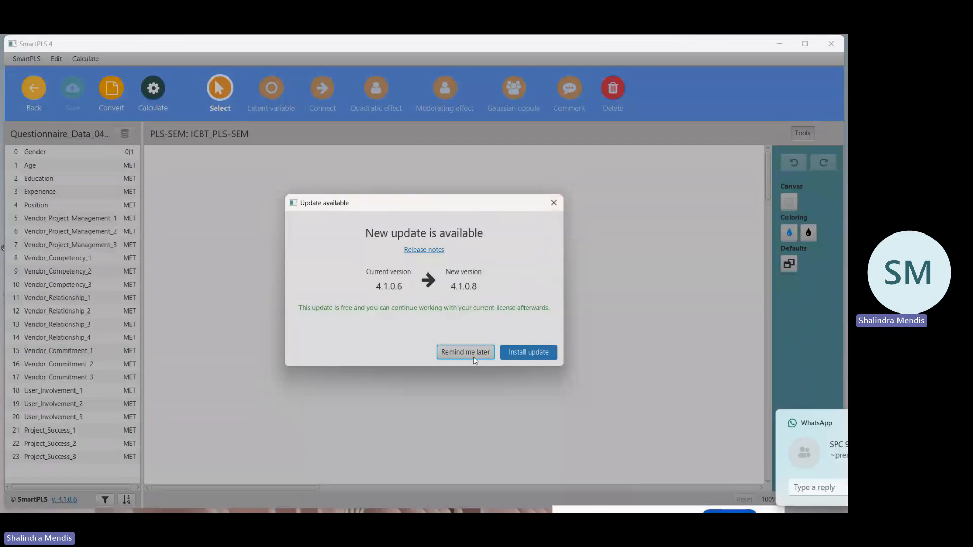
click(474, 357)
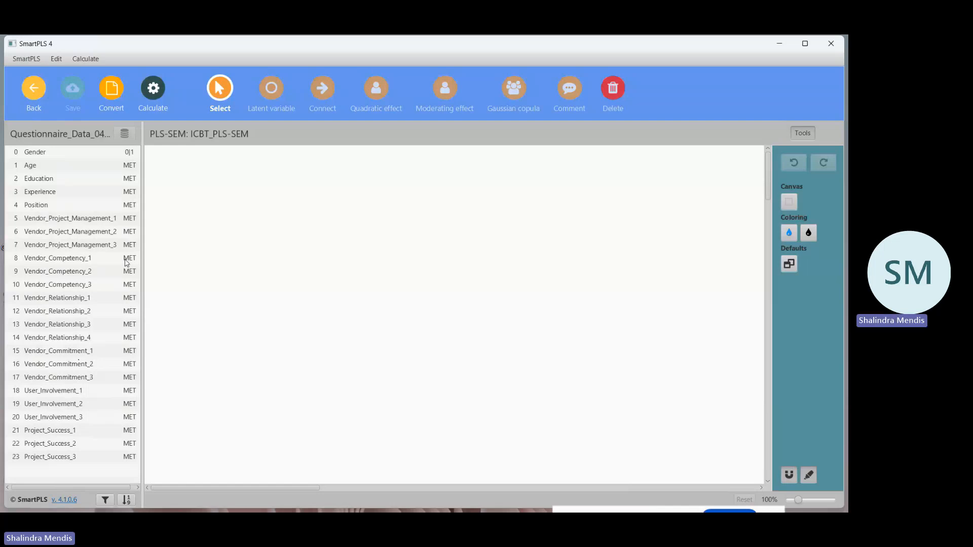
Create the latent variable Vendor_Project_Management in the upper left of the canvas from indicators Vendor_Project_Management_1 to 3.
click(69, 224)
shift+click(71, 233)
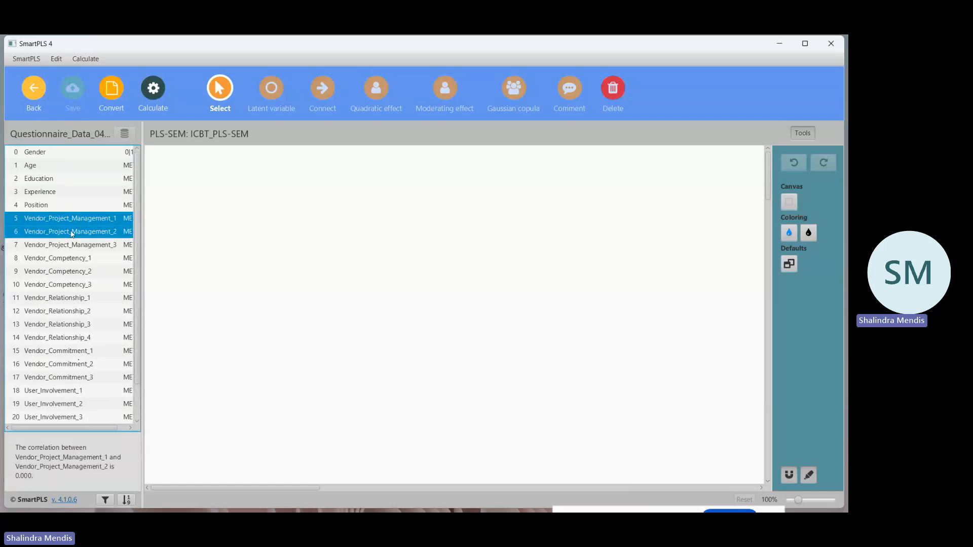
shift+click(73, 246)
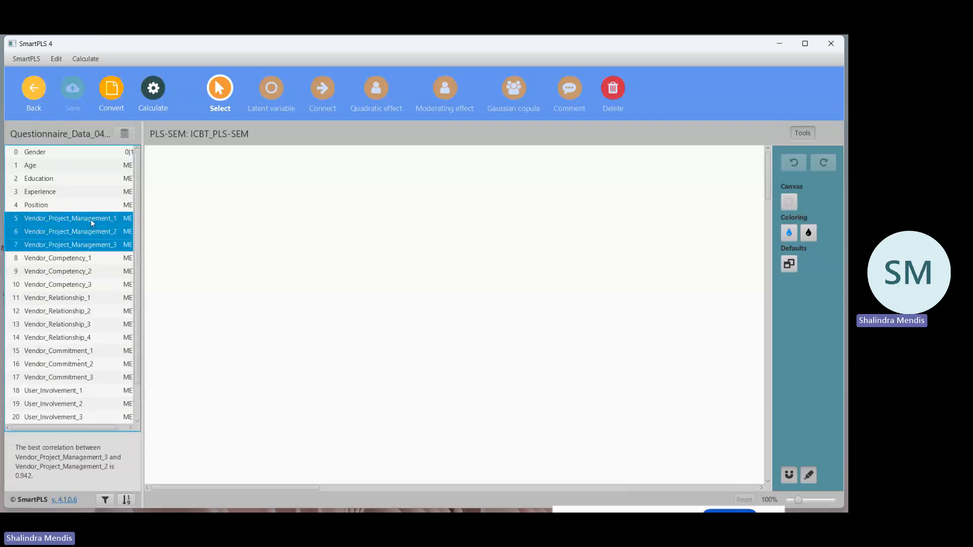
drag(92, 223, 235, 221)
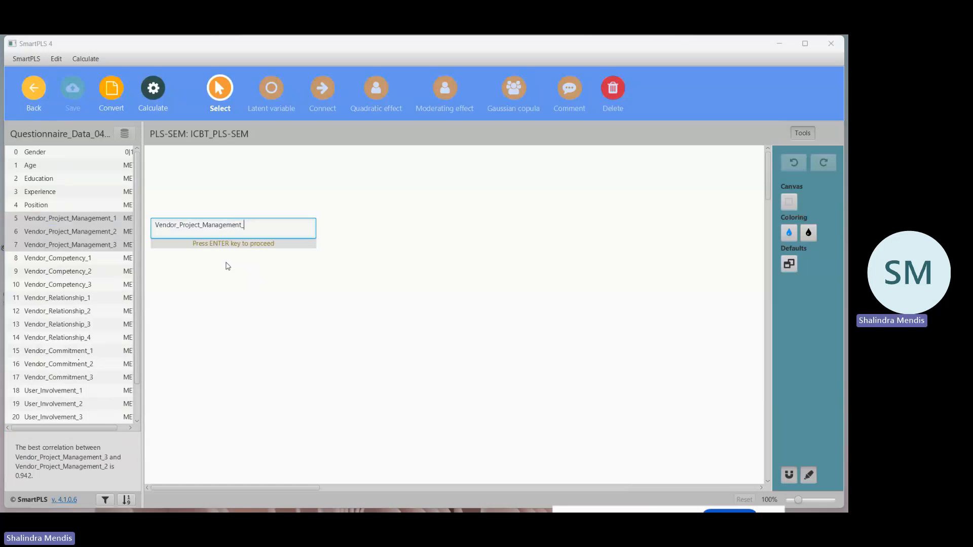
key(BackSpace)
key(Return)
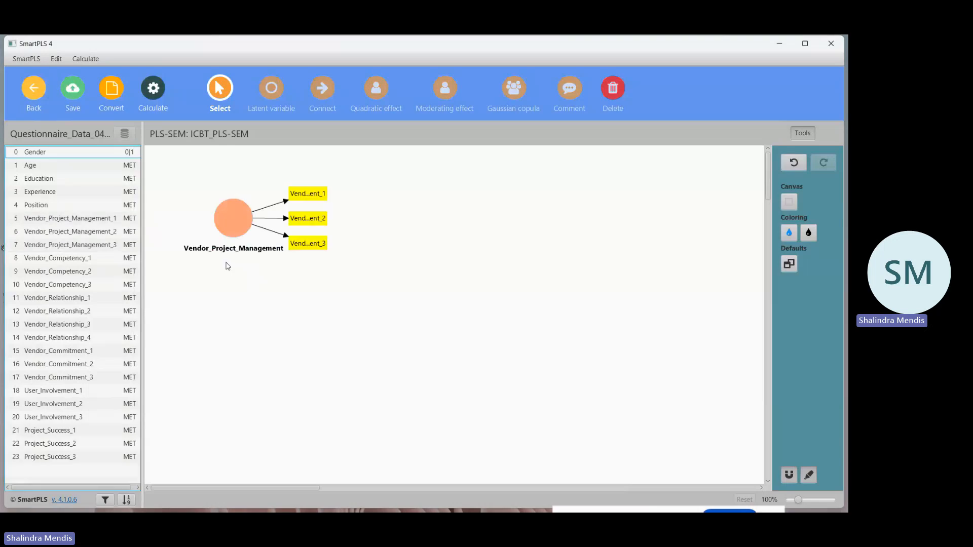
Create the latent variable Vendor_Competency below Vendor_Project_Management from indicators Vendor_Competency_1 to 3.
click(240, 218)
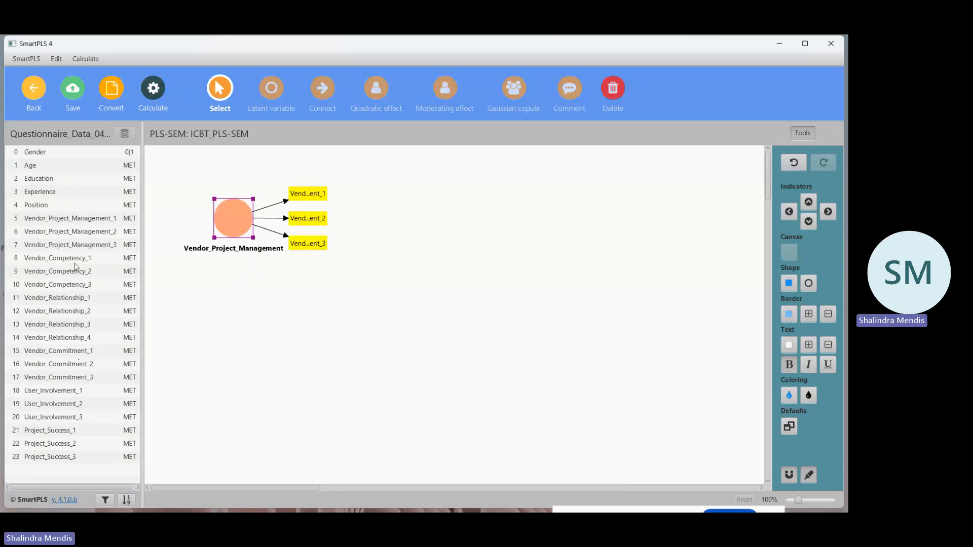
drag(78, 264, 234, 314)
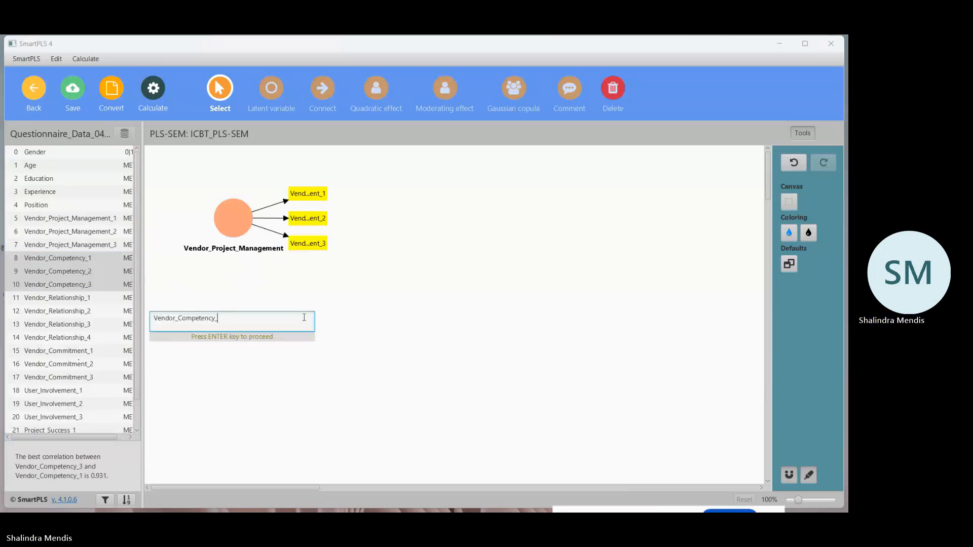
key(BackSpace)
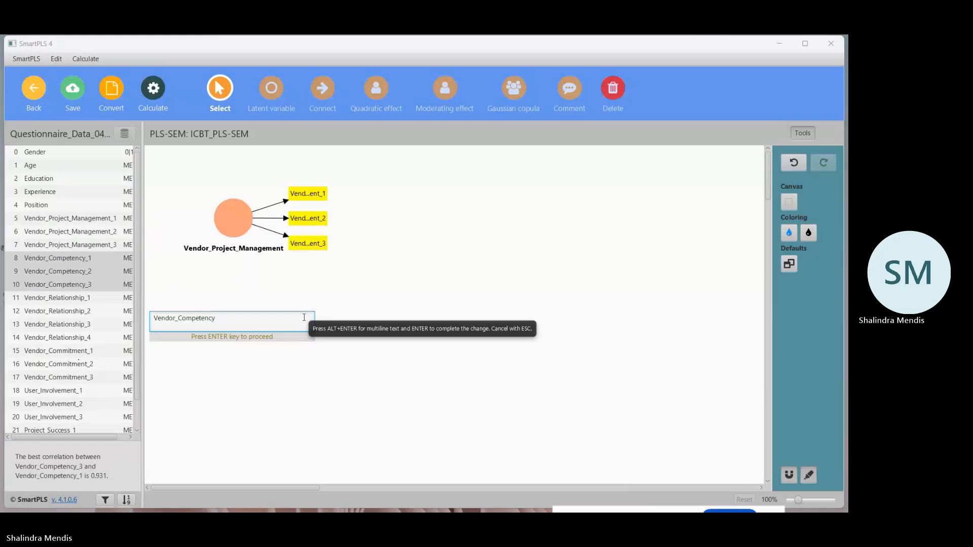
key(Return)
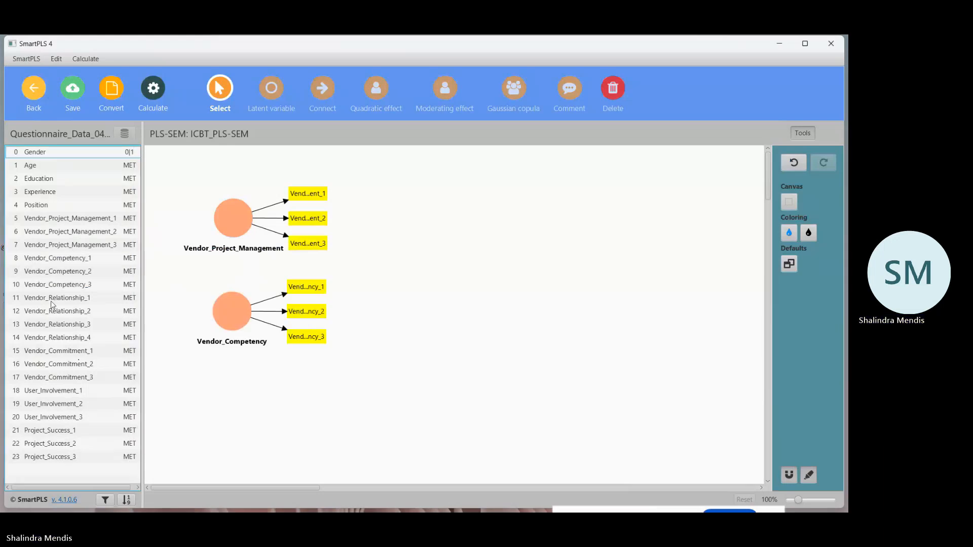
Create the latent variable Vendor_Relationship below Vendor_Competency from indicators Vendor_Relationship_1 to 4.
scroll(481, 338, down, 1)
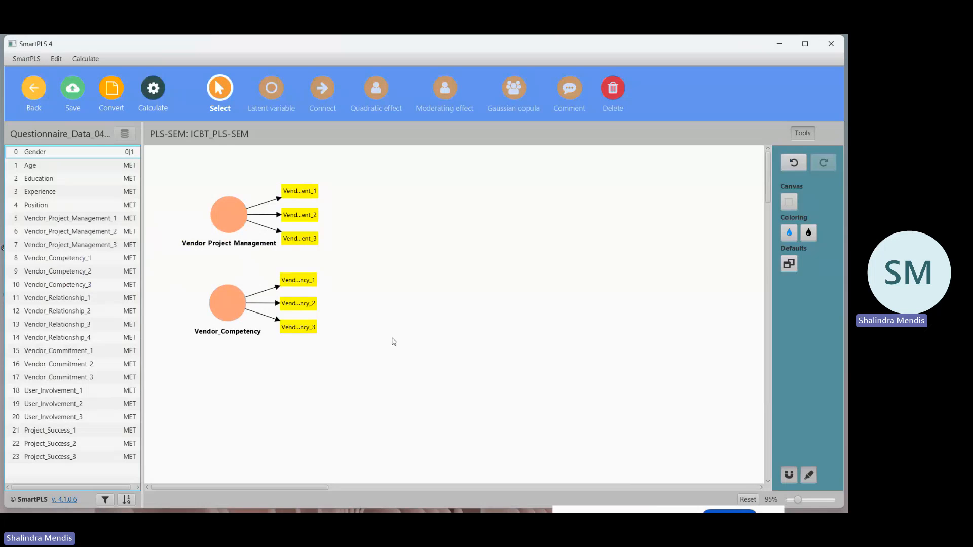
scroll(394, 341, down, 1)
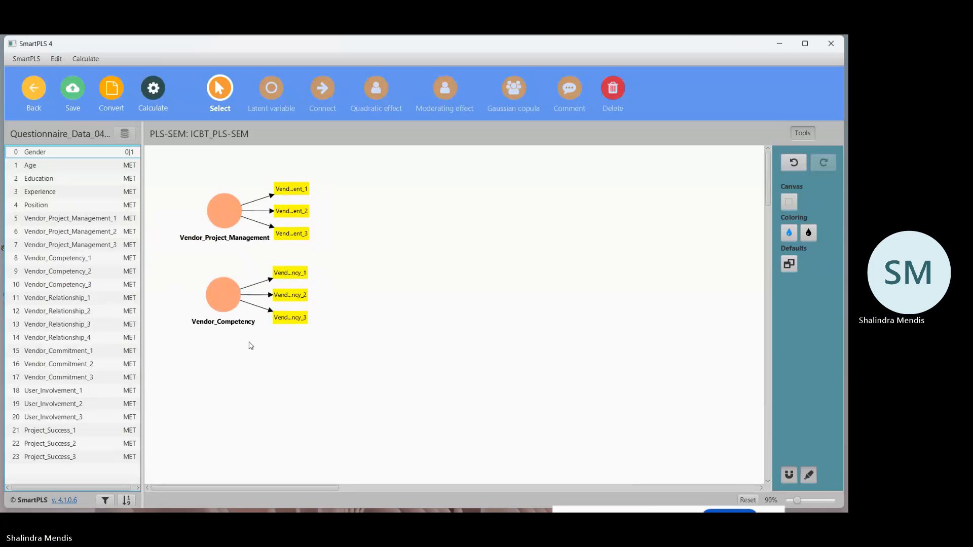
click(72, 301)
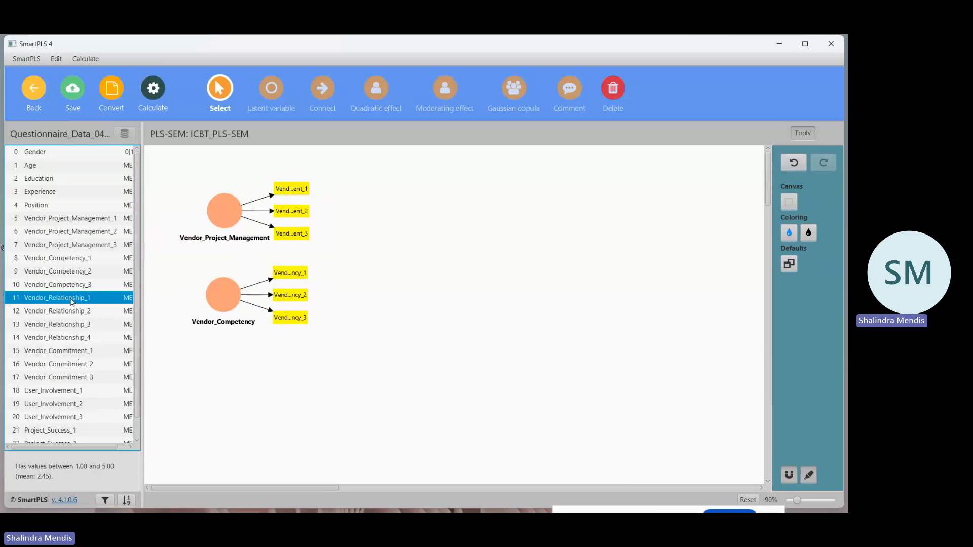
ctrl+click(72, 313)
ctrl+click(76, 327)
ctrl+click(75, 338)
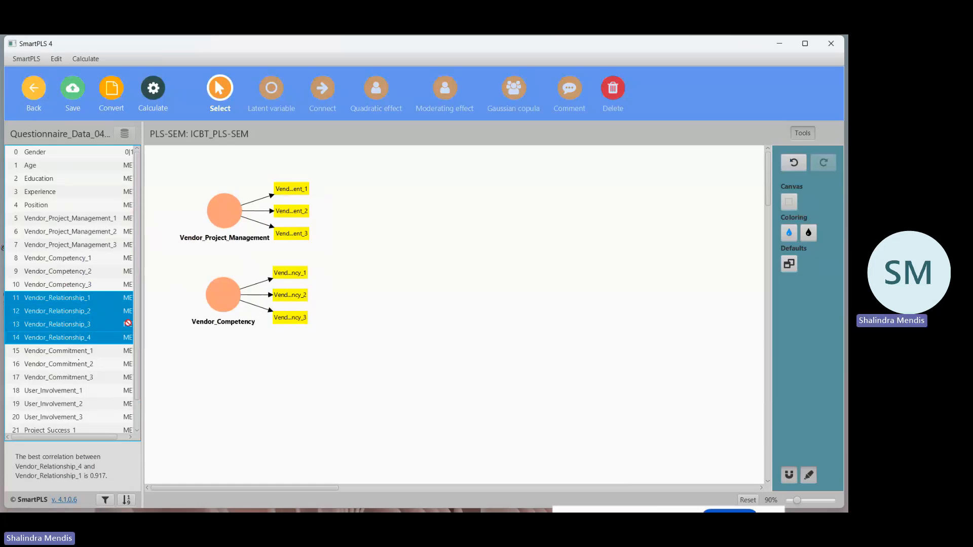
drag(127, 322, 235, 393)
key(BackSpace)
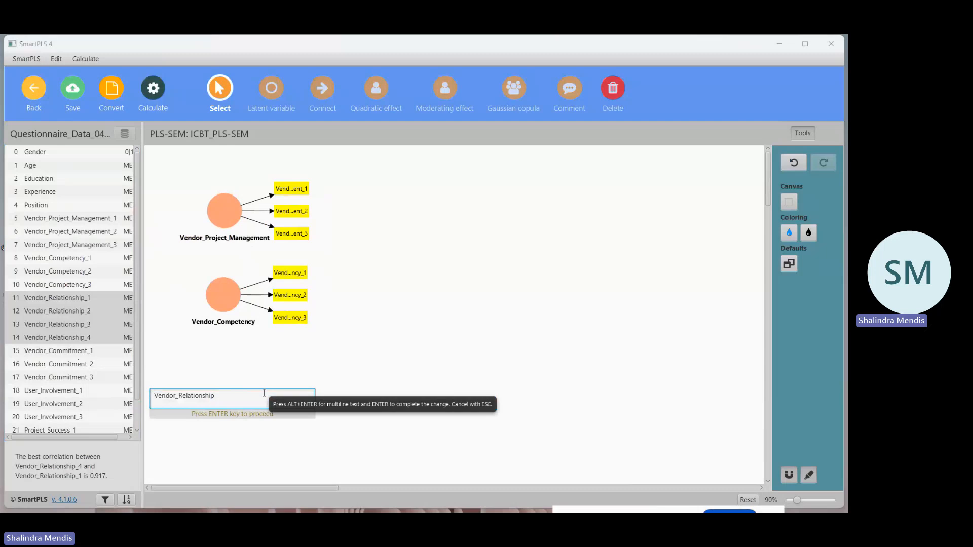
key(Return)
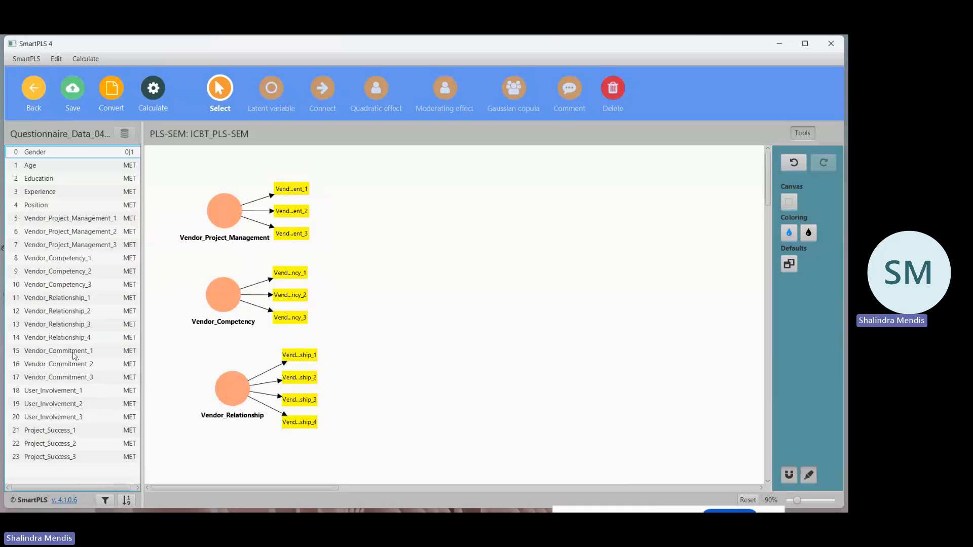
Create the latent variable Vendor_Commitment below Vendor_Relationship from indicators Vendor_Commitment_1 to 3.
drag(73, 355, 72, 377)
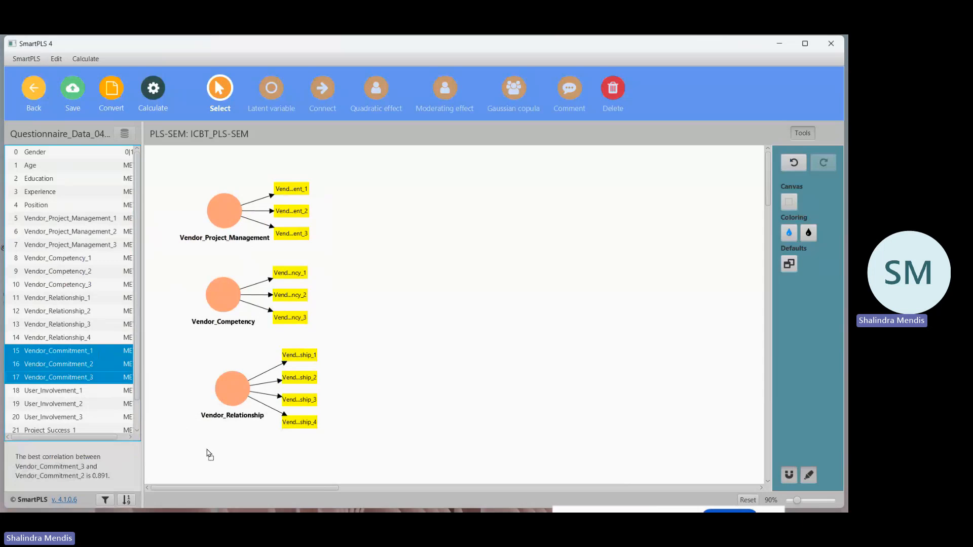
drag(237, 465, 238, 466)
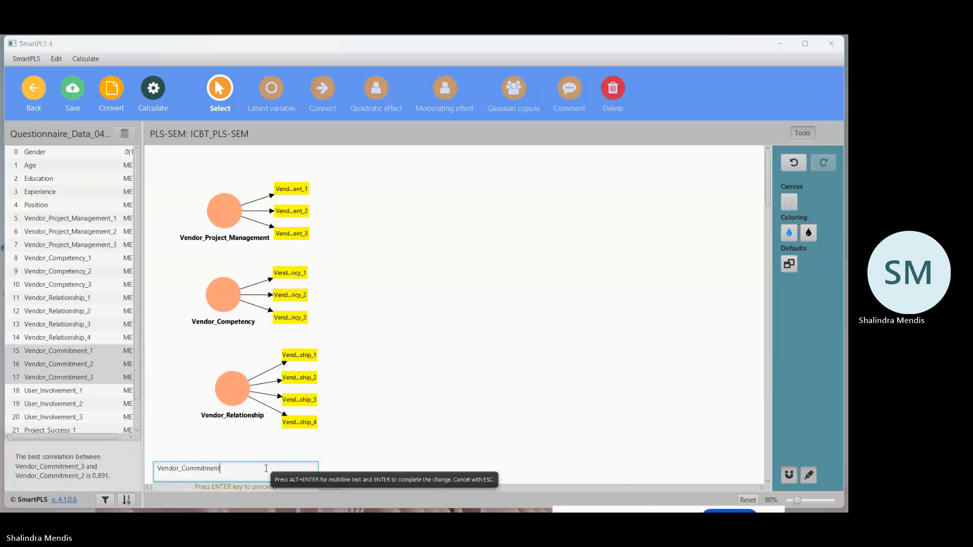
key(Return)
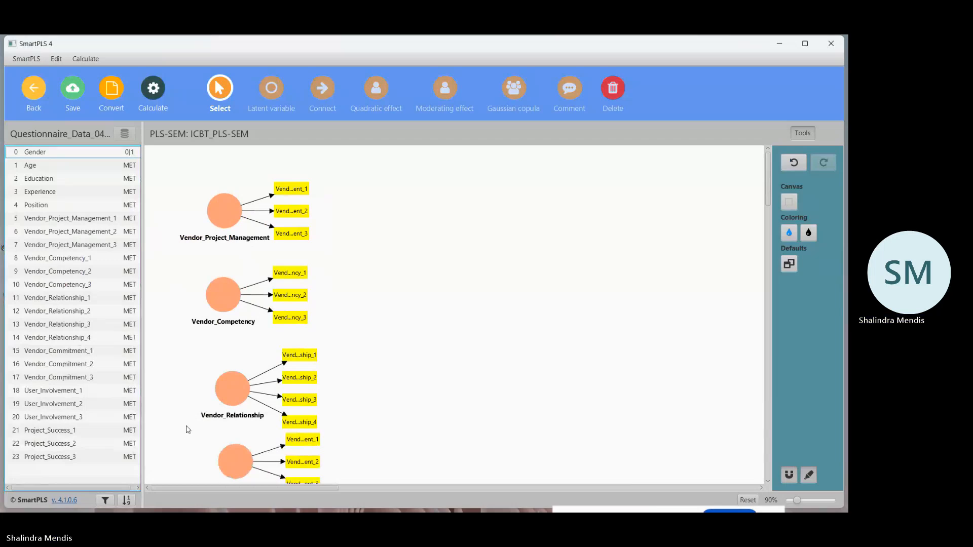
Create the latent variable Project_Success on the right of the canvas from indicators Project_Success_1 to 3, and save the model.
click(72, 432)
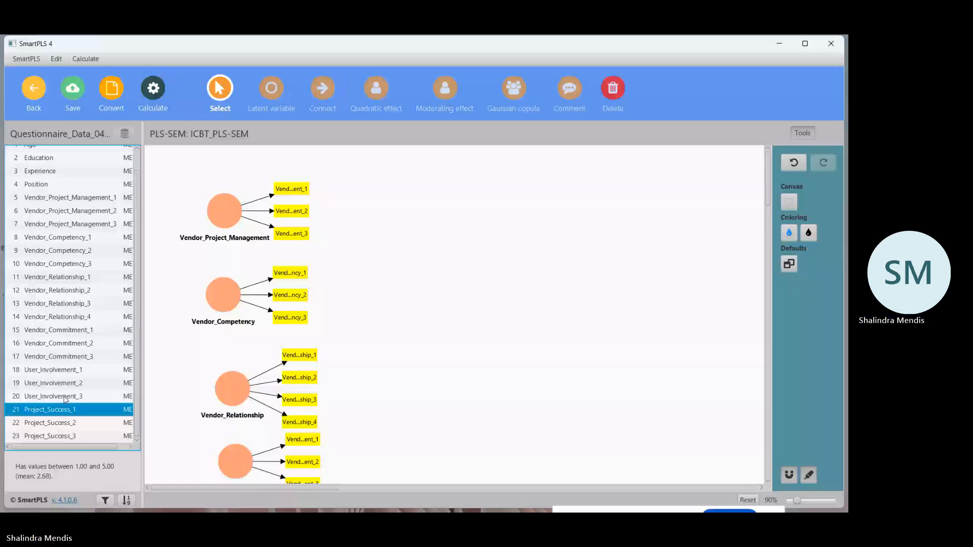
shift+click(64, 434)
drag(64, 428, 231, 371)
key(BackSpace)
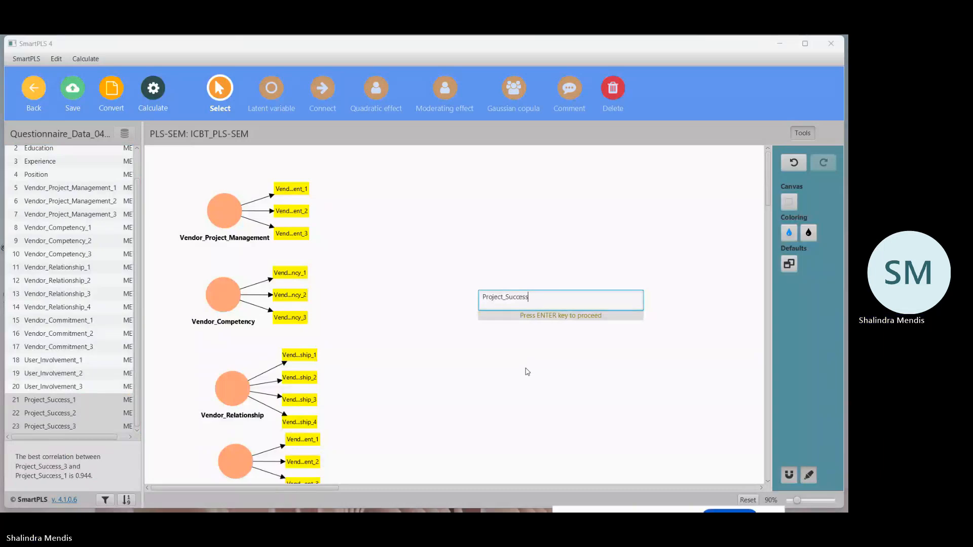
key(Return)
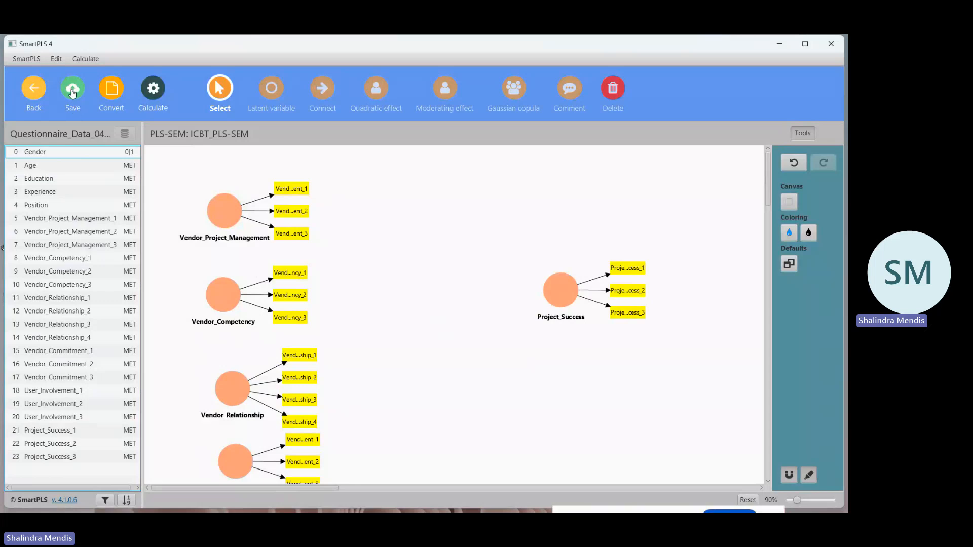
click(72, 91)
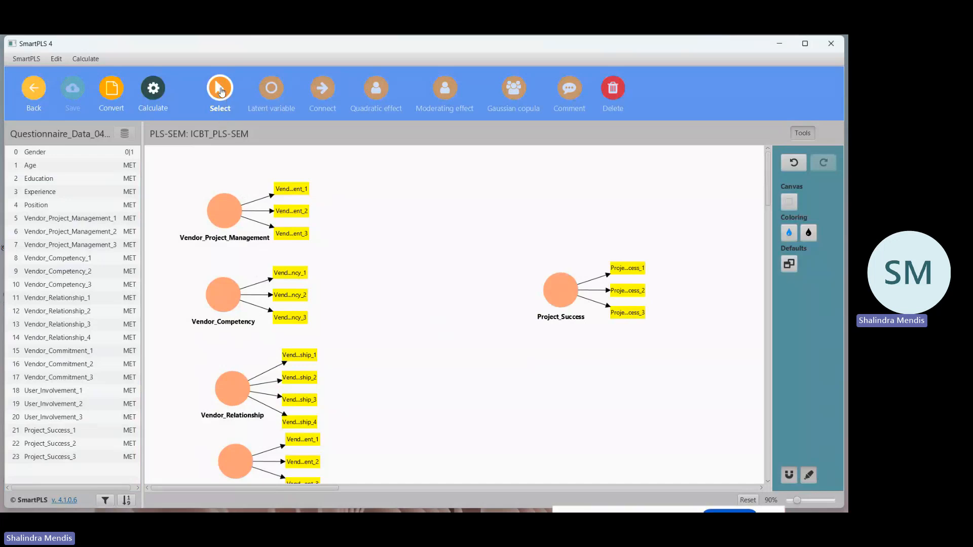
Move the Vendor_Project_Management construct next to Project_Success, then save the model and return to the workspace.
click(224, 211)
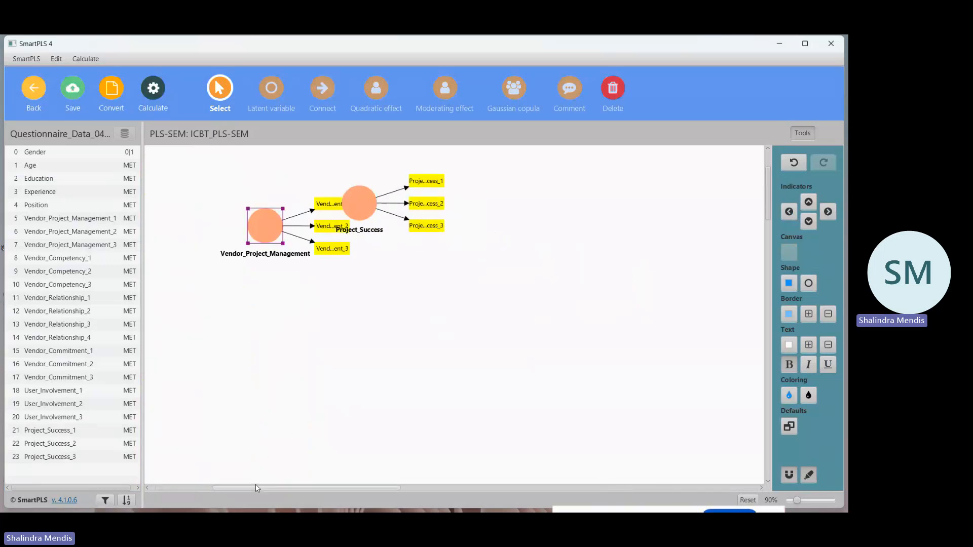
drag(256, 487, 199, 488)
scroll(343, 385, up, 2)
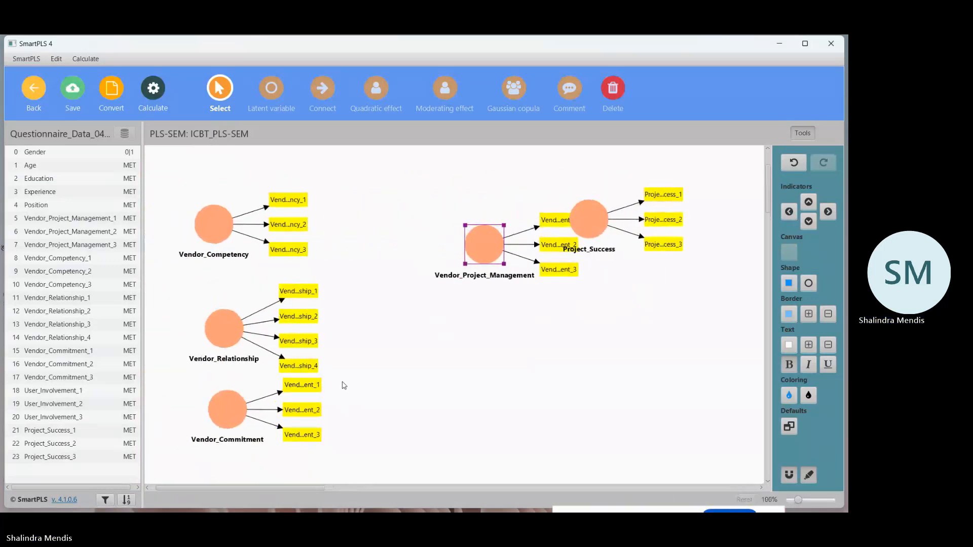
scroll(344, 385, down, 1)
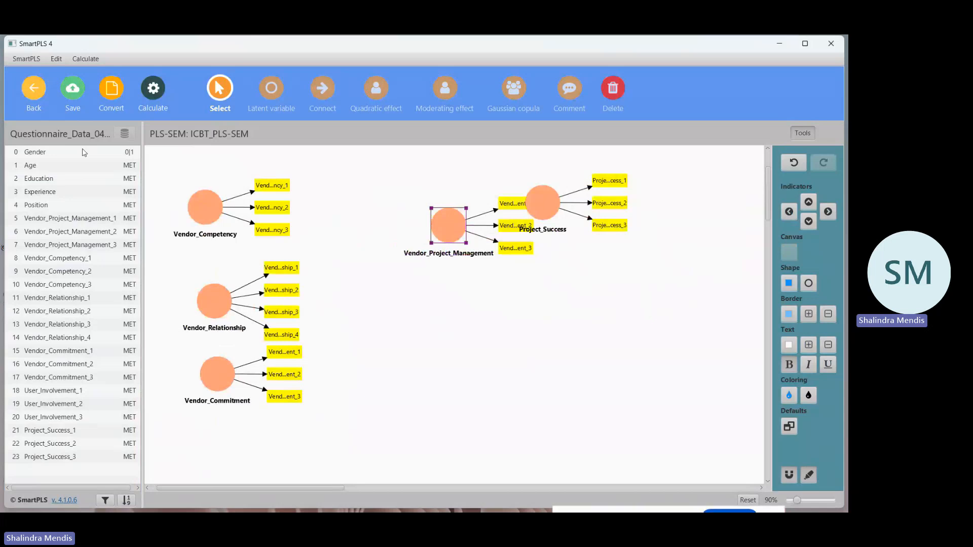
click(73, 91)
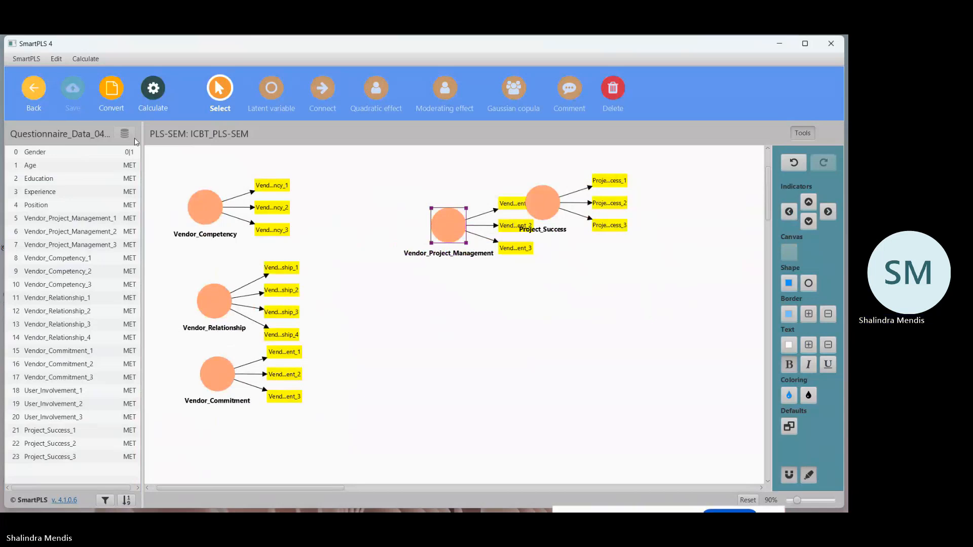
click(29, 90)
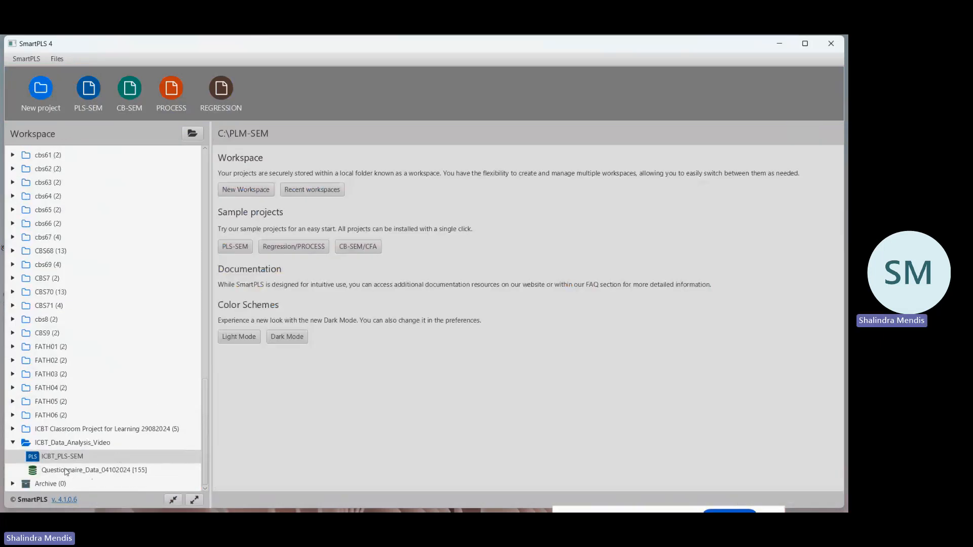
Look over the indicators of the Questionnaire_Data_04102024 dataset and return to the workspace.
double_click(67, 470)
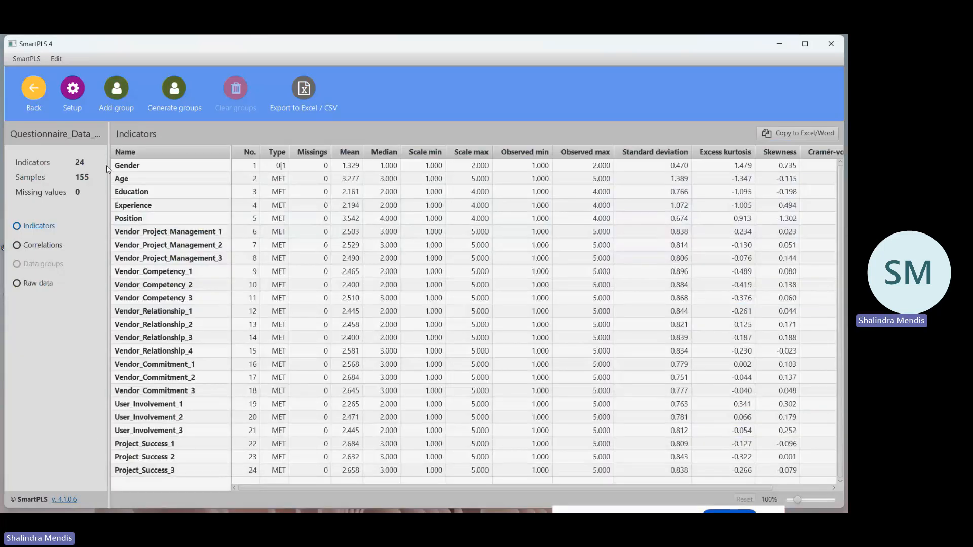
click(33, 91)
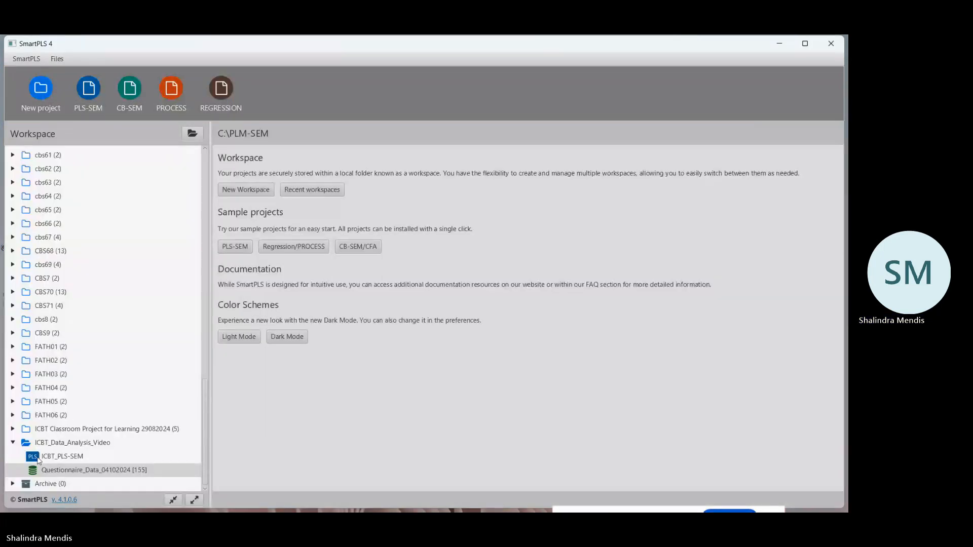
Open the ICBT_PLS-SEM model and move Vendor_Project_Management above Vendor_Competency.
click(73, 458)
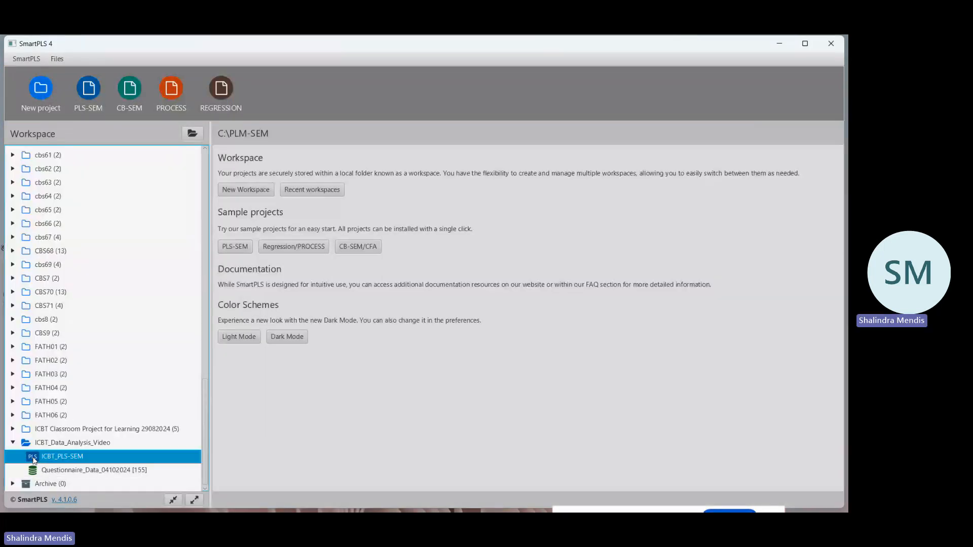
double_click(73, 458)
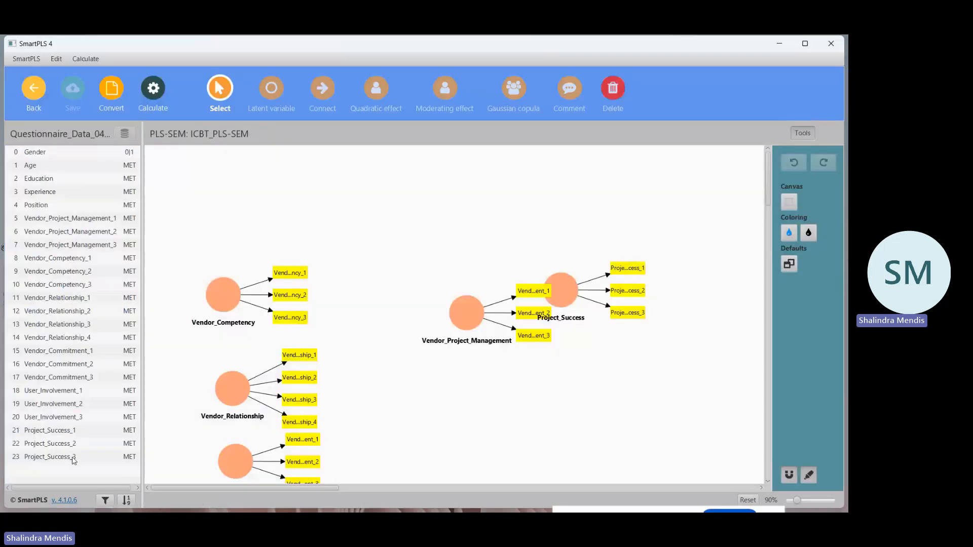
drag(464, 314, 227, 205)
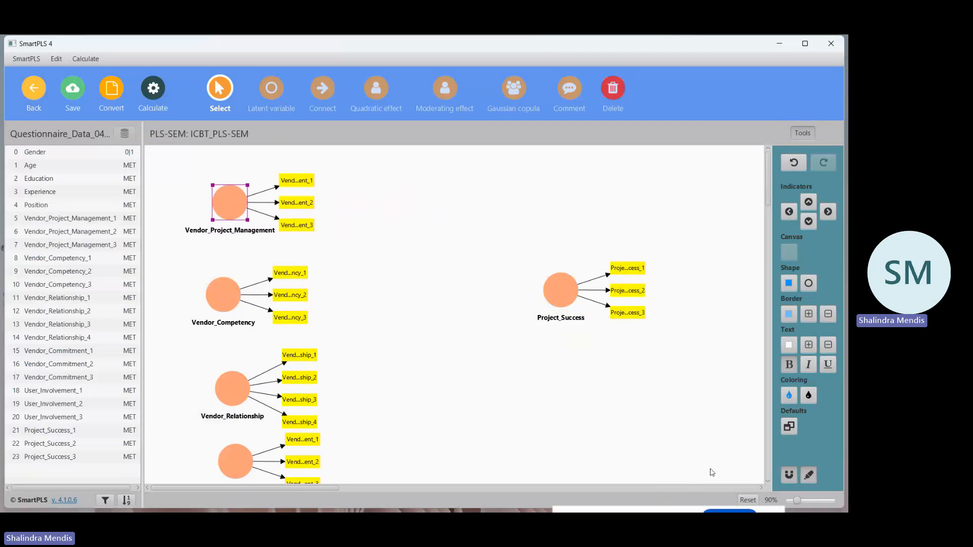
Place the indicators of all four vendor constructs on the left side of their circles, and save the model.
scroll(427, 385, down, 1)
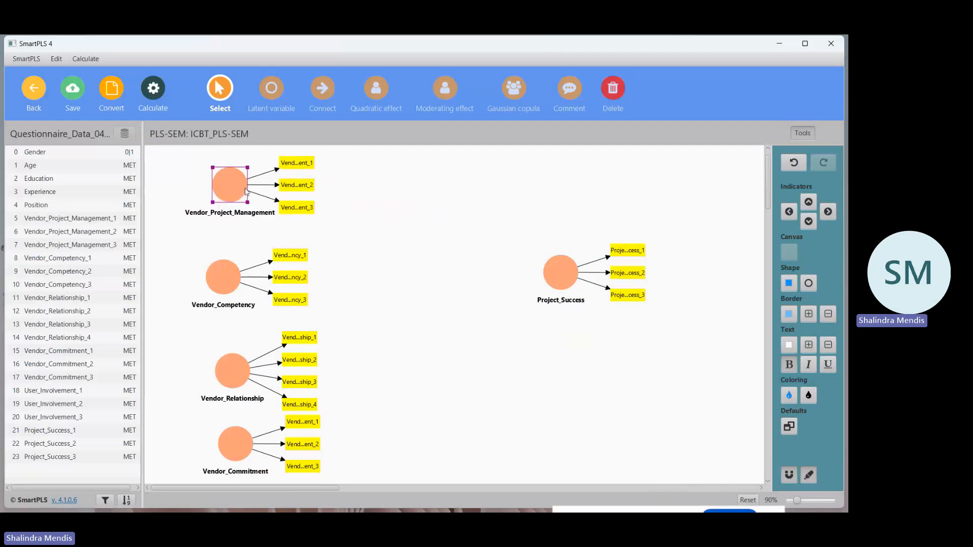
click(789, 212)
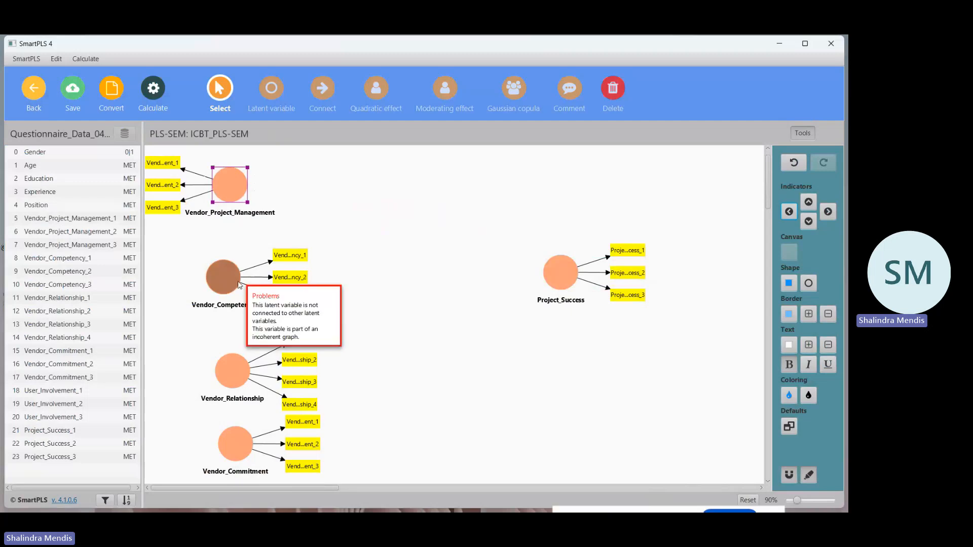
click(223, 277)
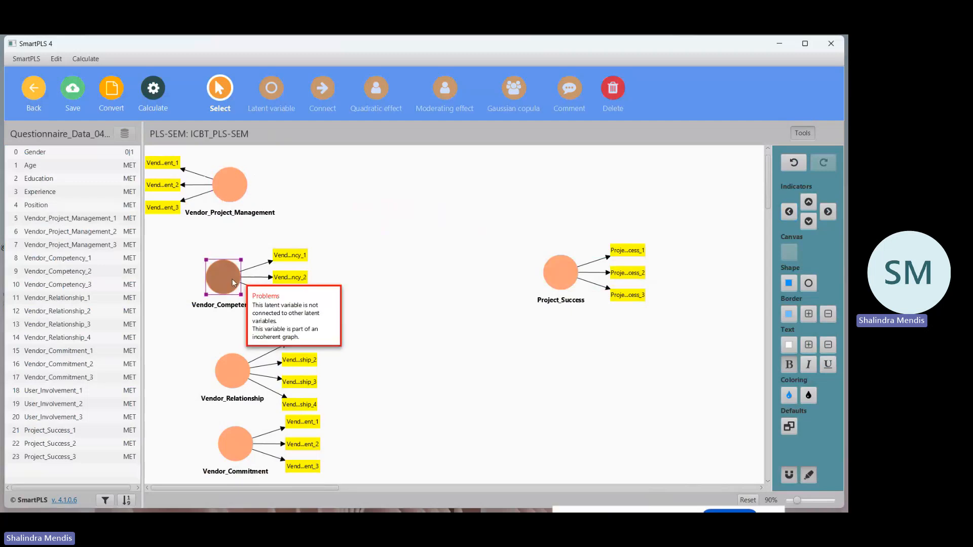
click(789, 213)
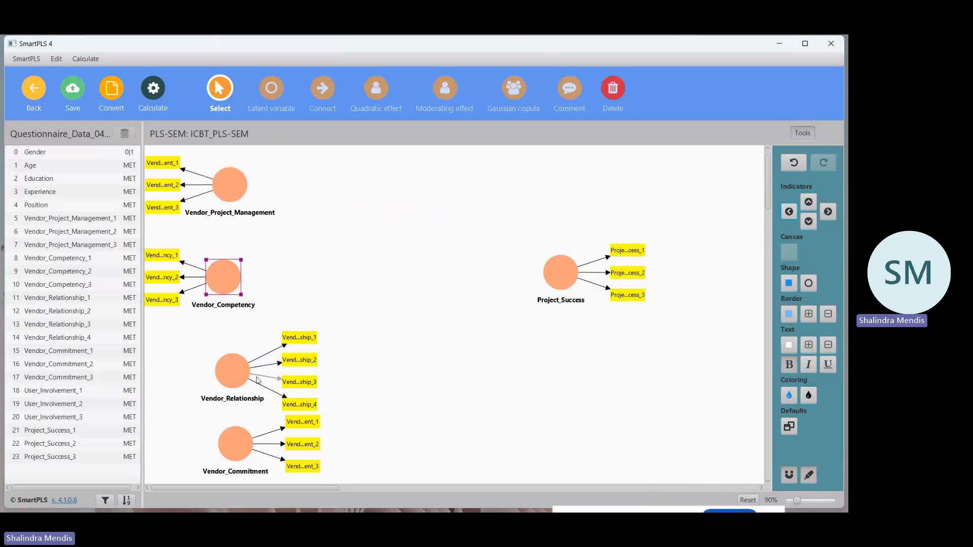
click(229, 373)
click(232, 445)
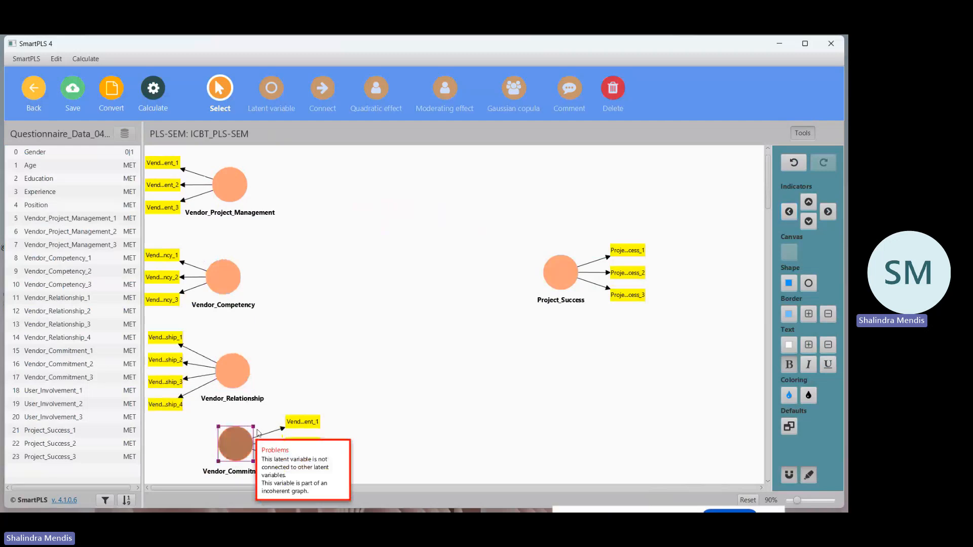
click(789, 213)
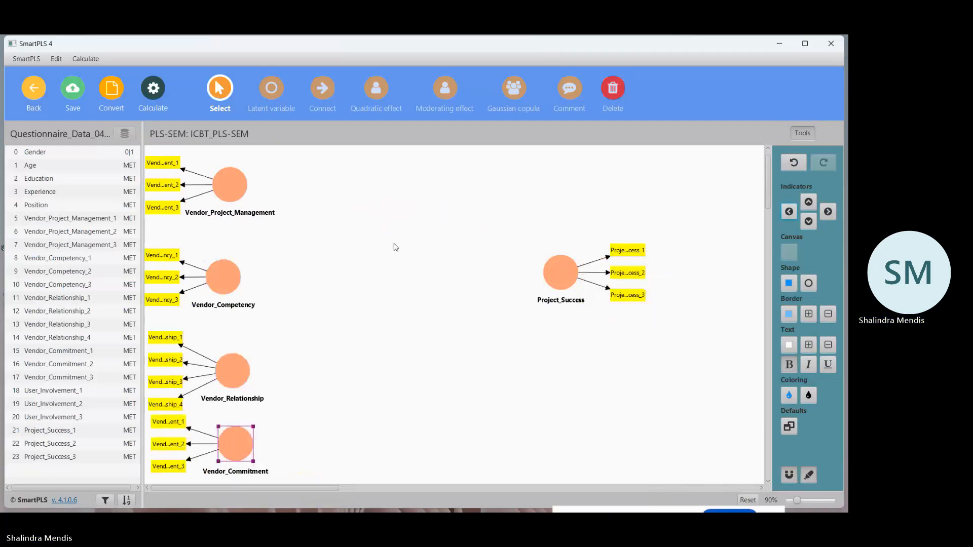
click(71, 89)
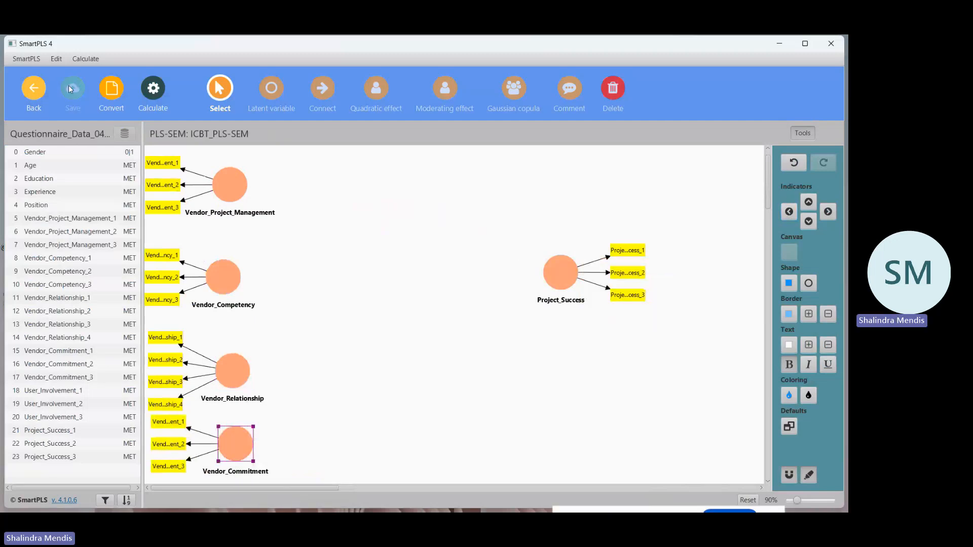
Shift Vendor_Project_Management, Vendor_Competency and Vendor_Relationship to the right and align them in one vertical column.
click(221, 186)
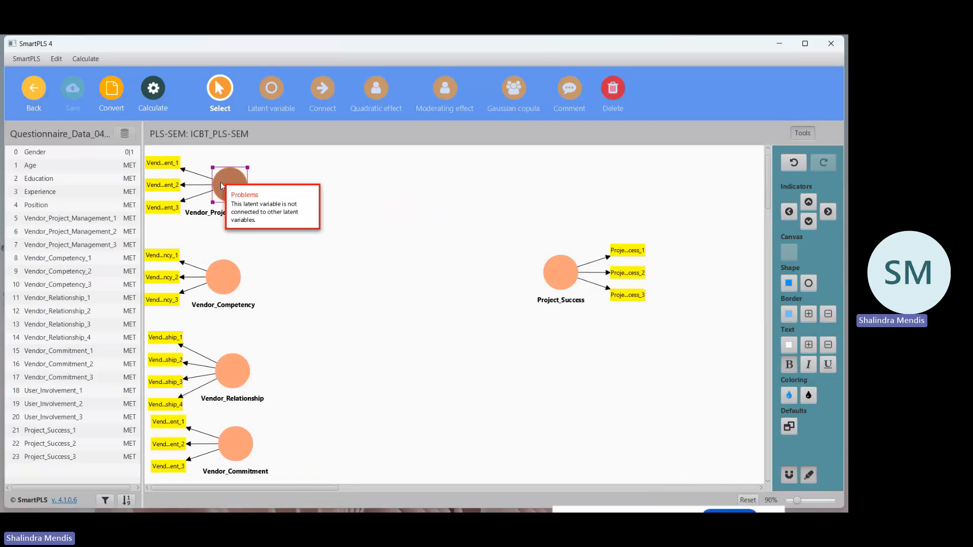
drag(221, 186, 257, 191)
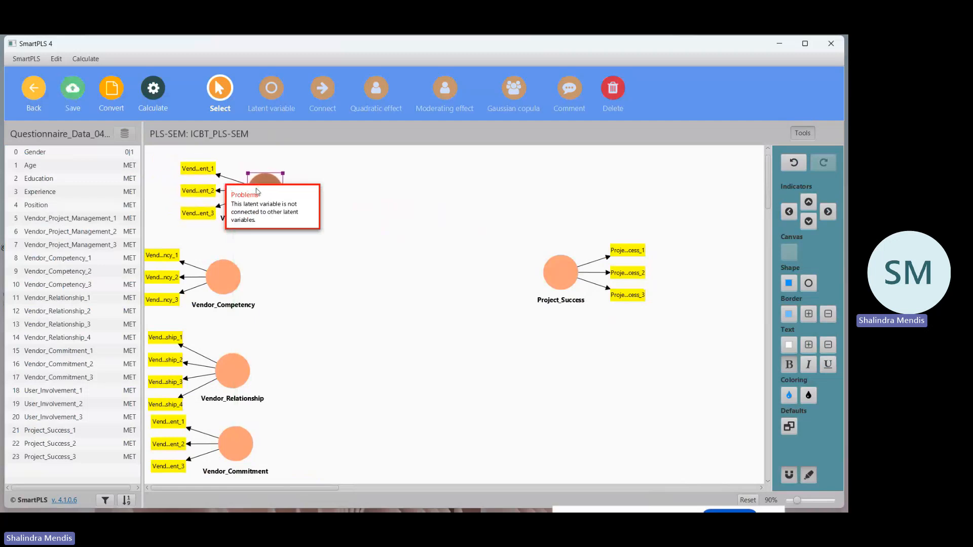
click(226, 278)
drag(226, 278, 260, 266)
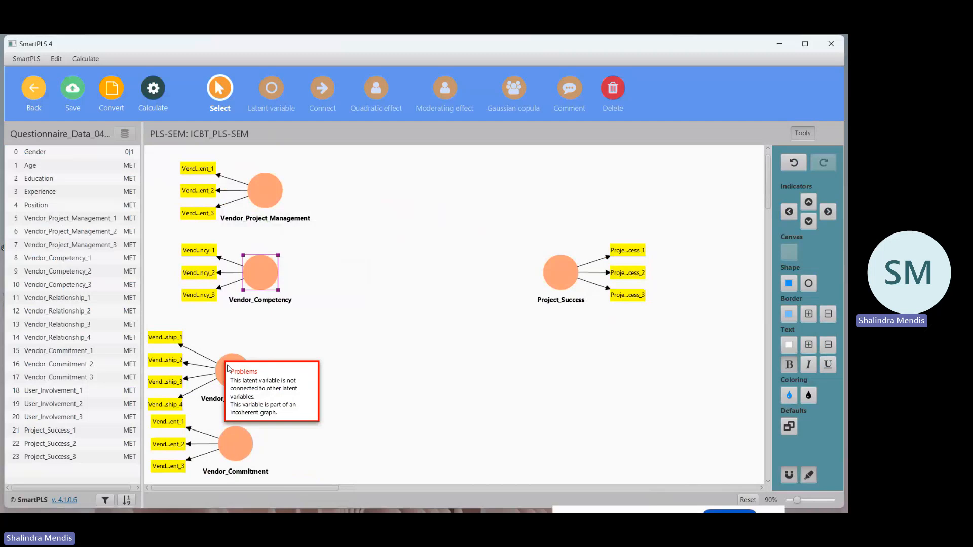
drag(228, 361, 256, 335)
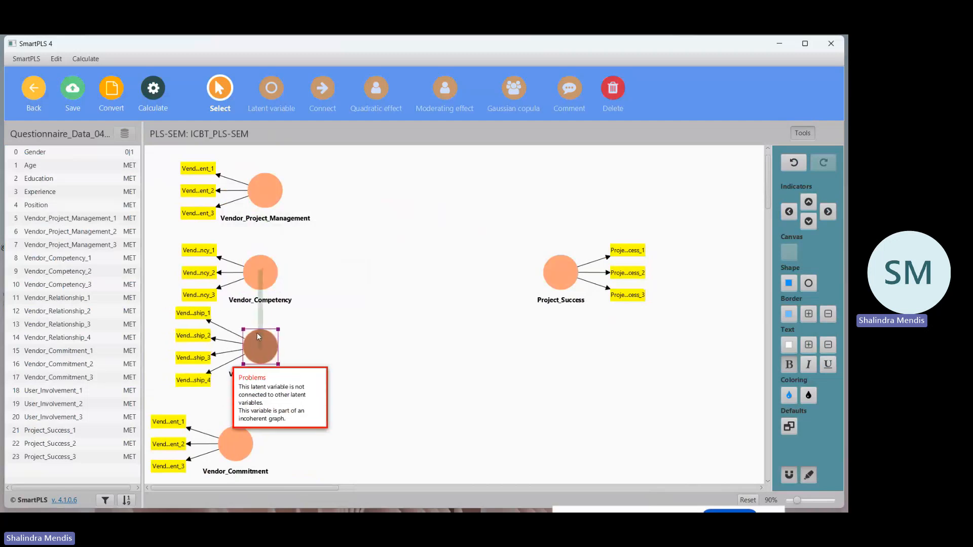
drag(257, 273, 264, 264)
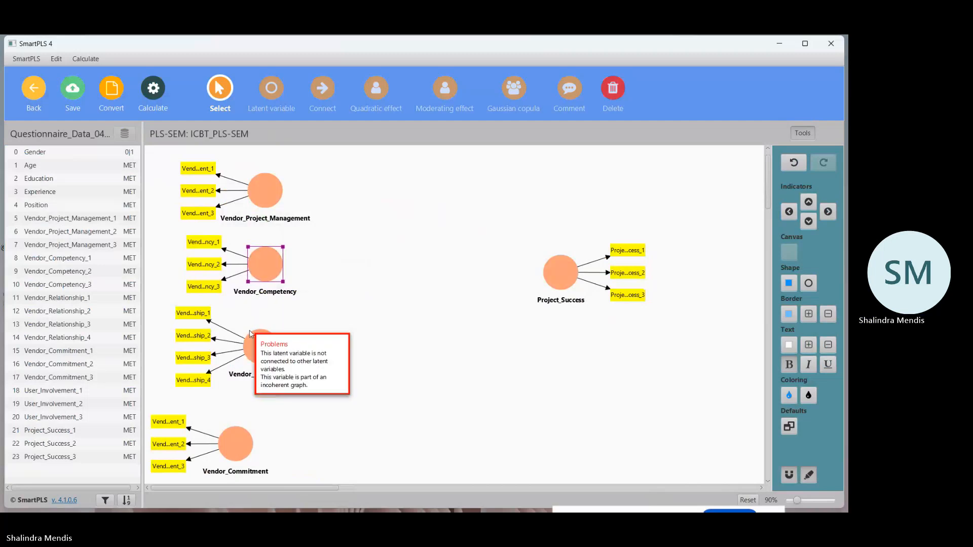
drag(249, 334, 254, 338)
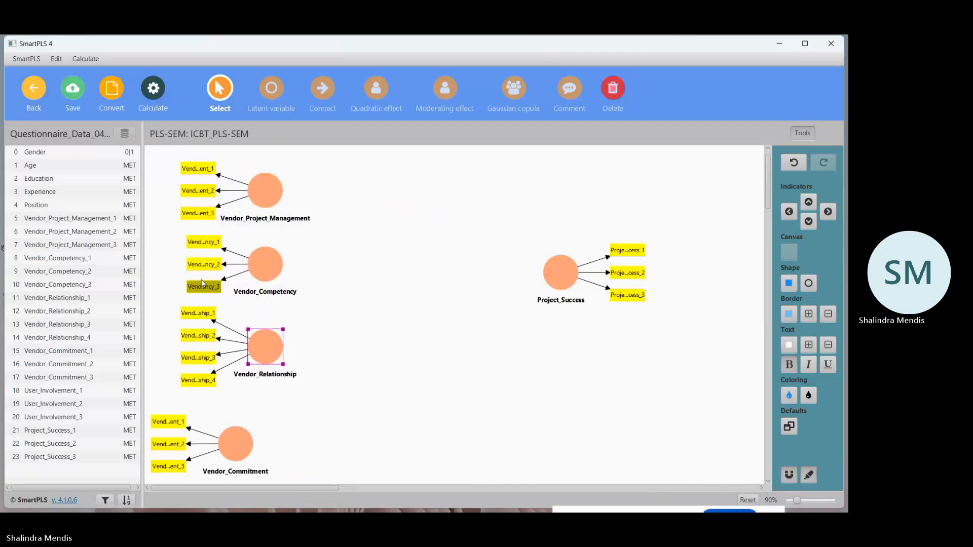
Line up the Vendor_Competency indicators and the Vendor_Commitment construct with the column, nudge Vendor_Project_Management up slightly, and save the model.
drag(210, 247, 201, 268)
drag(202, 293, 196, 293)
drag(238, 445, 263, 433)
click(388, 364)
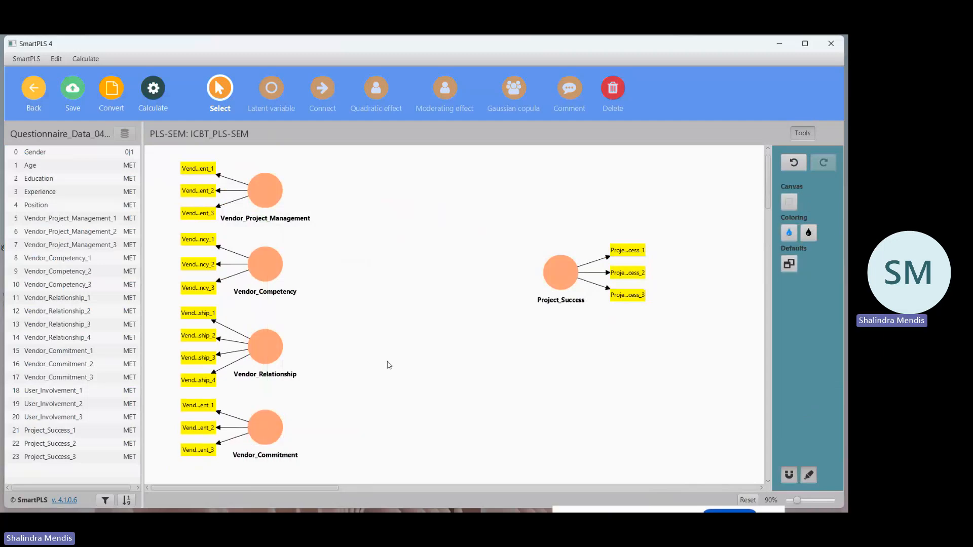
click(74, 89)
click(264, 190)
mouse_move(264, 191)
mouse_down()
mouse_move(255, 188)
mouse_move(265, 187)
mouse_up()
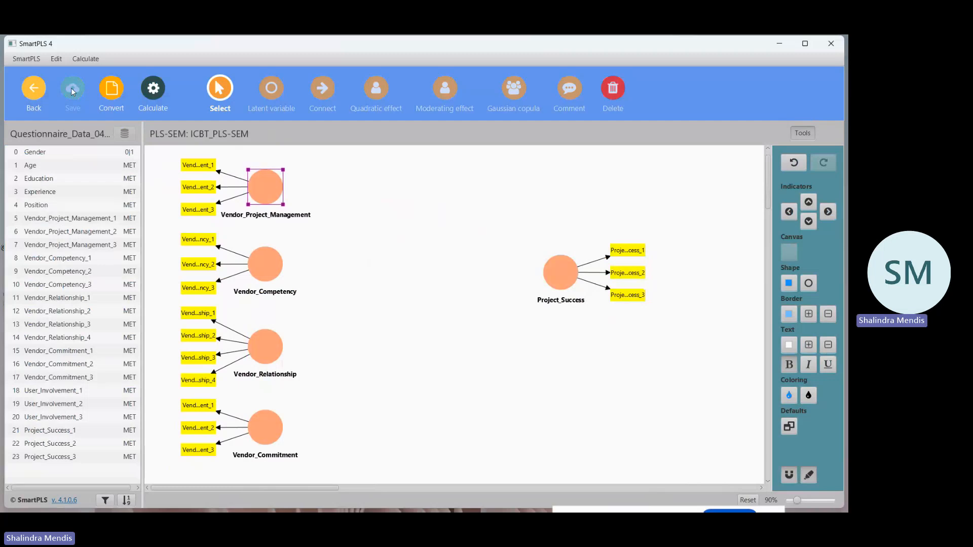
Connect Vendor_Project_Management, Vendor_Competency, Vendor_Relationship and Vendor_Commitment each to Project_Success with a path, and save the model.
click(325, 95)
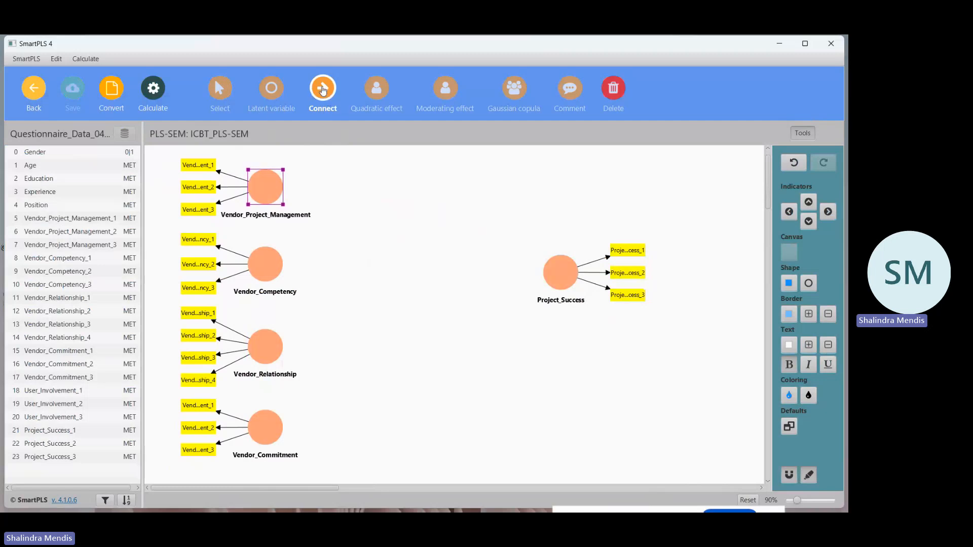
click(273, 188)
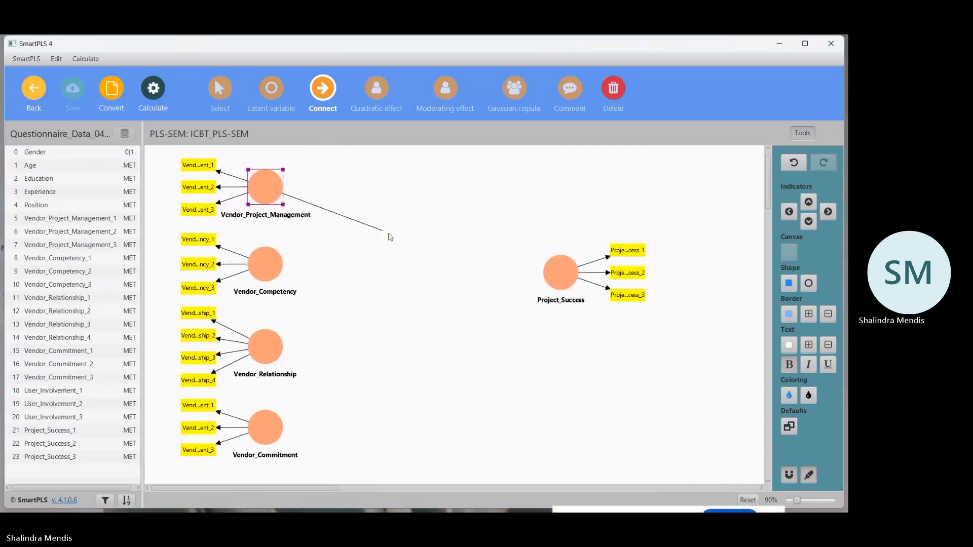
click(557, 275)
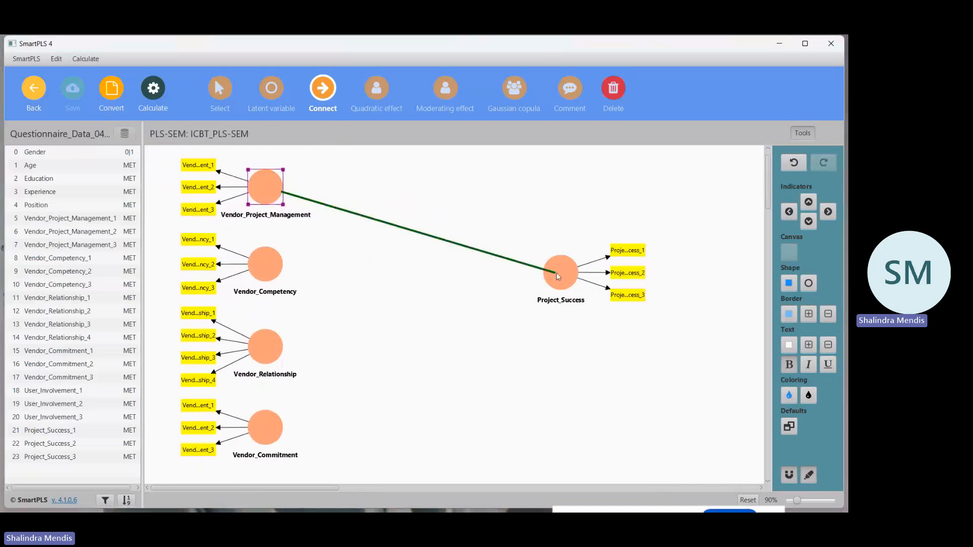
click(557, 275)
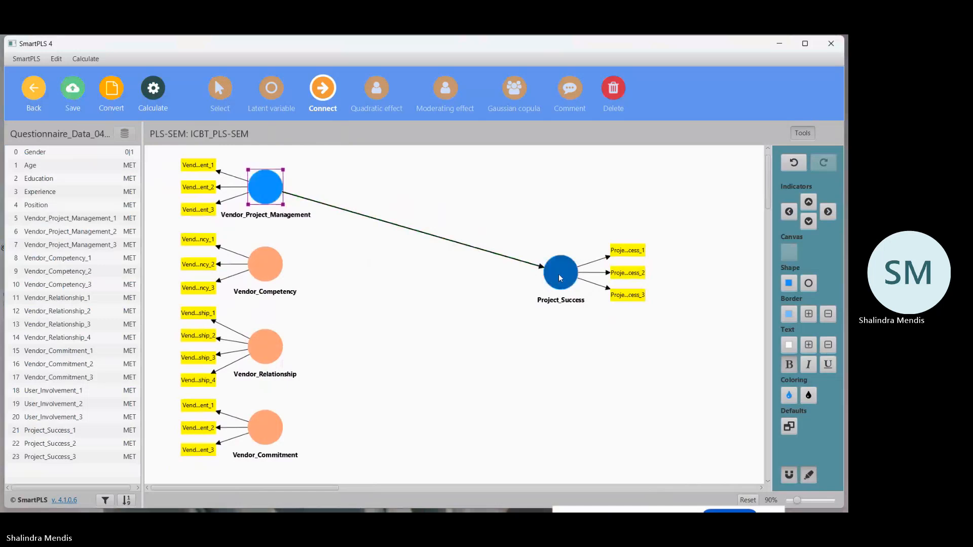
click(266, 264)
click(559, 274)
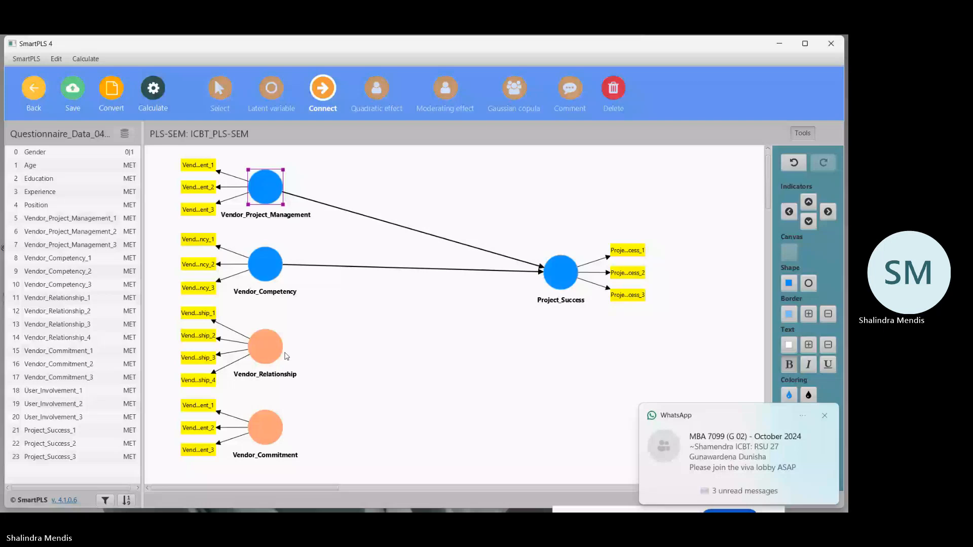
click(266, 346)
click(560, 272)
click(265, 427)
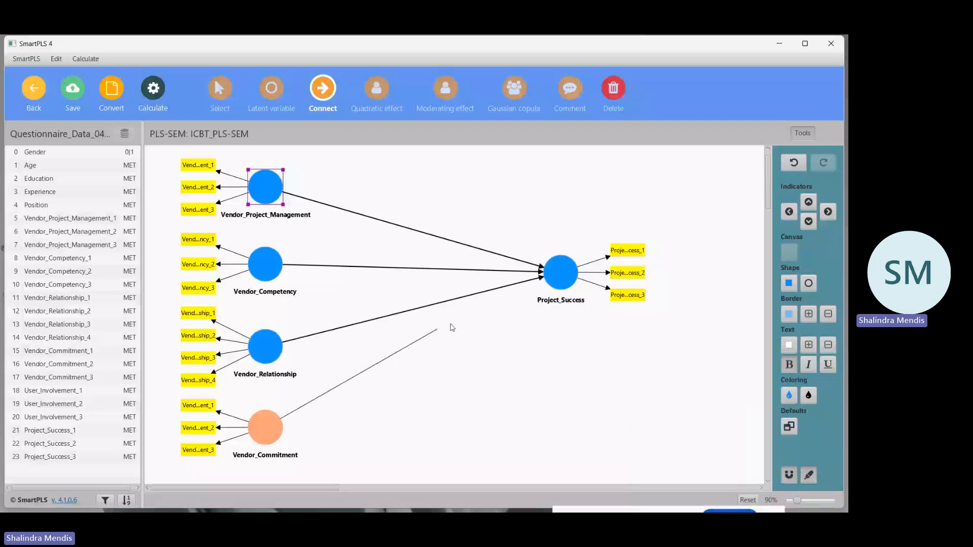
click(558, 297)
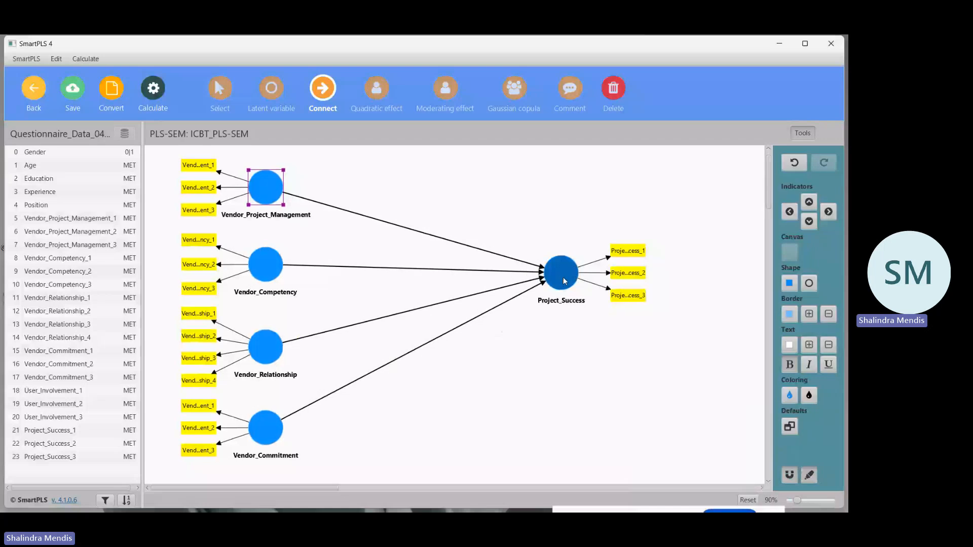
click(72, 93)
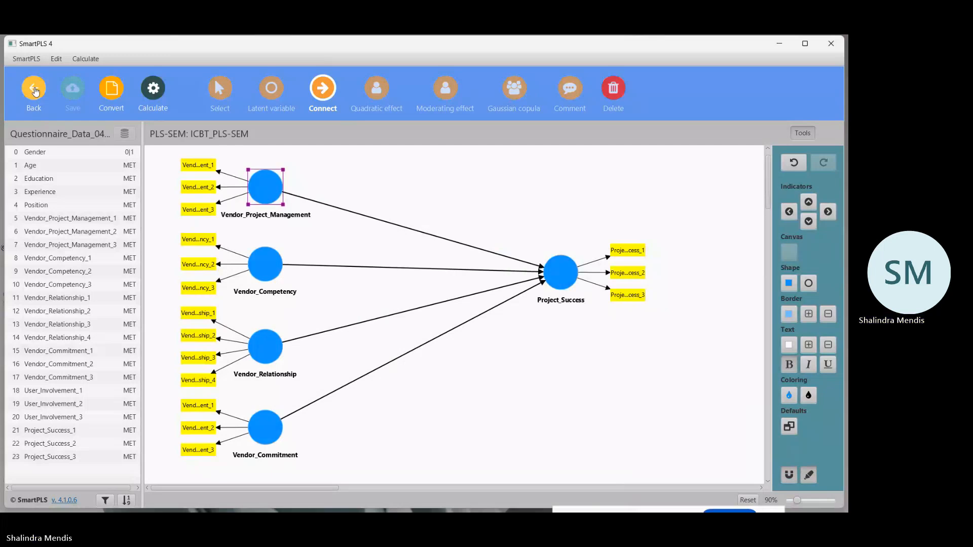
Reopen the ICBT_PLS-SEM model, move Project_Success left and down to about mid-height of the vendor column, and save.
click(34, 91)
click(65, 456)
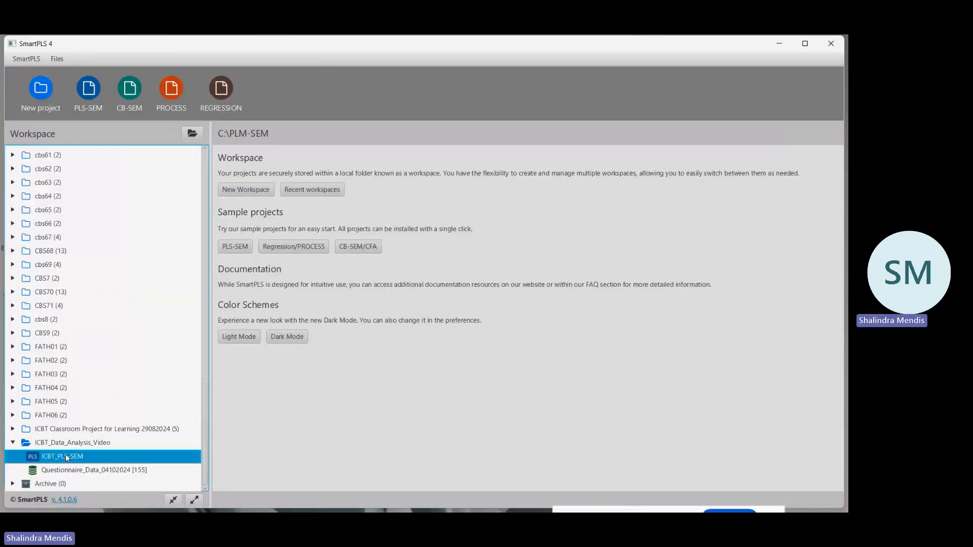
double_click(65, 456)
click(551, 304)
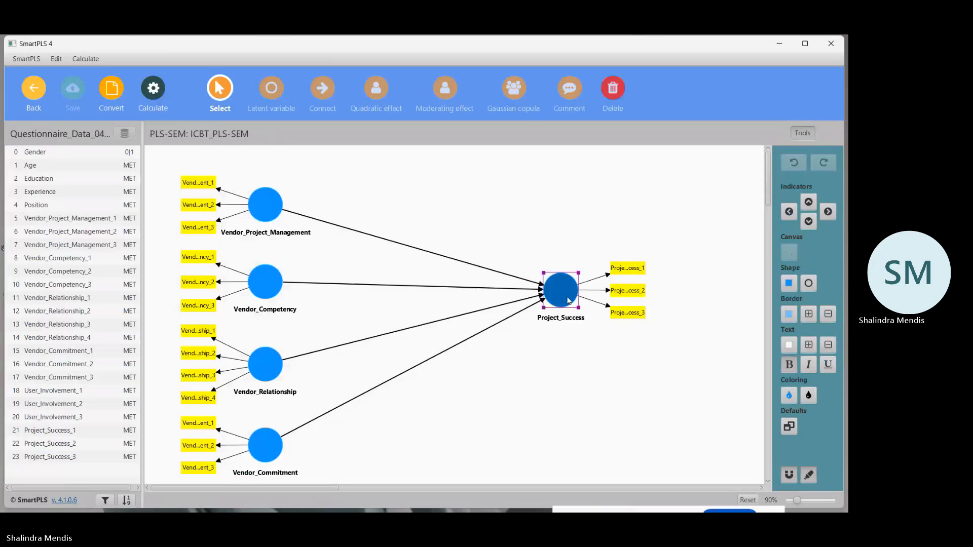
drag(552, 306, 525, 323)
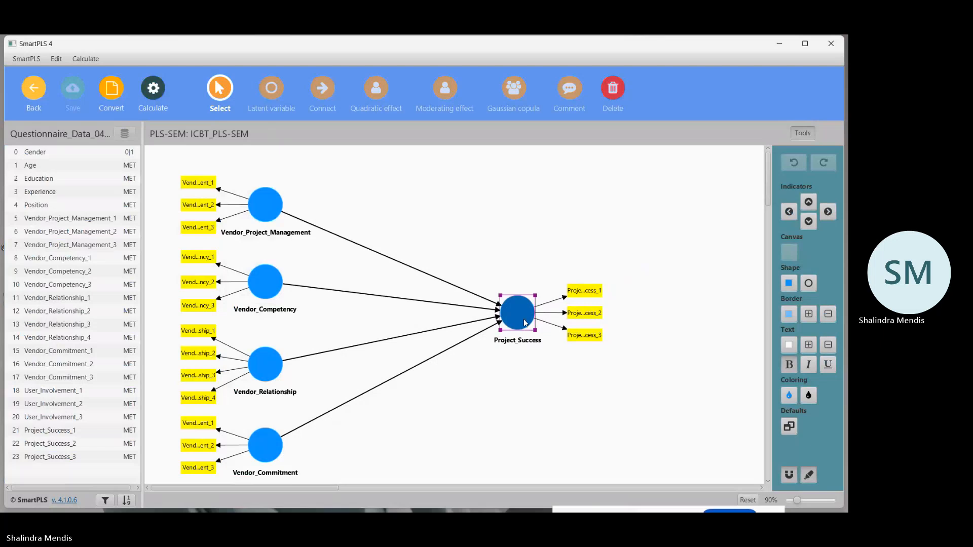
drag(524, 320, 524, 319)
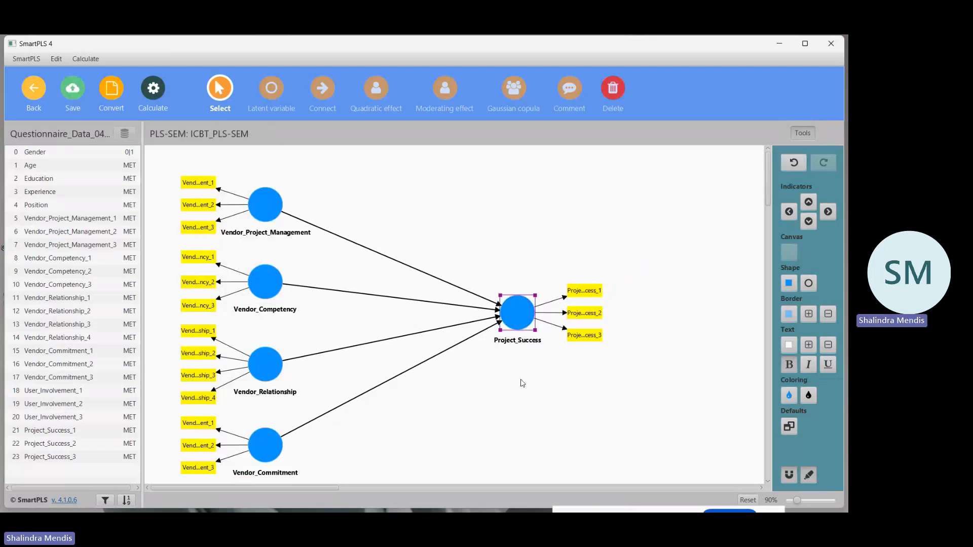
click(72, 98)
click(637, 246)
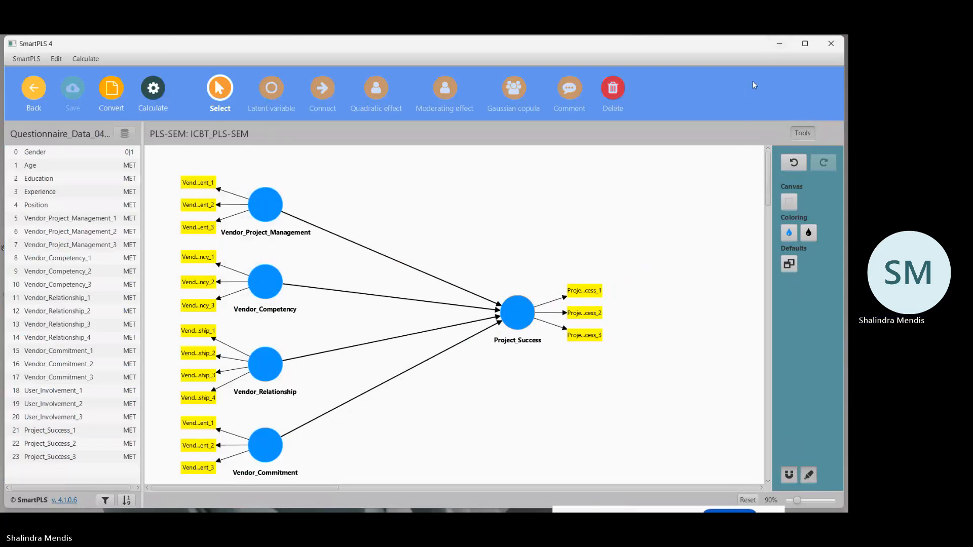
Switch to the PLS-SEM data analysis plan in Excel and extend "Qua" to "Quantitat" in the Research box at B27.
click(780, 44)
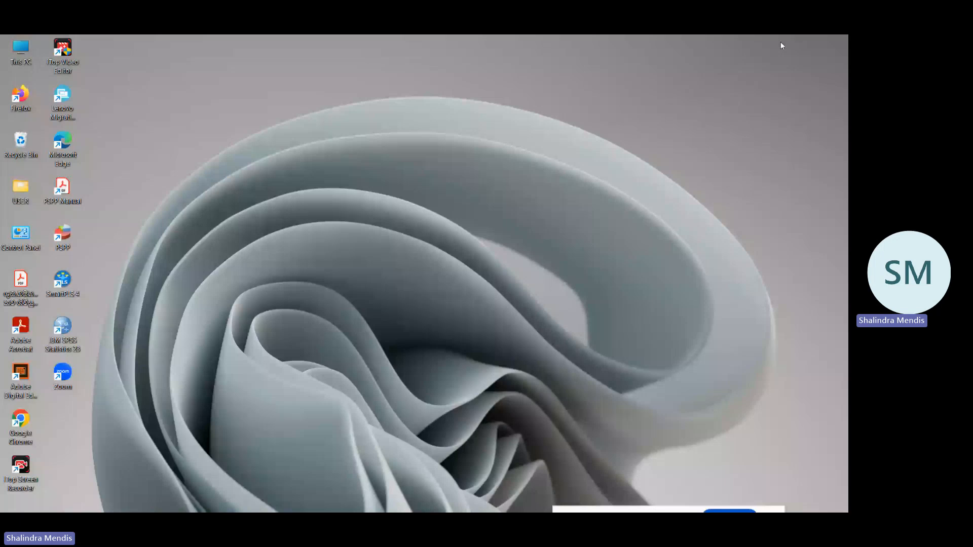
key(alt+Tab)
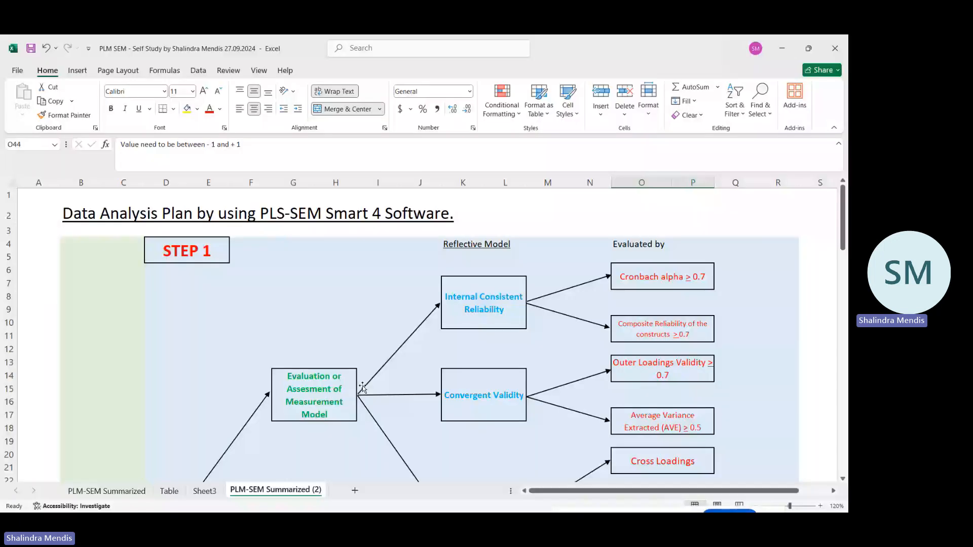
scroll(98, 450, down, 3)
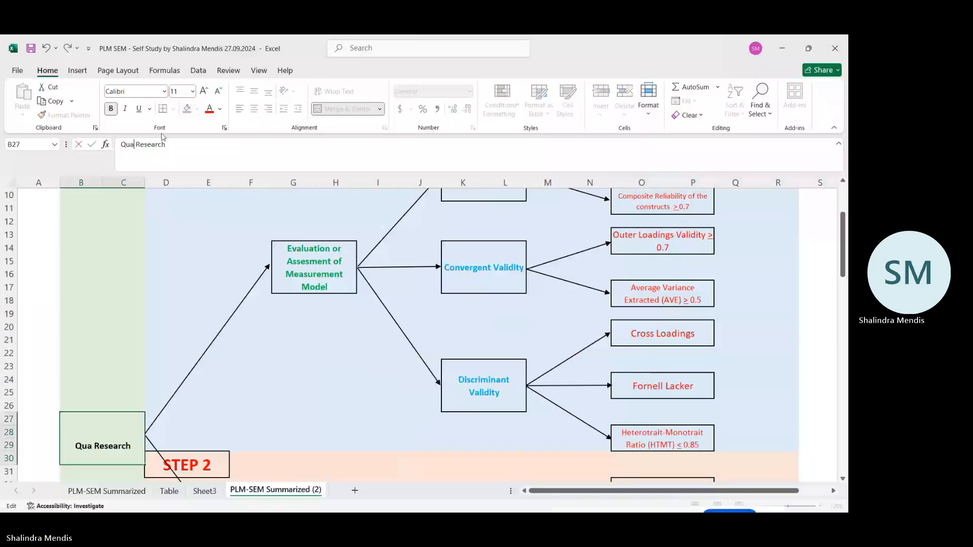
text(ntitat)
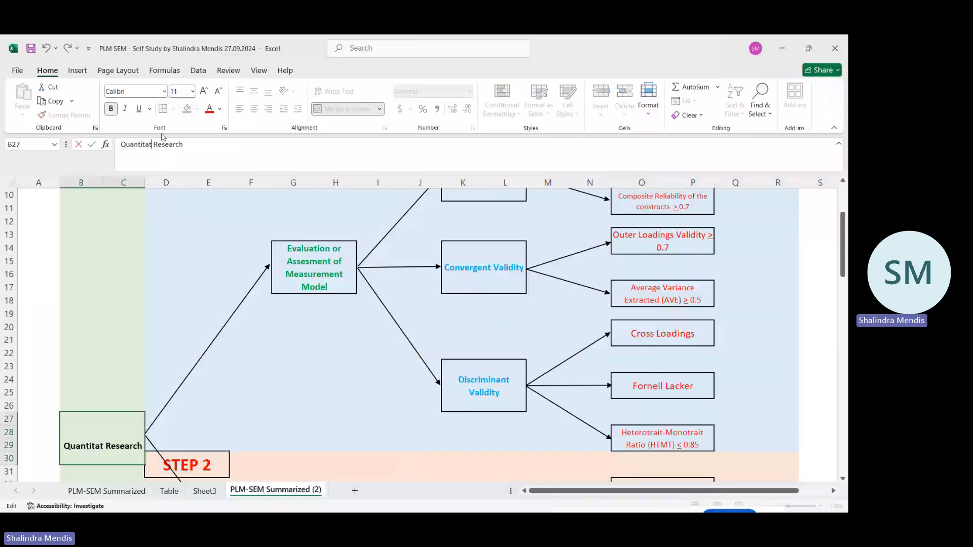
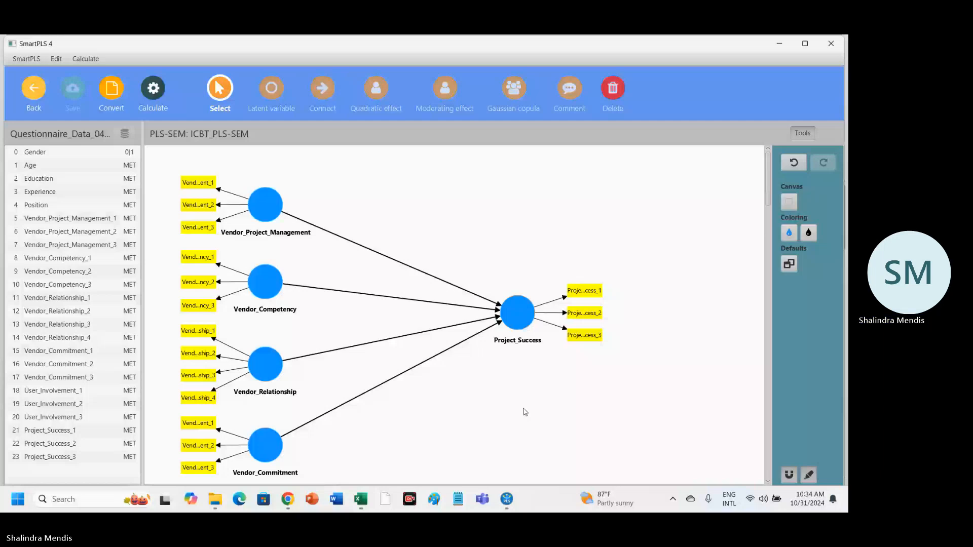
Run the PLS-SEM algorithm on the model with the Factor weighting scheme, Standardized results and Default initial weights, opening the report.
click(155, 90)
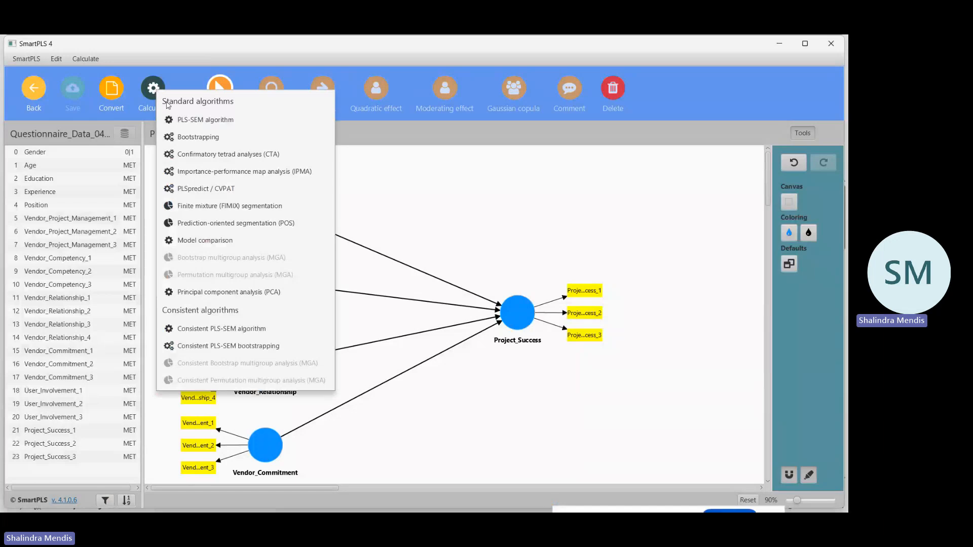
click(205, 120)
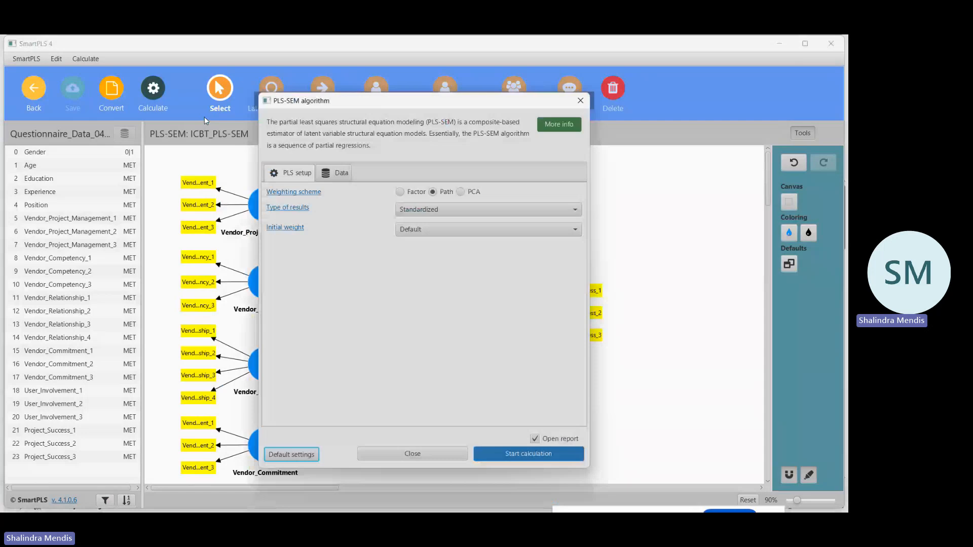
click(400, 191)
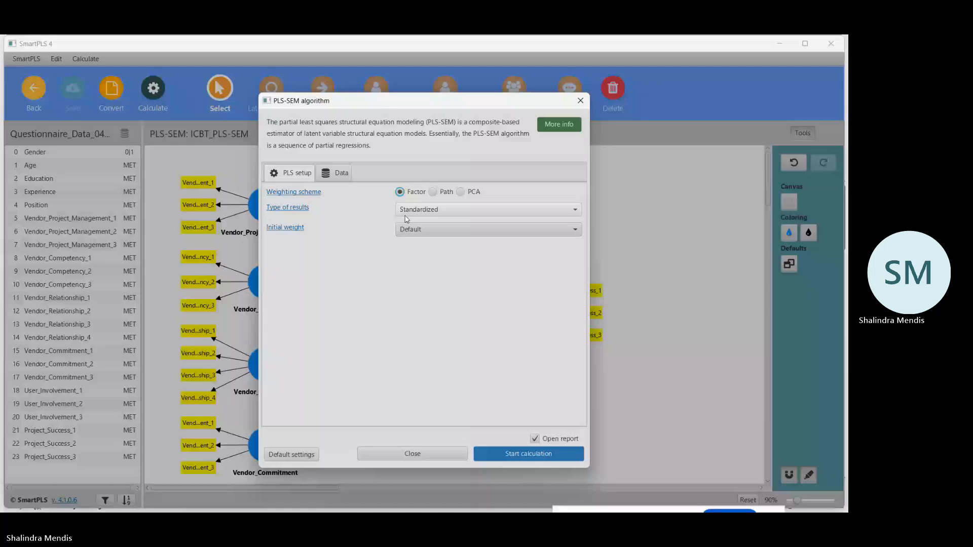
click(337, 175)
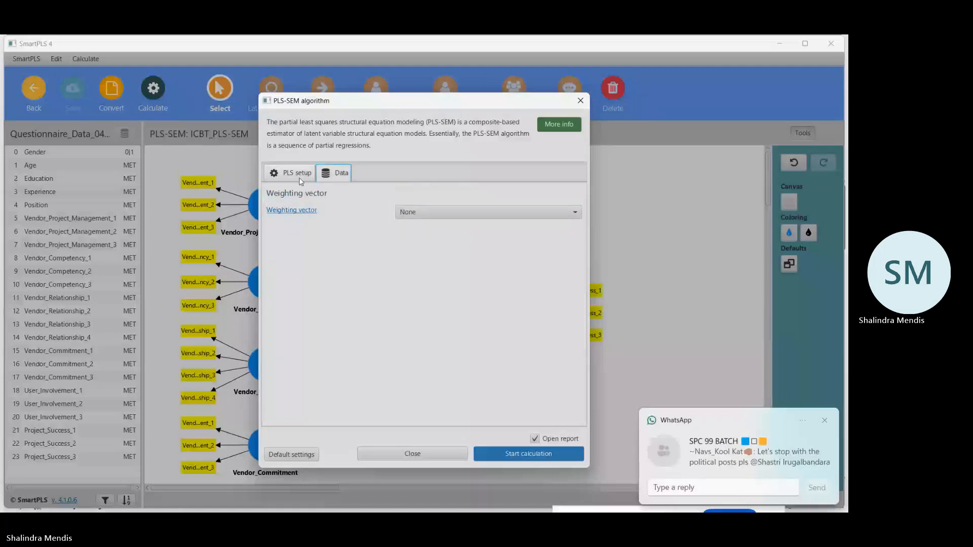
click(299, 175)
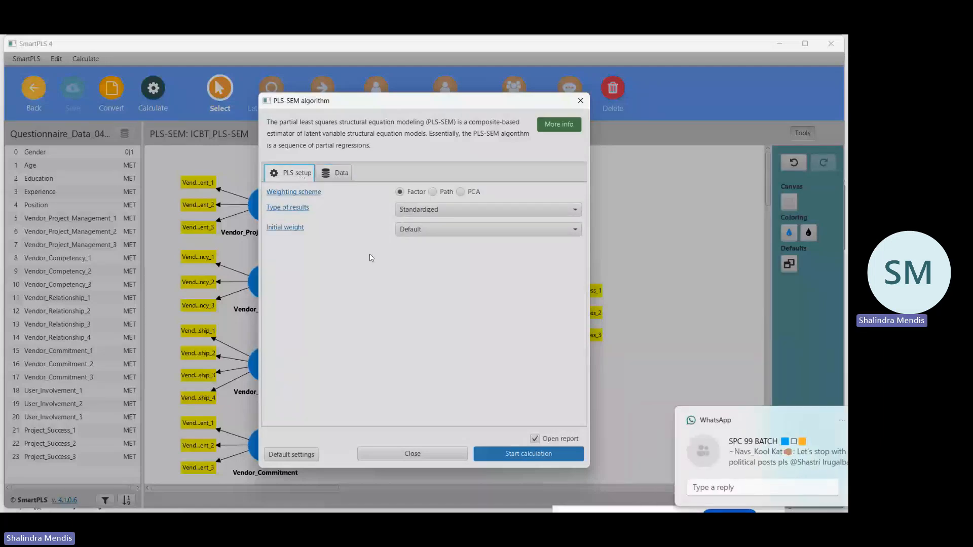
click(526, 451)
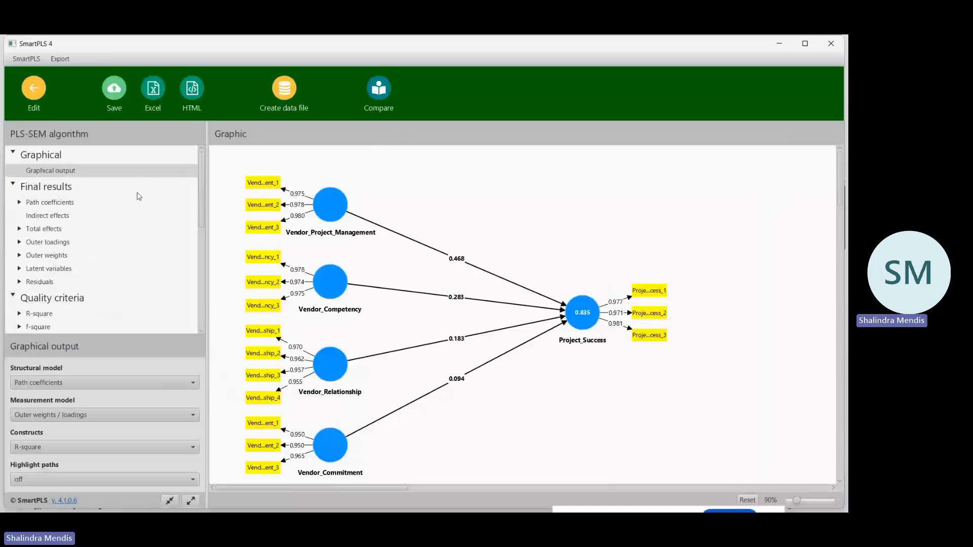
Open Construct reliability and validity under Quality criteria and examine each construct's Cronbach's alpha, composite reliability and AVE.
click(49, 301)
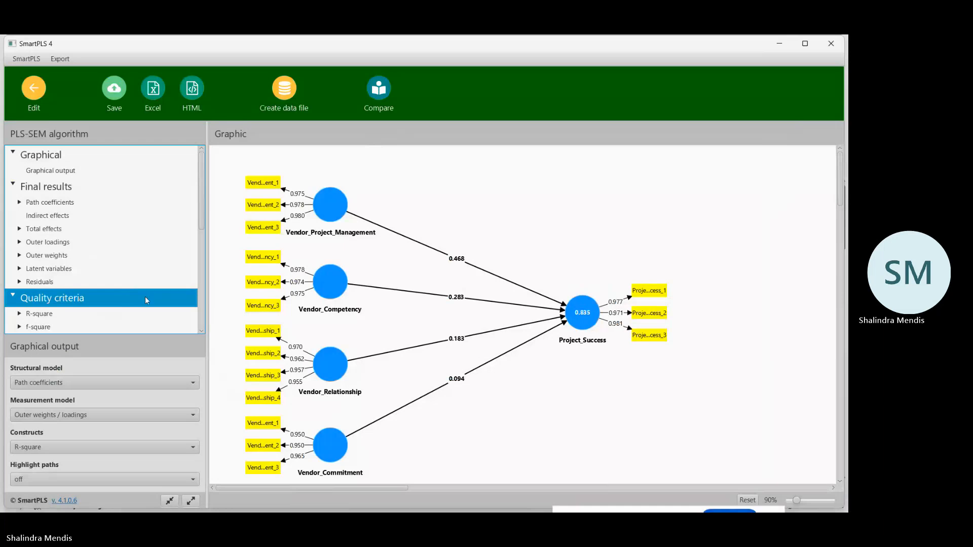
scroll(162, 318, down, 2)
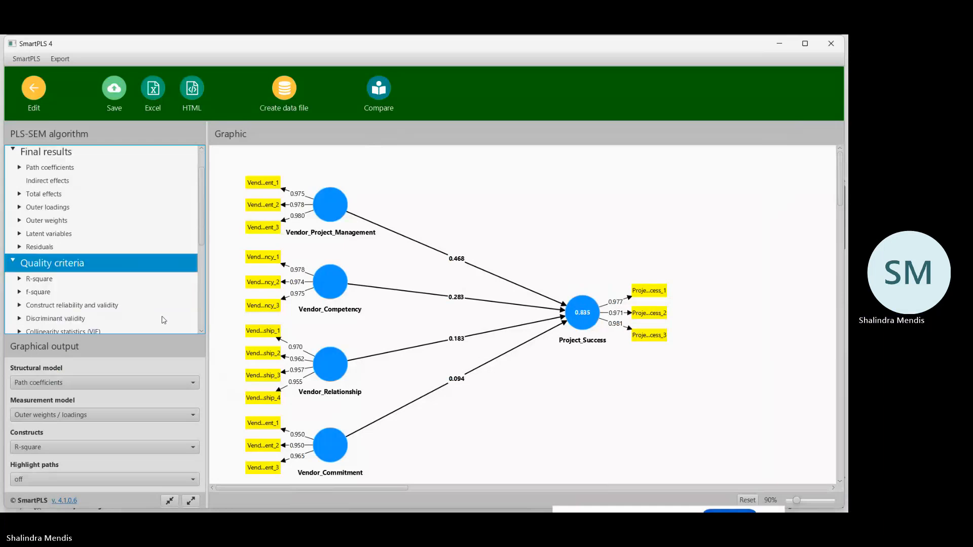
click(81, 308)
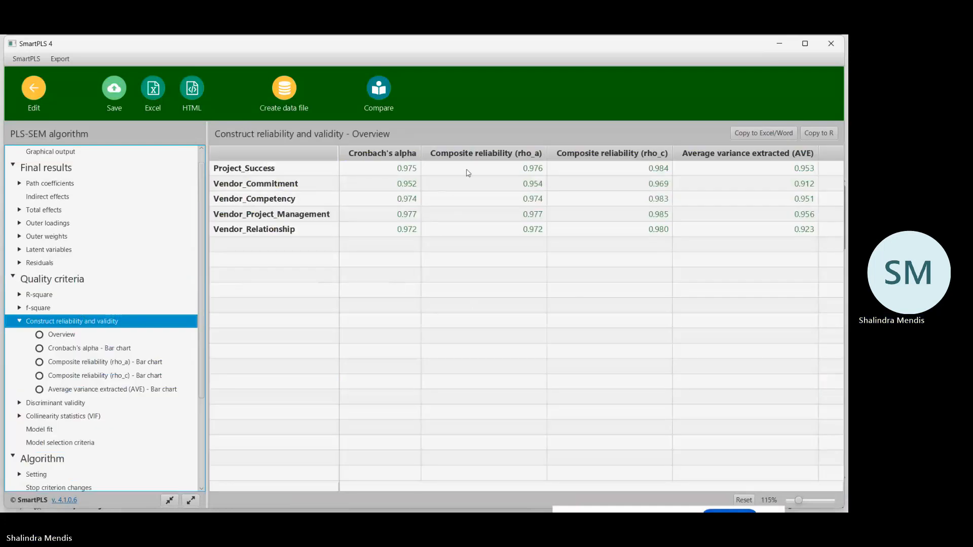
mouse_move(546, 150)
mouse_down()
mouse_move(494, 153)
mouse_move(544, 153)
mouse_up()
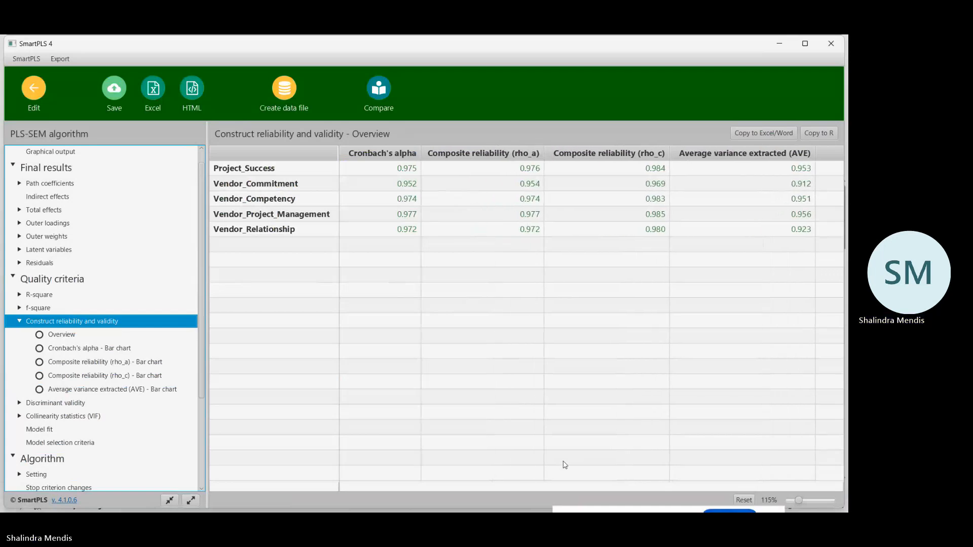
click(498, 265)
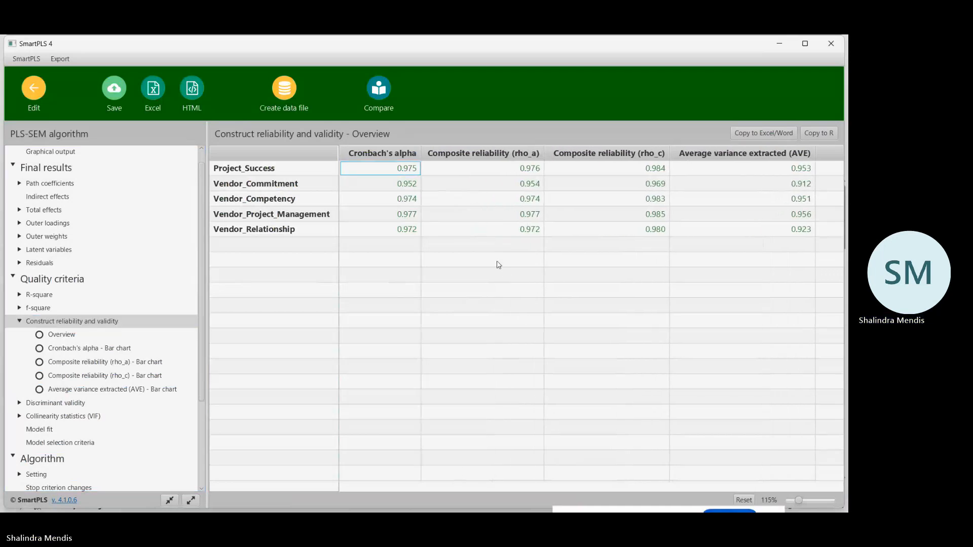
key(Right)
key(Right)
key(Right)
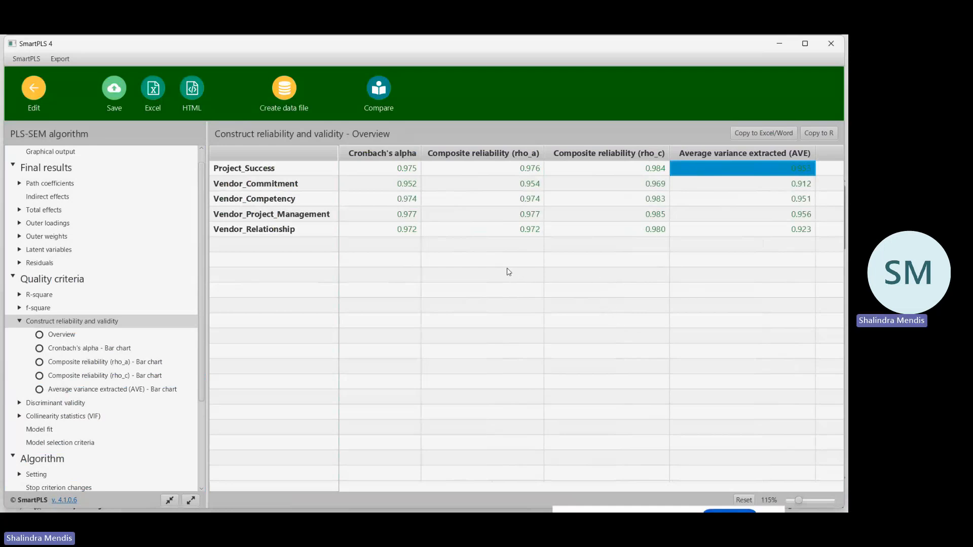
click(793, 190)
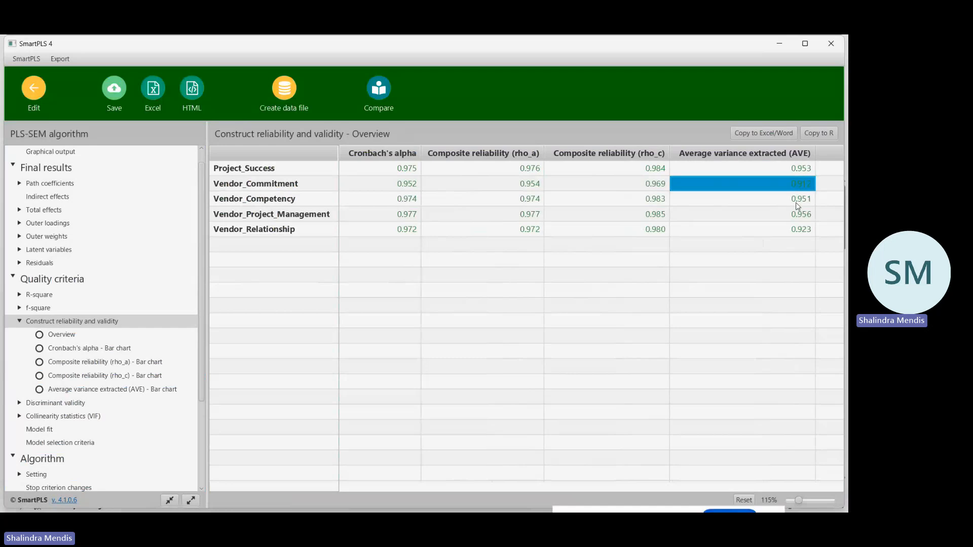
Copy the construct reliability and validity table into a new sheet of the PLM SEM workbook in Excel and slightly widen column B.
click(779, 134)
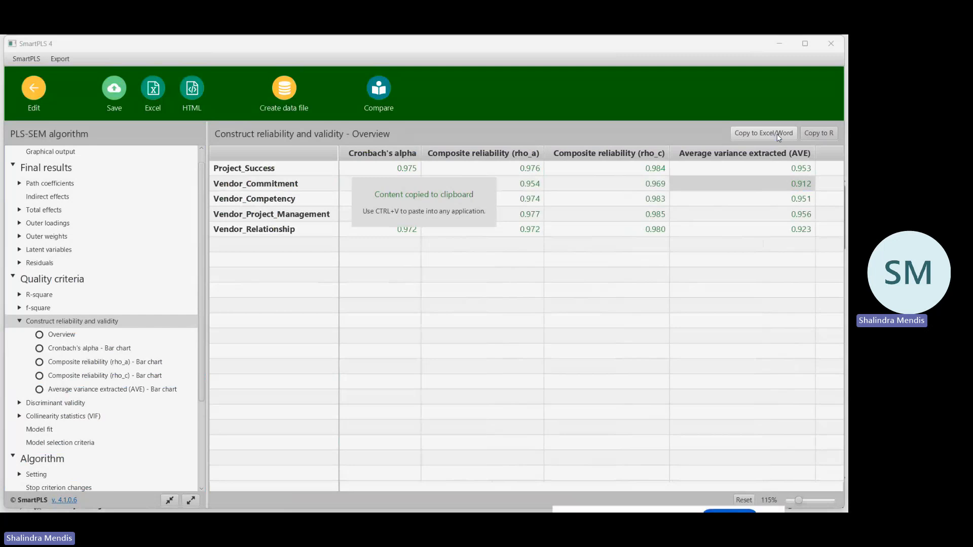
mouse_move(354, 508)
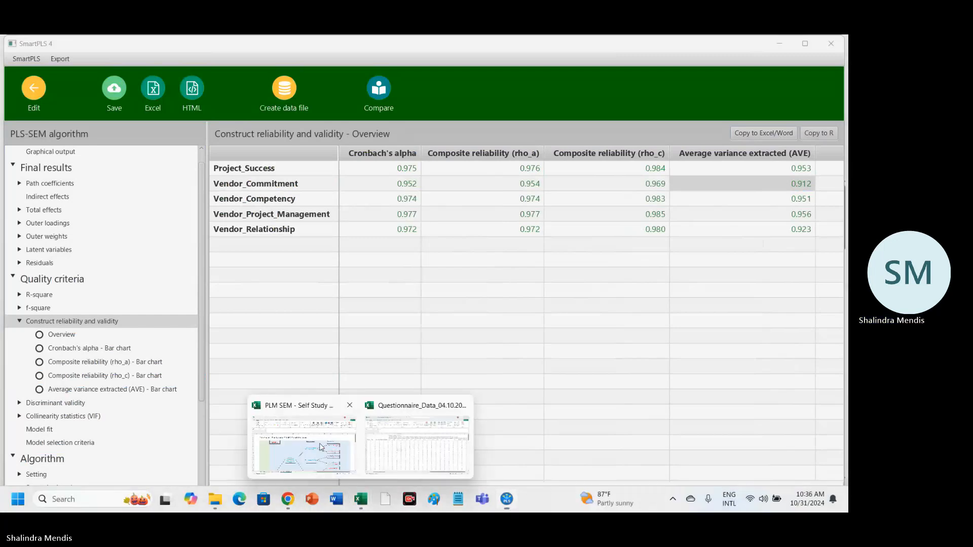
click(320, 448)
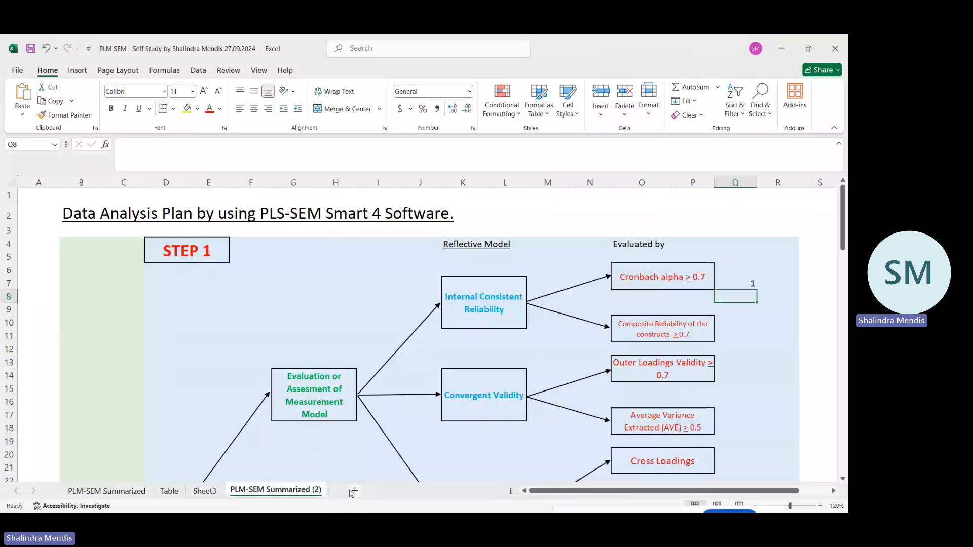
click(349, 491)
key(ctrl+v)
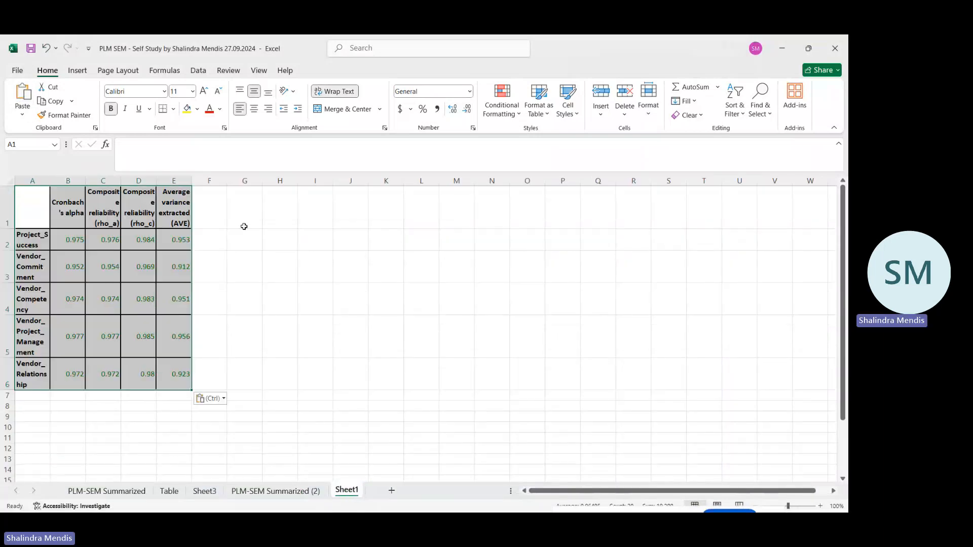
click(244, 223)
drag(85, 180, 88, 181)
click(268, 221)
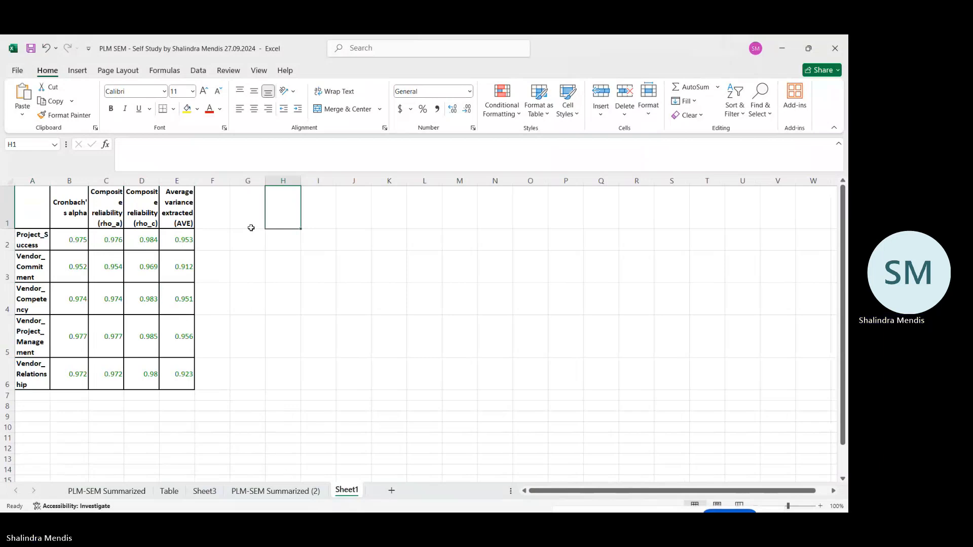
Switch back to SmartPLS, dismiss the chat notification, and examine the Overview table of construct reliability and validity.
mouse_move(497, 504)
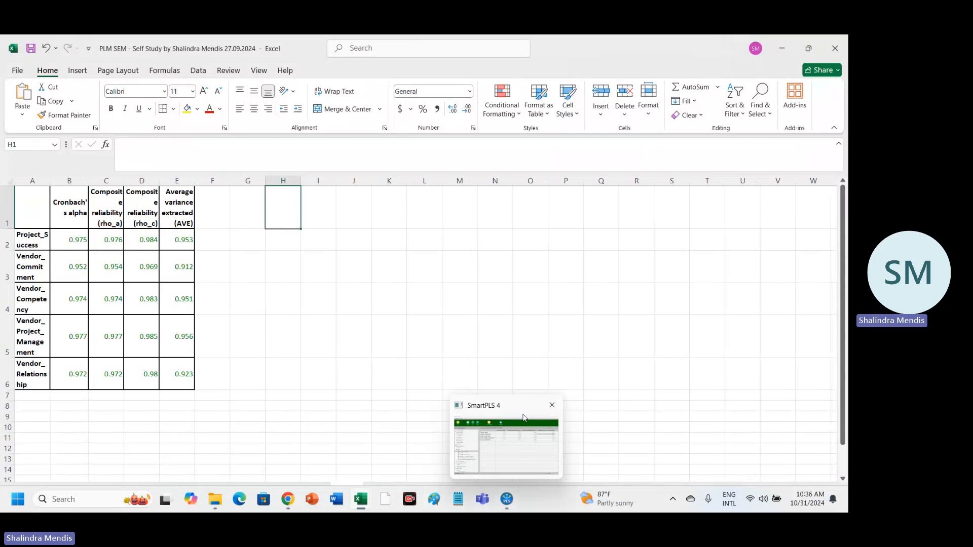
click(525, 407)
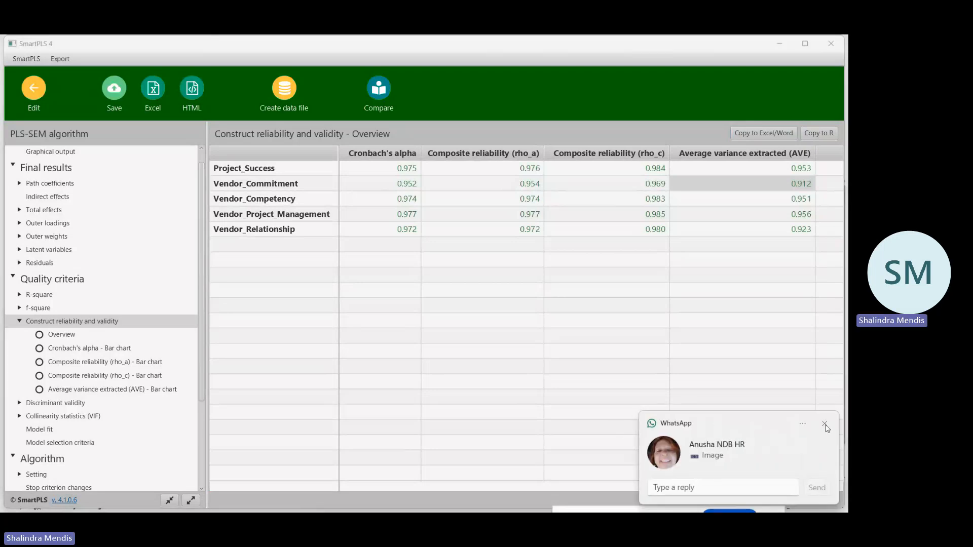
click(824, 424)
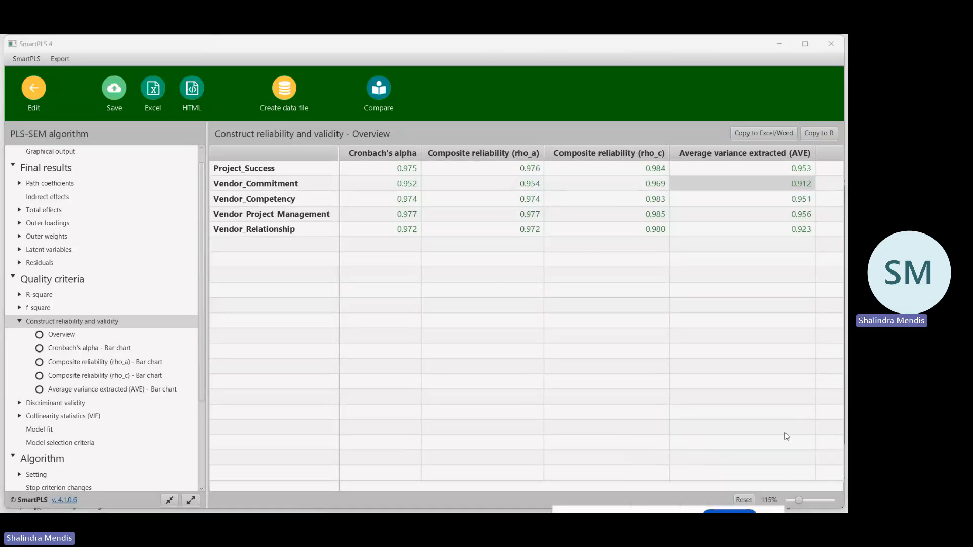
click(66, 338)
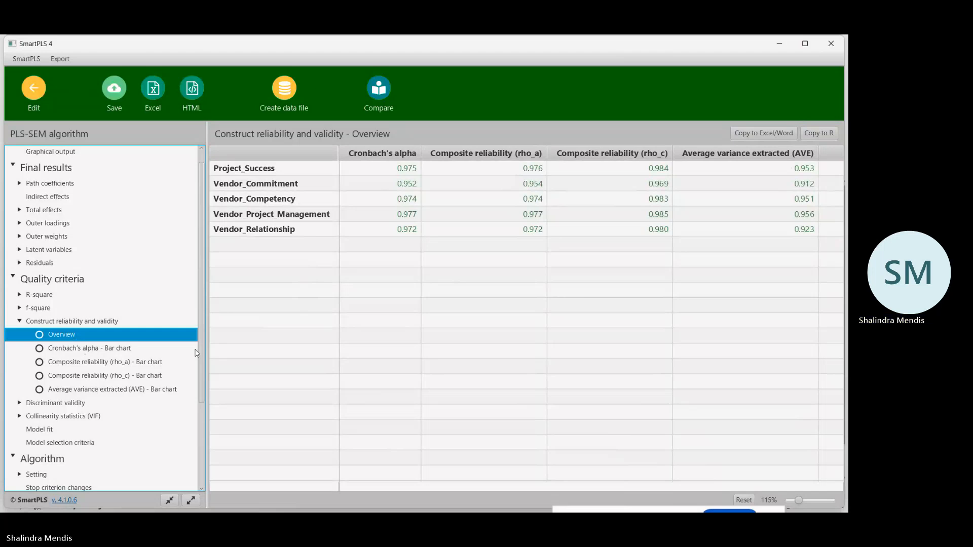
Switch to the PLM-SEM Summarized (2) sheet in Excel and review the Convergent Validity criteria for outer loadings and AVE.
mouse_move(356, 509)
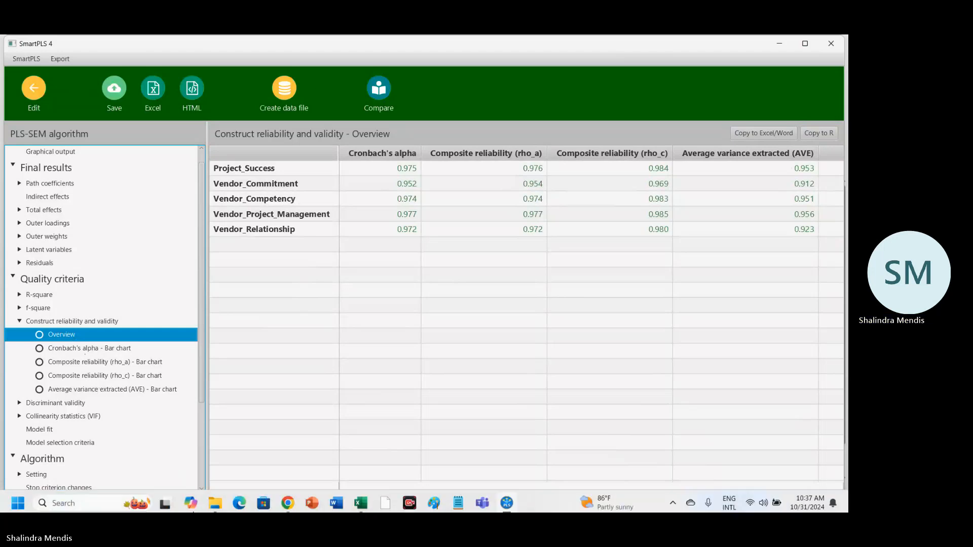
click(355, 503)
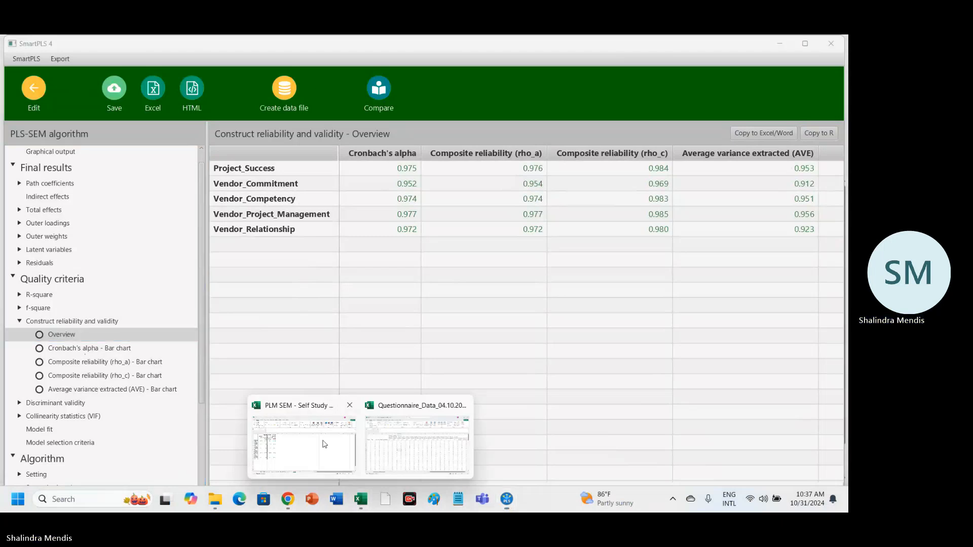
click(323, 442)
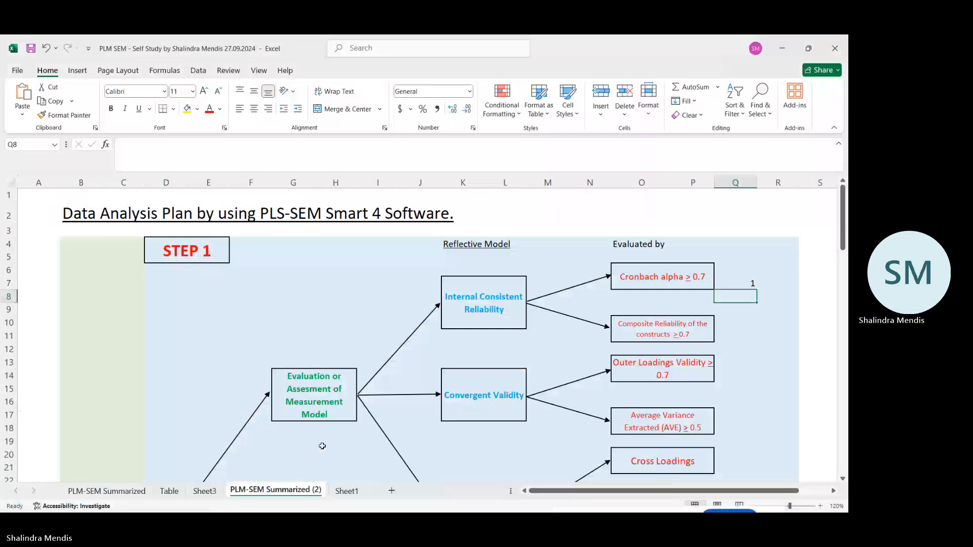
scroll(662, 322, down, 1)
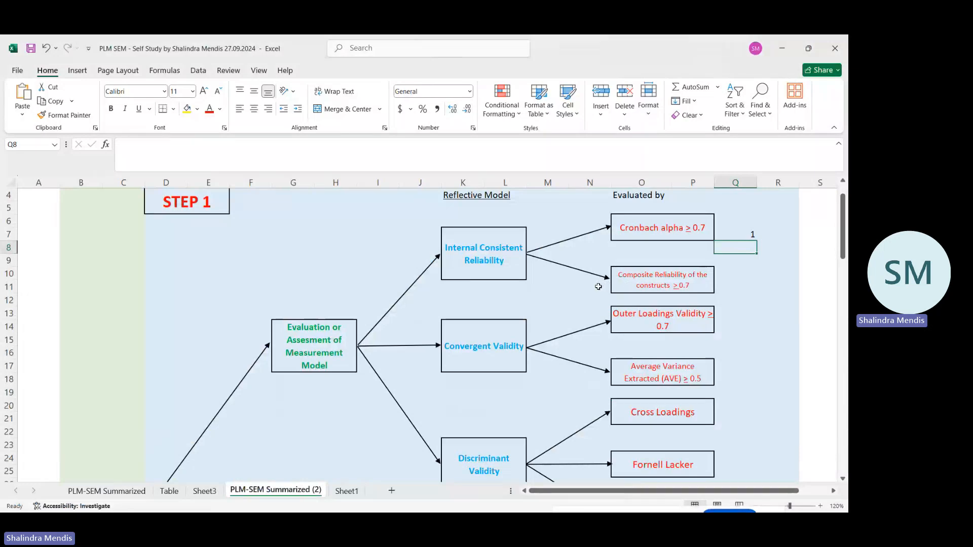
click(474, 341)
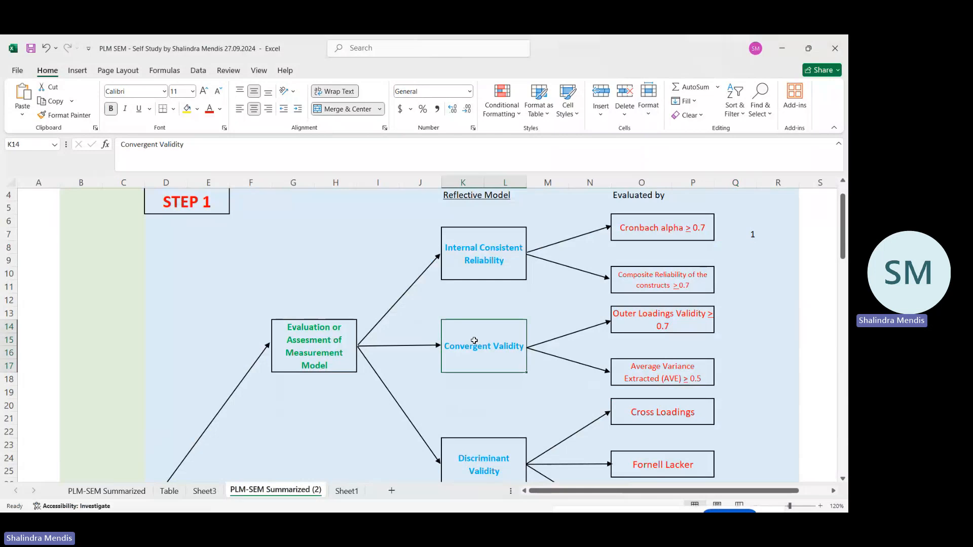
click(660, 317)
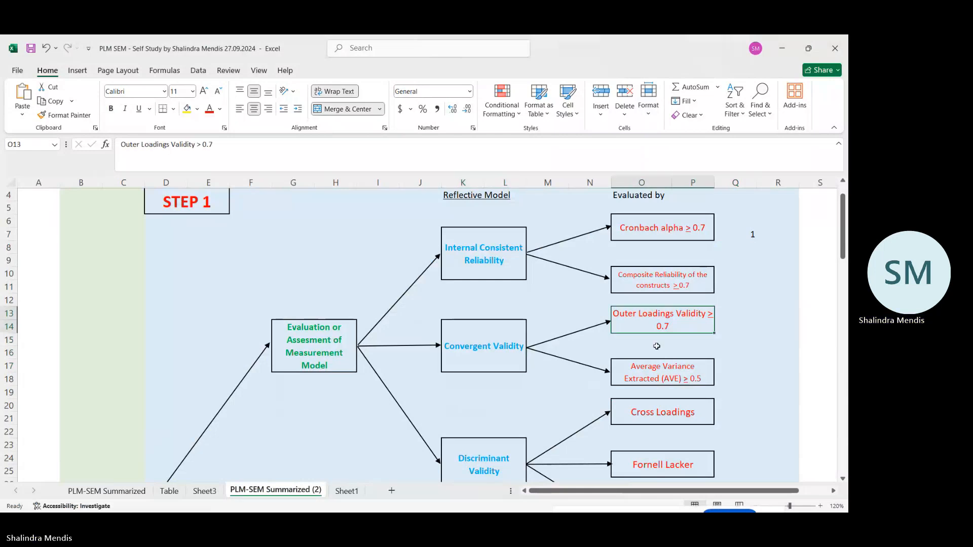
click(649, 369)
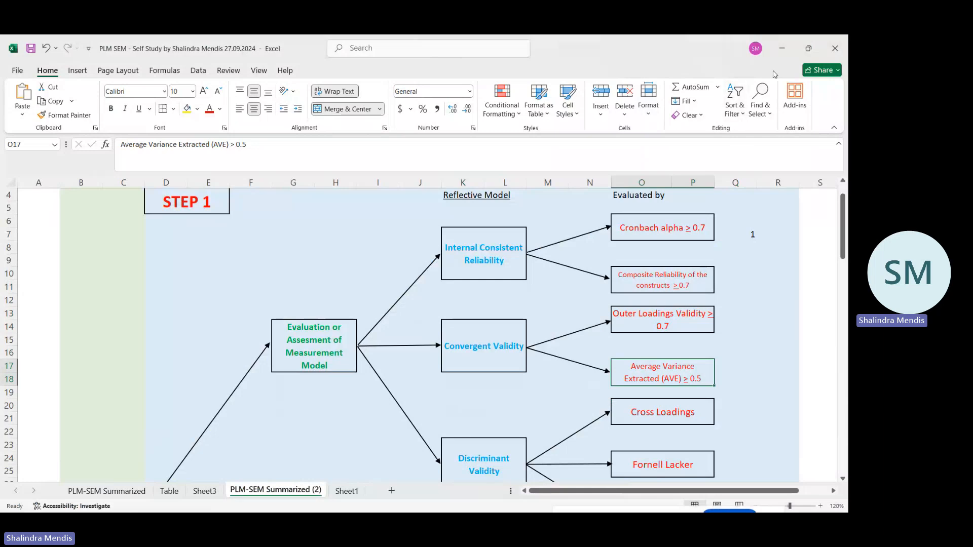
Return to SmartPLS and save the report as "ICBT_PLS-SEM - PLS - 2024-10-31" in the ICBT_Data_Analysis_Video project.
click(781, 49)
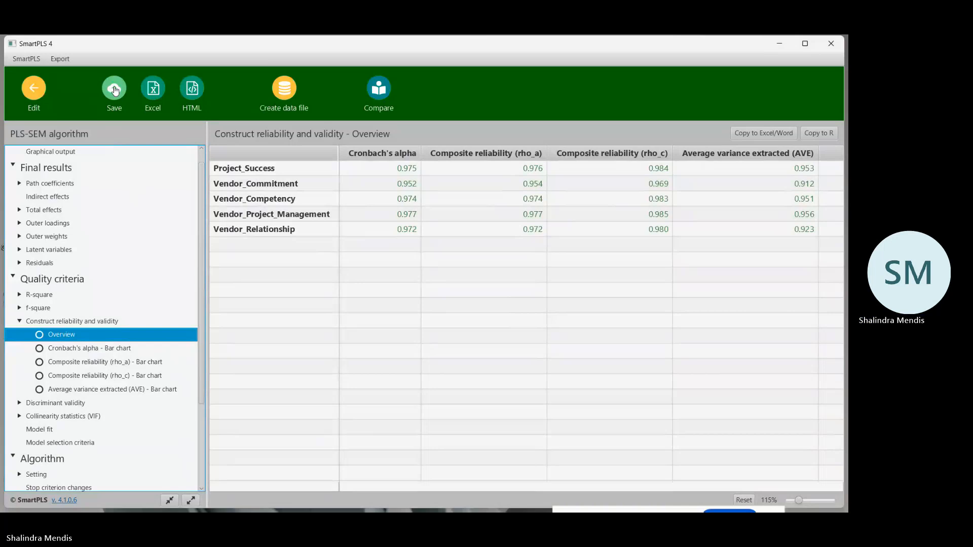
click(114, 88)
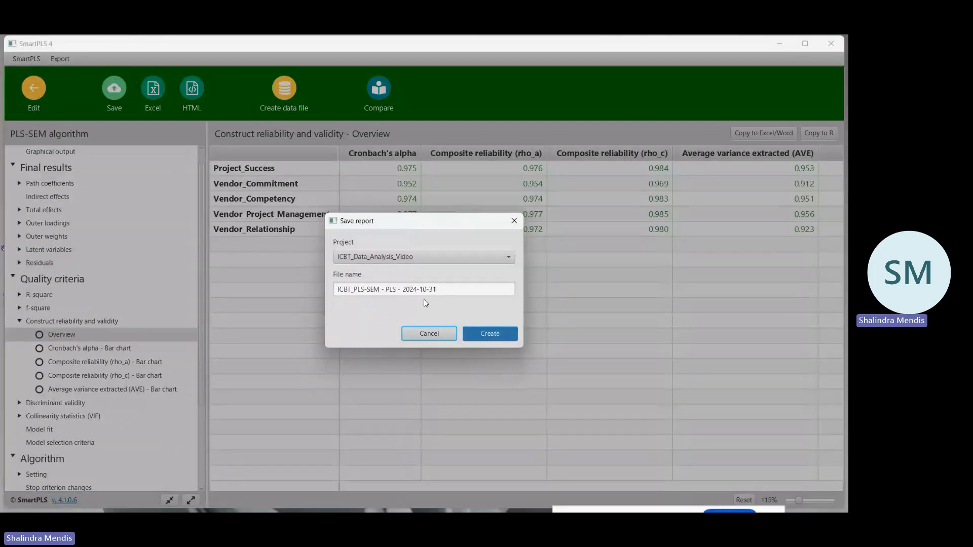
click(489, 334)
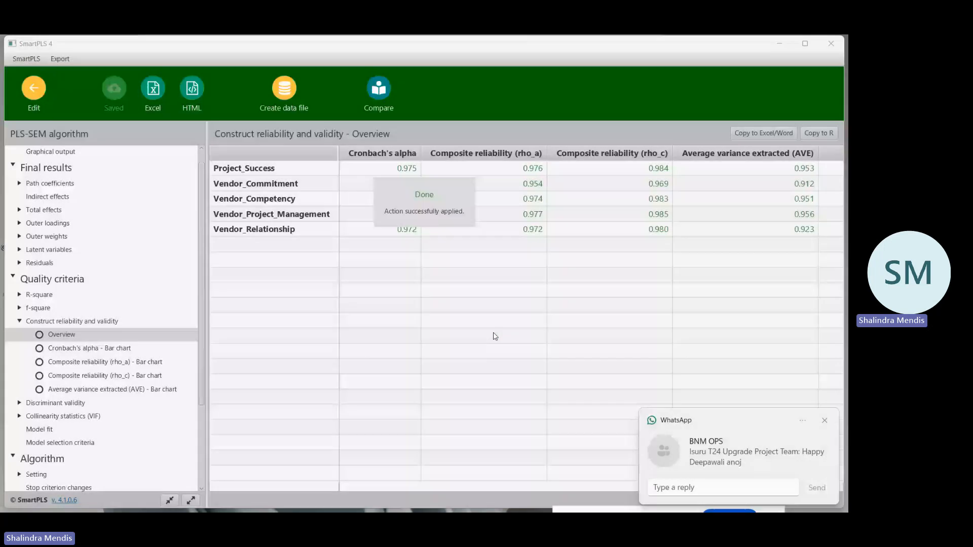
click(826, 420)
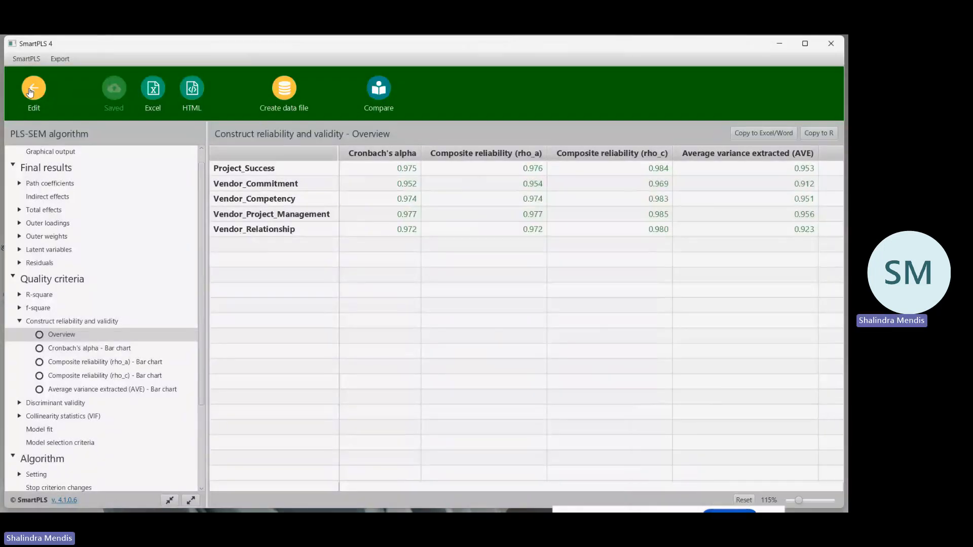
Leave the report for the ICBT_PLS-SEM model with its algorithm results, and switch to the data analysis plan in Excel.
click(32, 88)
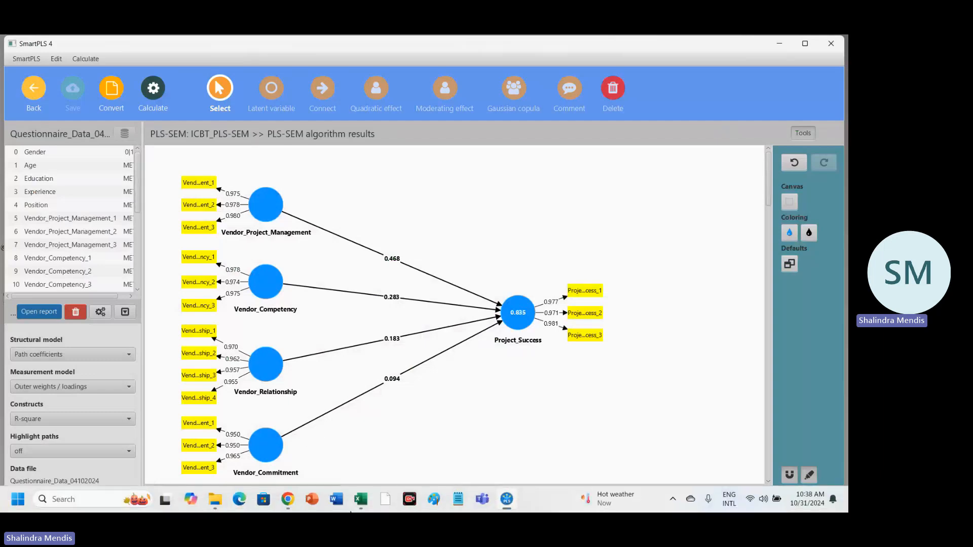
mouse_move(360, 499)
click(320, 446)
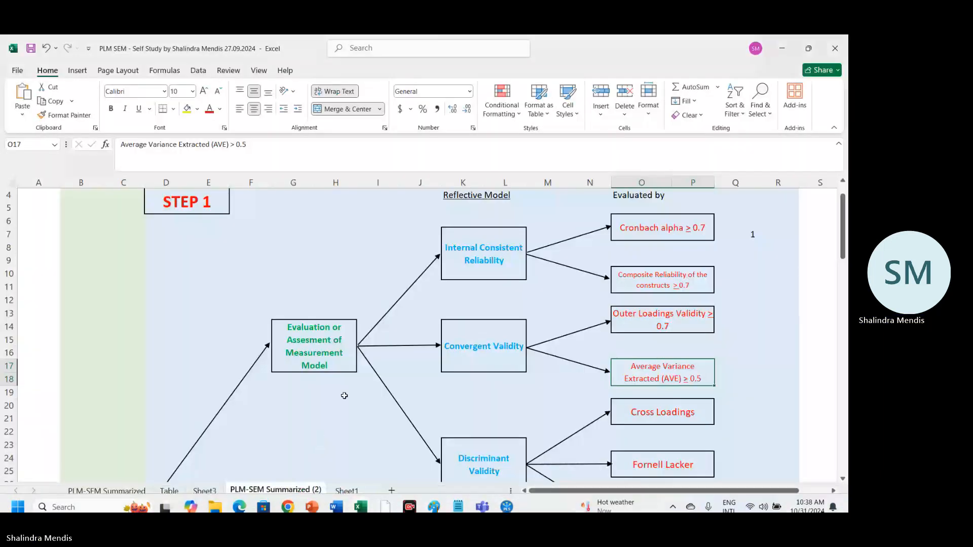
Review the Convergent Validity criteria in the data analysis plan and switch back to SmartPLS.
click(462, 348)
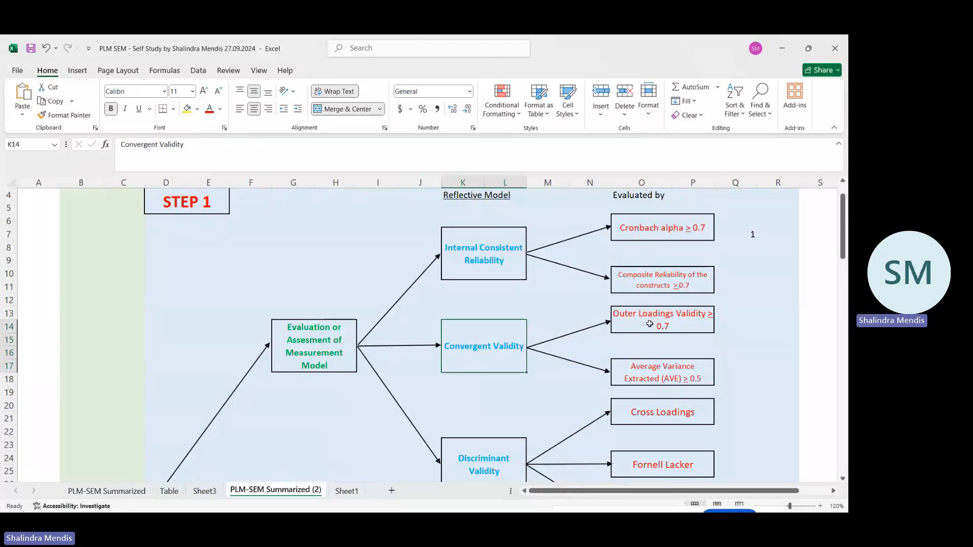
mouse_move(307, 508)
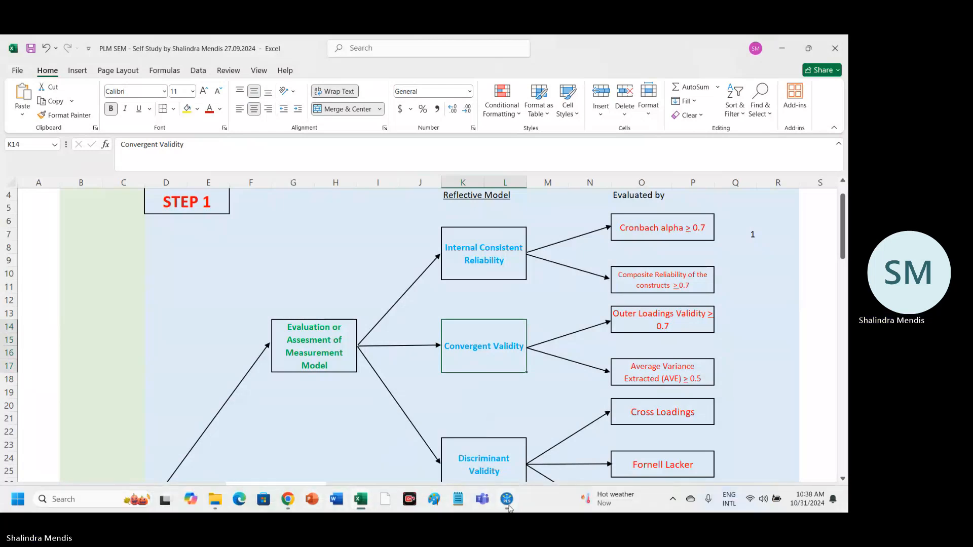
mouse_move(509, 506)
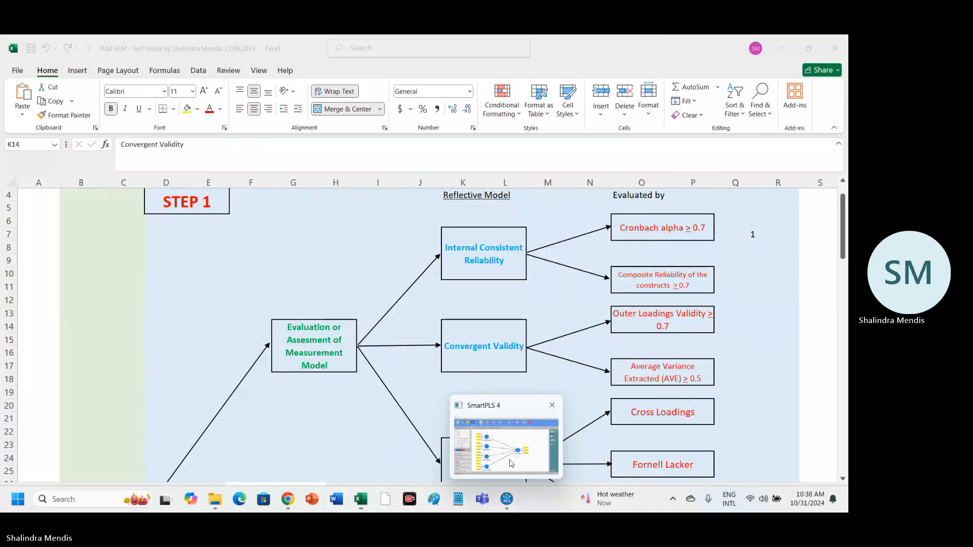
click(511, 463)
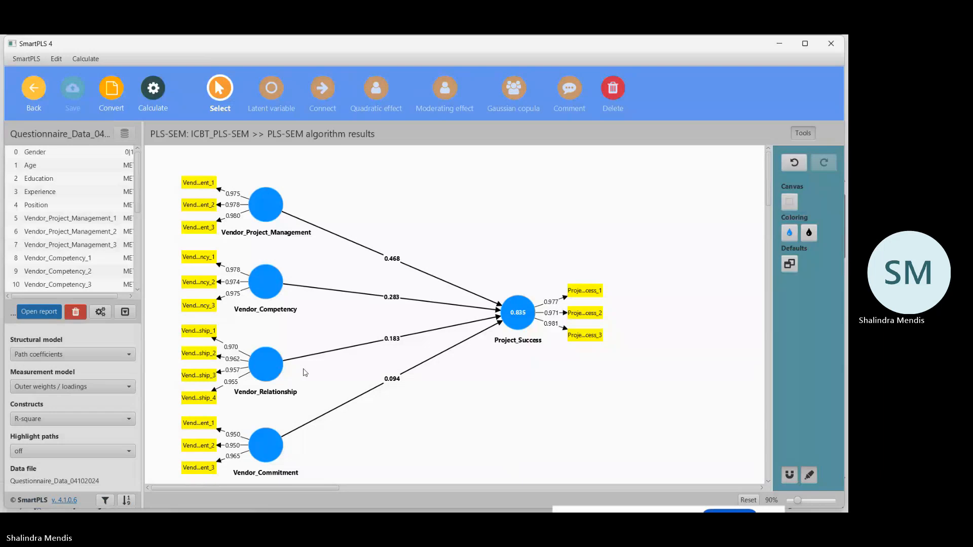
Calculate the ICBT_PLS-SEM model with the PLS-SEM algorithm and open its results report.
click(155, 89)
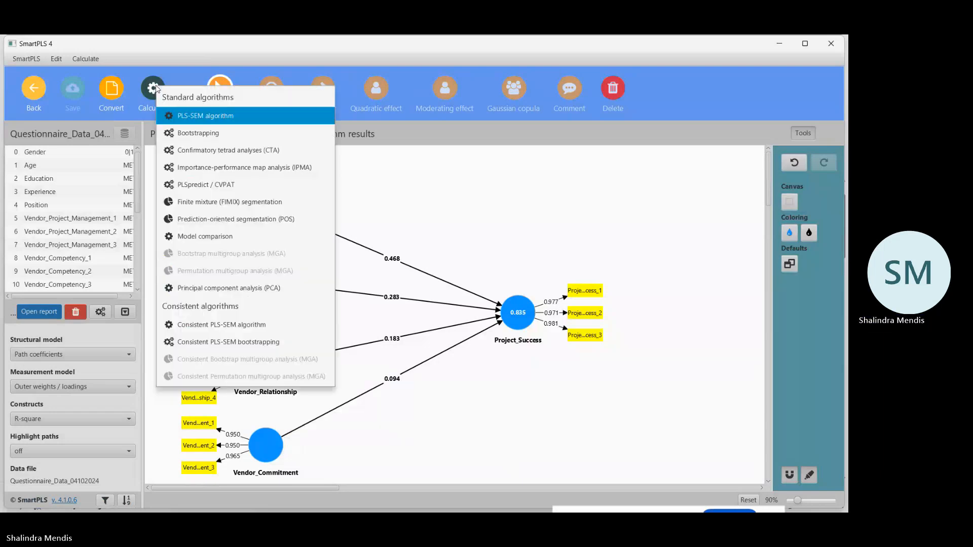
click(198, 116)
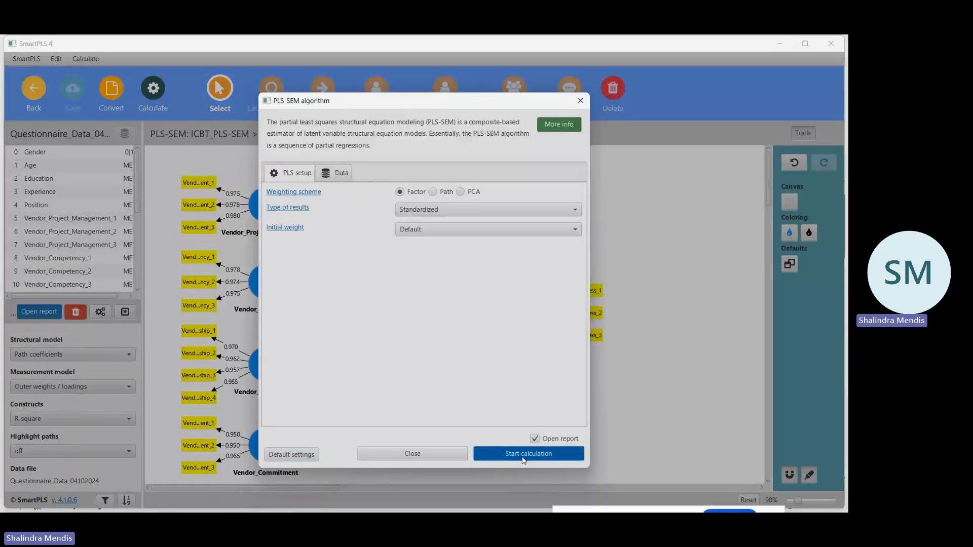
click(524, 459)
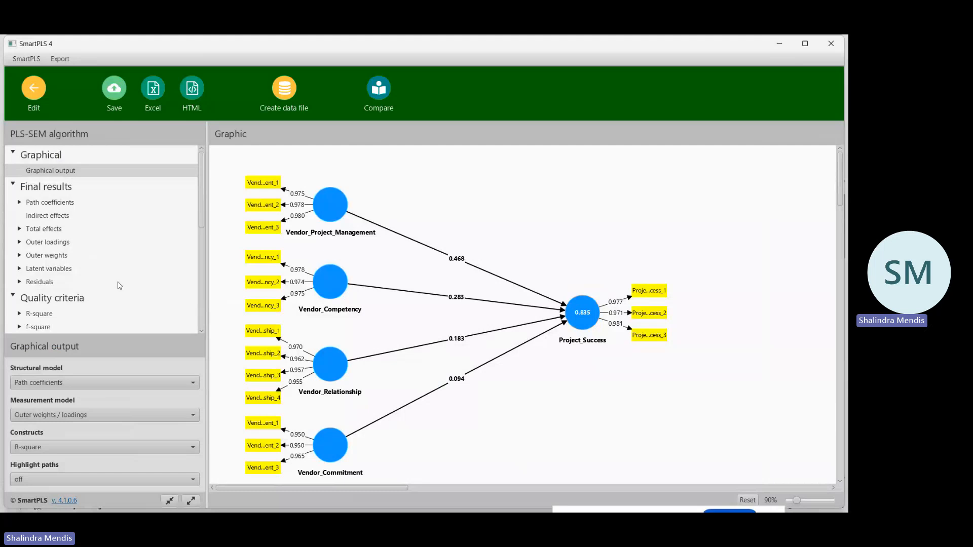
In the graphical output, review the structural and measurement model display options and set the measurement model to Outer loadings.
click(49, 172)
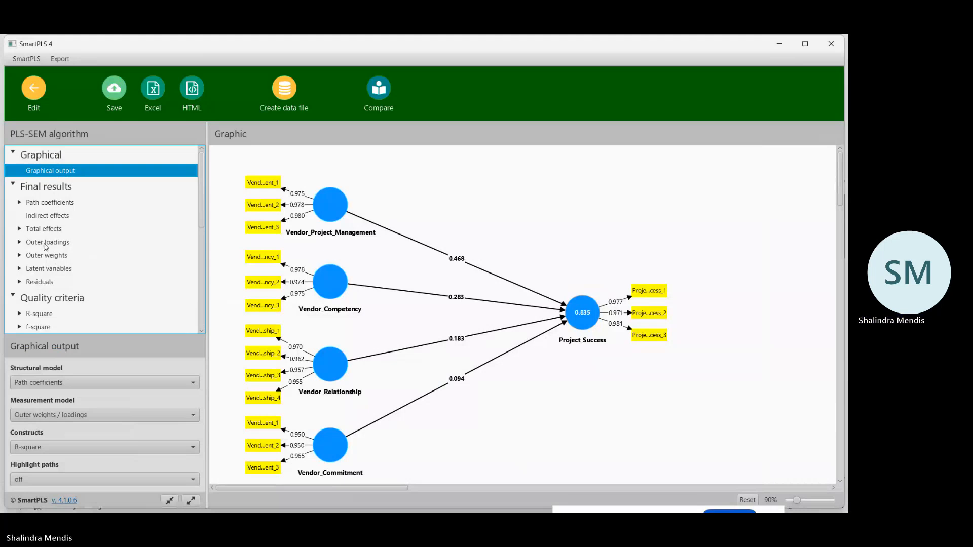
click(191, 385)
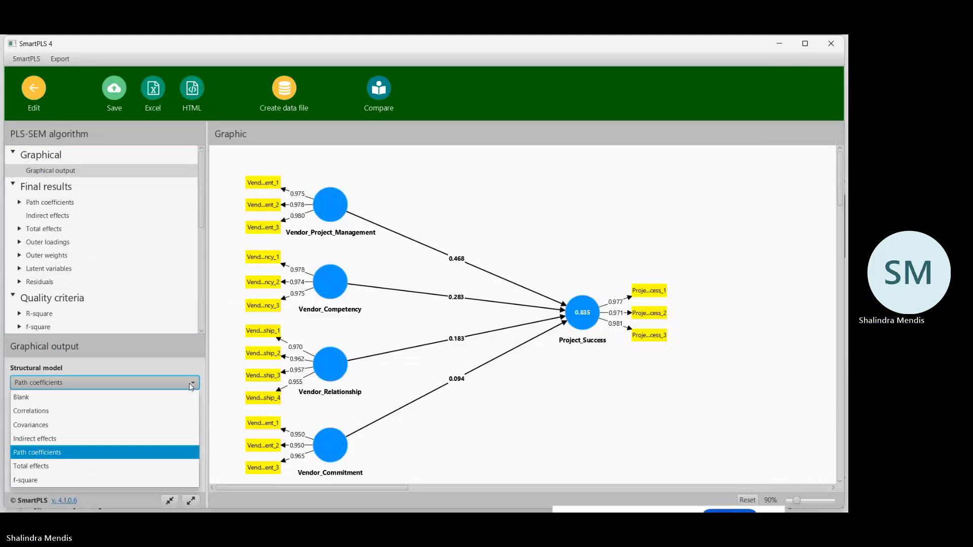
click(191, 385)
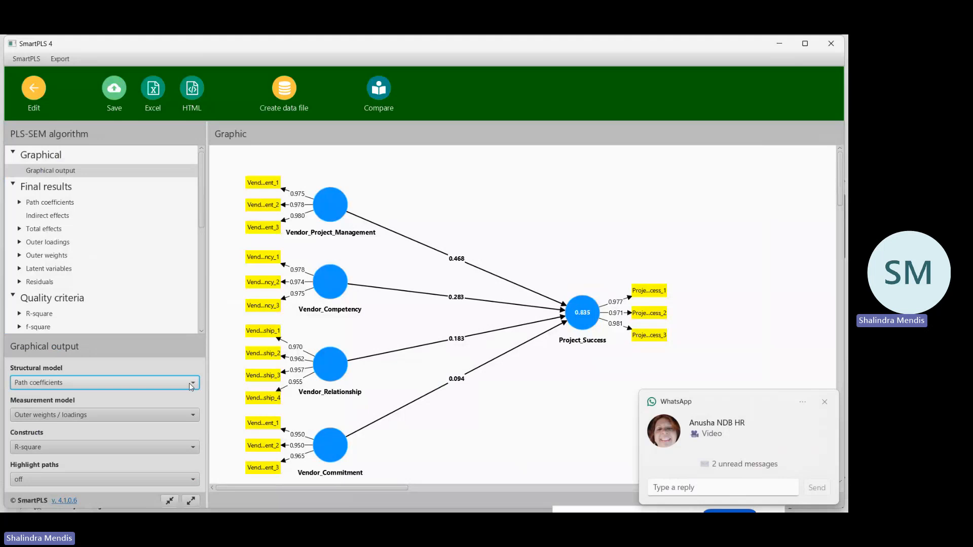
click(187, 415)
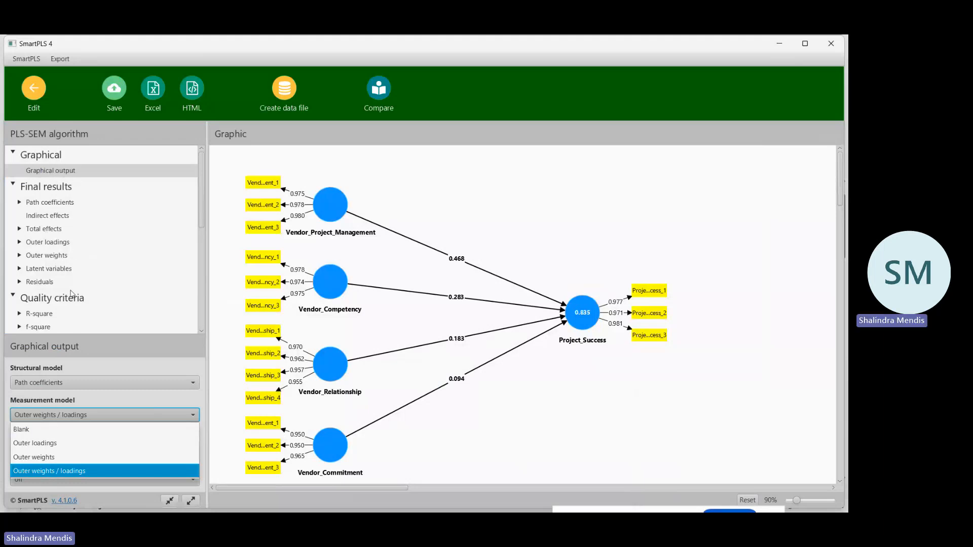
click(86, 353)
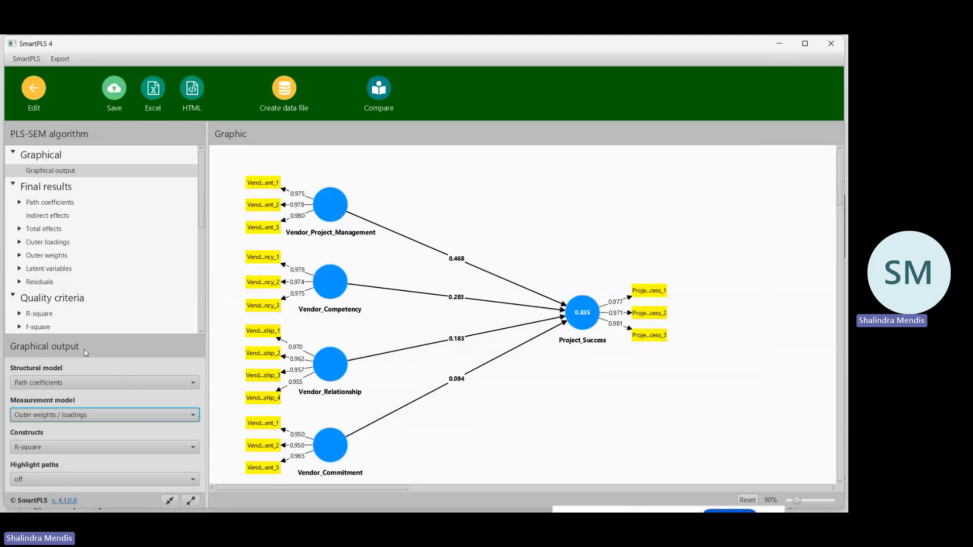
click(190, 385)
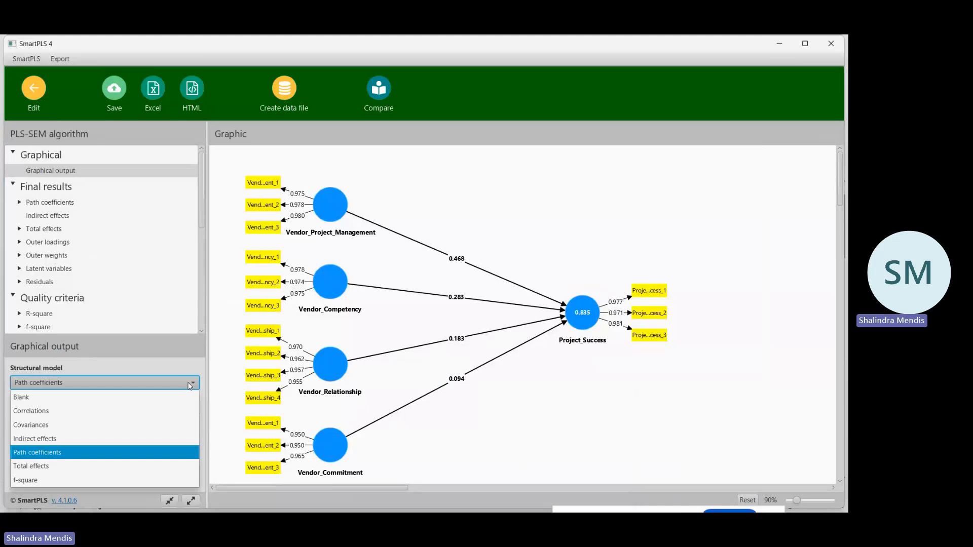
click(190, 385)
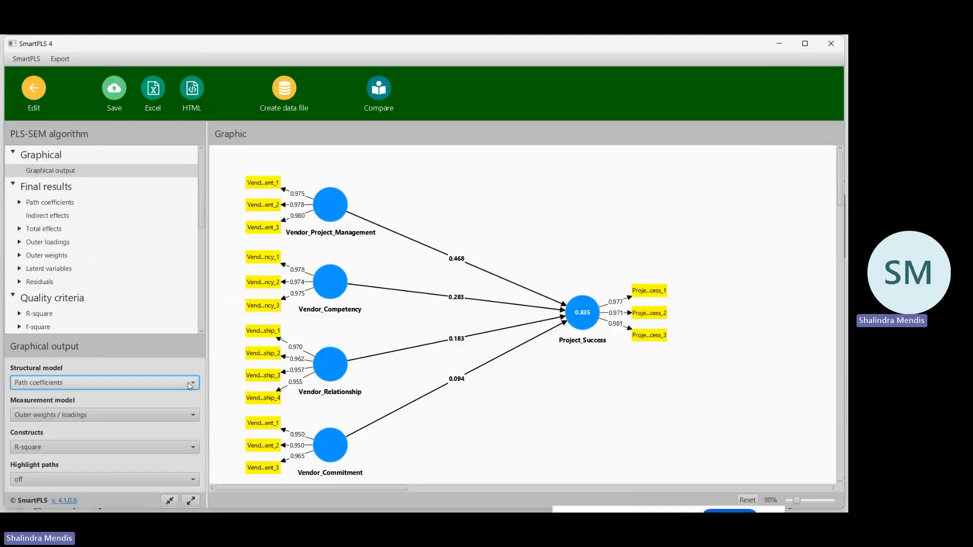
click(193, 417)
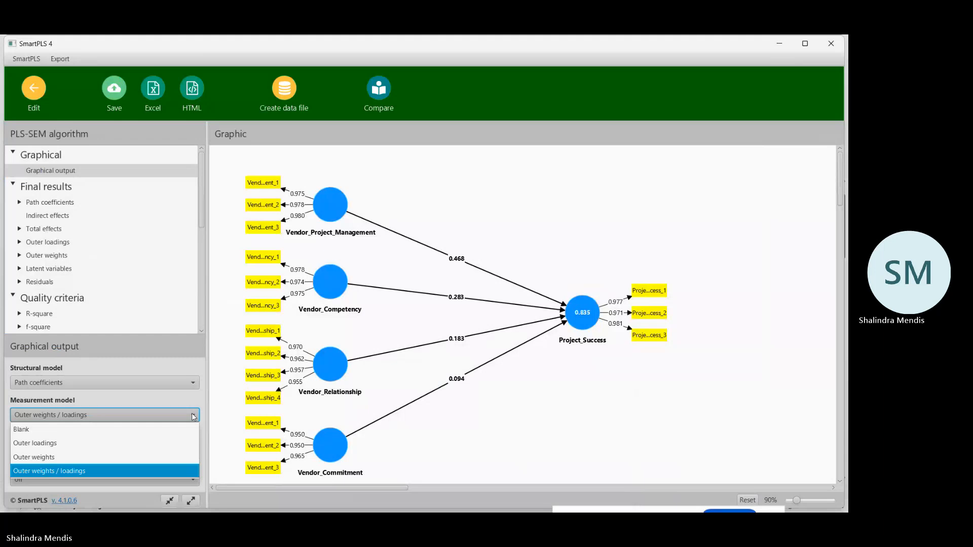
click(83, 443)
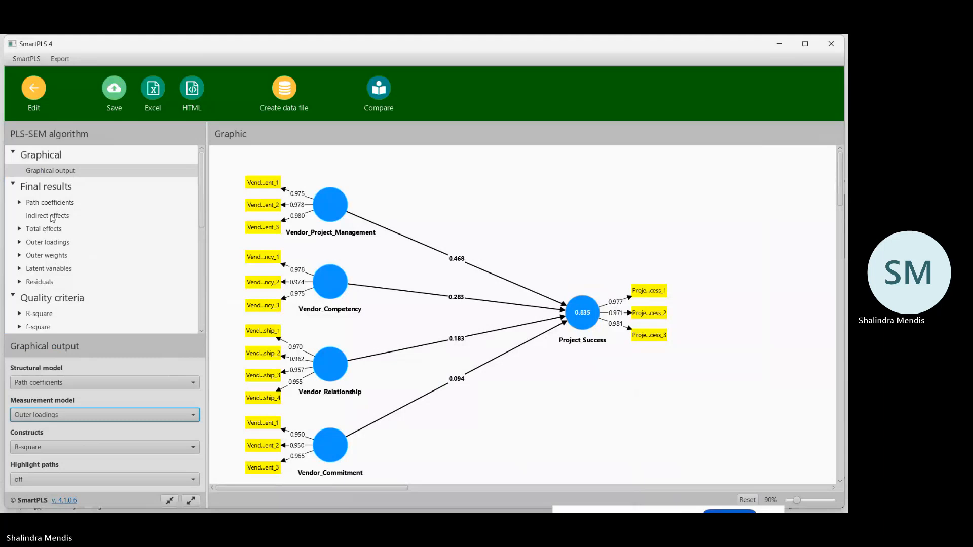
View the outer loadings matrix in the final results and compare it with the graphical output.
click(48, 243)
click(47, 243)
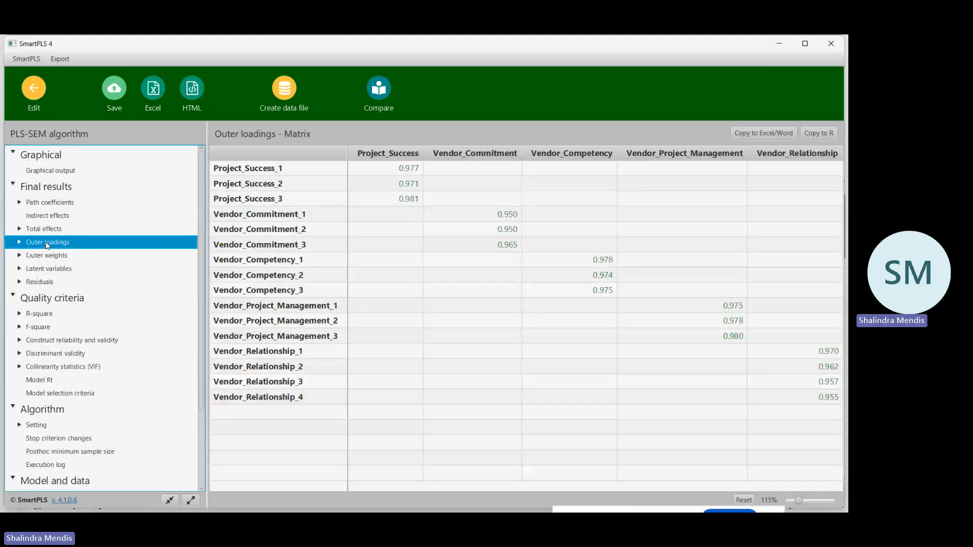
click(51, 170)
click(51, 188)
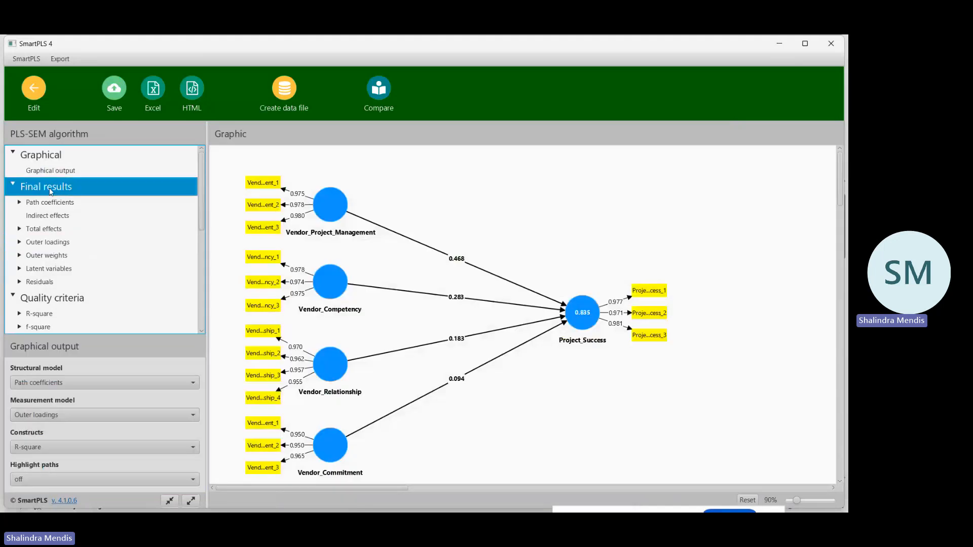
click(48, 242)
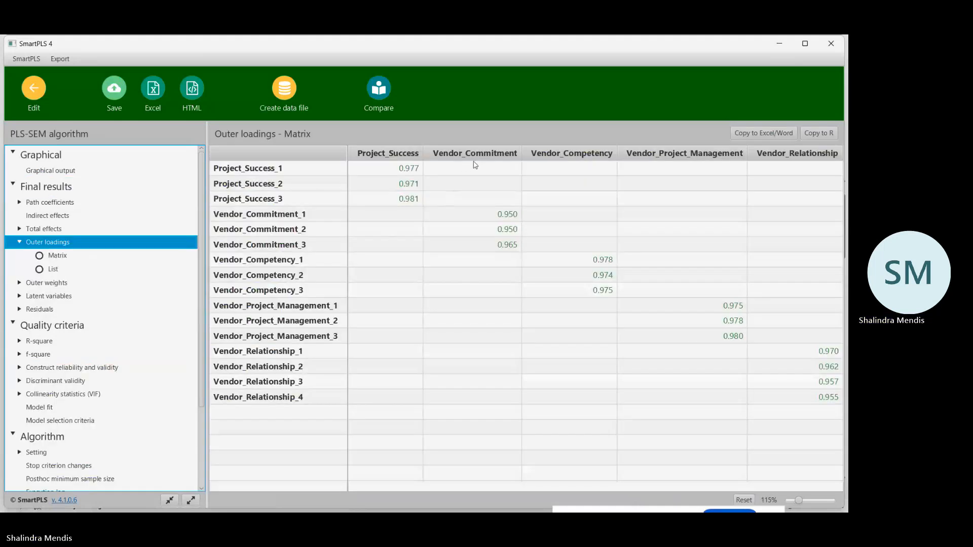
Narrow the four vendor construct columns of the outer loadings matrix.
drag(522, 161, 490, 161)
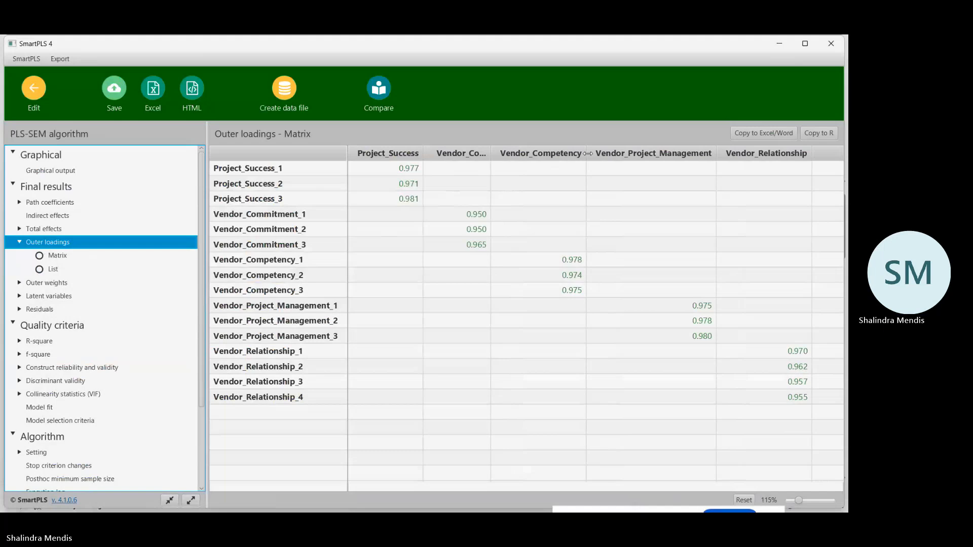
drag(586, 157, 554, 158)
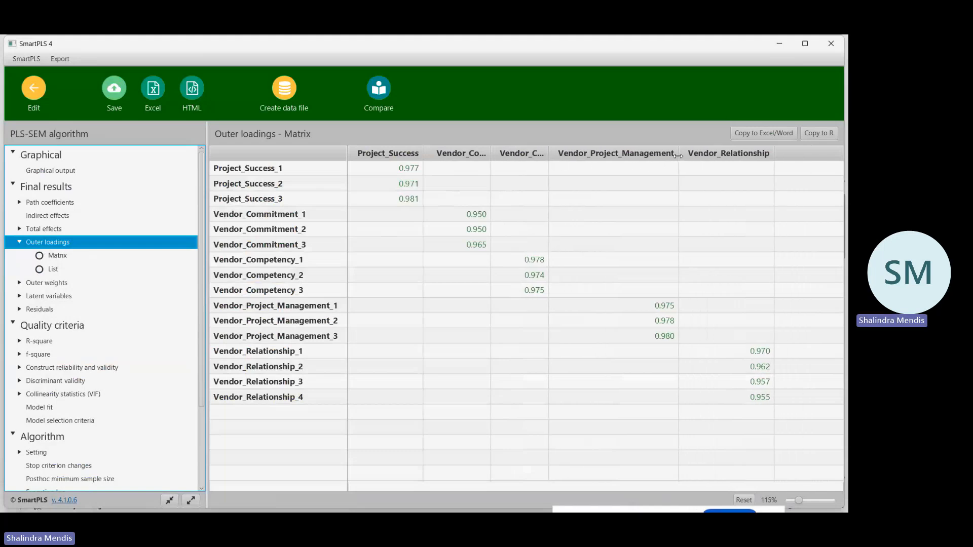
drag(678, 157, 617, 166)
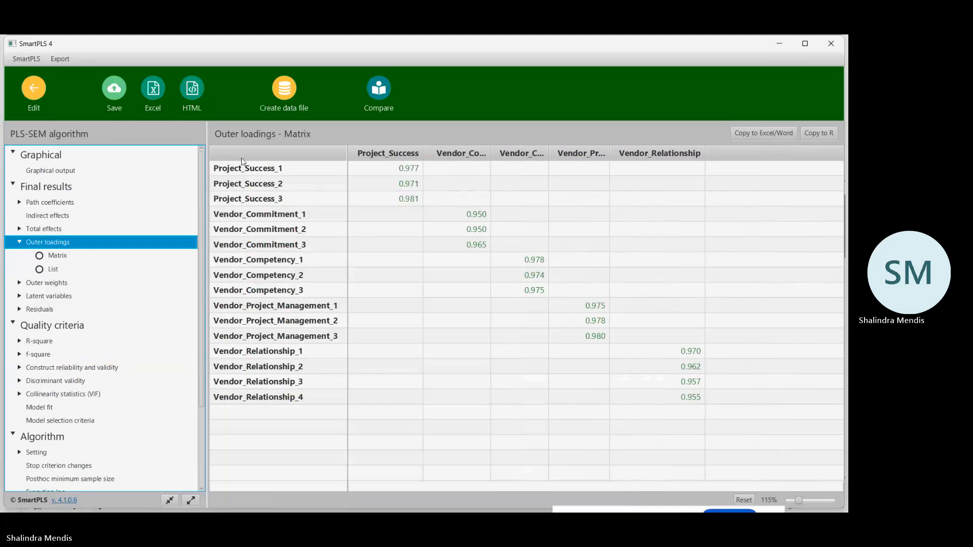
drag(704, 153, 666, 155)
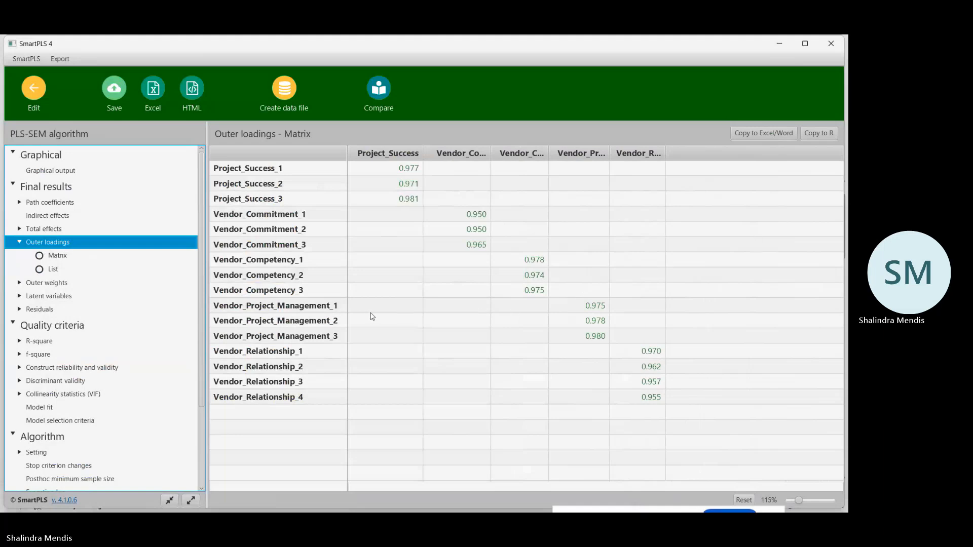
Compare the Matrix and List views of the outer loadings, ending on the Matrix view.
click(61, 256)
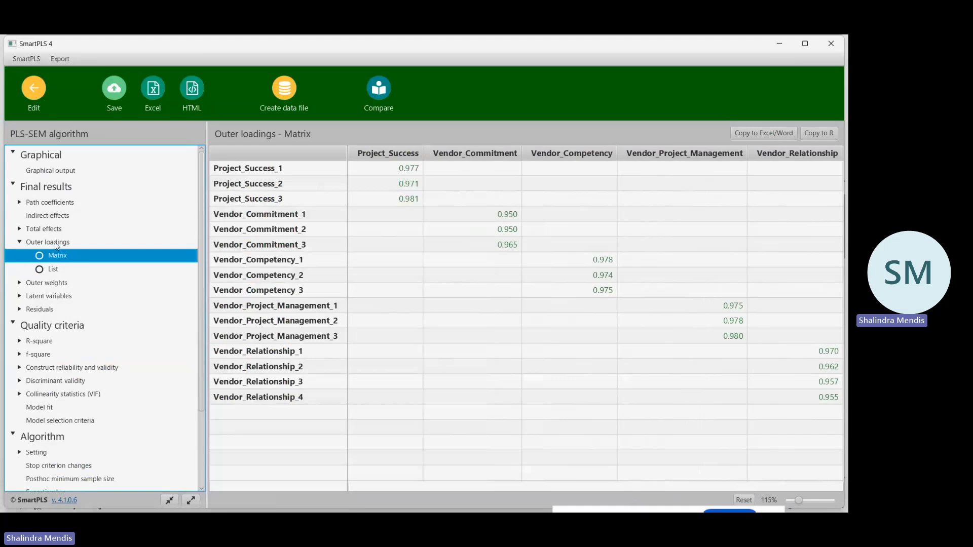
click(55, 245)
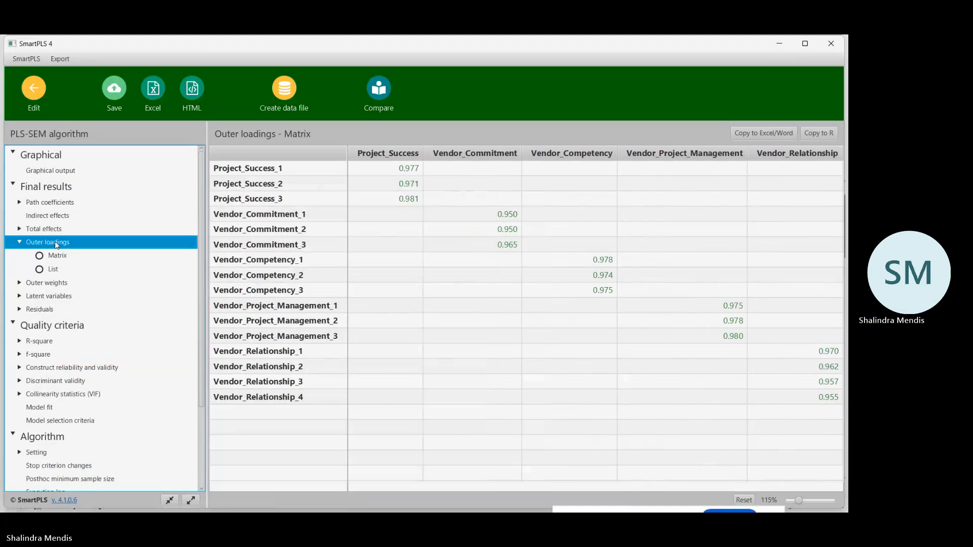
click(52, 270)
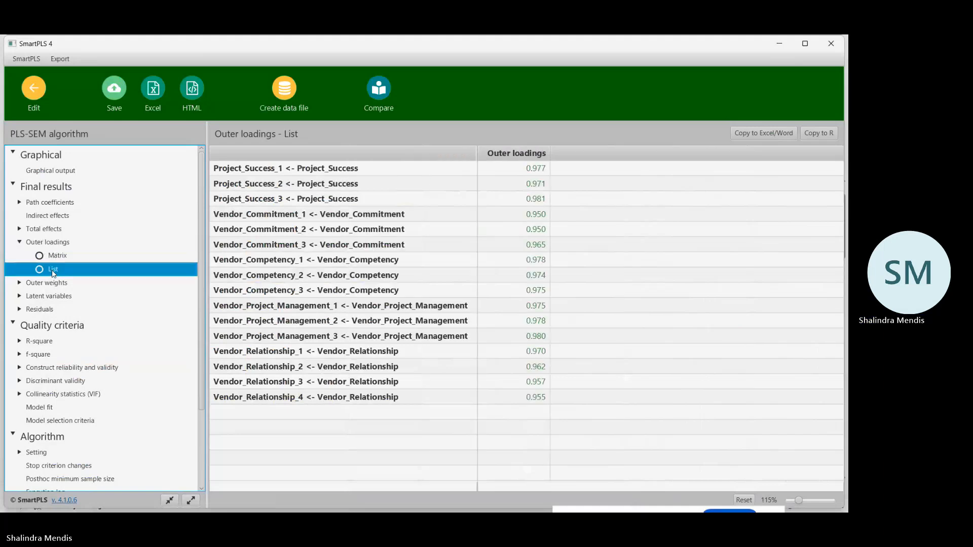
click(55, 257)
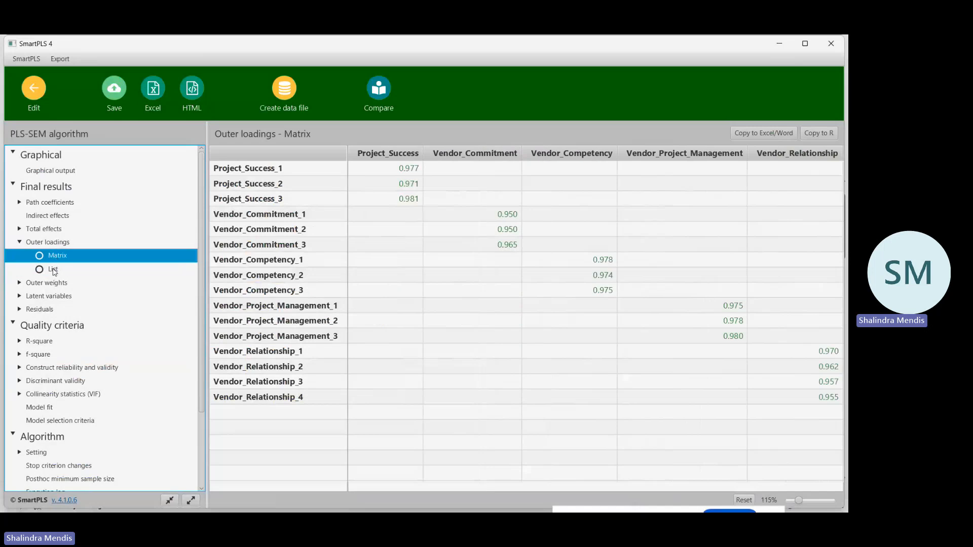
Copy the outer loadings matrix, paste it at cell A11 of Sheet1 in the Excel plan workbook, and return to SmartPLS.
click(769, 134)
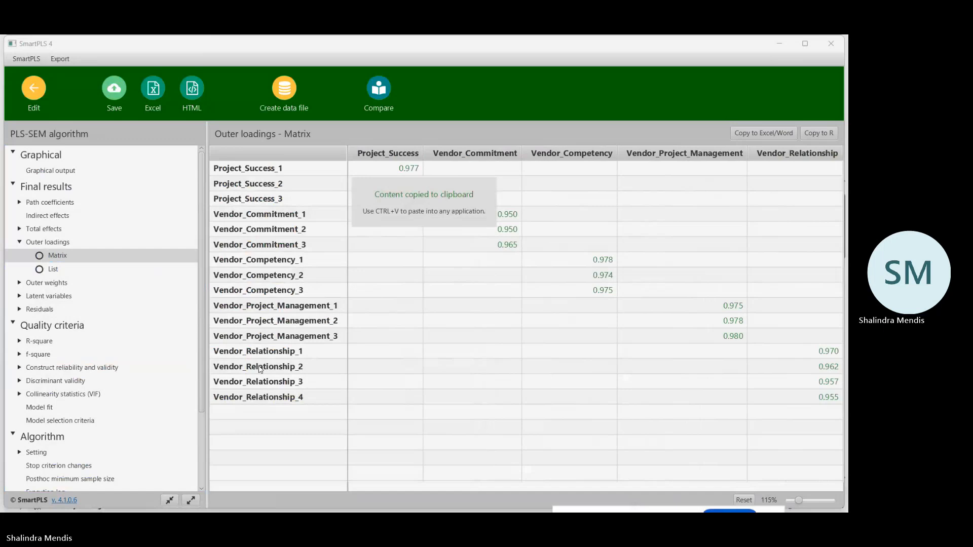
mouse_move(273, 512)
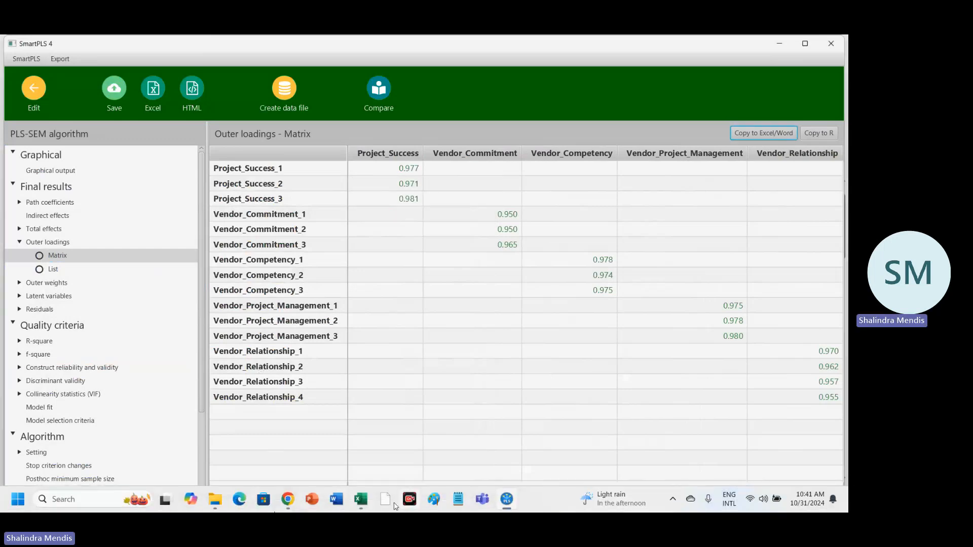
mouse_move(361, 503)
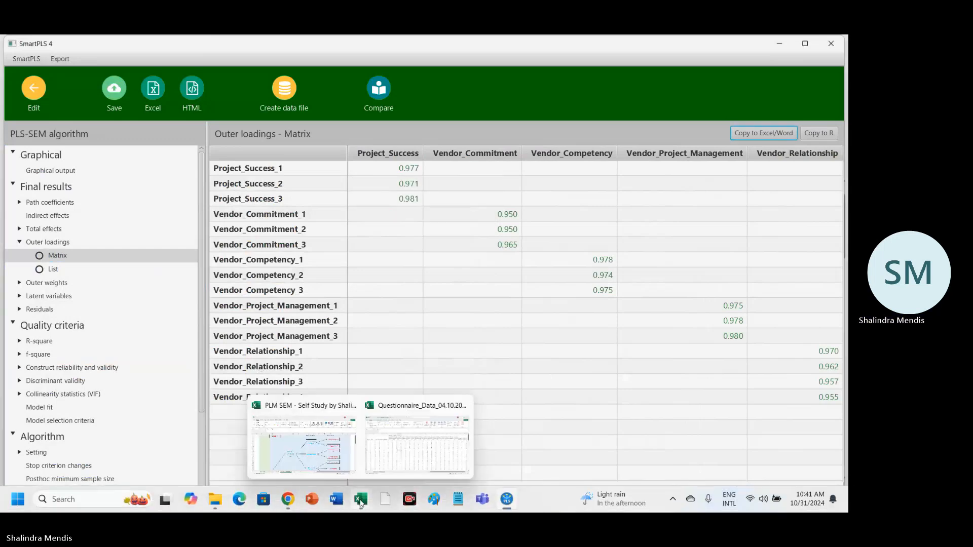
click(313, 449)
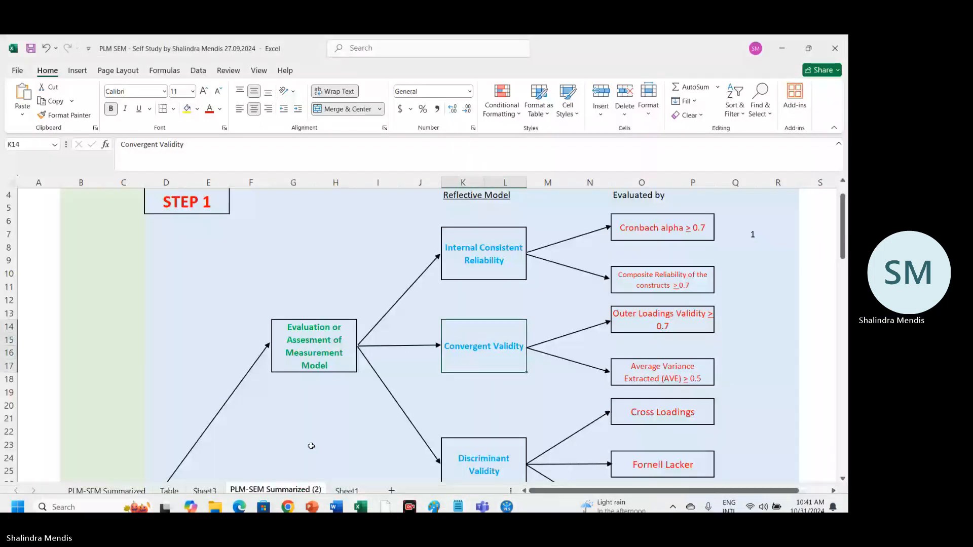
click(344, 491)
click(22, 96)
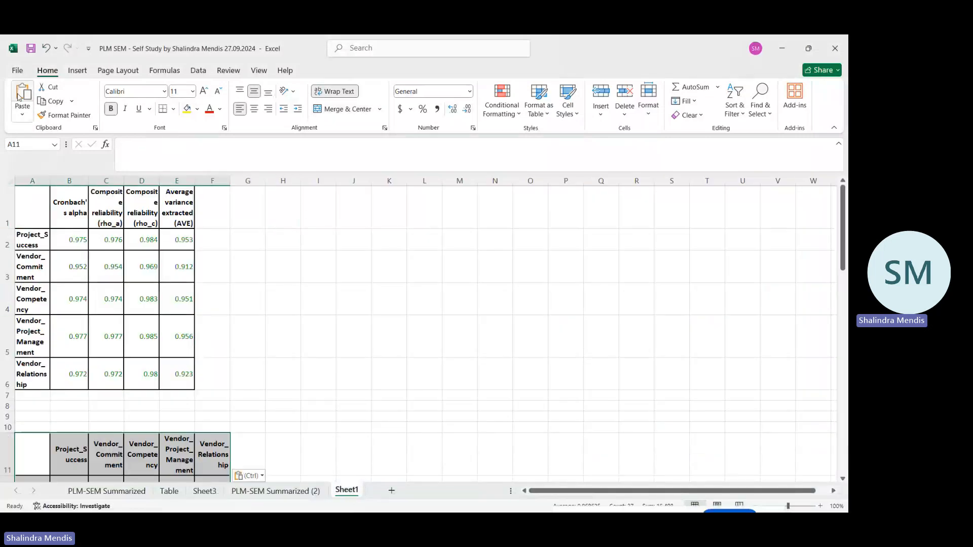
scroll(391, 289, down, 6)
scroll(391, 289, up, 4)
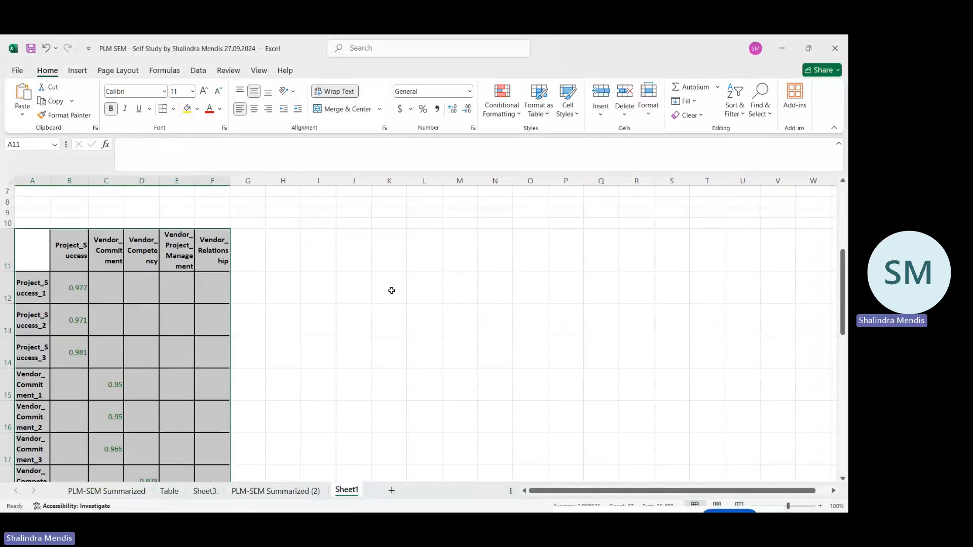
mouse_move(507, 499)
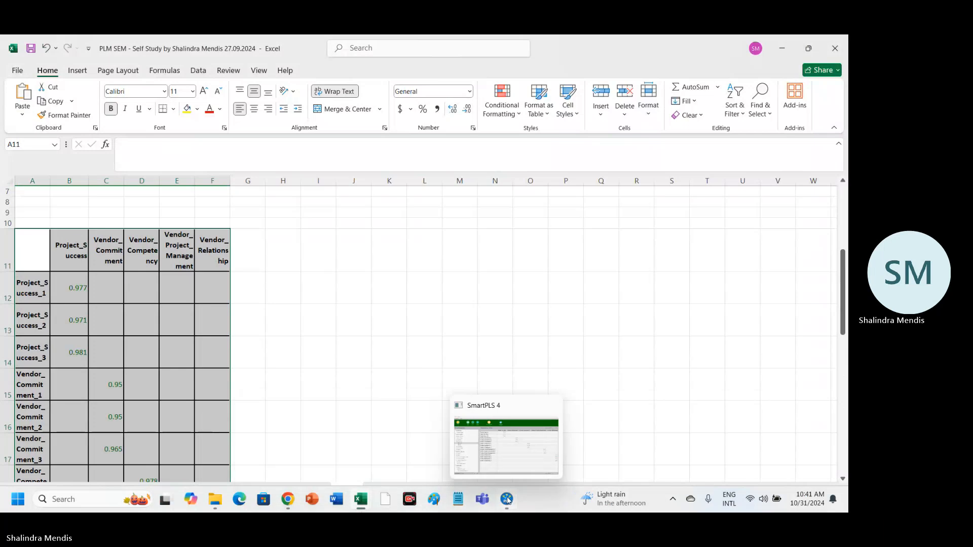
click(523, 462)
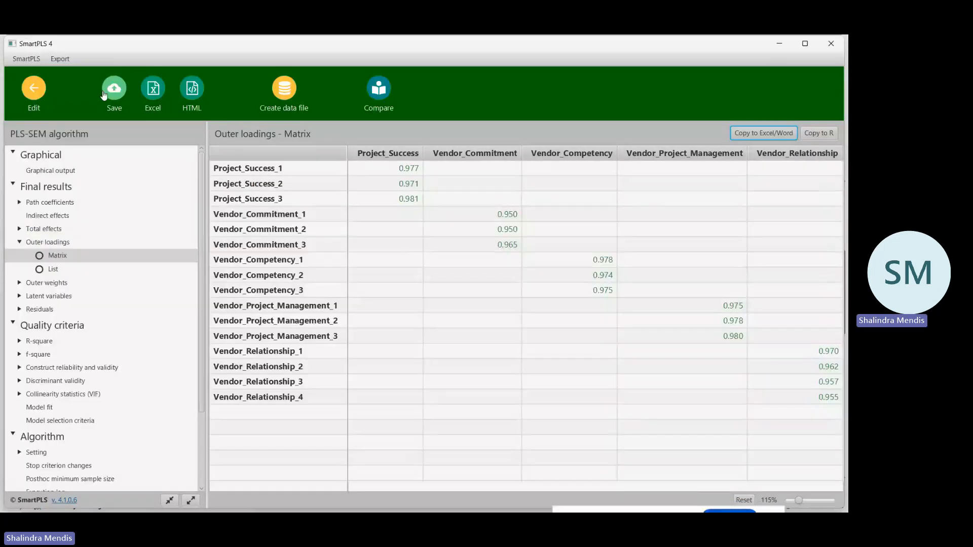
Save the report in the ICBT_Data_Analysis_Video project as "ICBT_PLS-SEM - PLS - 2024-10-31-Outer Loadings".
click(123, 87)
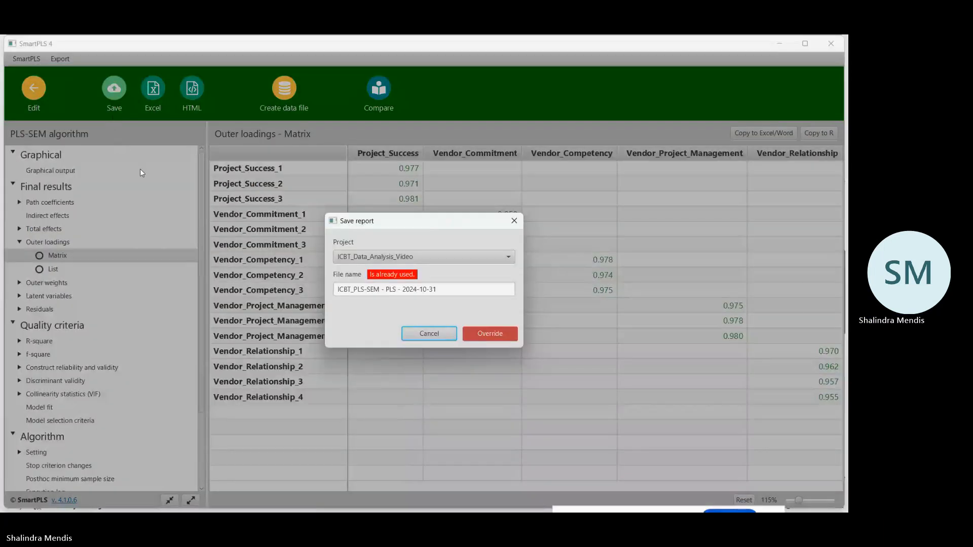
click(448, 289)
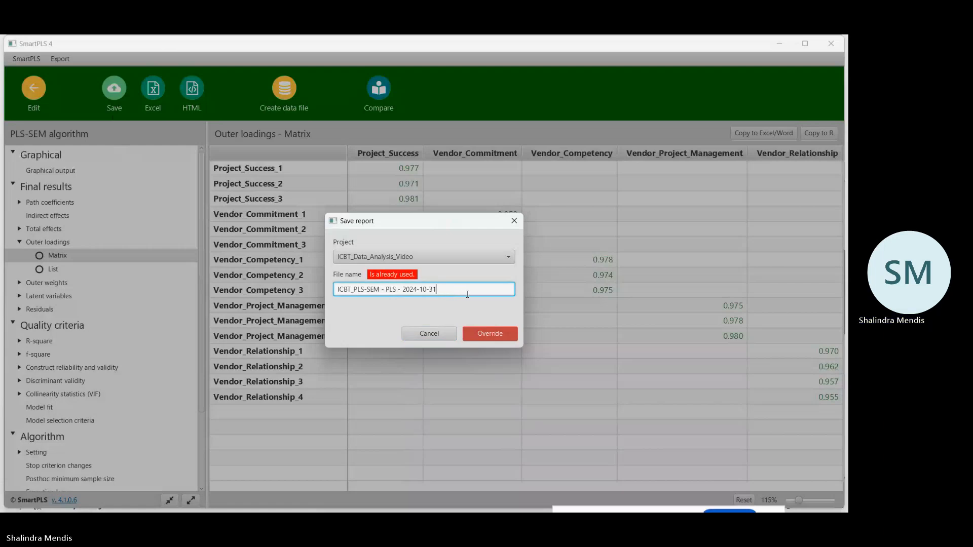
text(-)
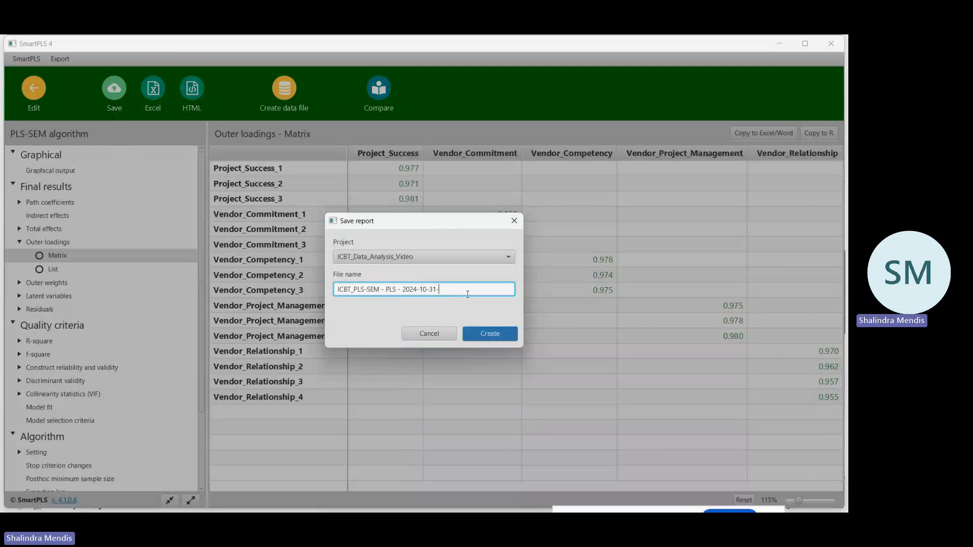
text(Outer Loadings)
click(488, 332)
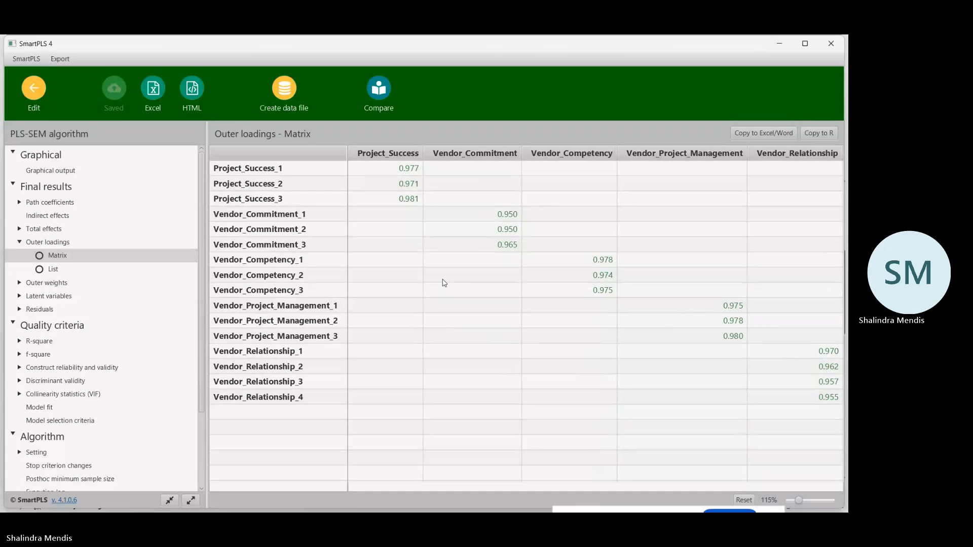
Copy the List view of the outer loadings and paste it at cell A32 of Sheet1 in the Excel plan workbook.
click(53, 269)
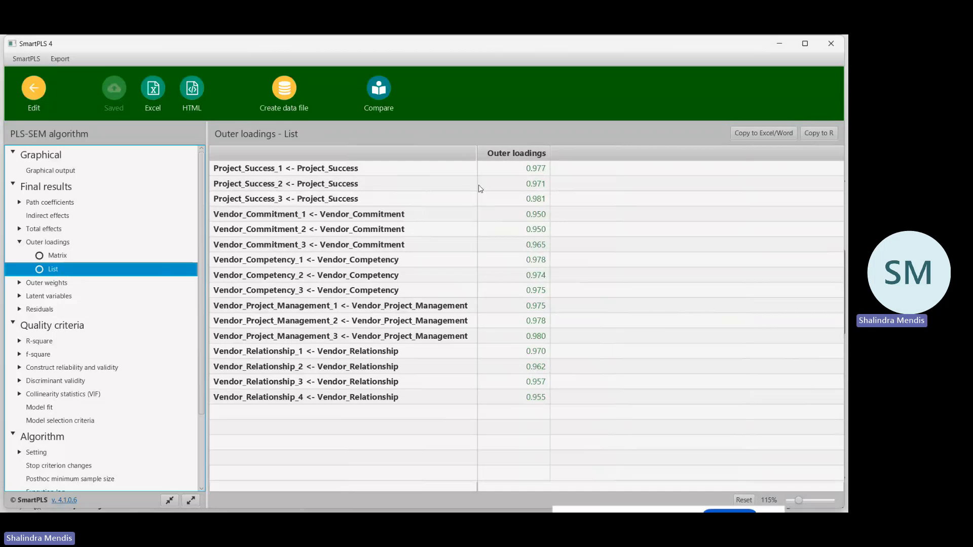
click(758, 134)
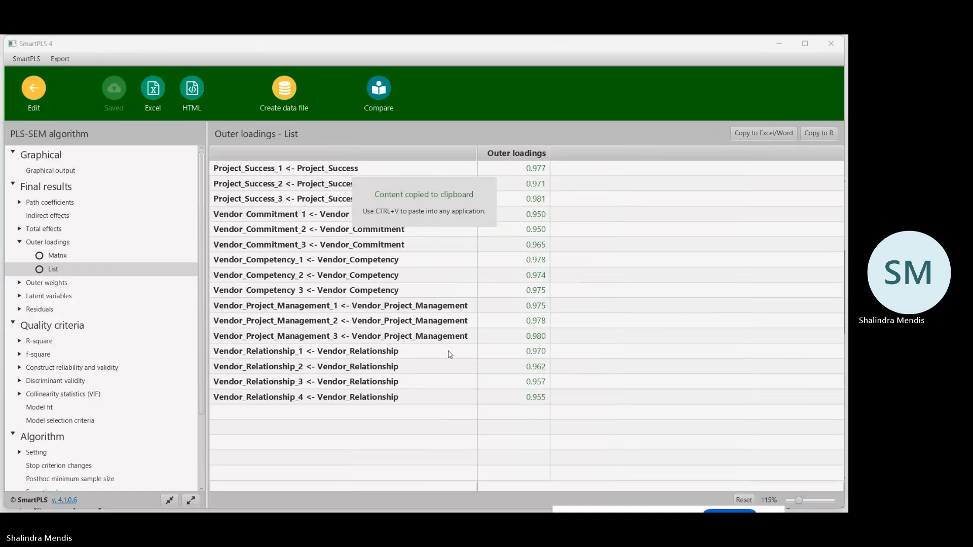
mouse_move(406, 509)
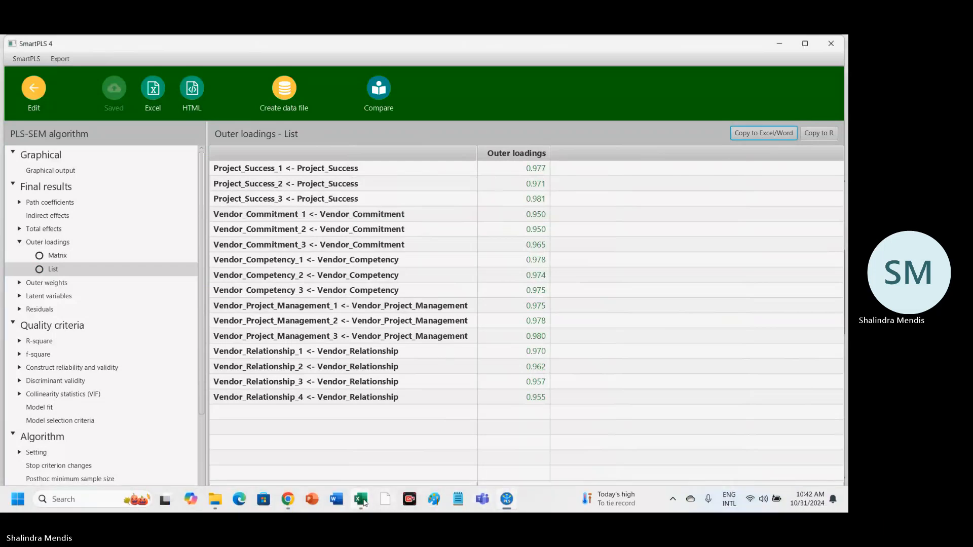
mouse_move(360, 499)
click(324, 444)
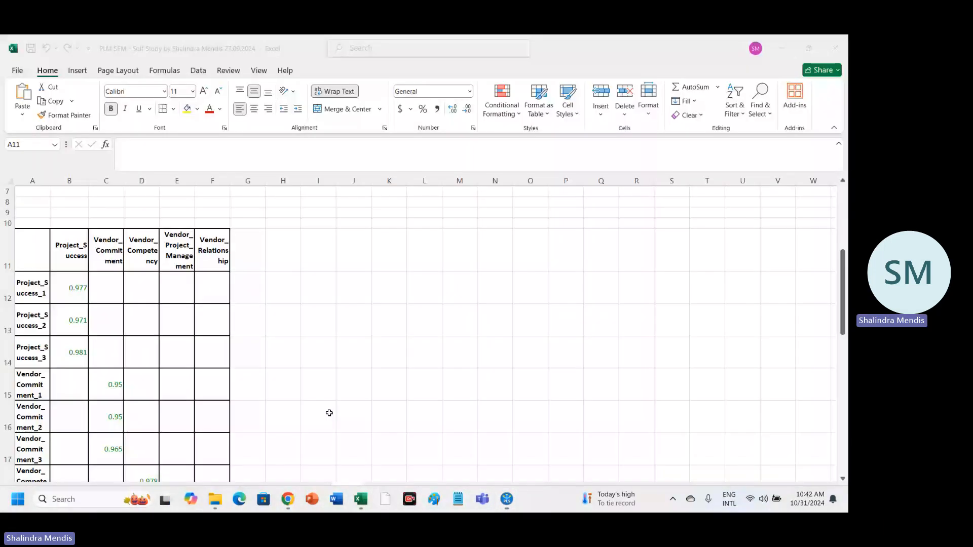
scroll(332, 408, down, 8)
click(34, 330)
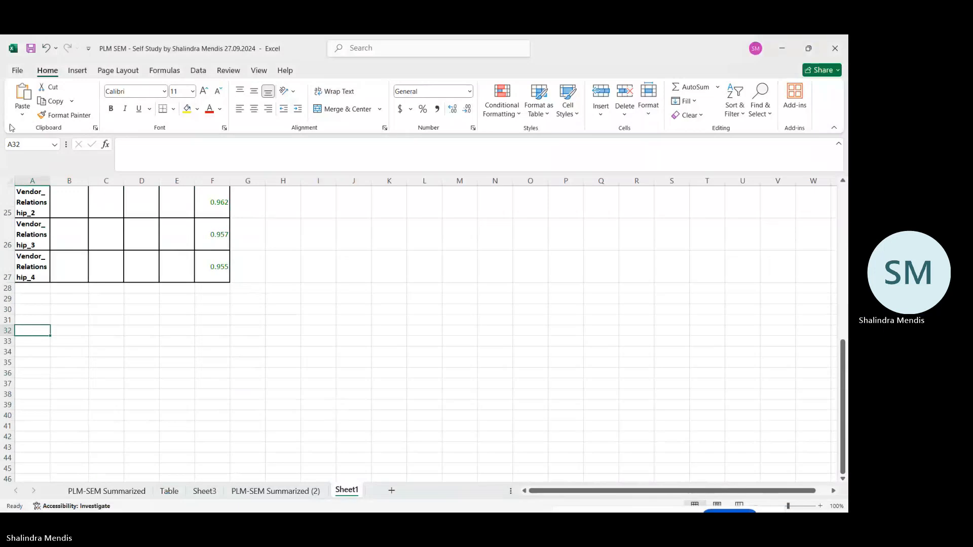
click(24, 105)
click(21, 147)
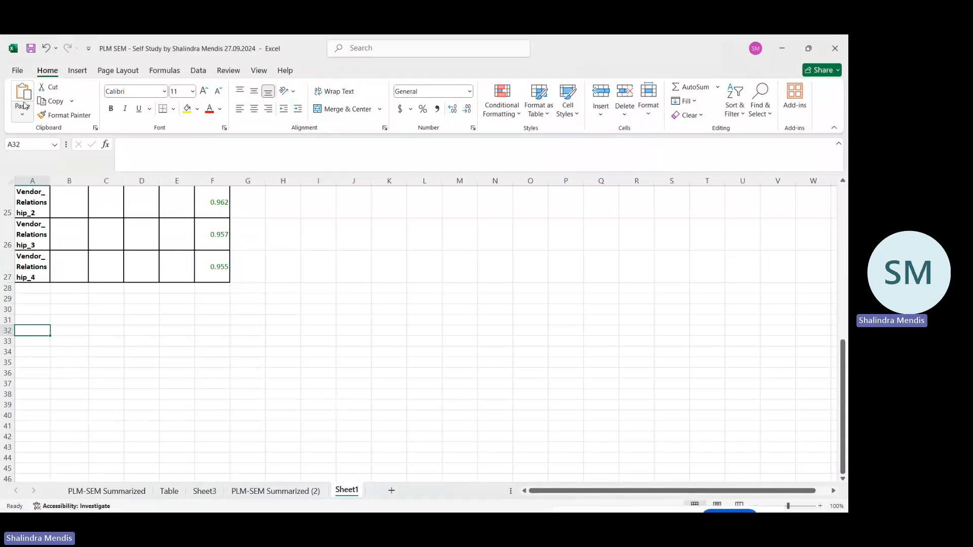
Widen column B of Sheet1 so the Outer loadings header fits on one line, and return to SmartPLS.
click(248, 309)
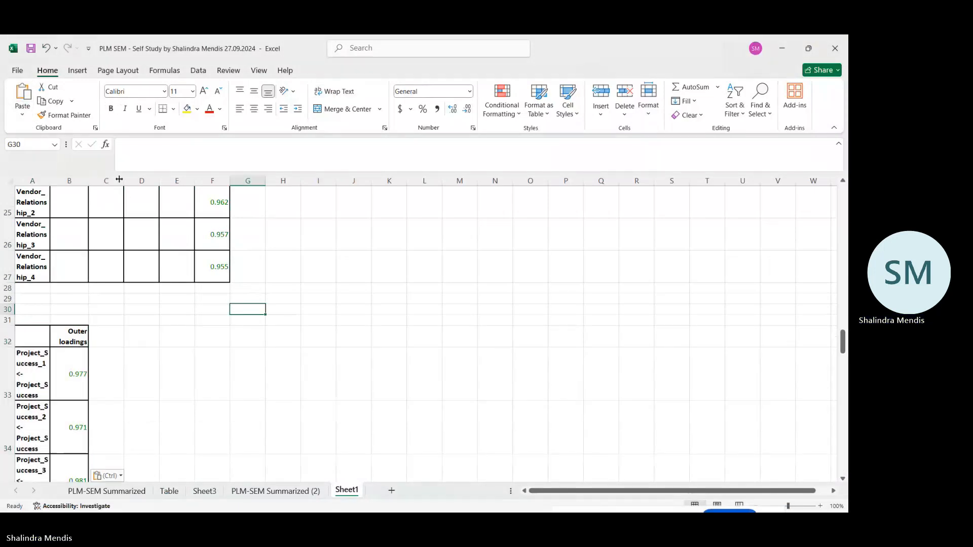
drag(89, 181, 132, 184)
click(324, 318)
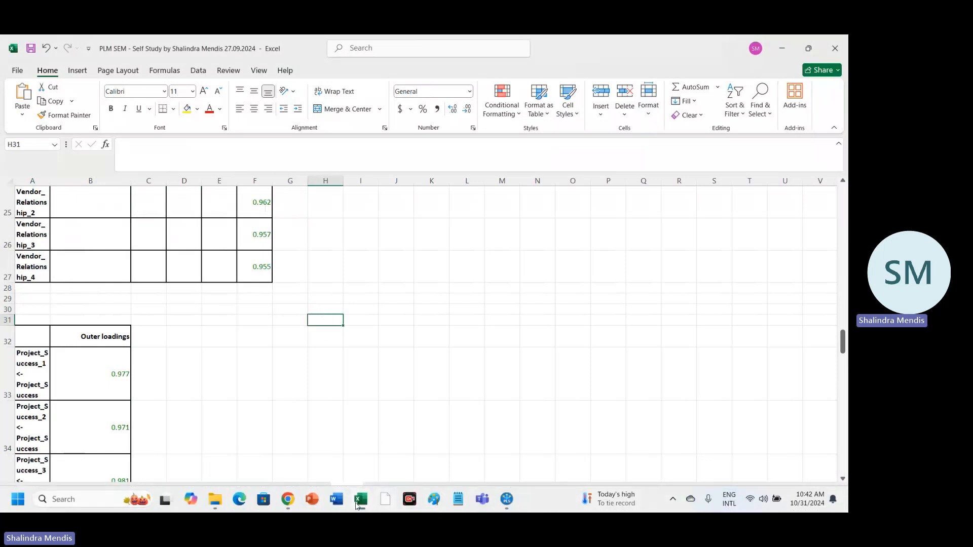
mouse_move(506, 497)
click(517, 464)
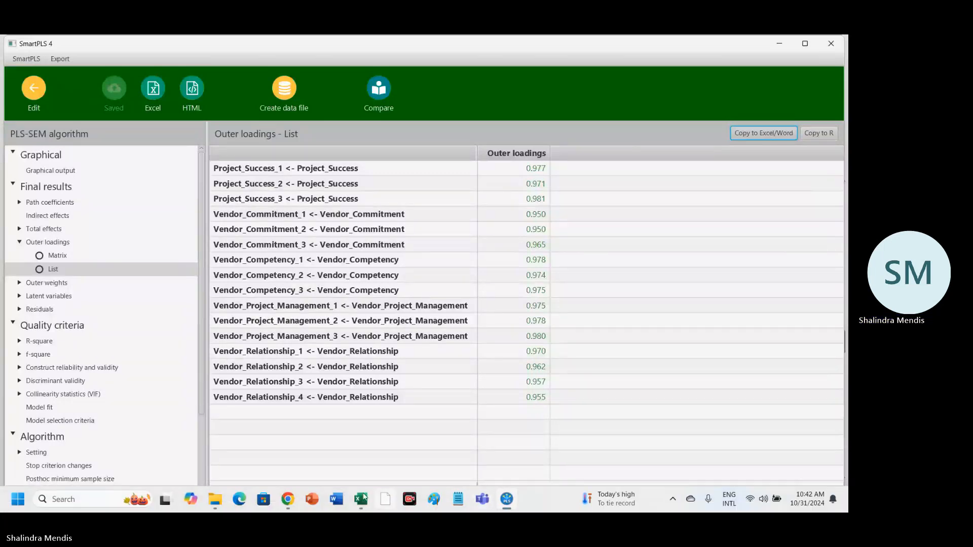
Review the AVE criterion and the cross loadings, Fornell Lacker and HTMT criteria for discriminant validity on Excel's PLM-SEM Summarized (2) sheet.
click(361, 499)
click(318, 451)
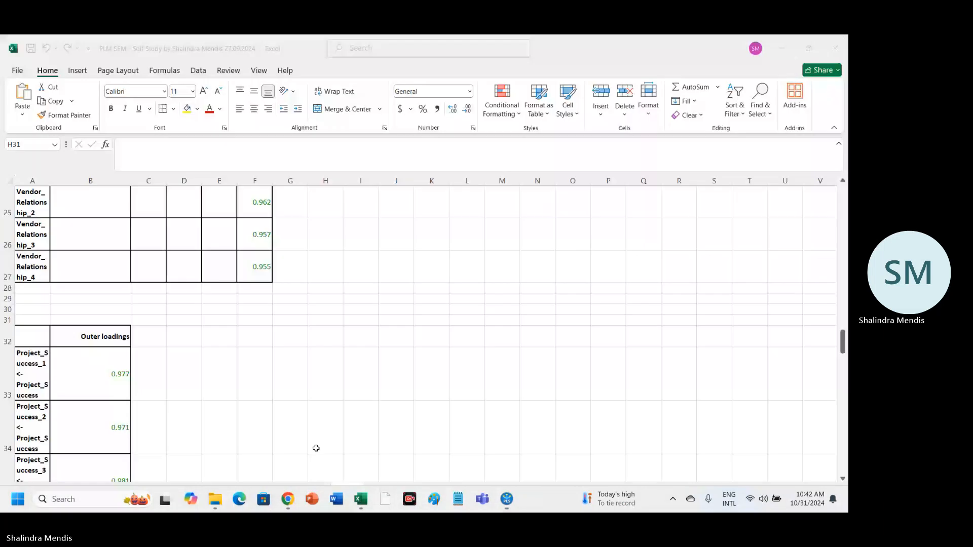
key(ctrl+Page_Up)
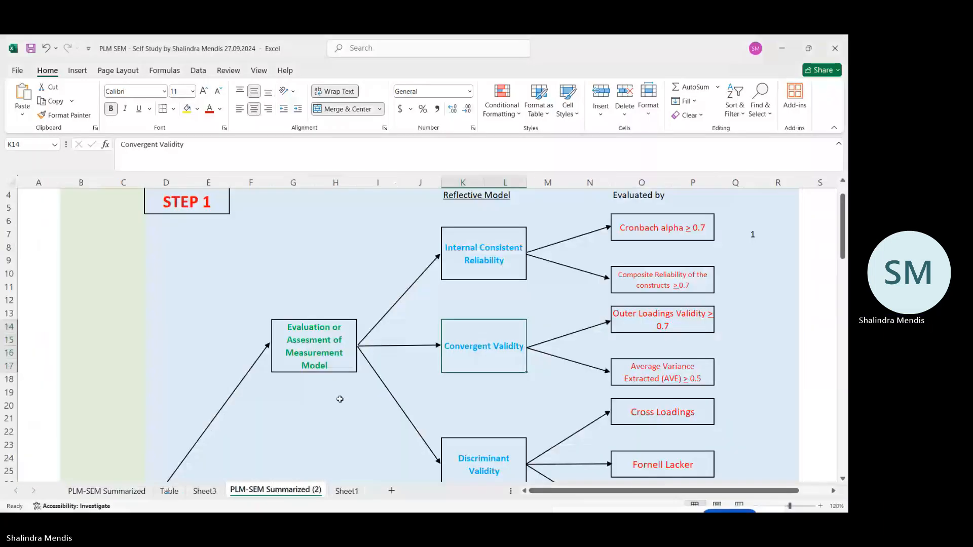
click(633, 378)
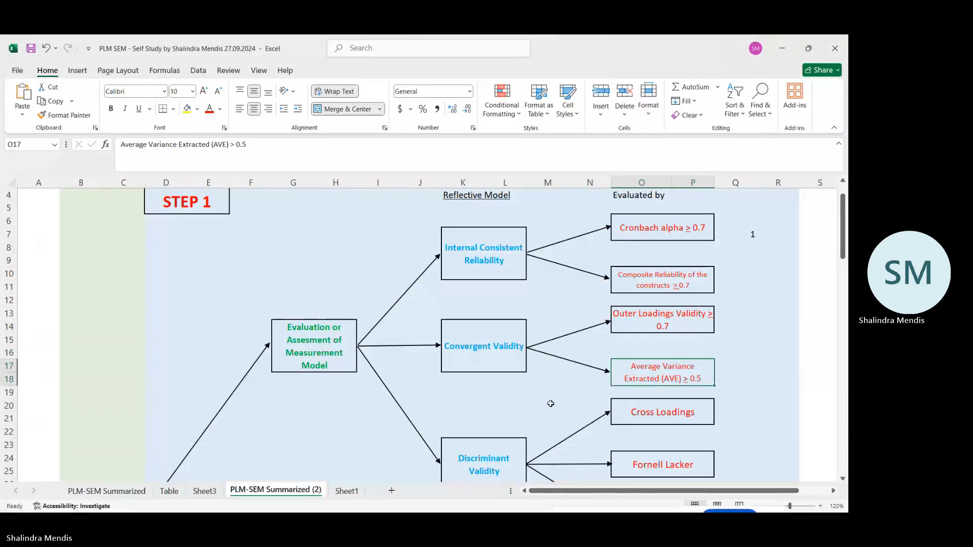
scroll(550, 404, down, 1)
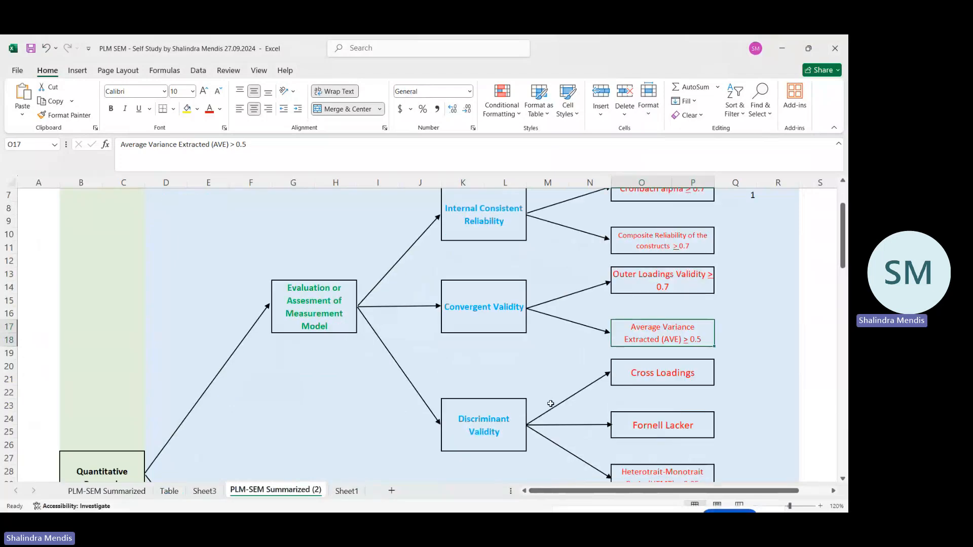
scroll(550, 403, down, 1)
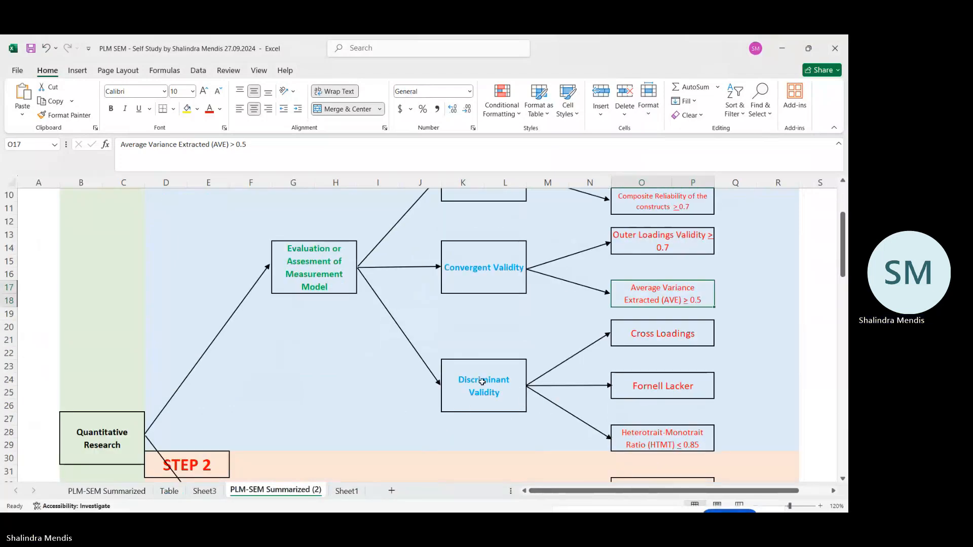
click(484, 411)
click(653, 332)
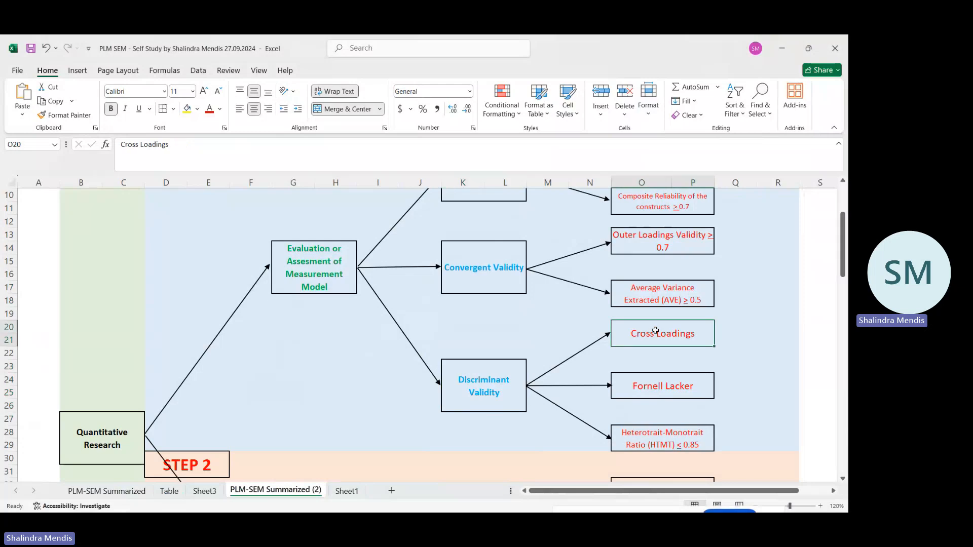
click(655, 385)
click(652, 431)
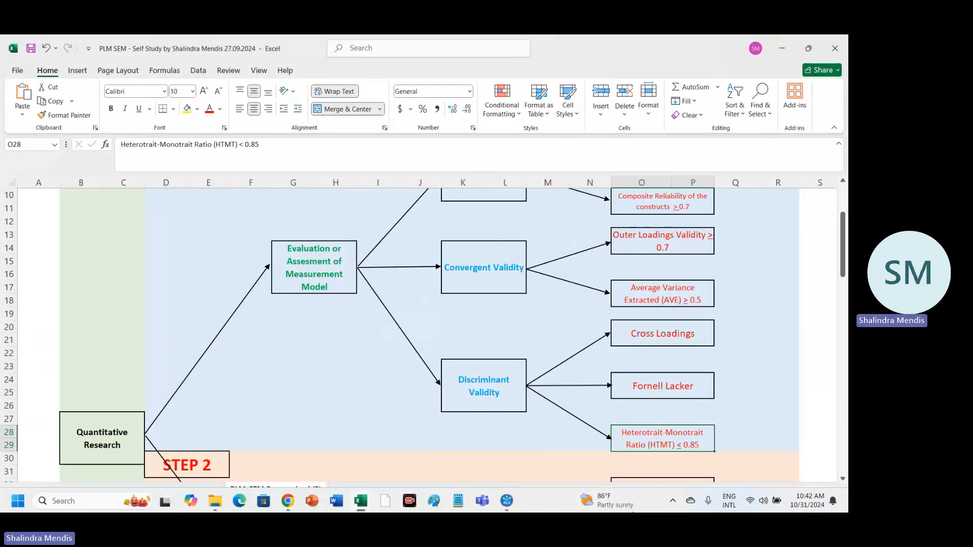
Return to the SmartPLS model and recalculate the PLS-SEM algorithm with factor weighting, standardized results, default initial weights and the report opened.
mouse_move(516, 503)
click(528, 467)
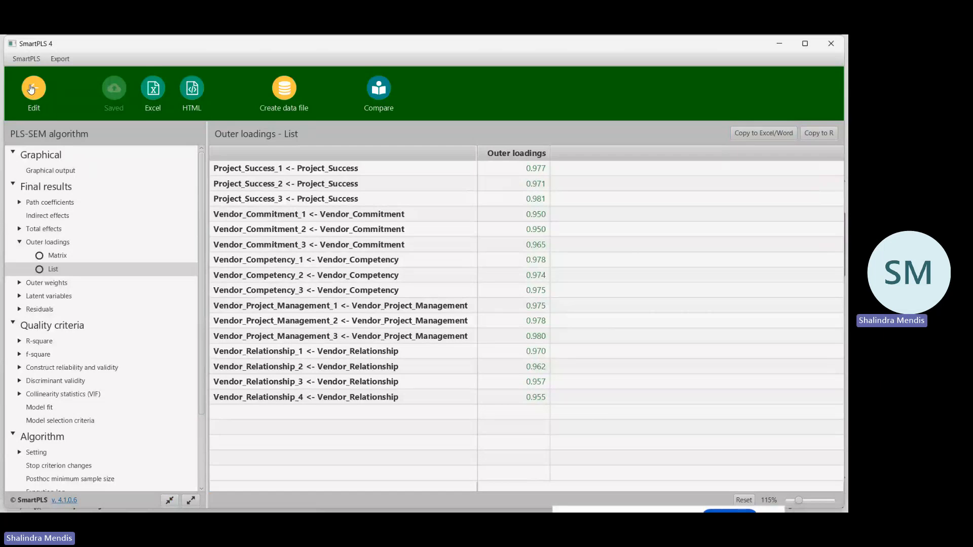
click(31, 89)
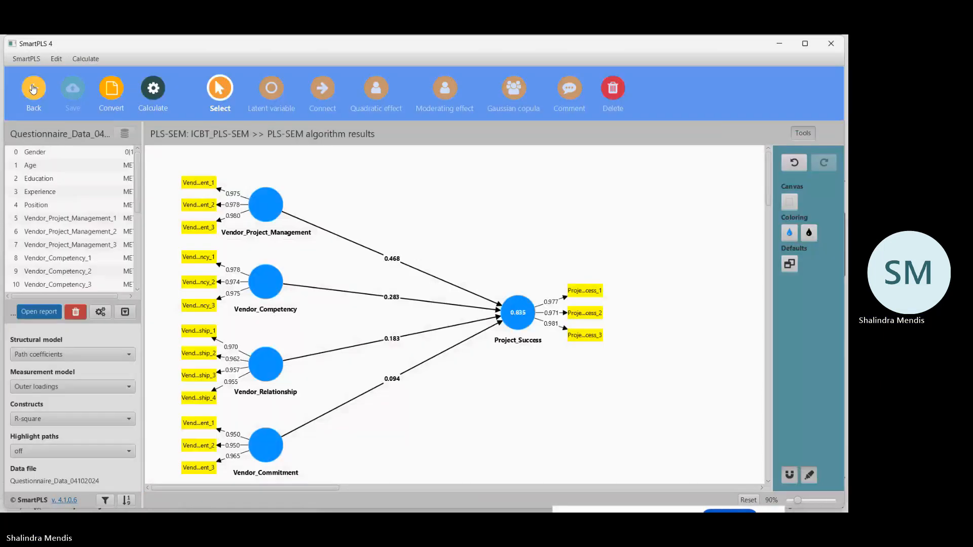
click(154, 90)
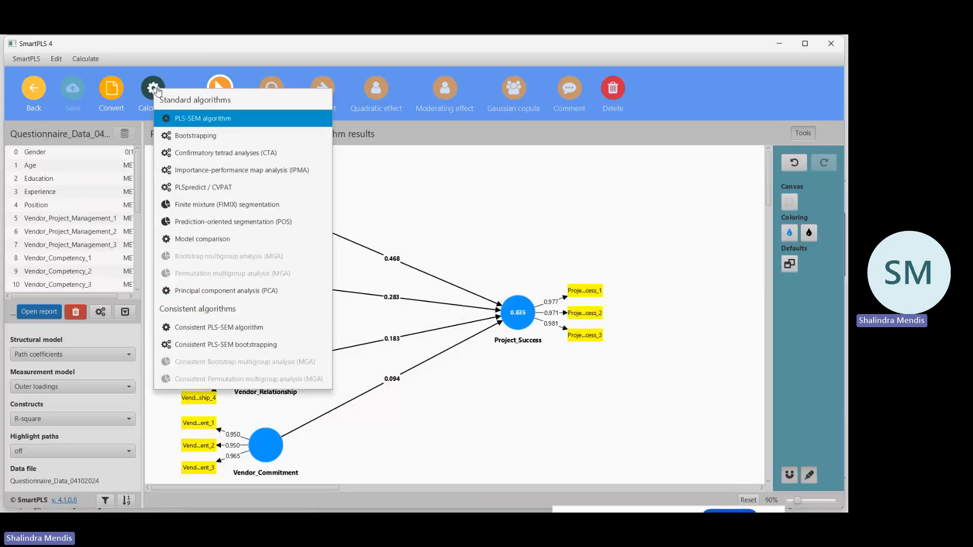
click(201, 120)
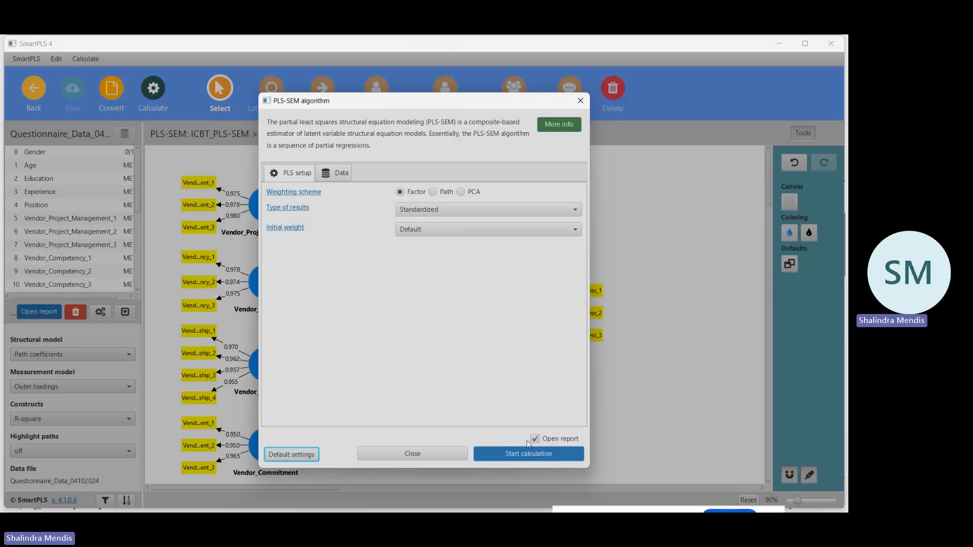
click(532, 460)
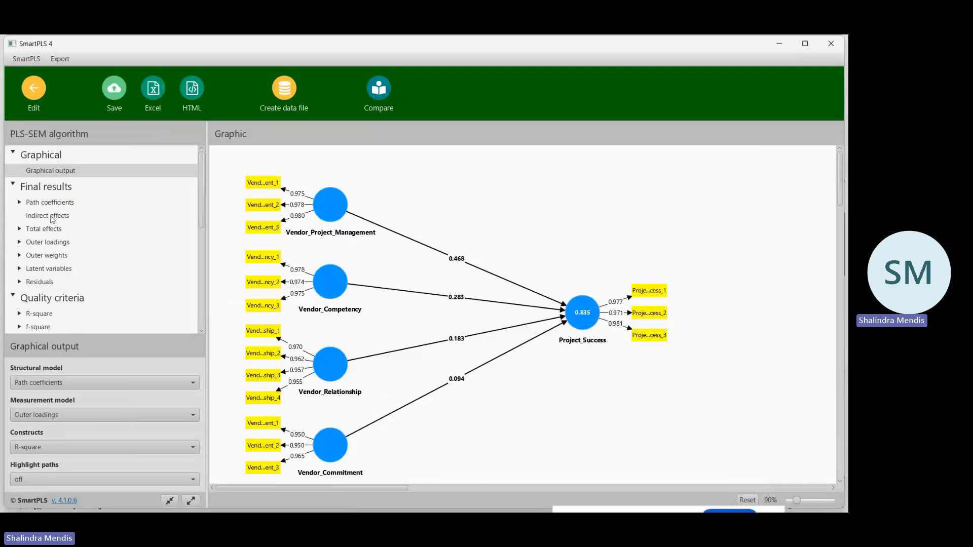
Examine the structural model and measurement model display options of the graphical output, keeping Path coefficients and Outer loadings.
click(55, 171)
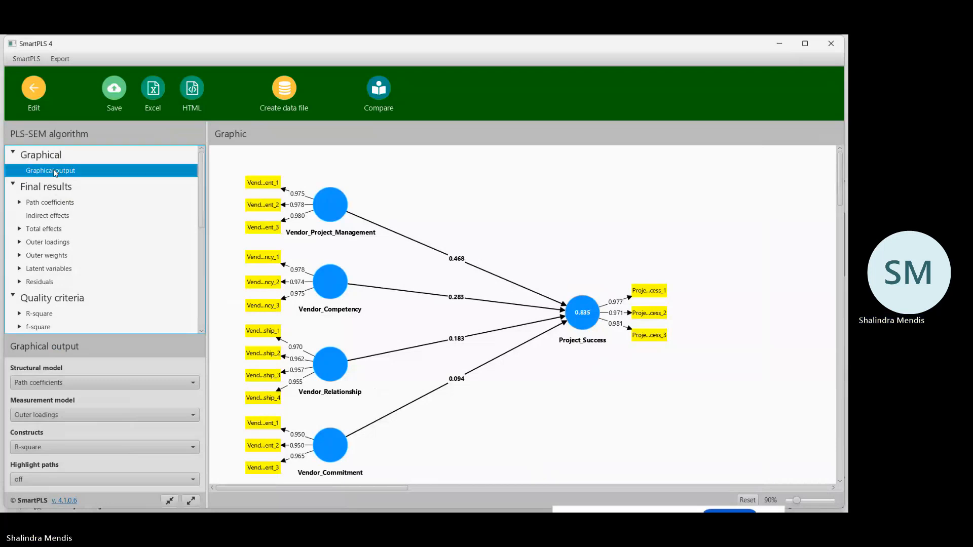
click(186, 387)
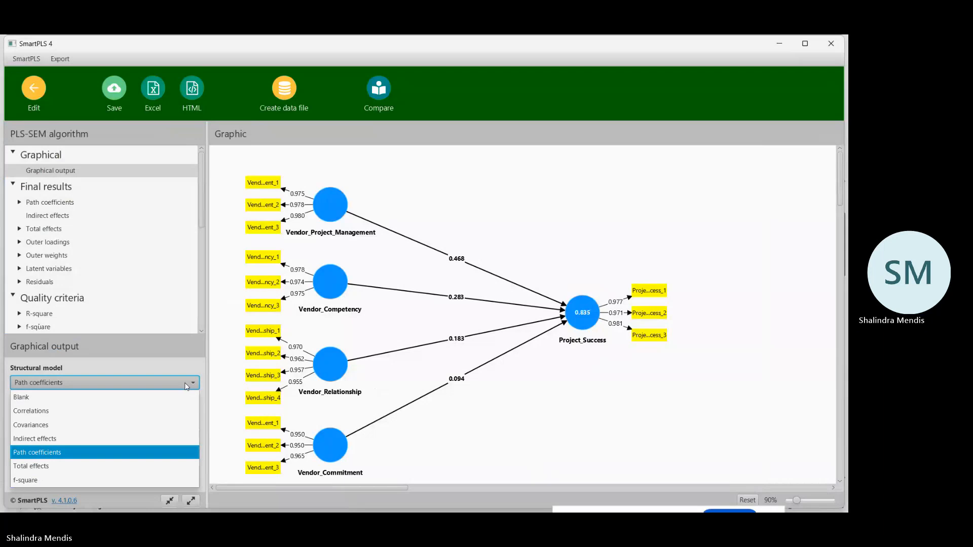
click(186, 386)
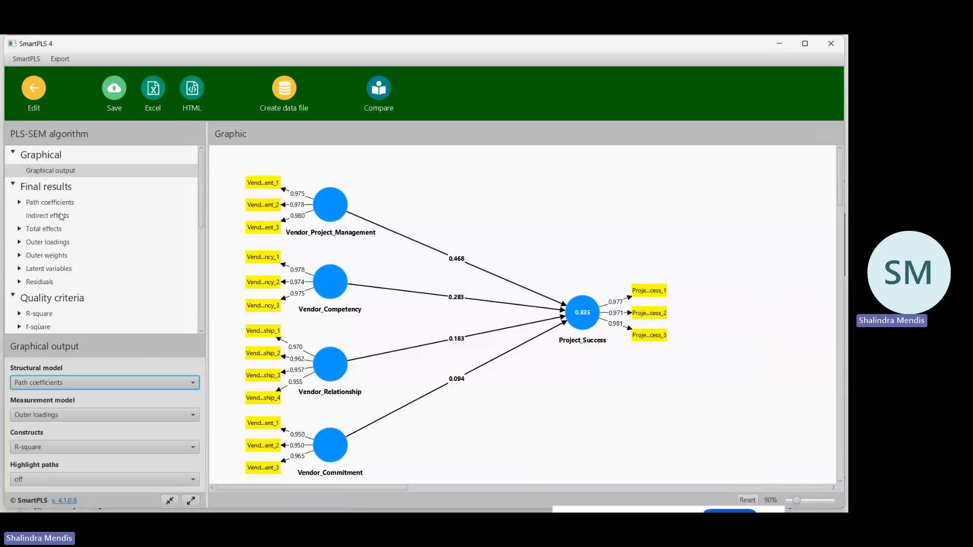
click(186, 415)
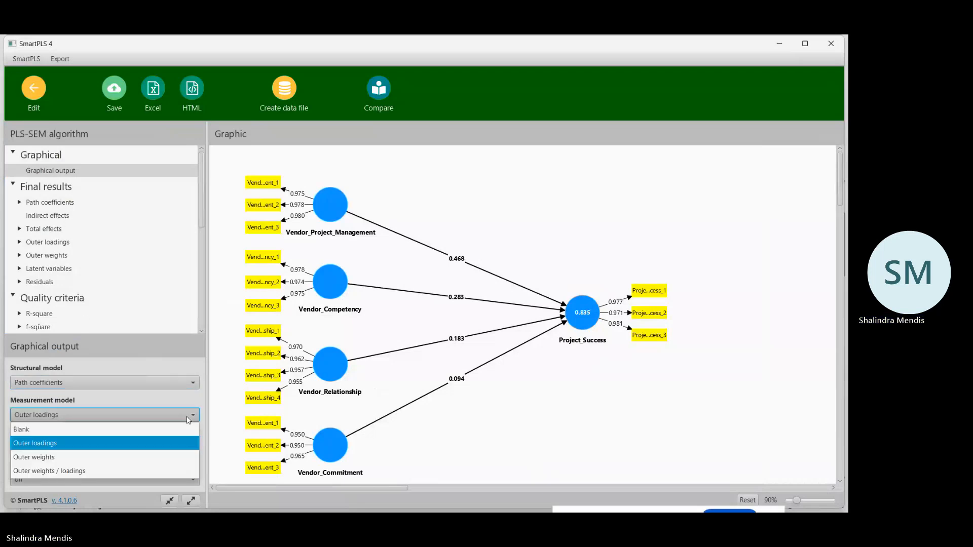
click(187, 417)
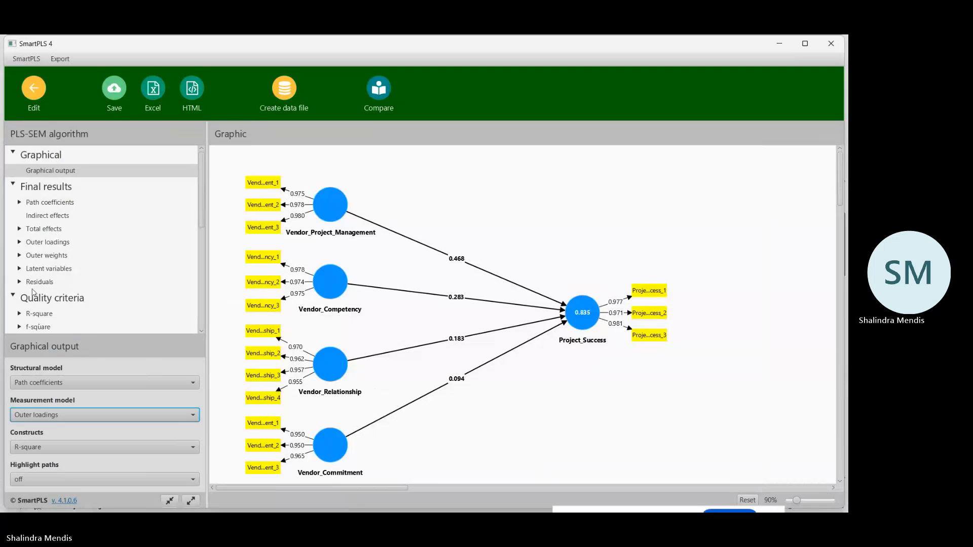
View the path coefficients matrix, look through the available result categories, and collapse the Graphical section.
click(51, 175)
click(47, 188)
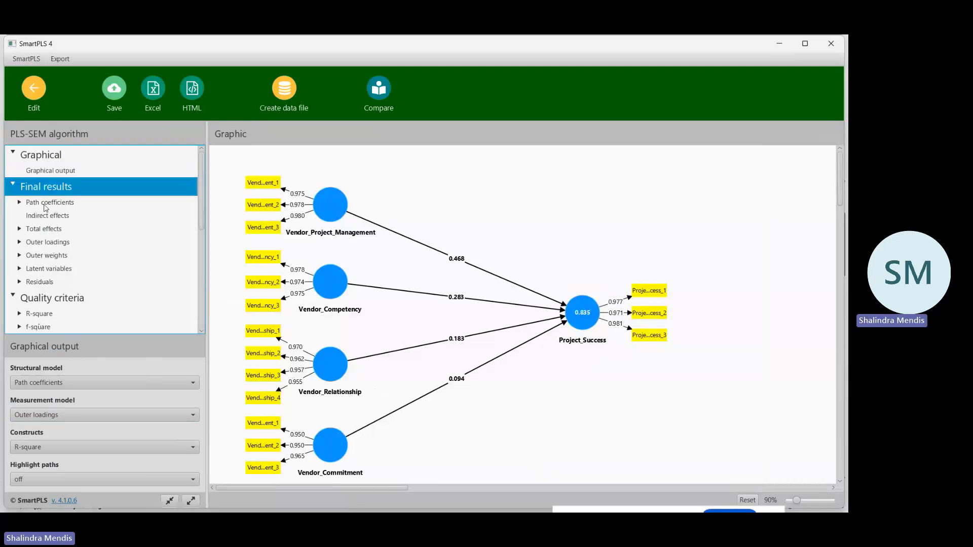
click(45, 205)
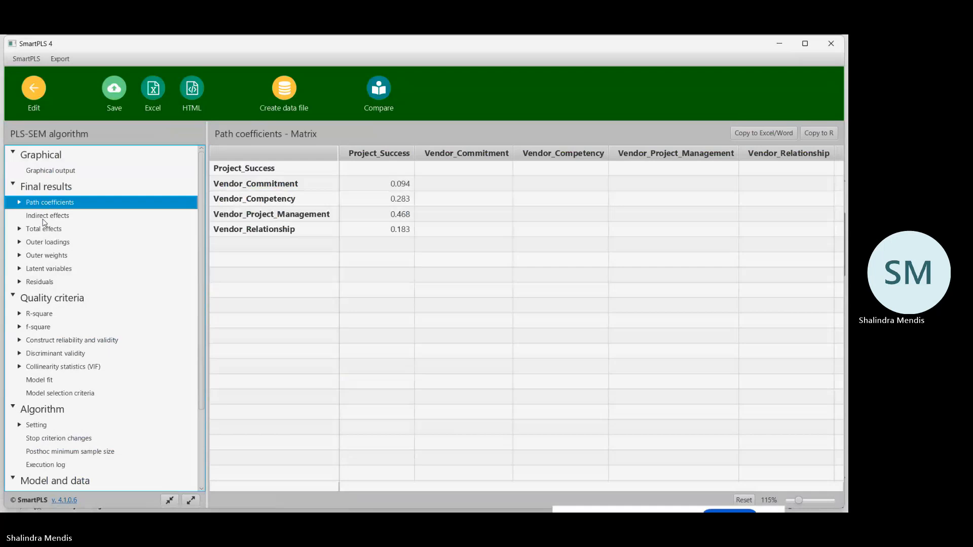
scroll(48, 298, down, 3)
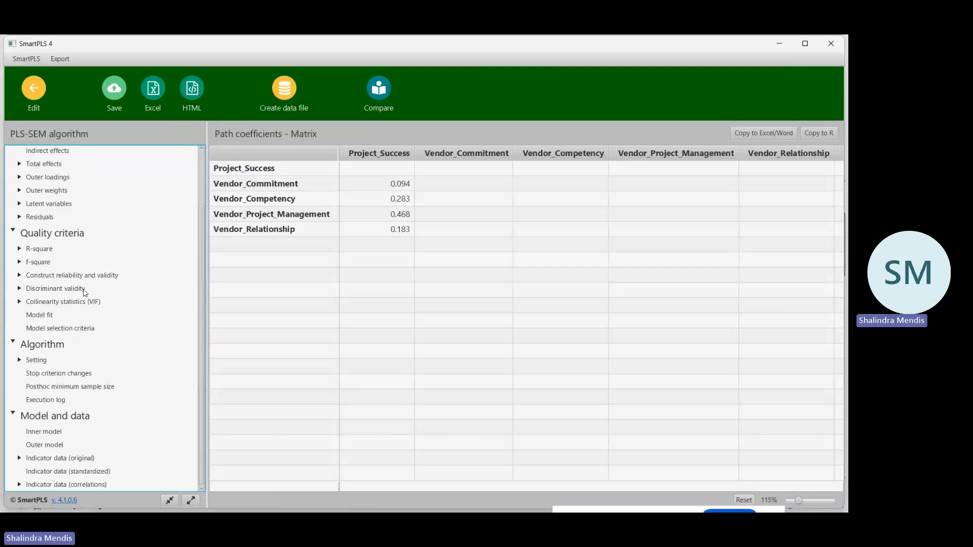
scroll(85, 299, up, 3)
click(15, 187)
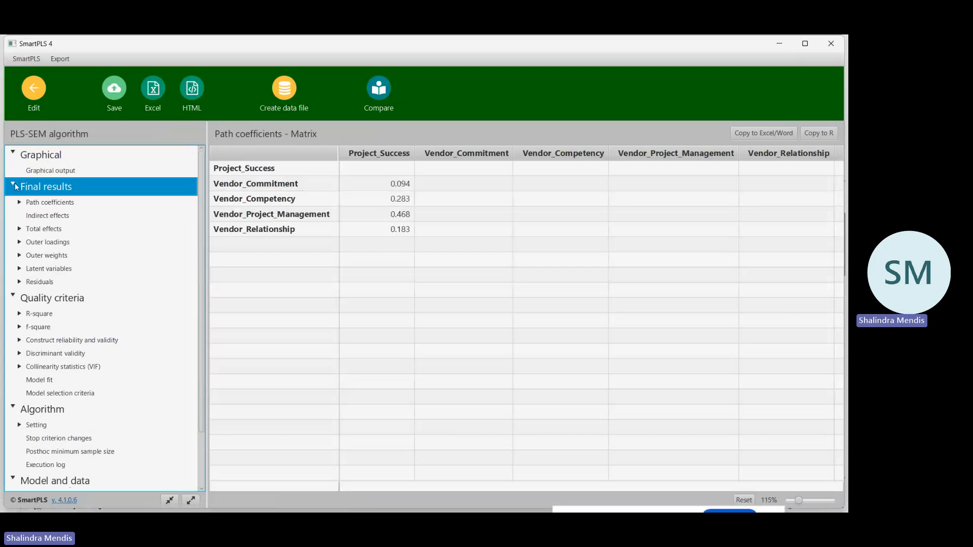
click(13, 152)
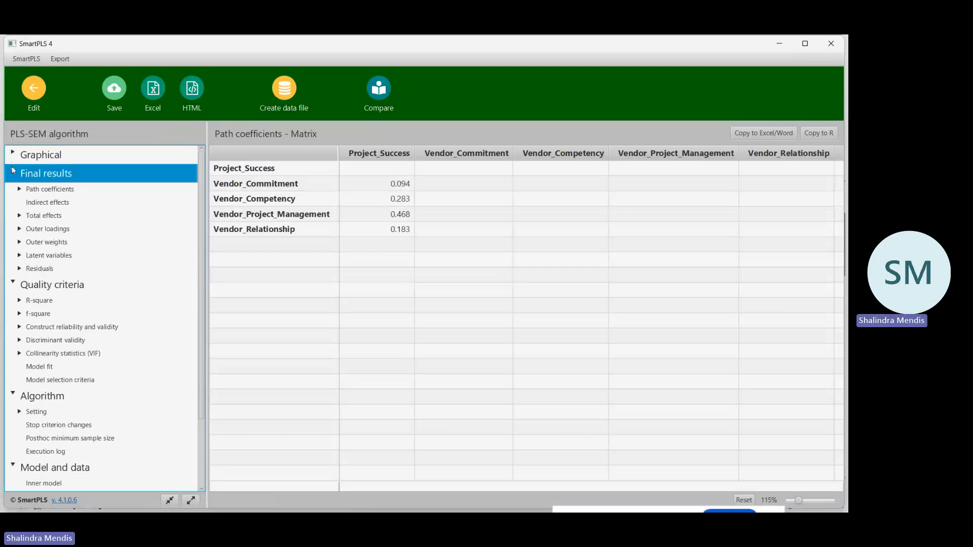
Return from the report to the ICBT_PLS-SEM model and recalculate the PLS-SEM algorithm with the report opened.
click(12, 171)
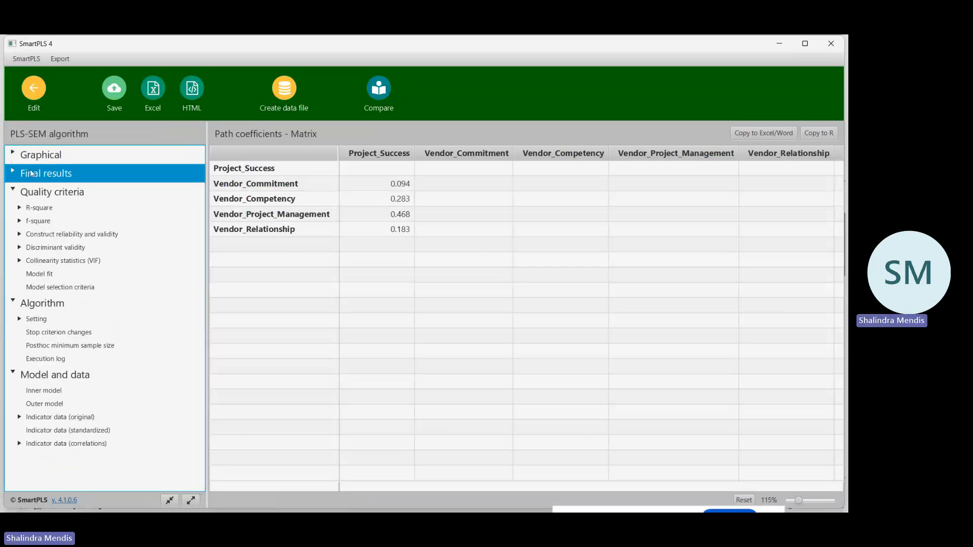
click(35, 94)
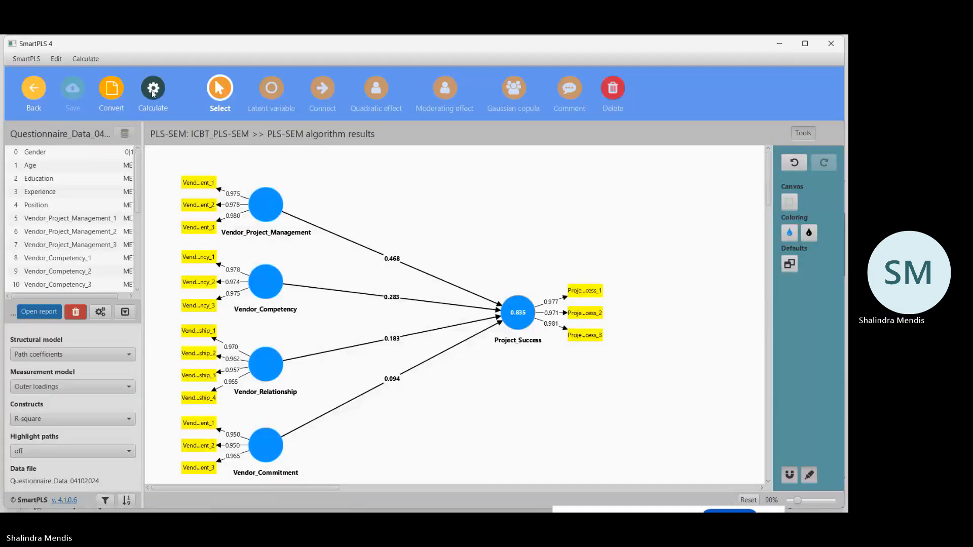
click(153, 91)
click(184, 120)
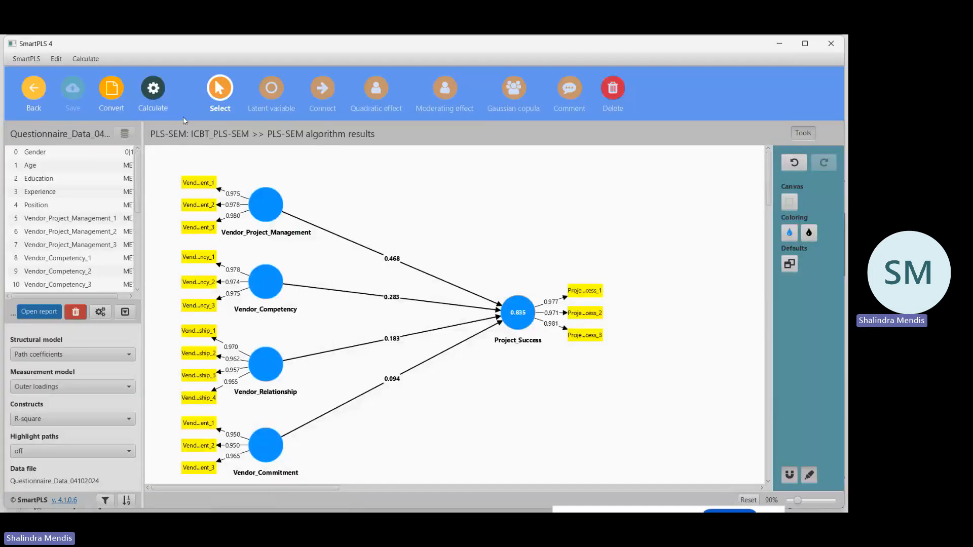
click(524, 455)
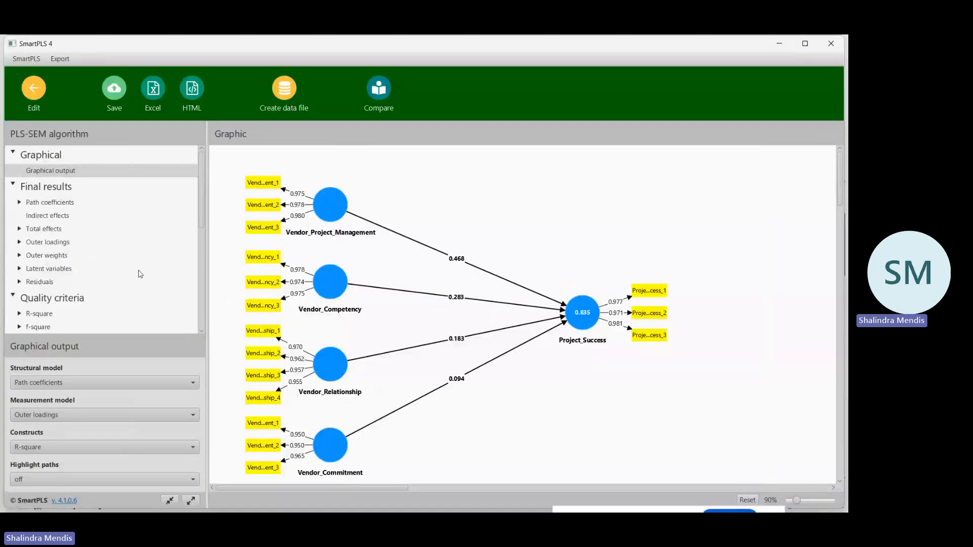
View the graphical output and the path coefficients matrix among the final results, leaving the path coefficients entry collapsed.
click(53, 174)
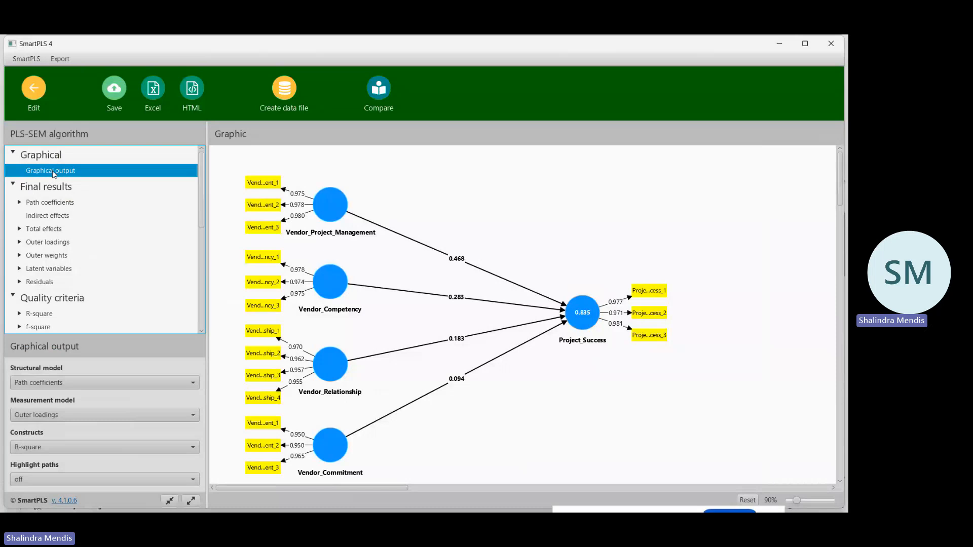
click(49, 190)
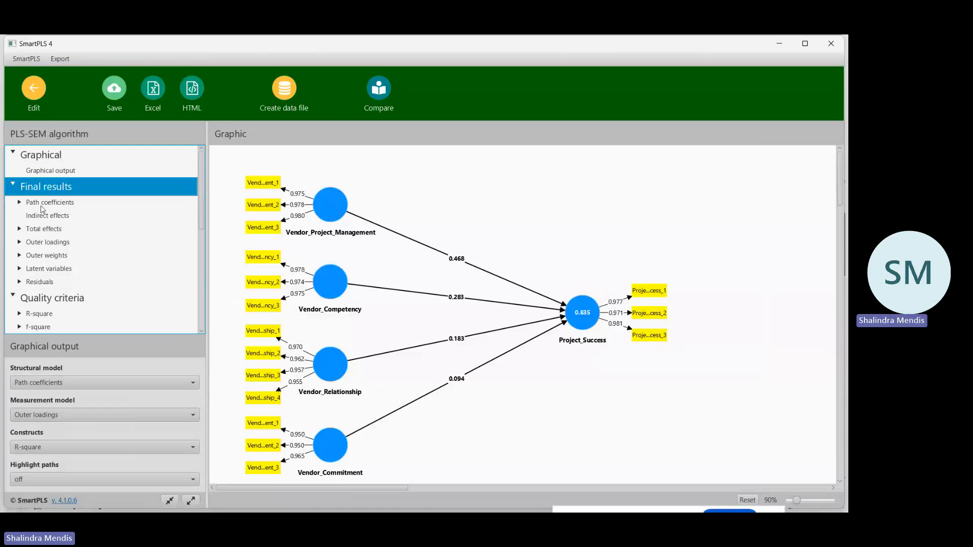
click(43, 203)
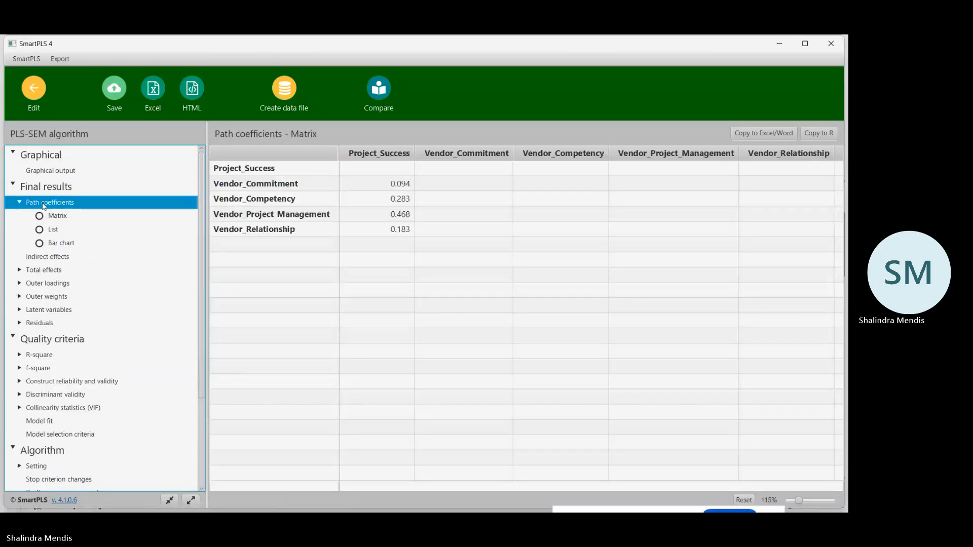
click(20, 203)
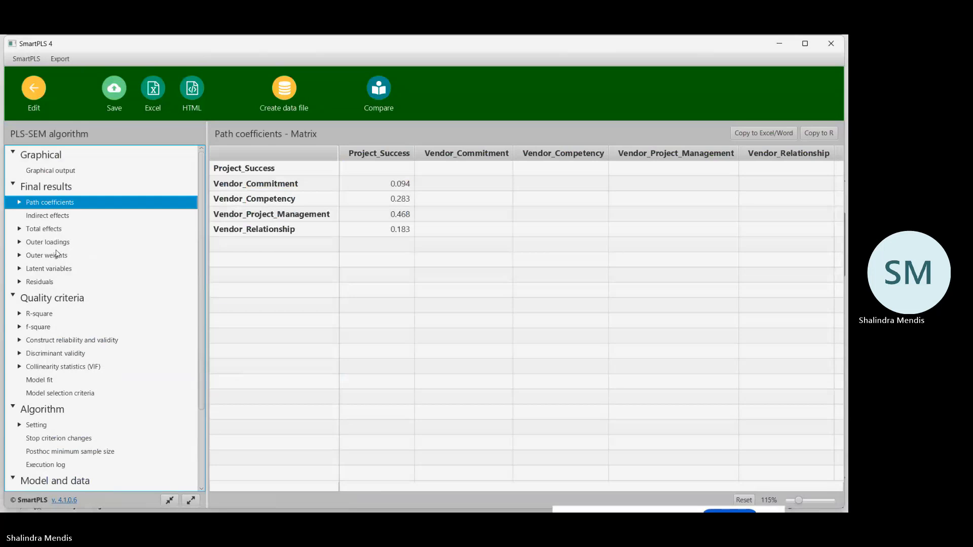
Show the discriminant validity cross loadings, sort them by indicator name, and copy the table for Excel/Word.
click(49, 355)
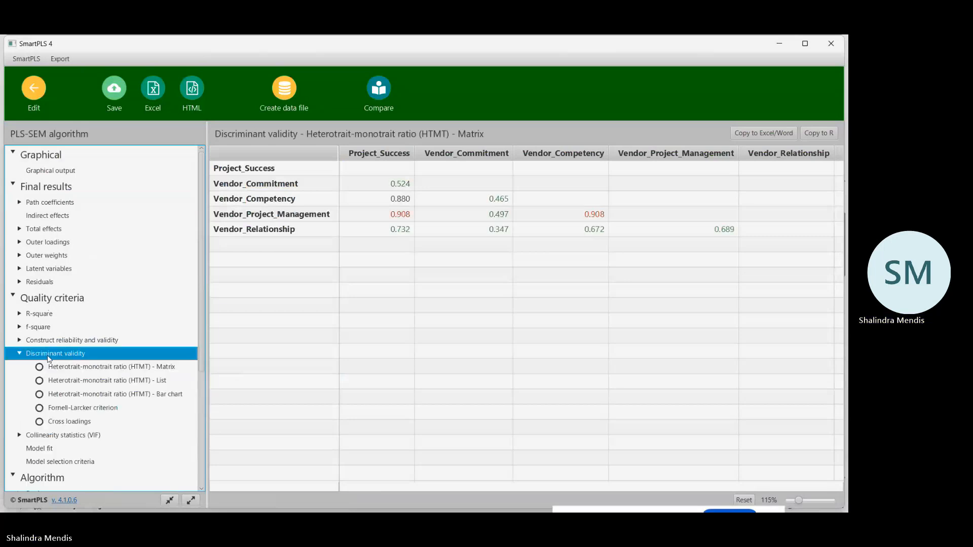
scroll(83, 357, down, 2)
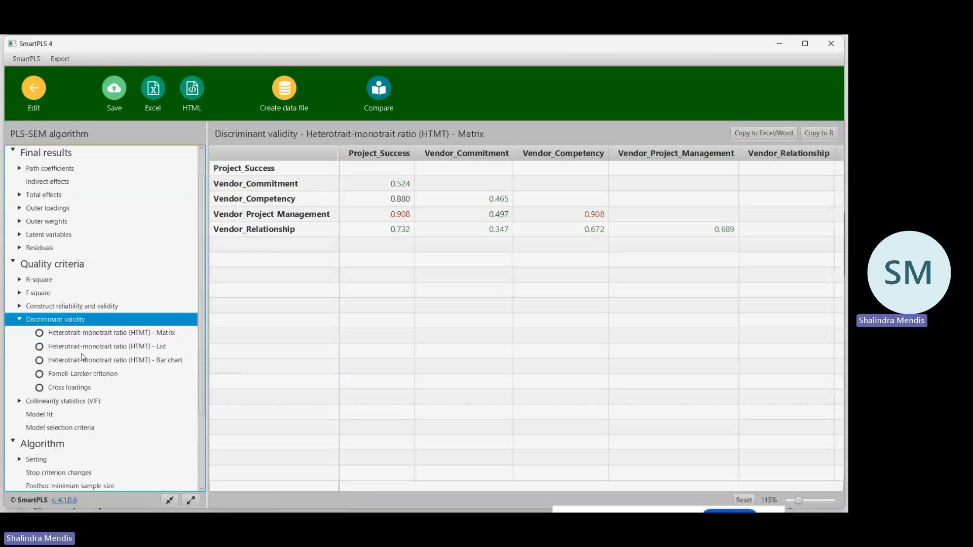
click(71, 388)
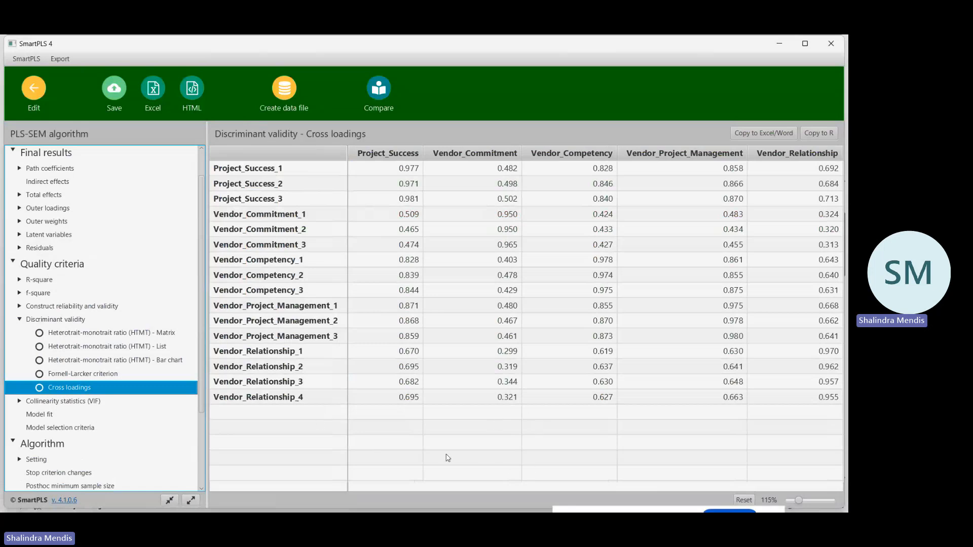
click(350, 156)
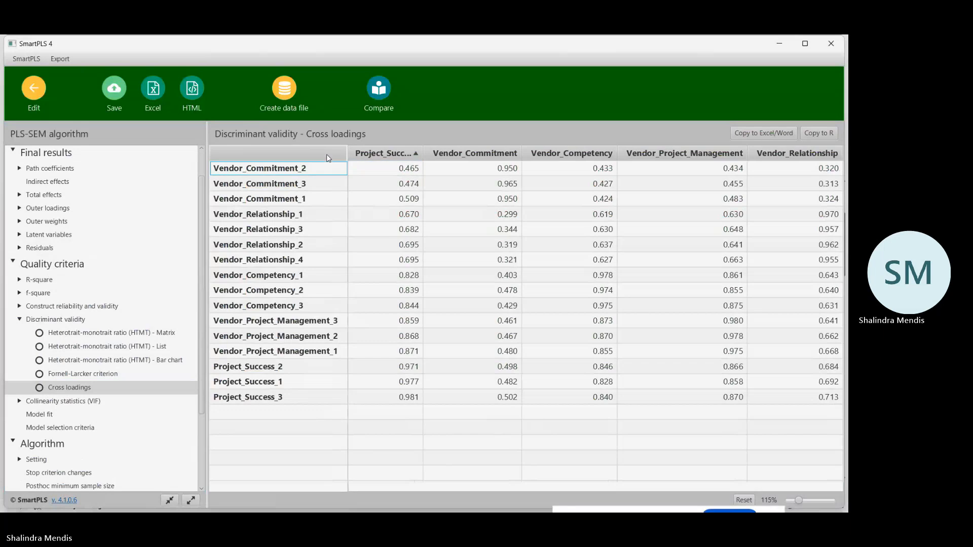
click(326, 154)
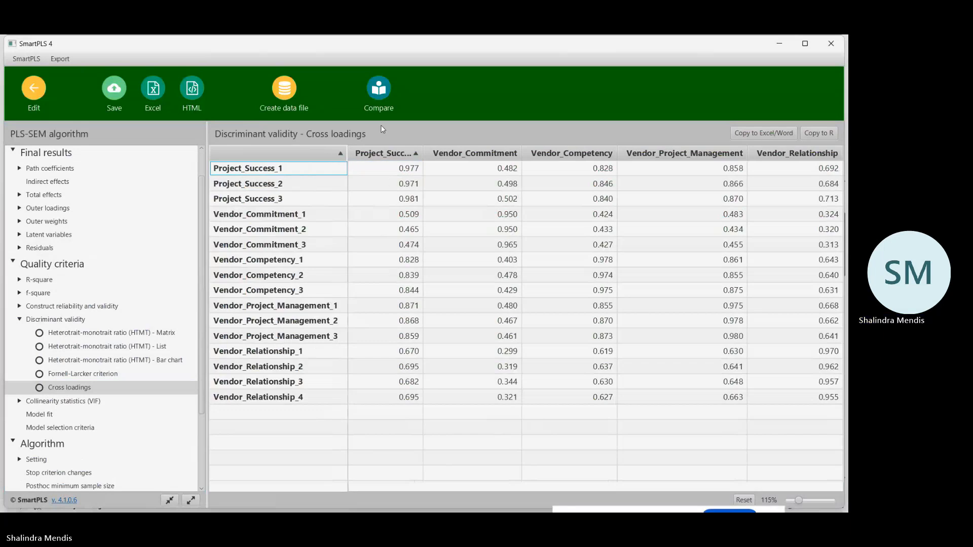
click(771, 133)
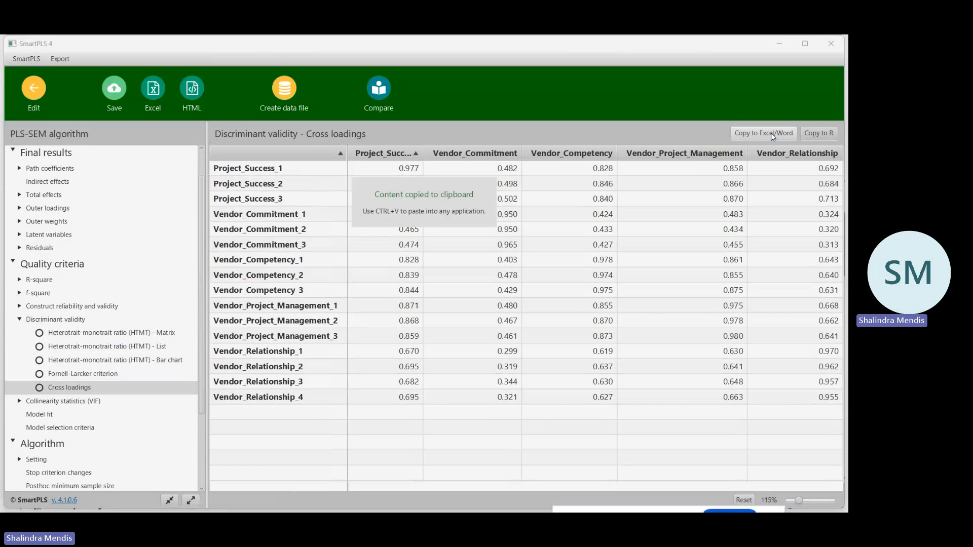
Switch to the PLM SEM Excel workbook and paste the cross loadings table at cell A51 of Sheet1, below the outer loadings.
mouse_move(377, 509)
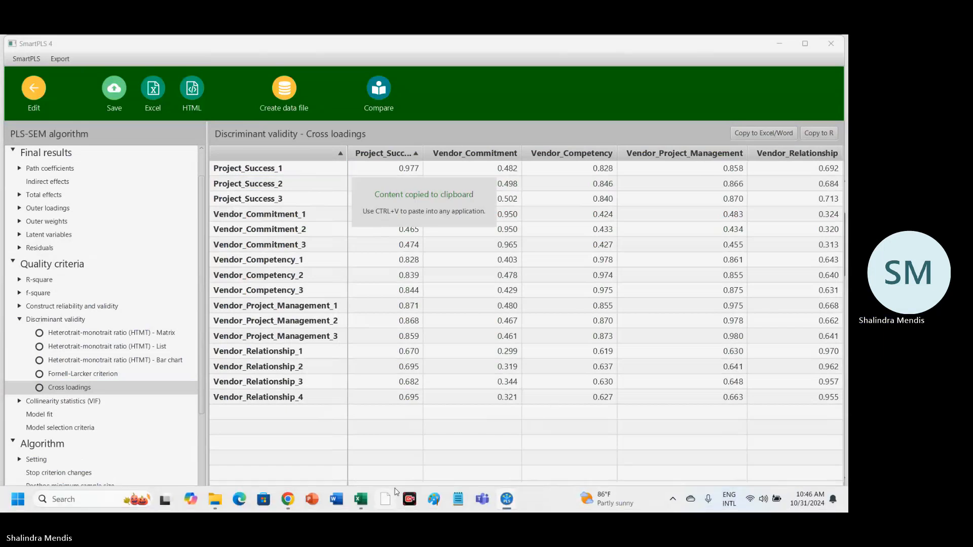
click(359, 506)
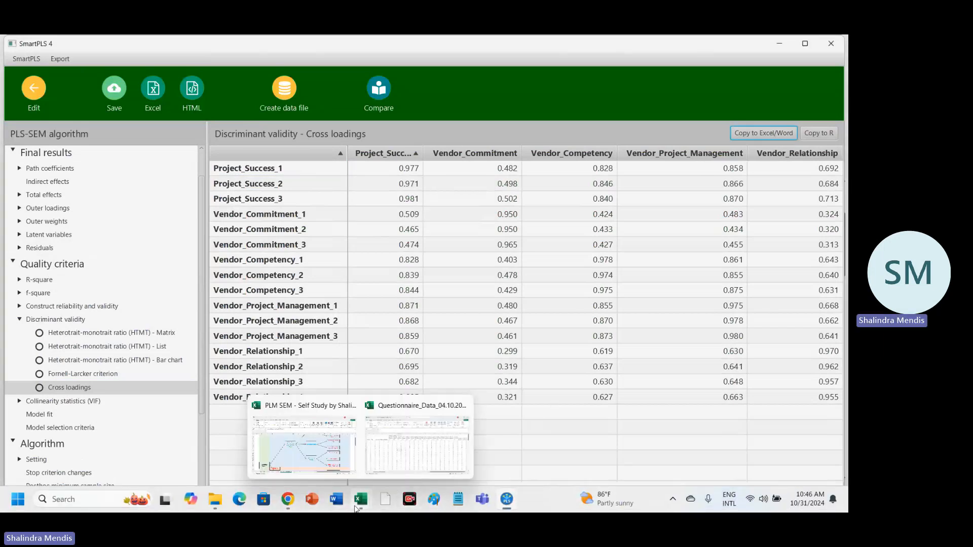
click(311, 452)
click(346, 490)
scroll(230, 406, down, 7)
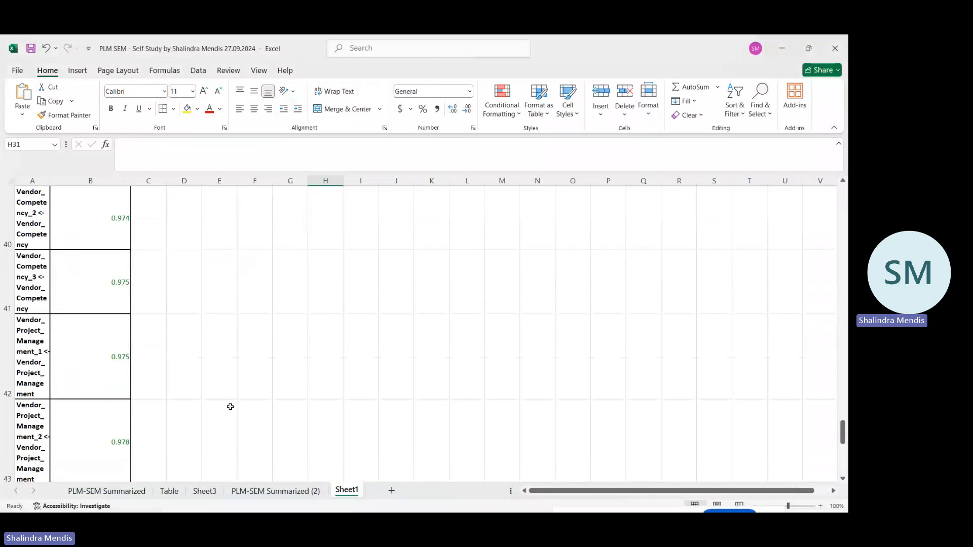
scroll(230, 407, down, 4)
scroll(230, 407, up, 2)
click(34, 404)
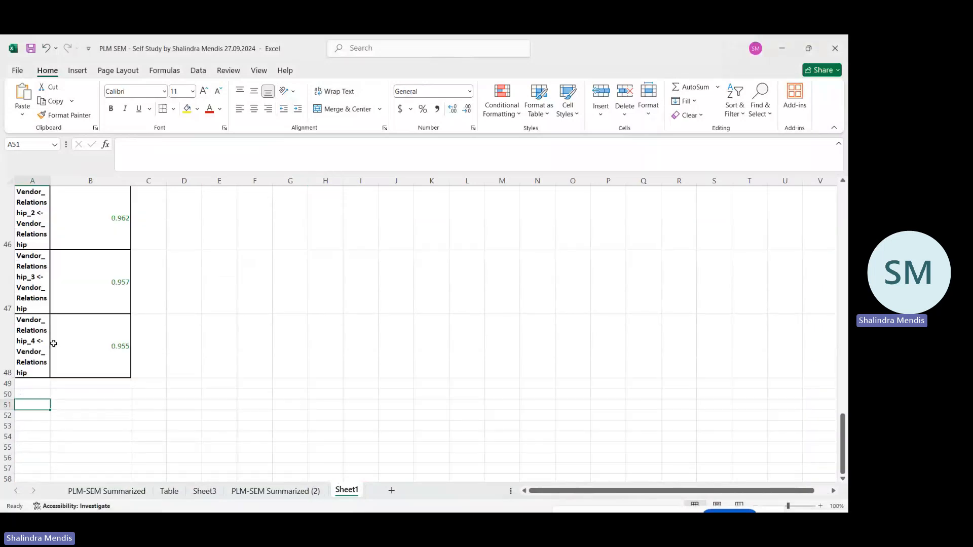
key(ctrl+v)
click(332, 243)
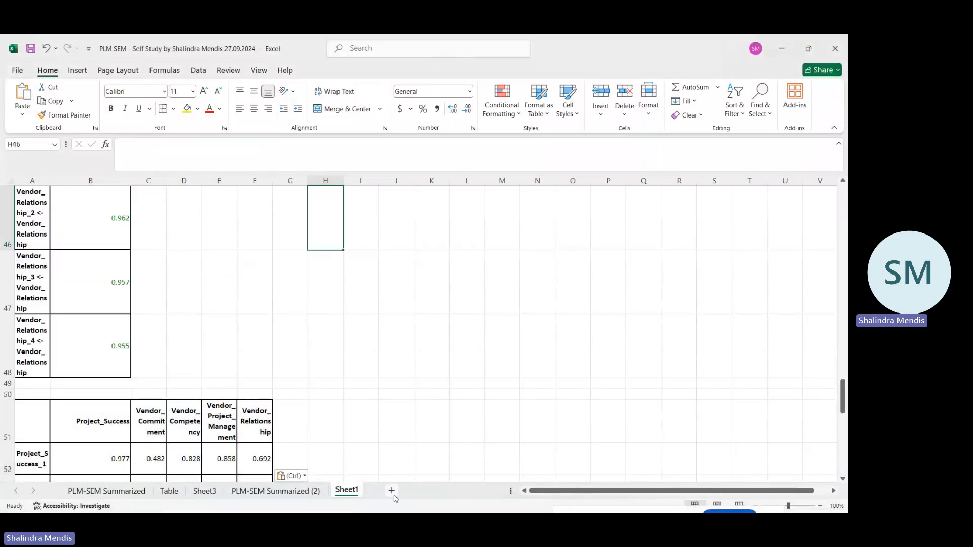
Switch back to SmartPLS, show the Fornell-Larcker criterion table, and copy it for Excel/Word.
mouse_move(505, 499)
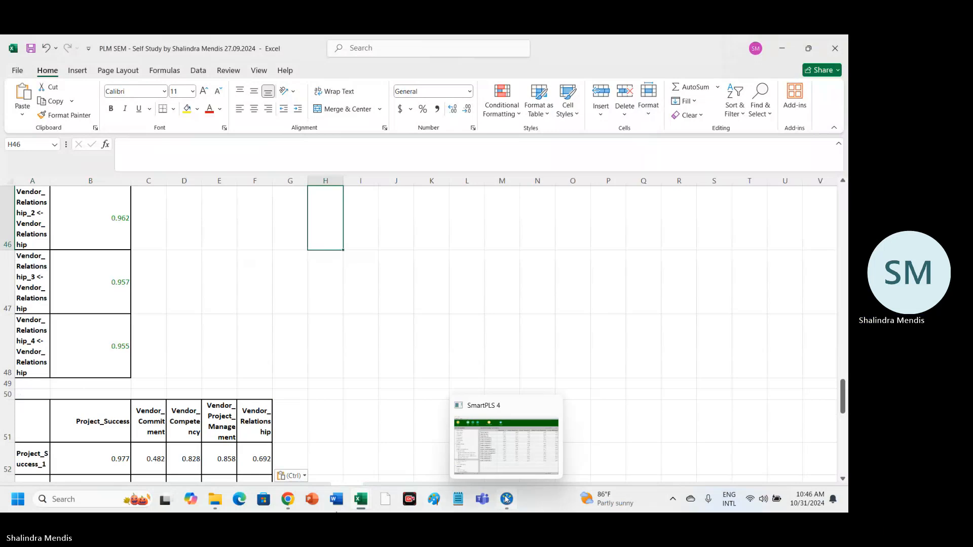
click(503, 451)
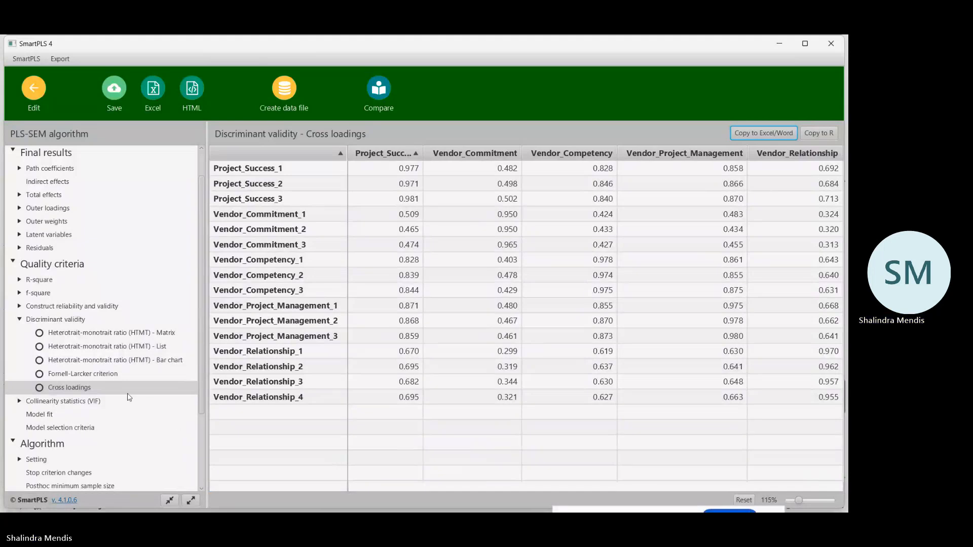
click(76, 375)
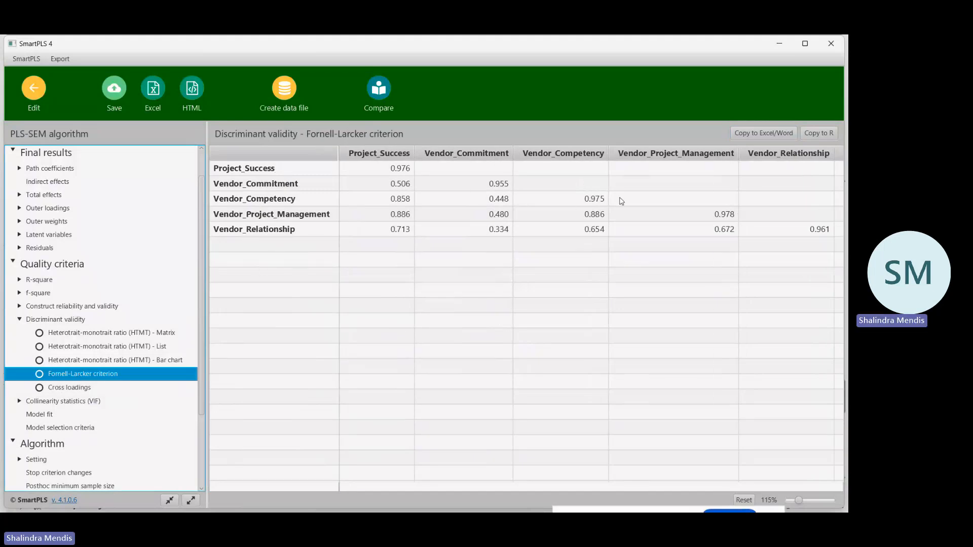
click(759, 135)
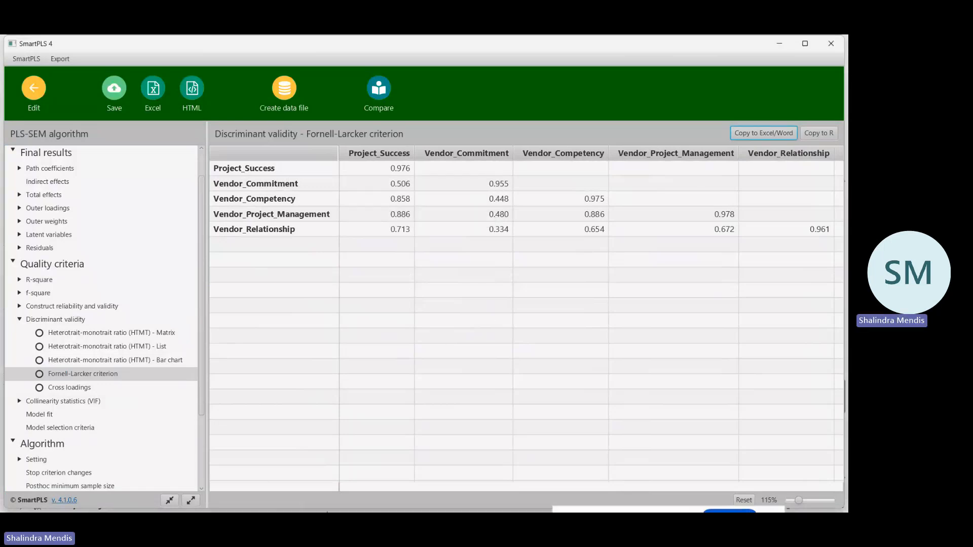
Switch to the PLM SEM Excel workbook and paste the Fornell-Larcker table at cell A71 of Sheet1, below the cross loadings.
mouse_move(314, 512)
mouse_move(360, 501)
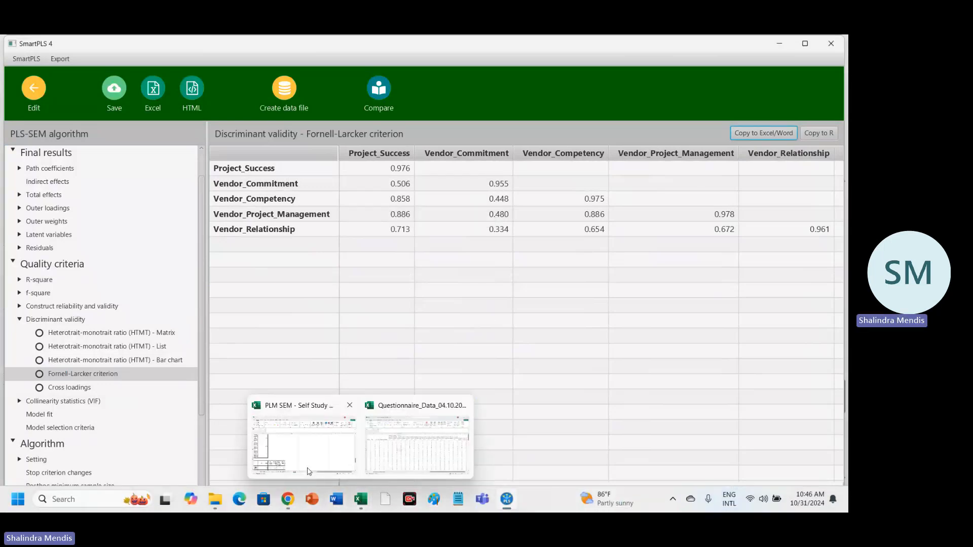
click(306, 453)
scroll(305, 449, down, 7)
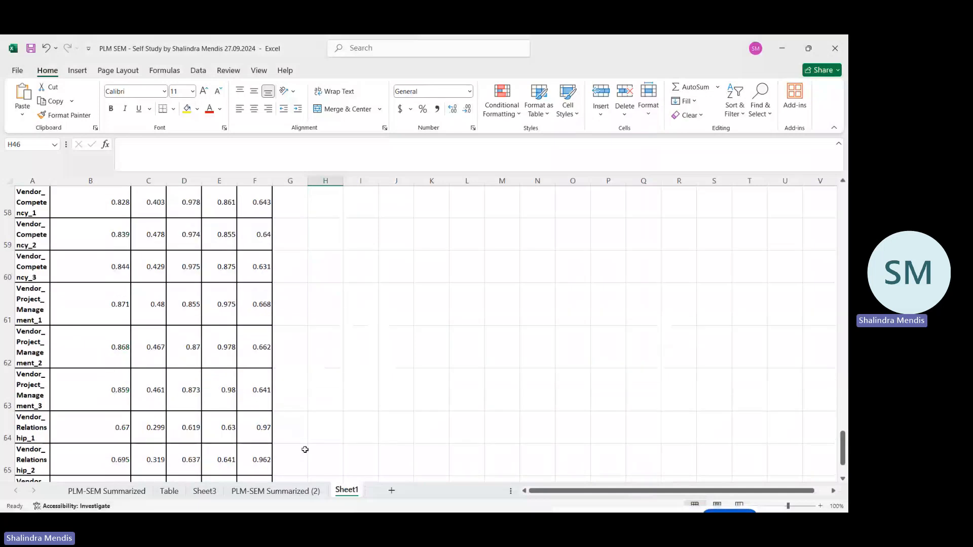
scroll(305, 449, down, 1)
click(33, 255)
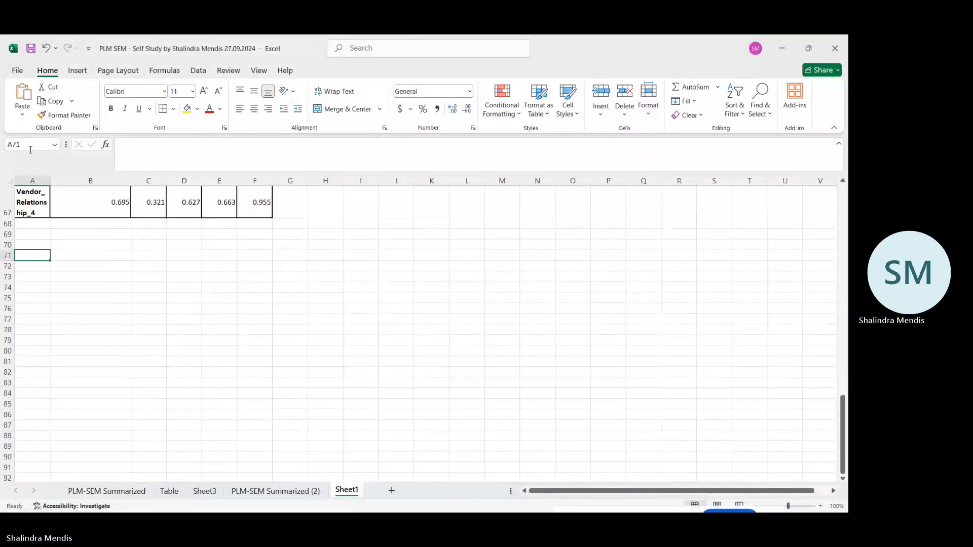
click(22, 96)
click(360, 289)
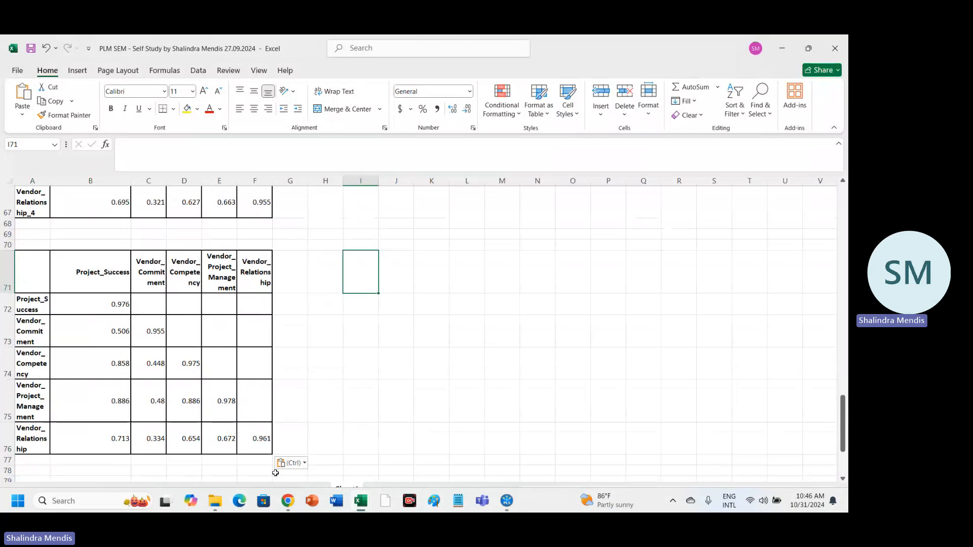
Switch back to SmartPLS, show the Heterotrait-monotrait ratio (HTMT) matrix, and copy it for Excel/Word.
mouse_move(425, 511)
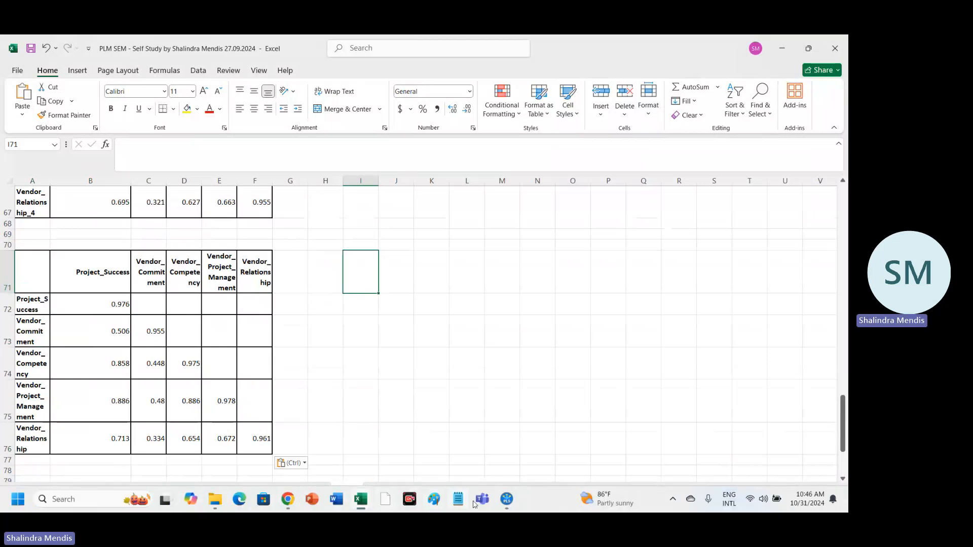
mouse_move(507, 501)
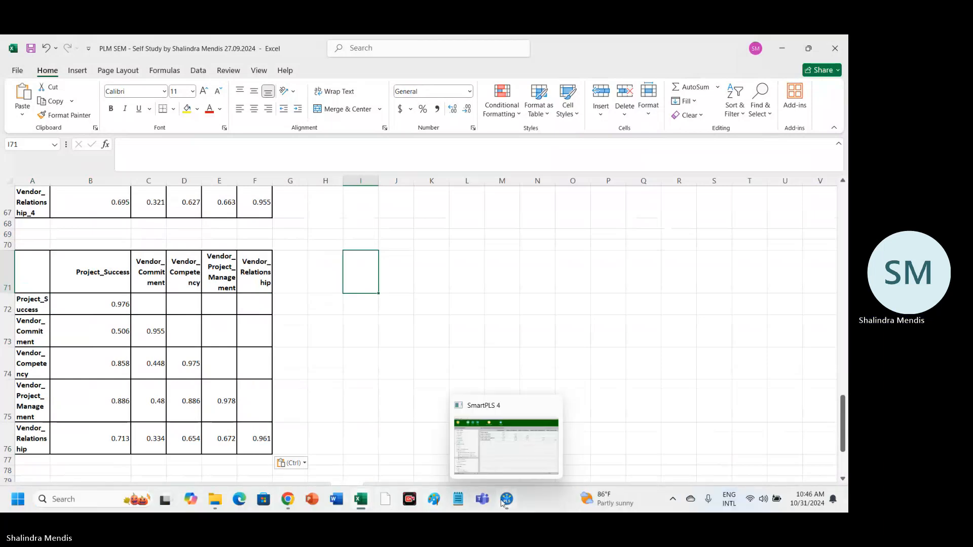
click(510, 459)
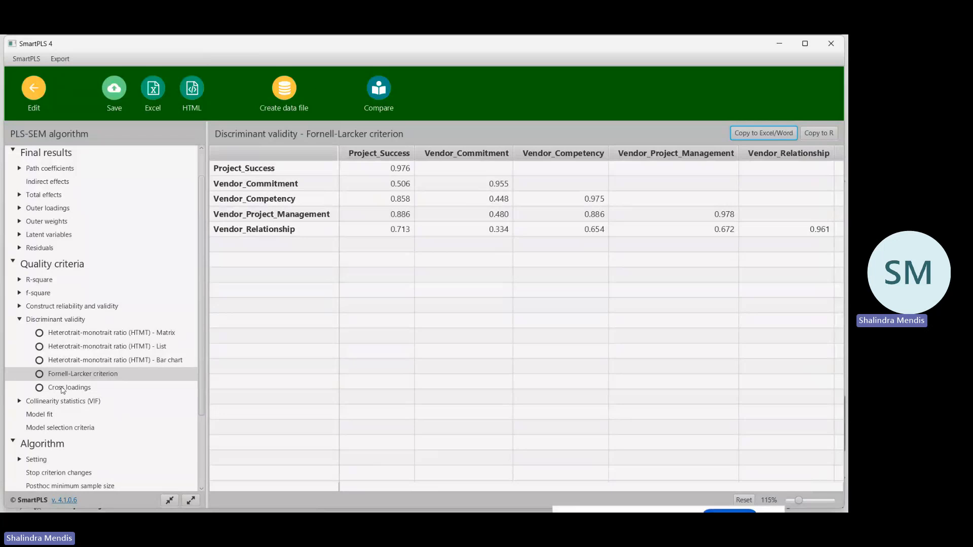
click(132, 334)
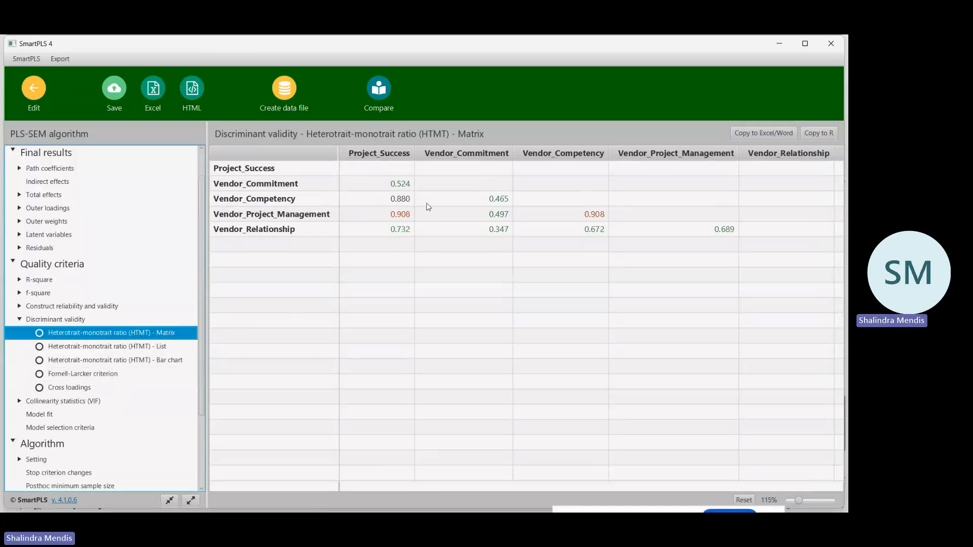
click(756, 133)
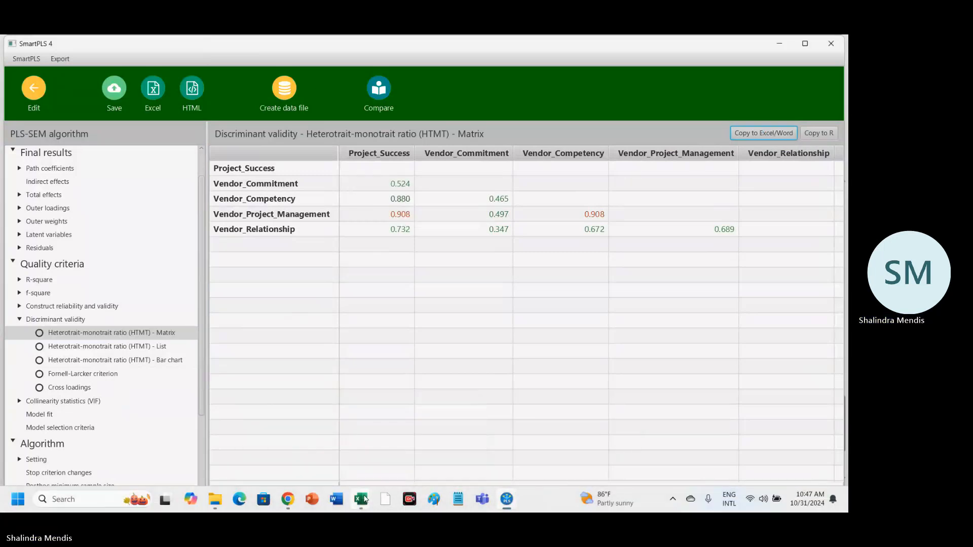
Switch to the PLM SEM Excel workbook and paste the HTMT matrix at cell A80 of Sheet1, below the Fornell-Larcker table.
click(358, 501)
mouse_move(361, 500)
click(309, 455)
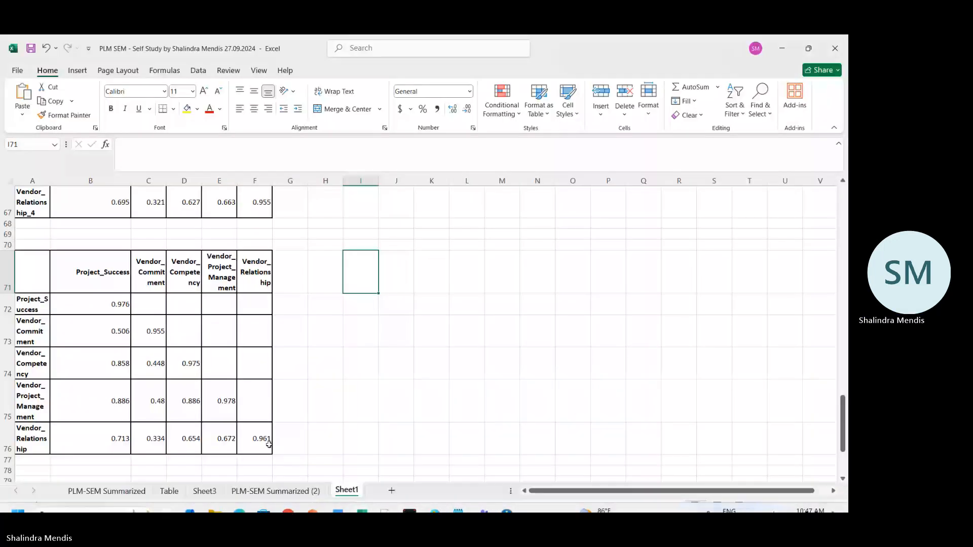
scroll(54, 380, down, 4)
click(33, 362)
click(21, 95)
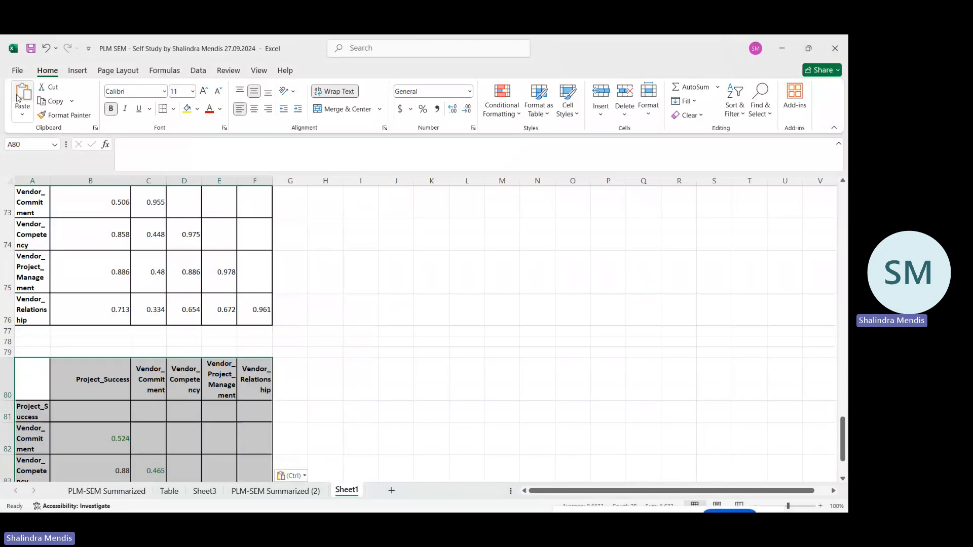
click(382, 276)
scroll(372, 288, down, 2)
scroll(371, 289, up, 1)
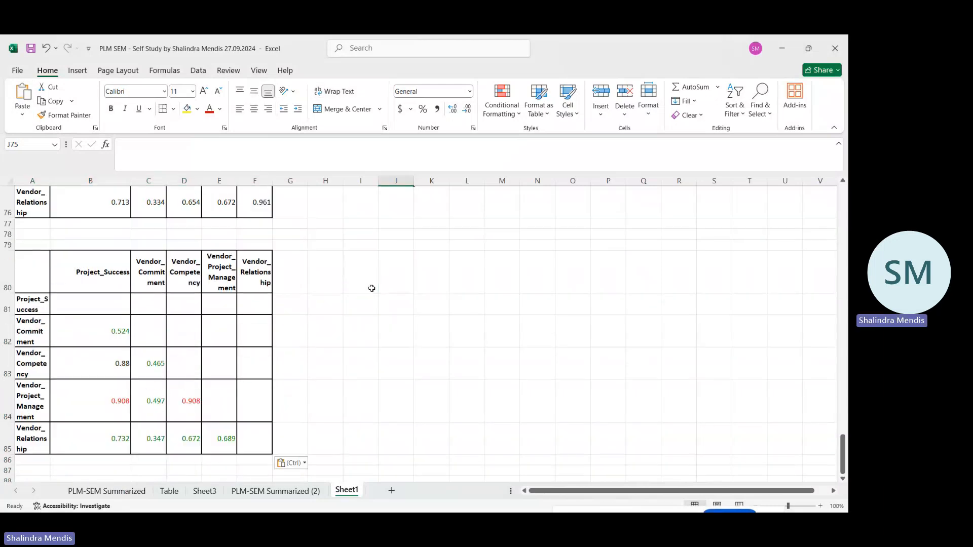
Label the HTMT matrix by entering "HTMT" in cell G82 beside it.
click(296, 341)
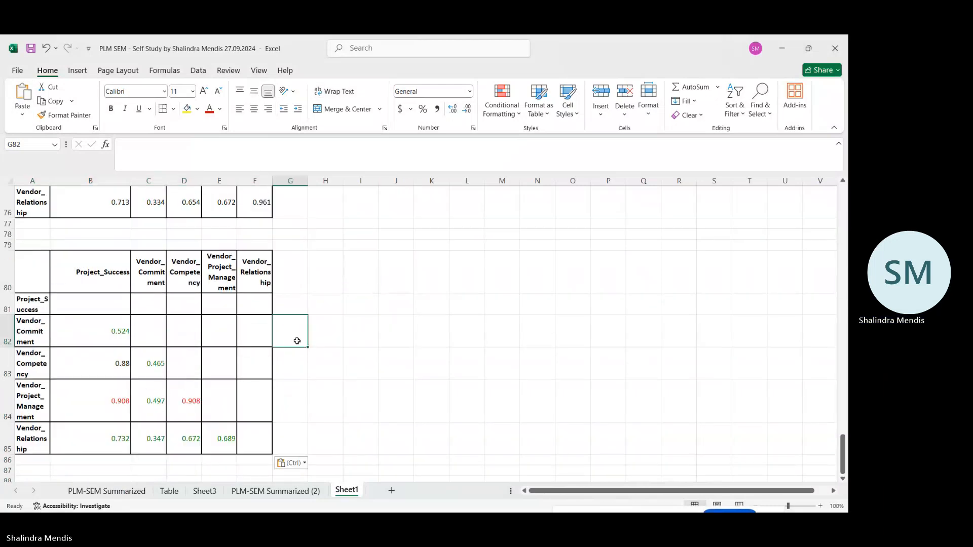
text(HTMT)
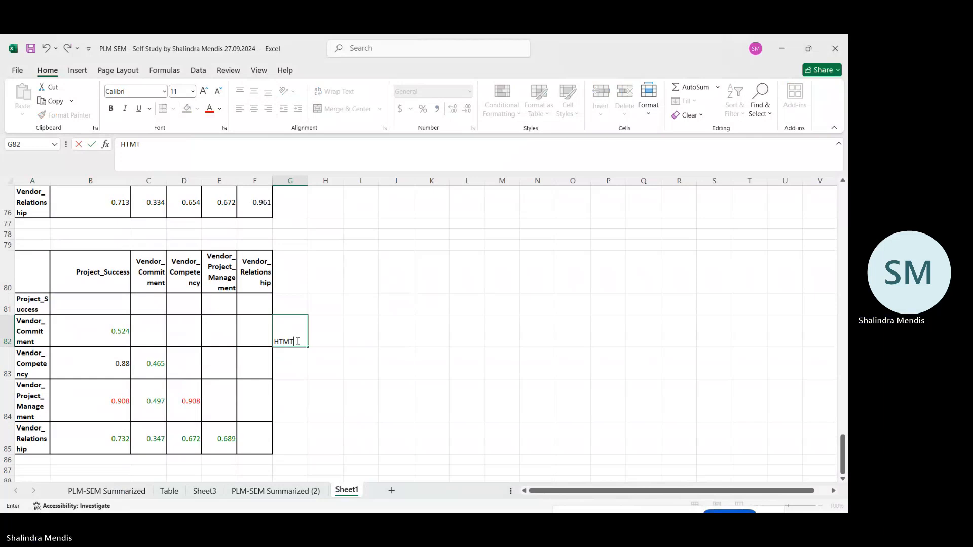
key(Return)
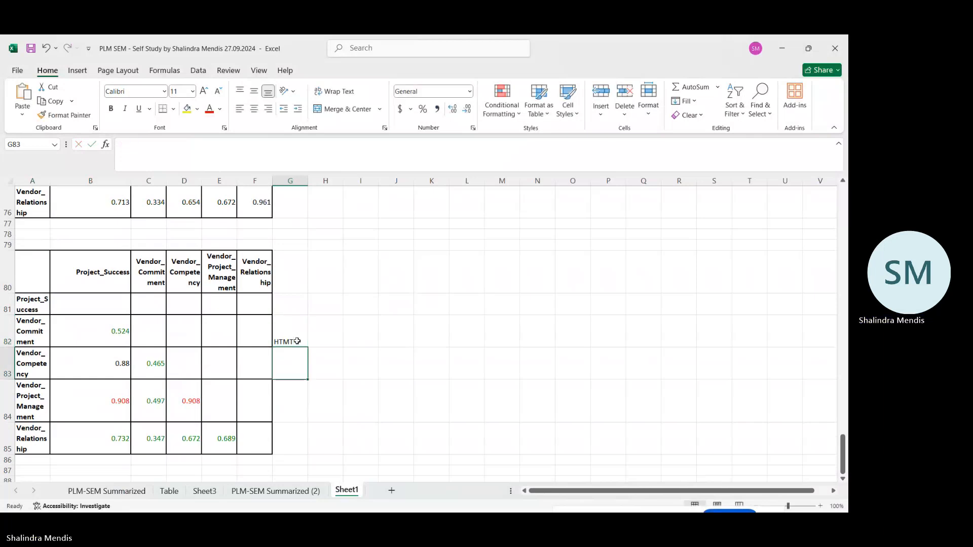
Label the table above the HTMT matrix by entering "Fornel Lacker" in cell G74 beside it.
scroll(297, 341, up, 3)
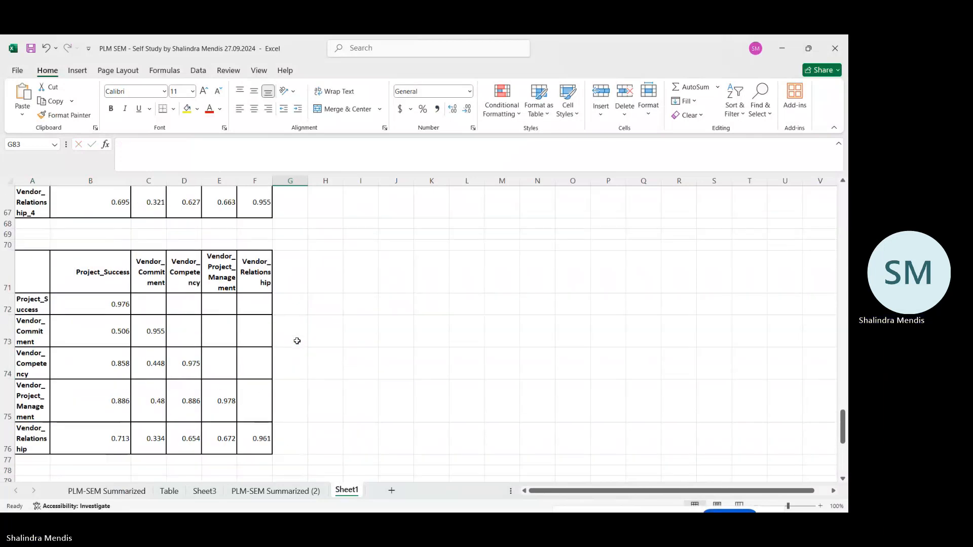
click(295, 369)
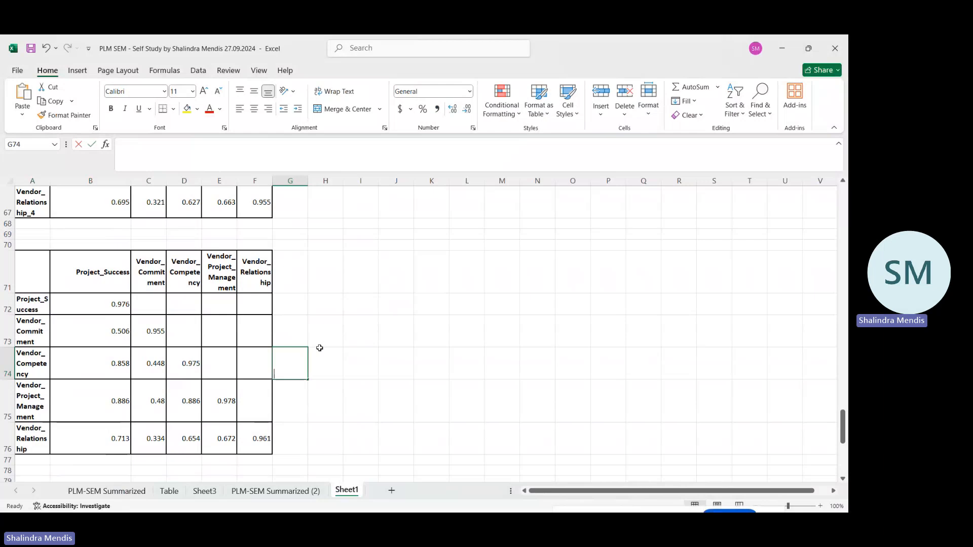
text(Forne)
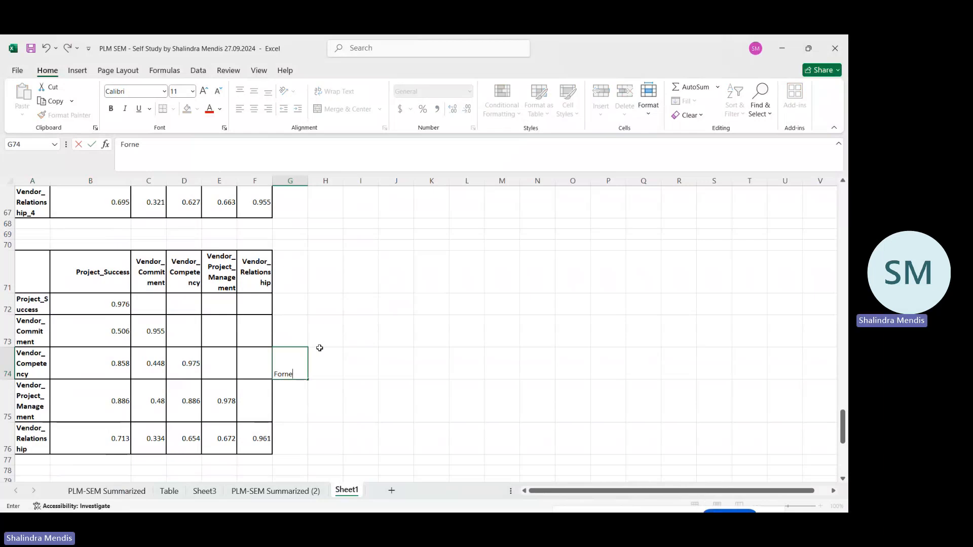
text(l La)
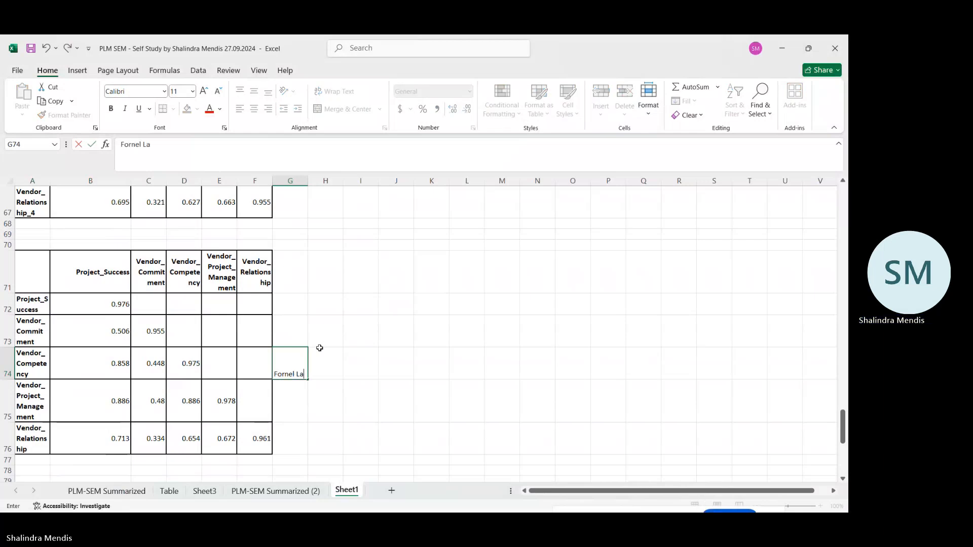
text(cker)
key(Return)
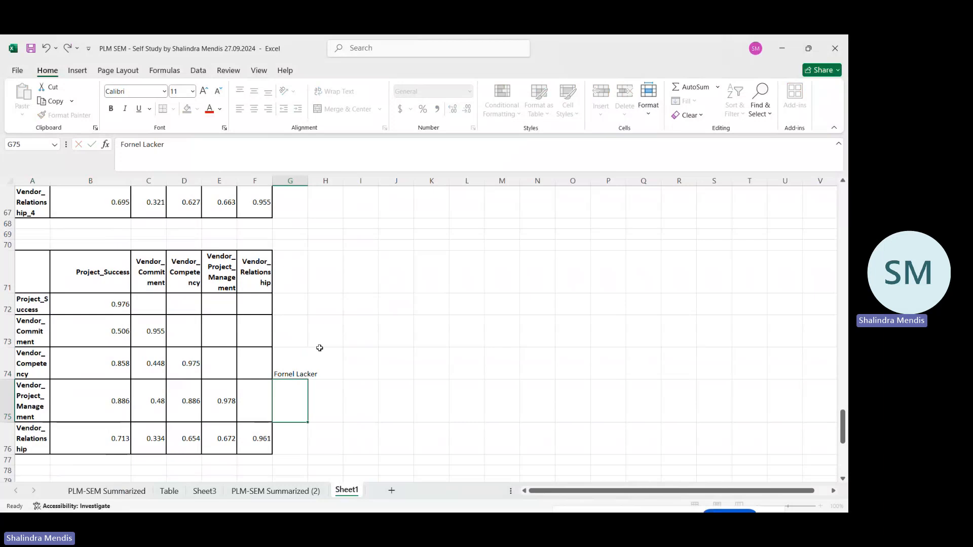
Label the table of item loadings across all constructs by entering "Cross Loadings" in cell G56 beside it.
scroll(319, 348, up, 1)
scroll(320, 348, up, 7)
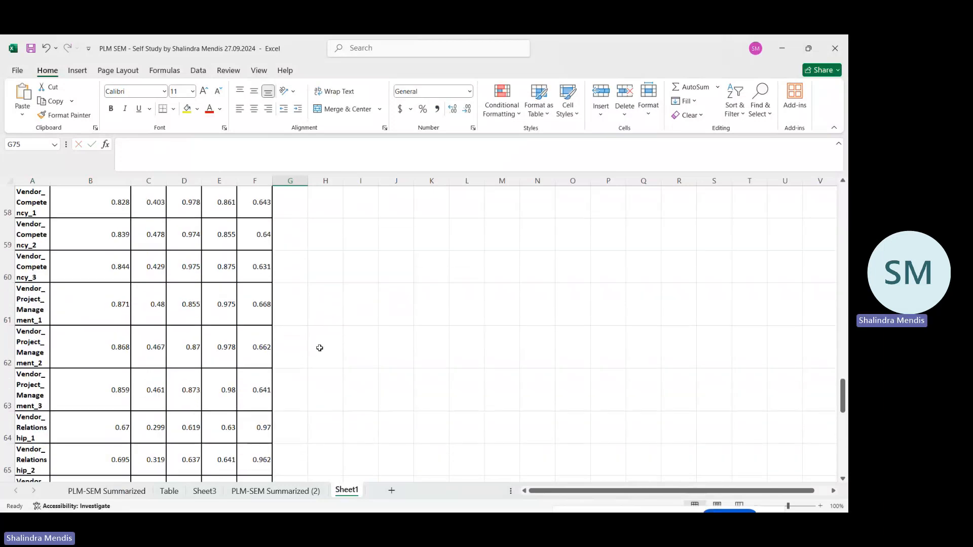
scroll(319, 348, down, 2)
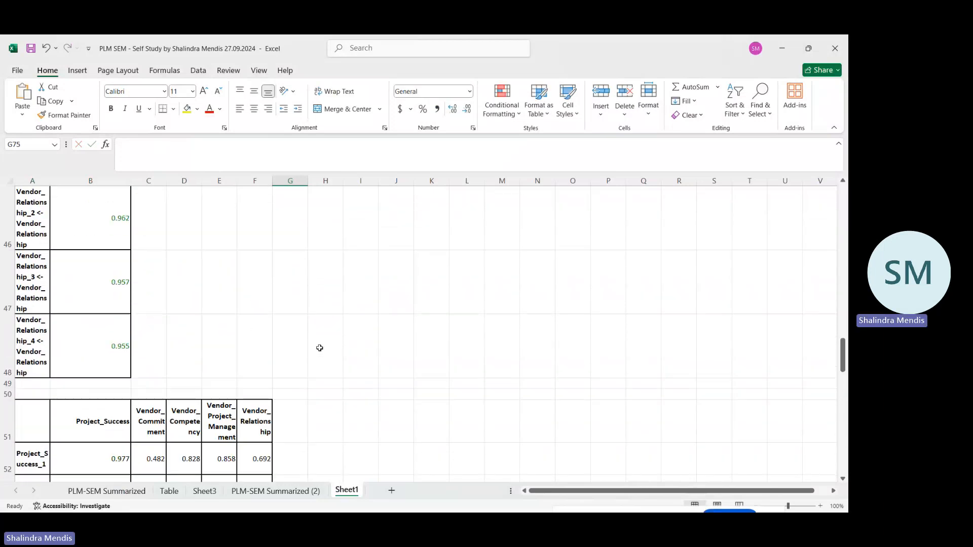
scroll(320, 348, up, 5)
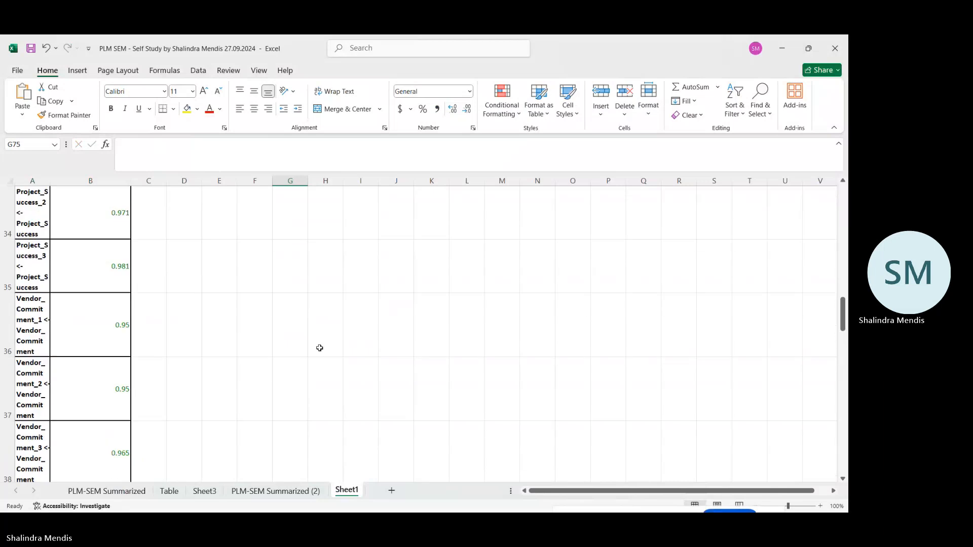
scroll(320, 348, down, 1)
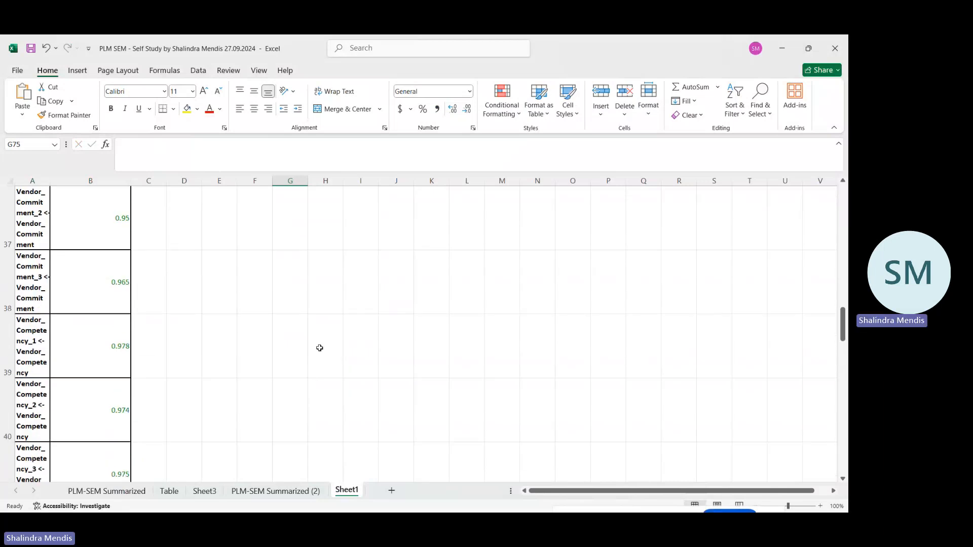
scroll(320, 348, down, 4)
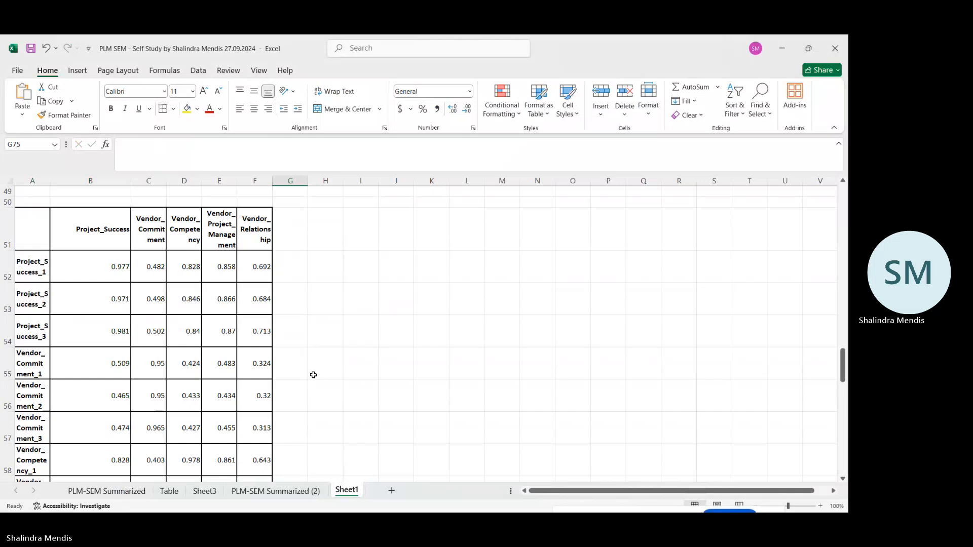
click(298, 403)
text(Cr)
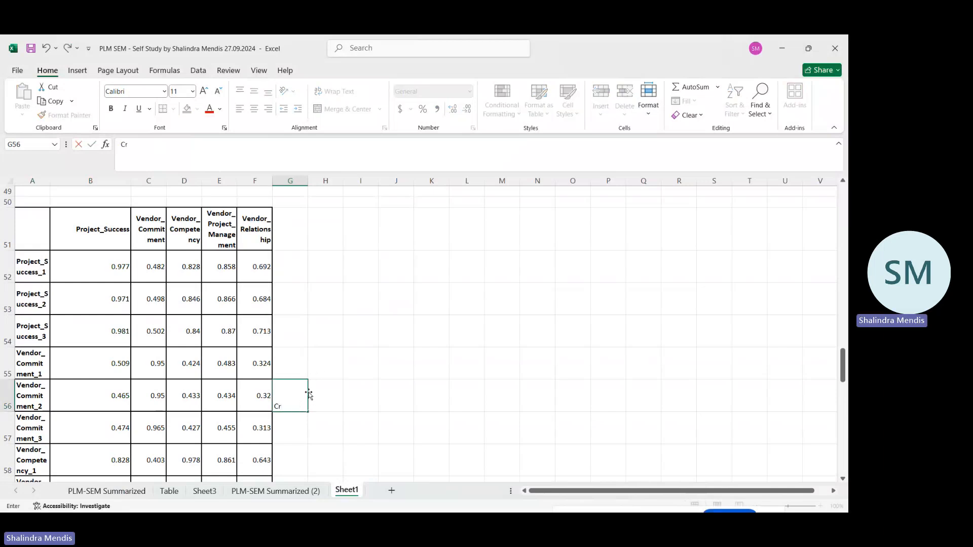
text(oss Loadings)
key(Return)
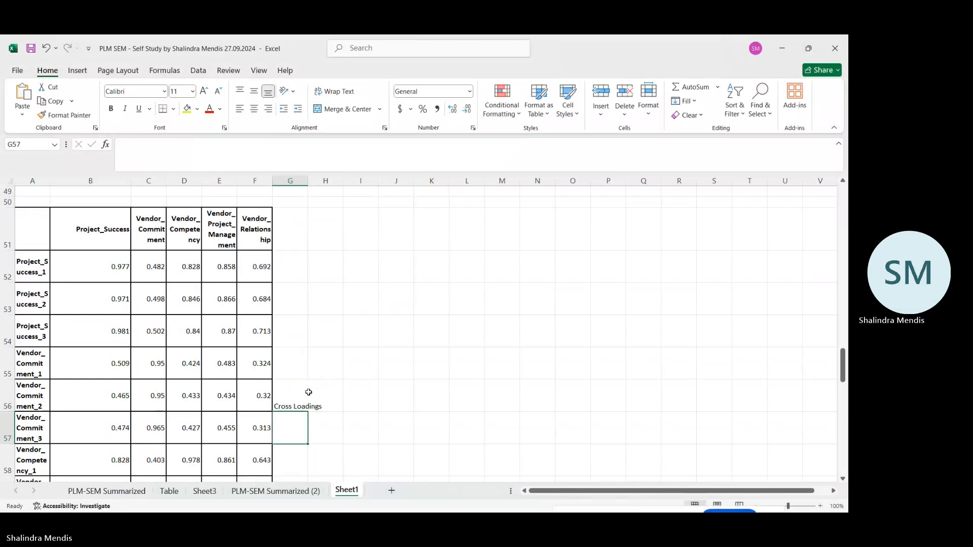
Label the outer loadings table by entering "Outer Loadings" in cell C35 beside it.
scroll(309, 392, up, 4)
scroll(308, 392, up, 3)
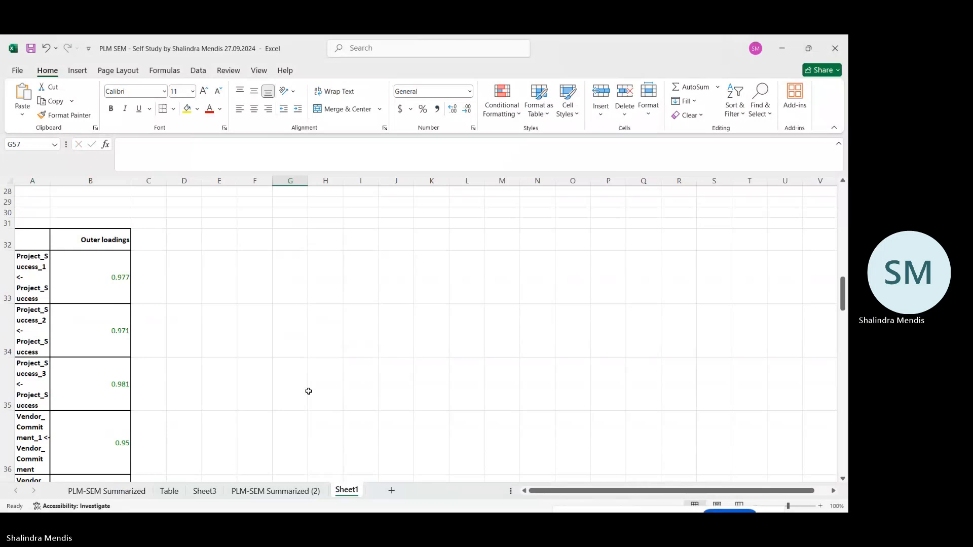
click(164, 378)
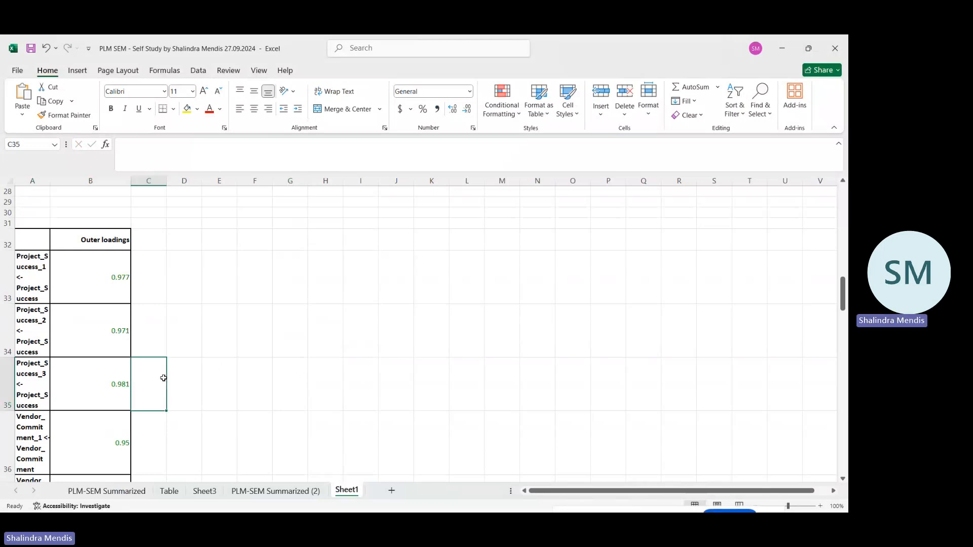
text(Oute)
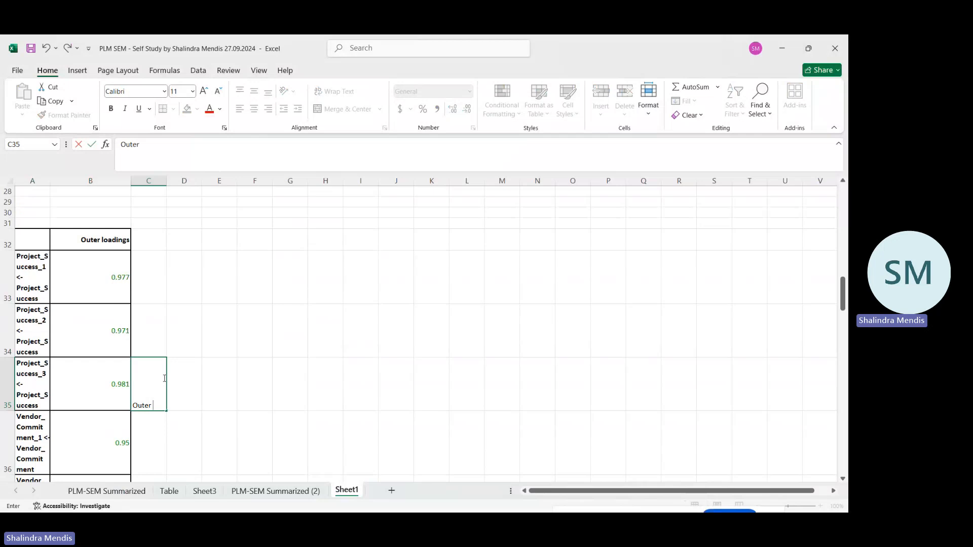
text(r Loadings)
key(Return)
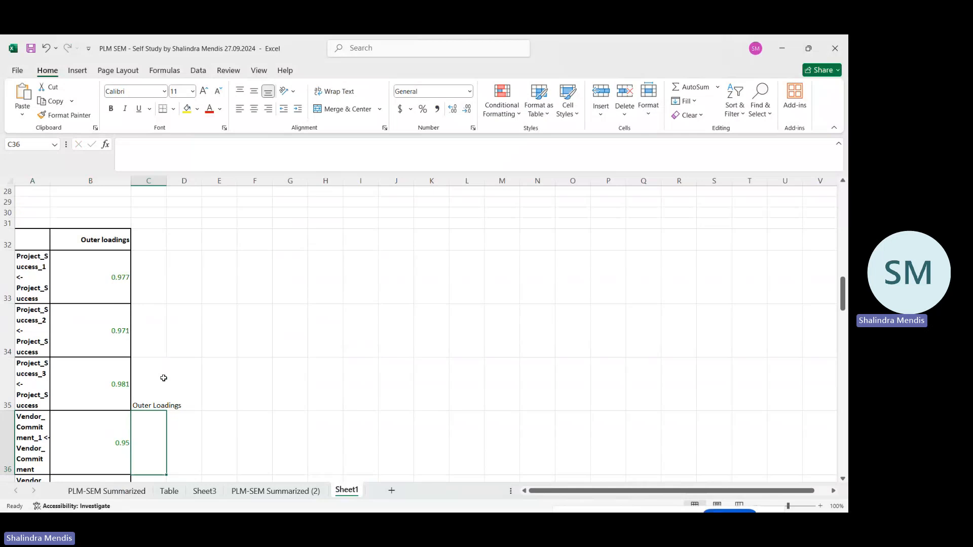
Switch back to SmartPLS, show the Heterotrait-monotrait ratio (HTMT) list, and copy it for Excel/Word.
scroll(269, 382, down, 6)
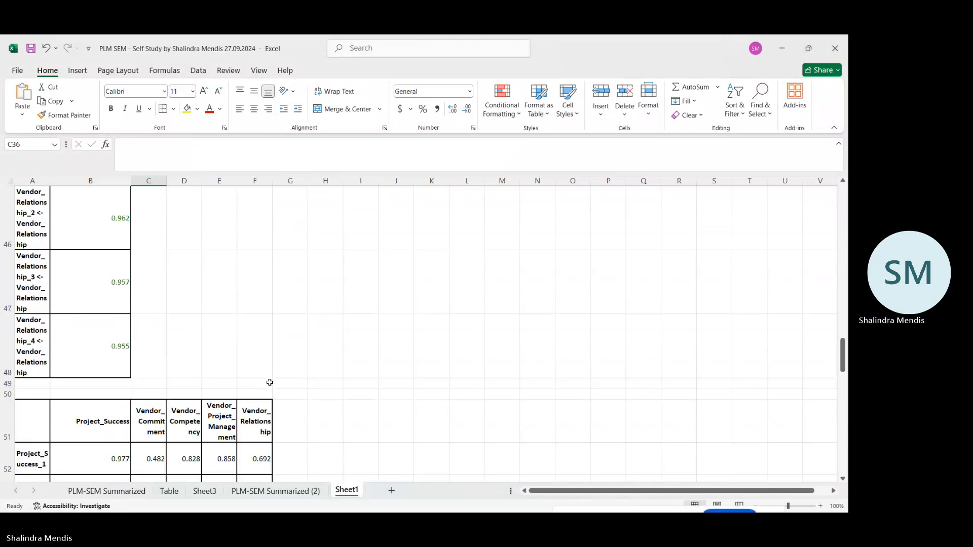
scroll(270, 383, down, 12)
scroll(269, 382, up, 2)
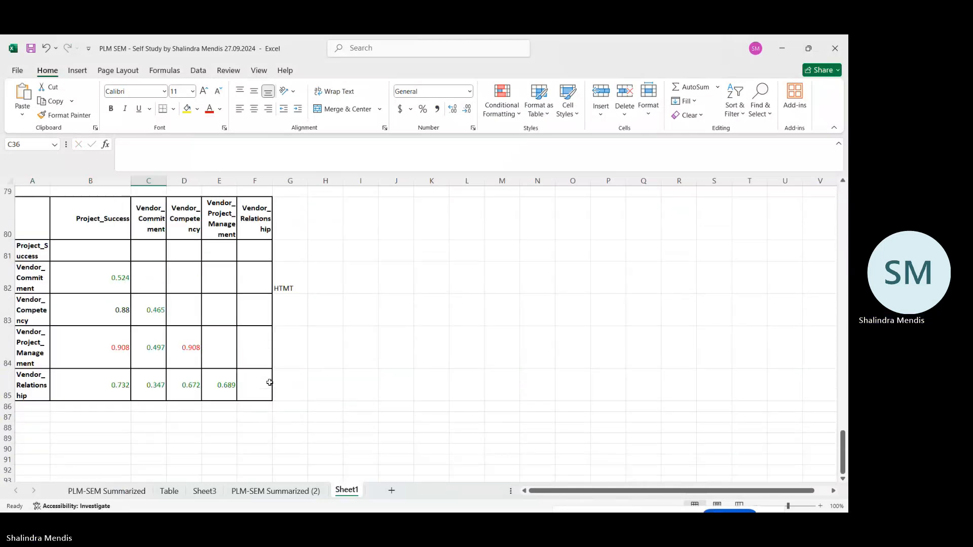
mouse_move(349, 510)
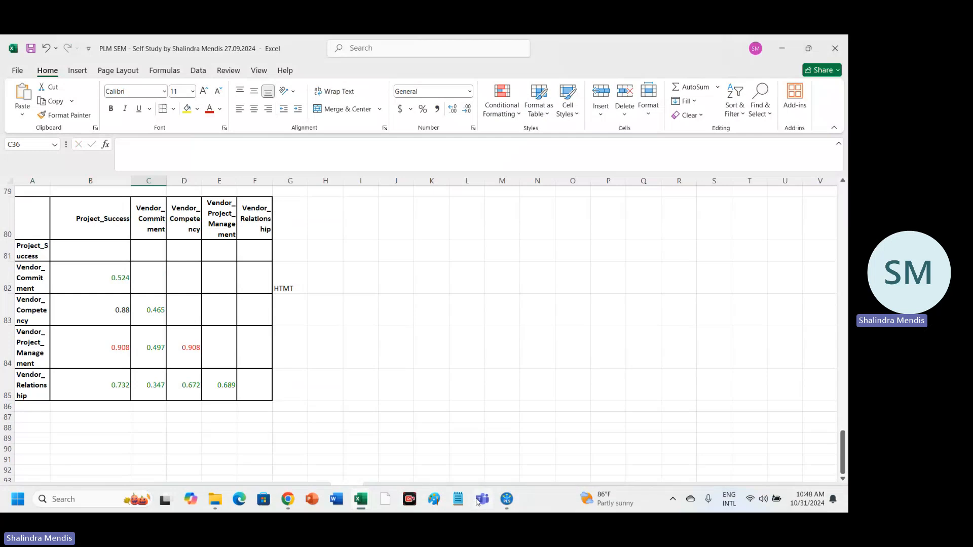
mouse_move(508, 500)
click(512, 456)
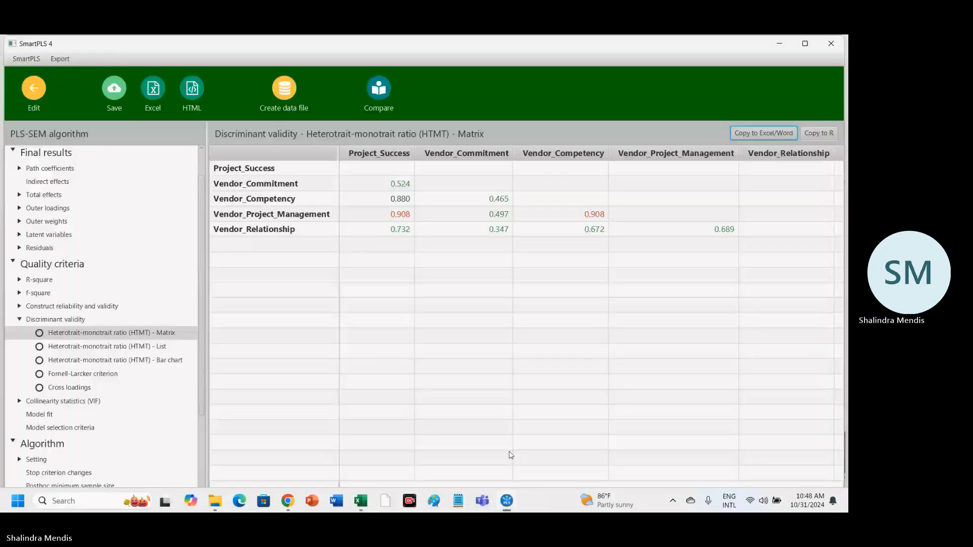
click(151, 350)
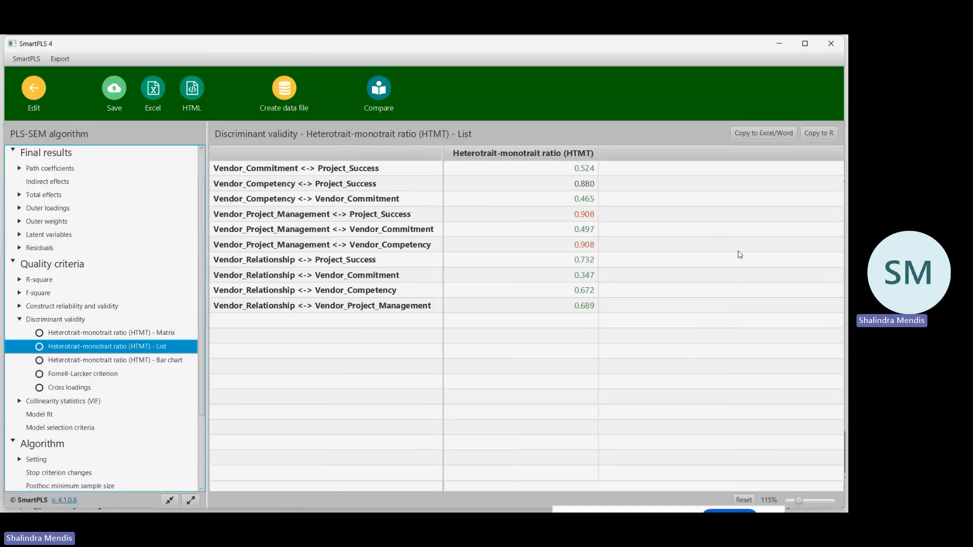
click(769, 133)
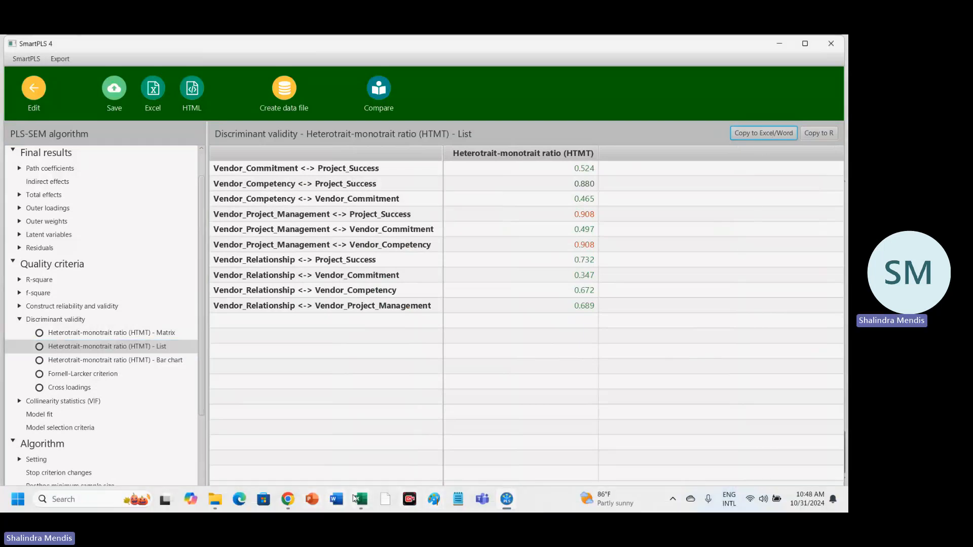
Switch to the PLM SEM Excel workbook and paste the HTMT list at cell A88 of Sheet1, below the HTMT matrix.
mouse_move(360, 499)
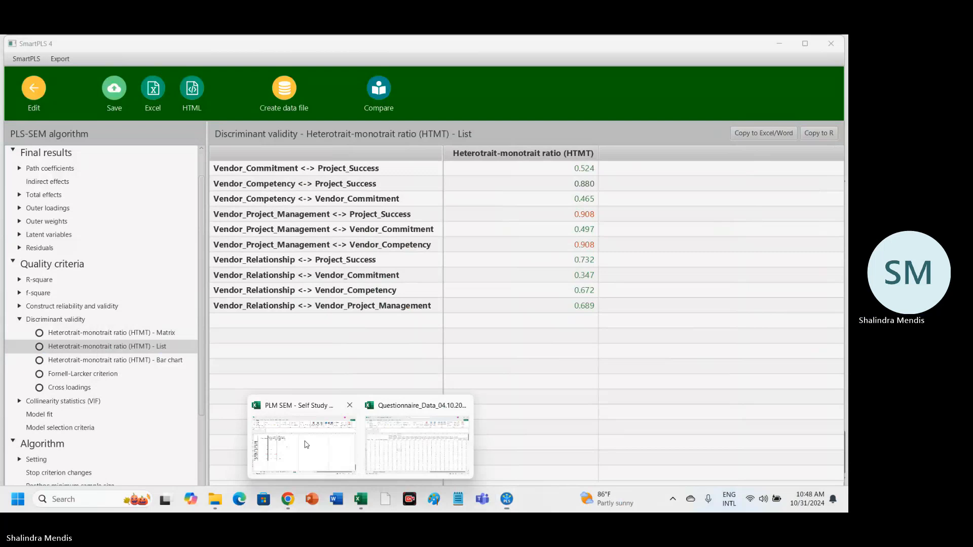
click(306, 444)
click(43, 431)
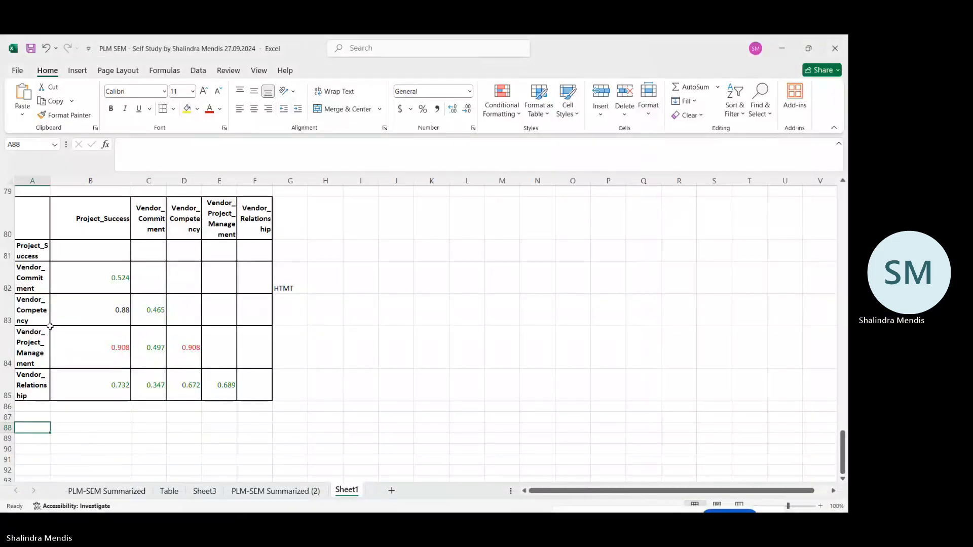
click(23, 97)
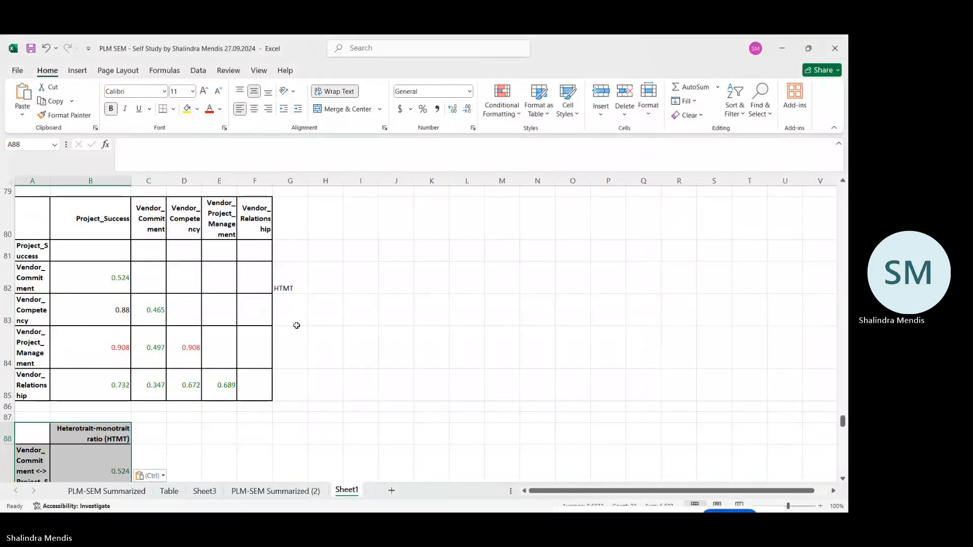
click(395, 347)
scroll(260, 362, down, 4)
scroll(260, 363, down, 3)
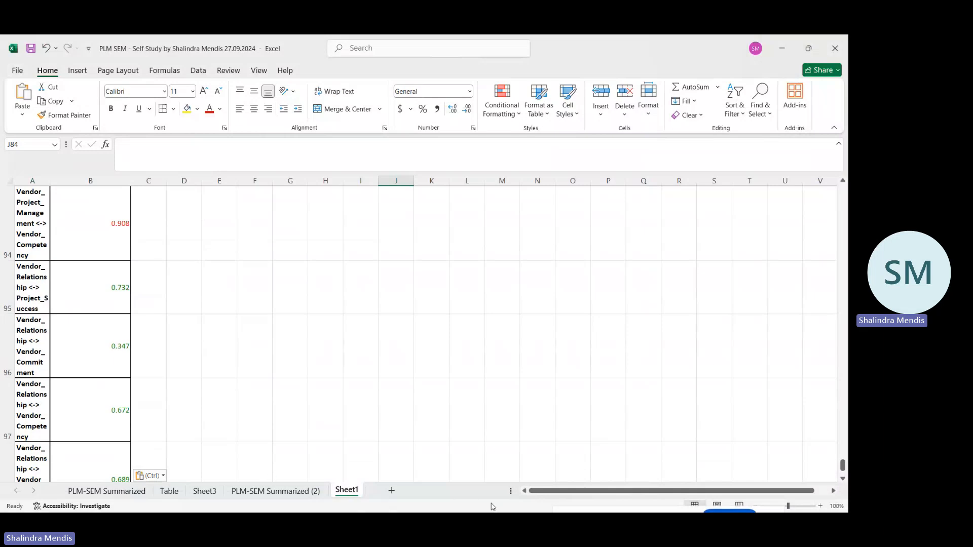
Switch back to SmartPLS, show the Heterotrait-monotrait ratio (HTMT) bar chart, and capture the whole chart area as a screen snip.
mouse_move(491, 503)
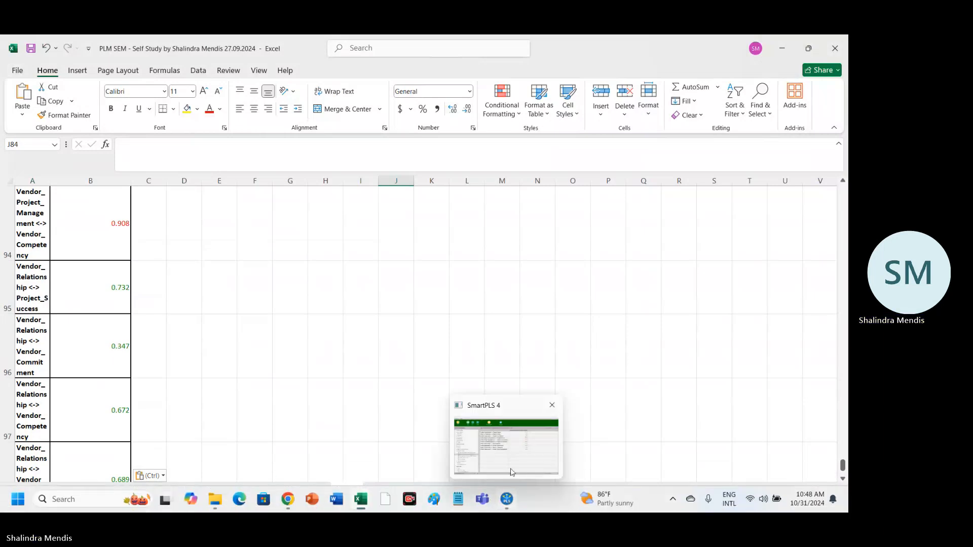
click(521, 405)
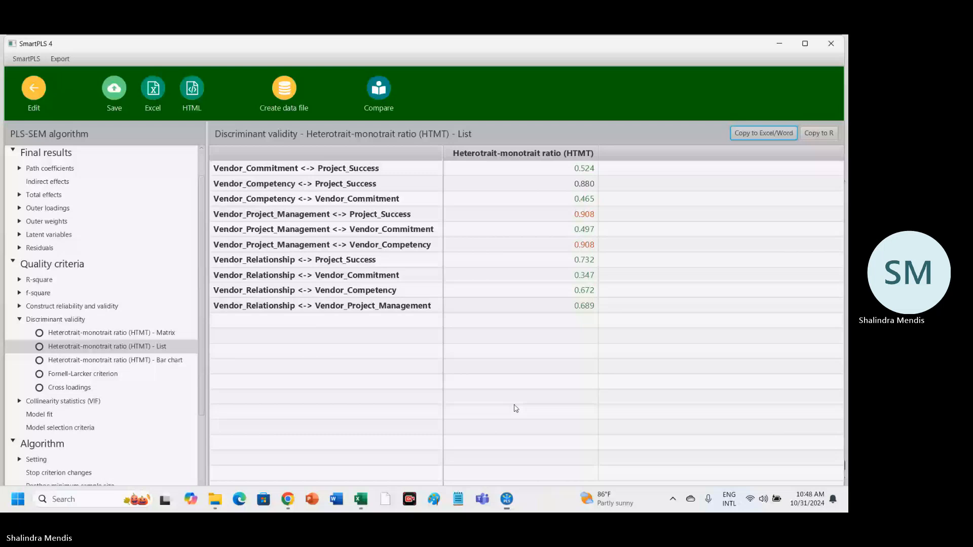
click(147, 361)
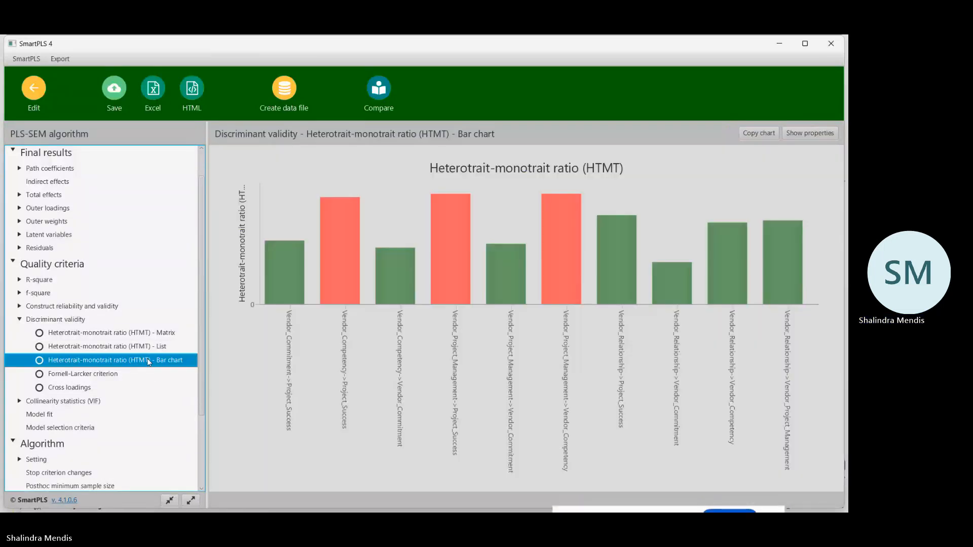
click(764, 135)
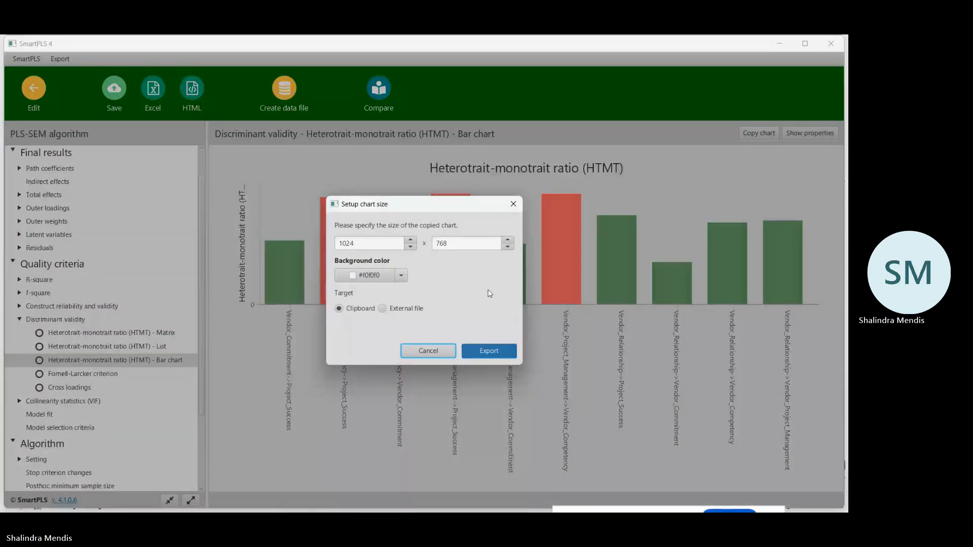
click(513, 204)
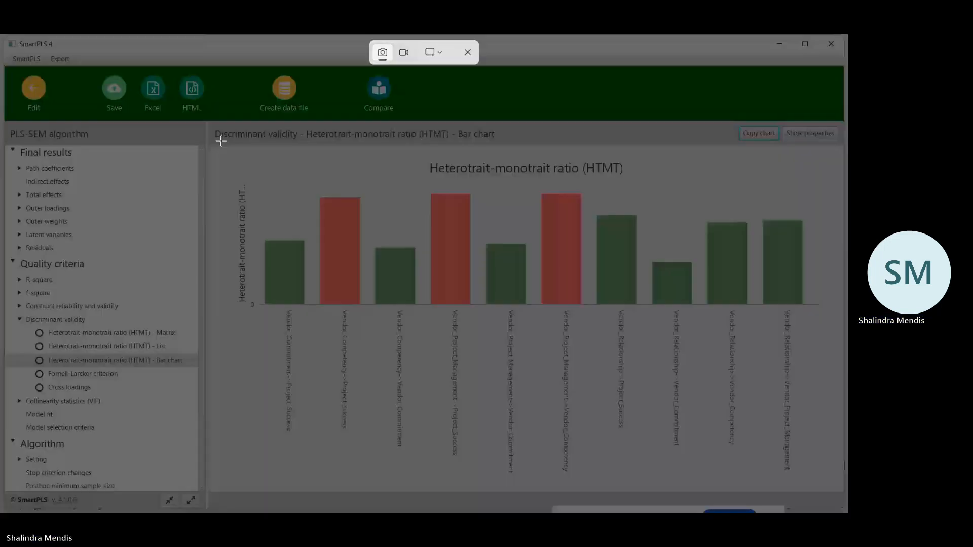
drag(210, 122, 839, 479)
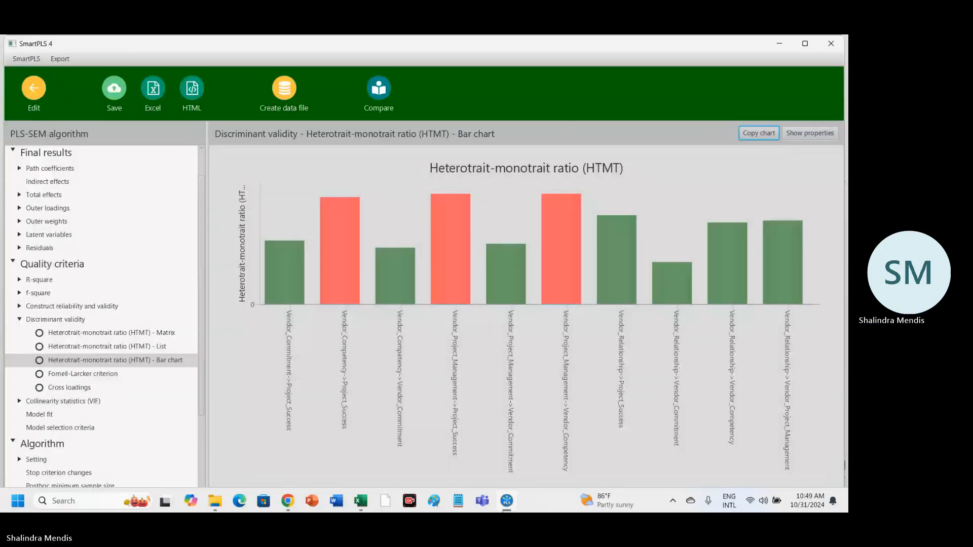
Switch to the PLM SEM Excel workbook and paste the HTMT bar chart snip at cell A101 of Sheet1, below the HTMT list.
mouse_move(360, 501)
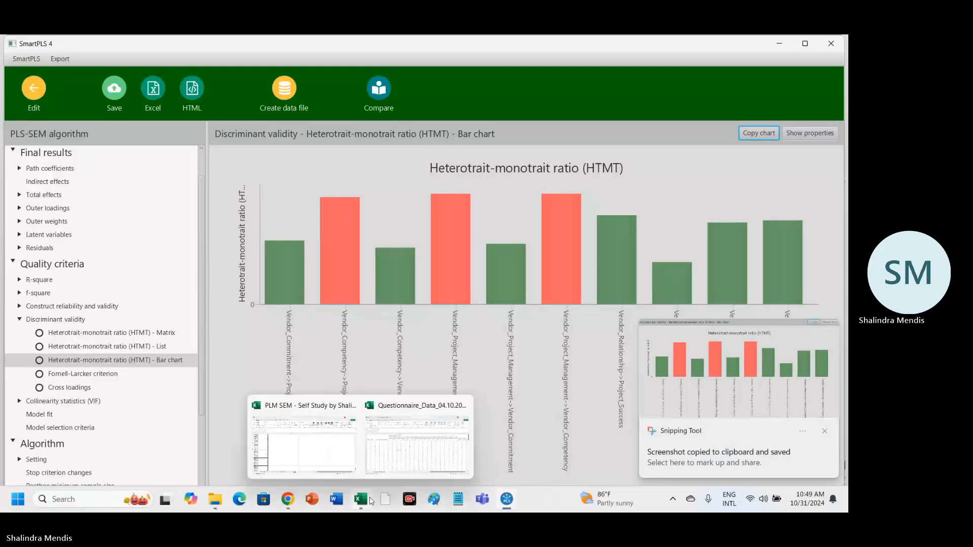
click(293, 454)
scroll(324, 401, down, 3)
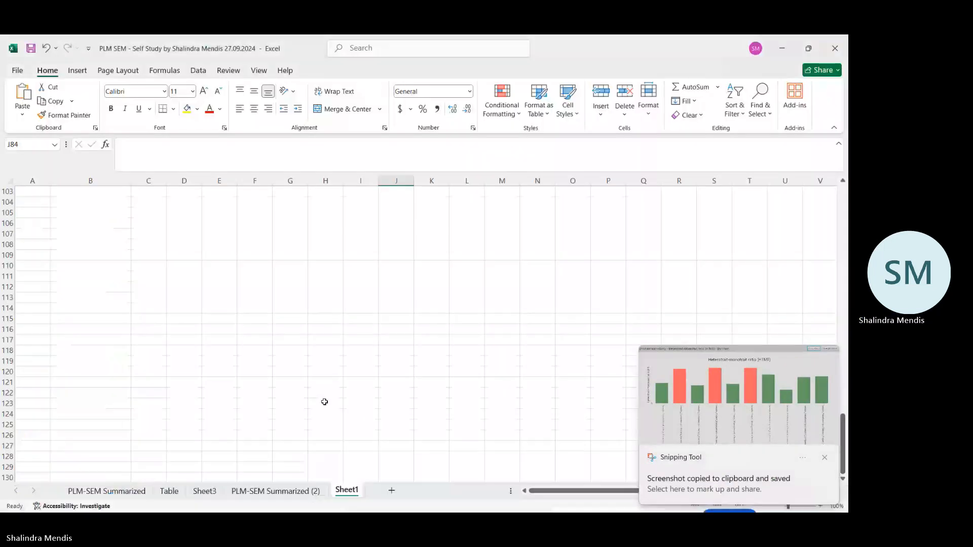
scroll(324, 401, up, 4)
scroll(324, 402, down, 2)
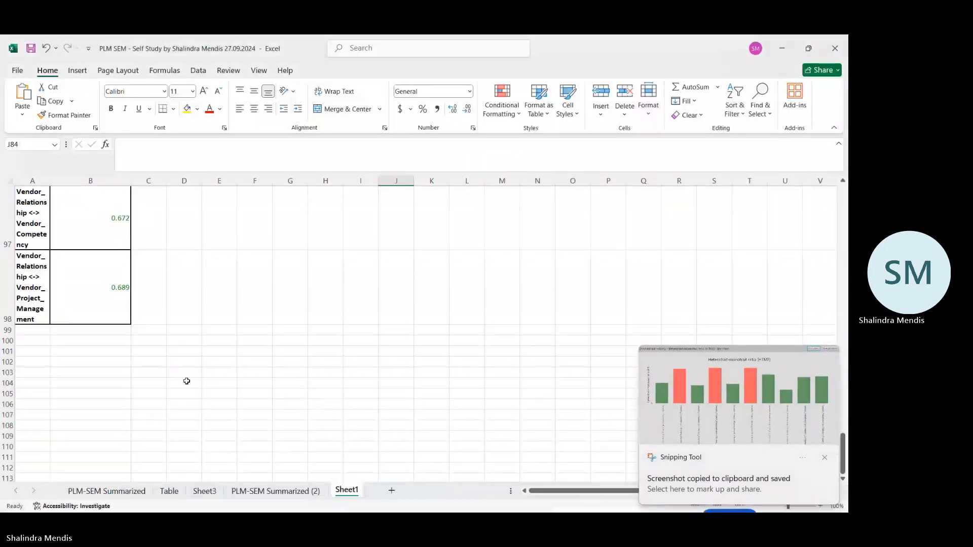
click(44, 349)
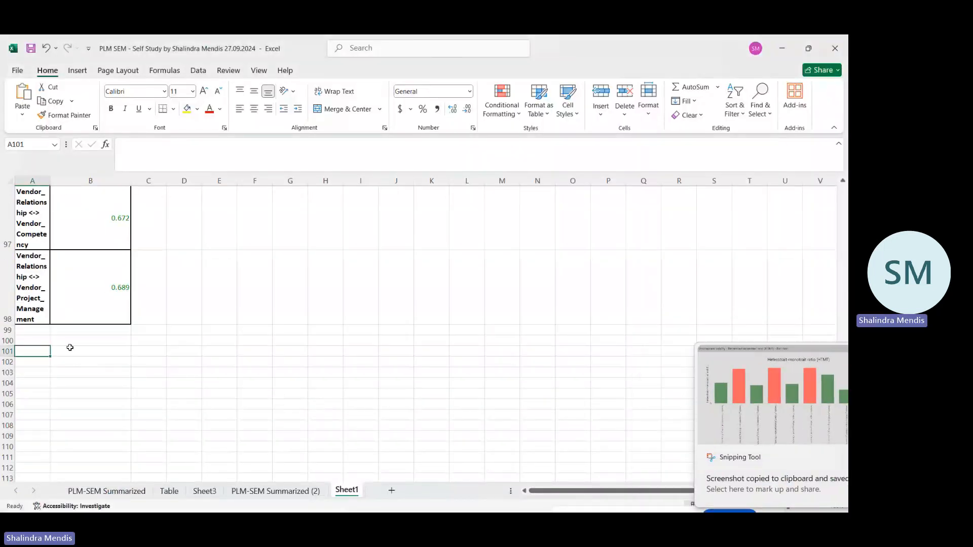
click(23, 93)
click(404, 281)
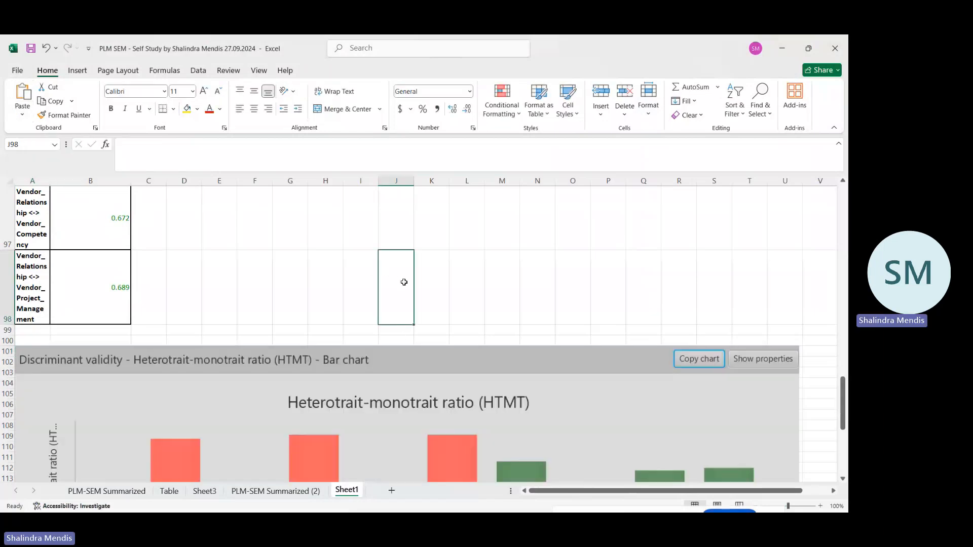
scroll(404, 283, down, 3)
scroll(404, 284, down, 3)
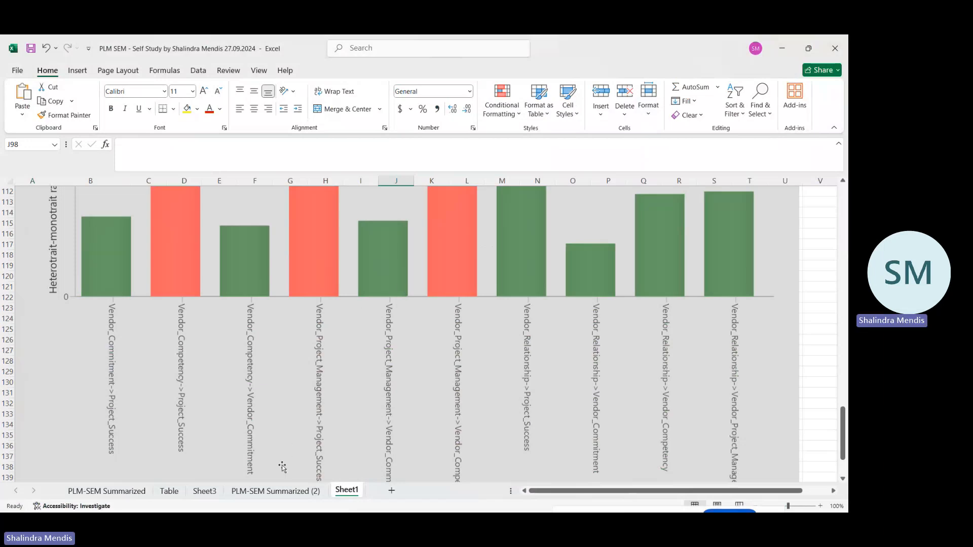
Examine the HTMT criterion and the Step 2 structural model criteria in the PLM-SEM Summarized (2) sheet's flowchart.
click(270, 491)
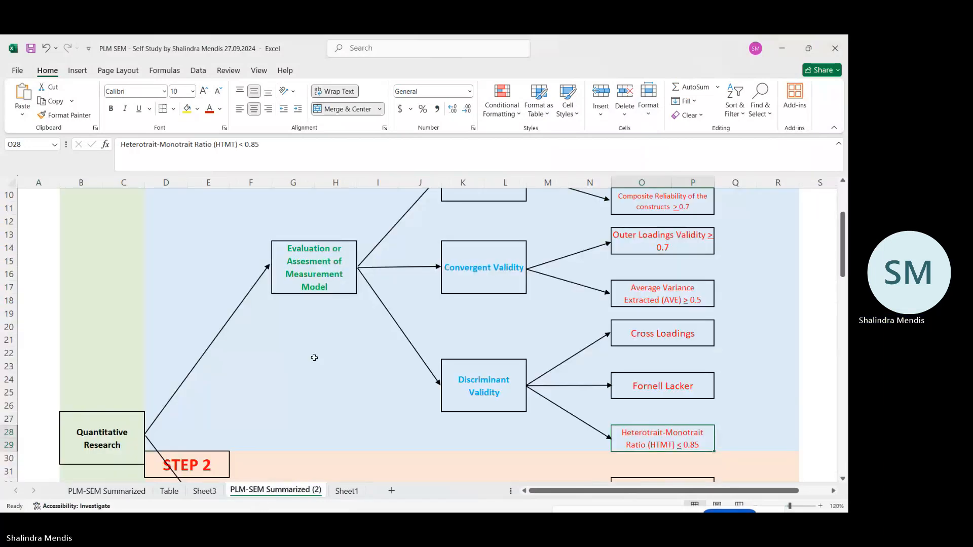
scroll(315, 359, down, 1)
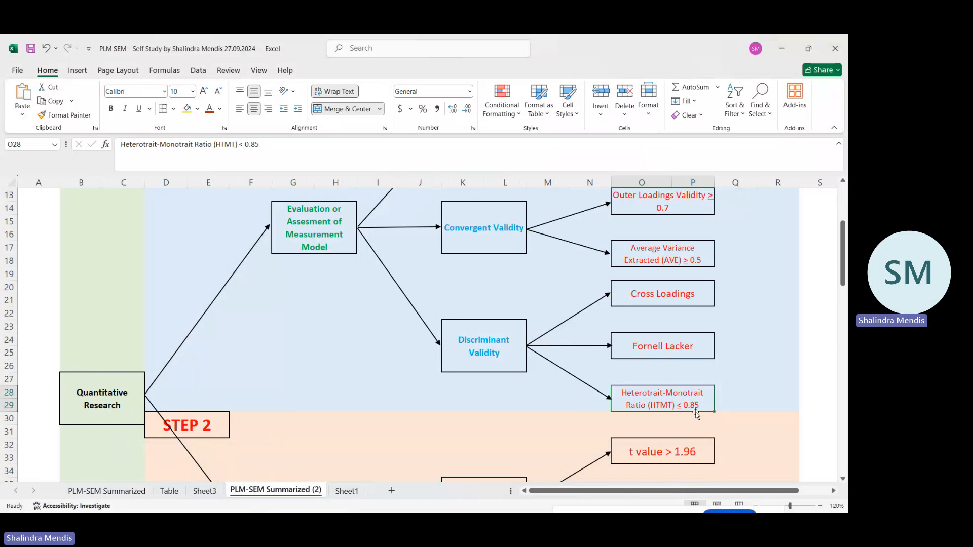
click(735, 404)
click(675, 398)
click(730, 391)
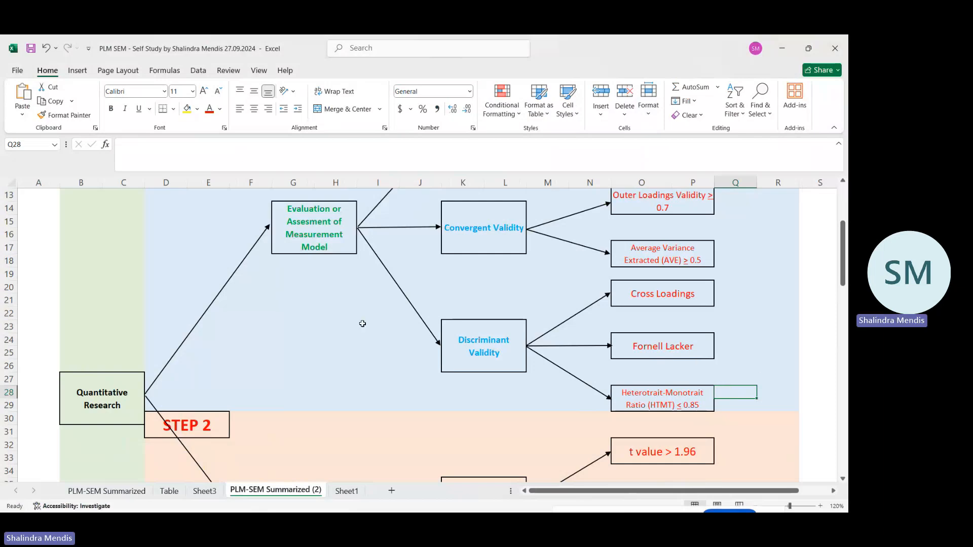
scroll(362, 323, down, 3)
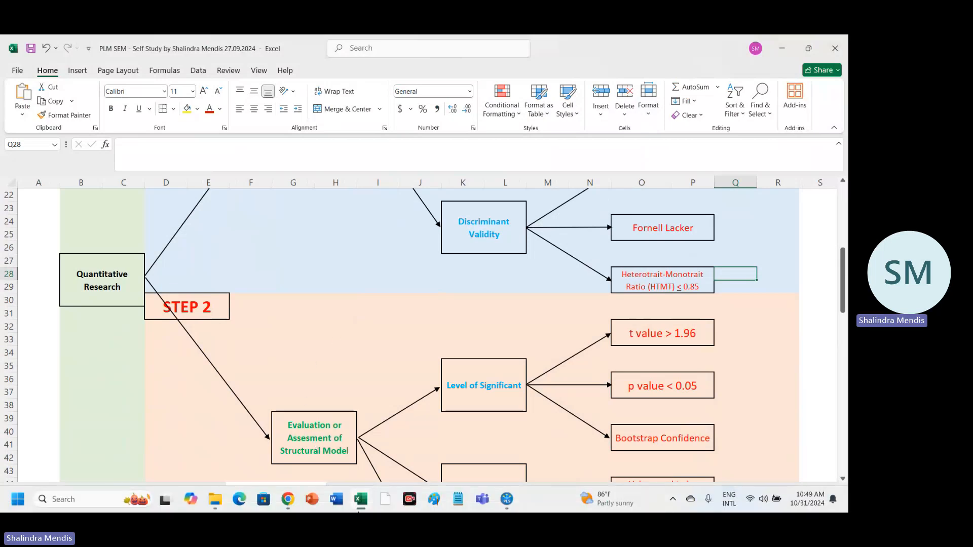
Switch back to SmartPLS and save the PLS report in the ICBT_Data_Analysis_Video project, appending "-H" to the suggested file name.
mouse_move(511, 504)
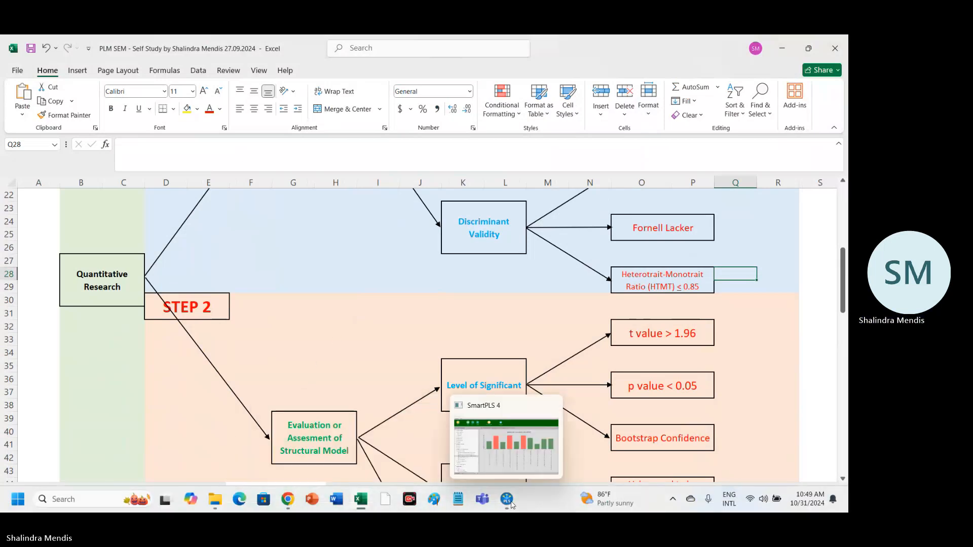
click(510, 472)
click(116, 90)
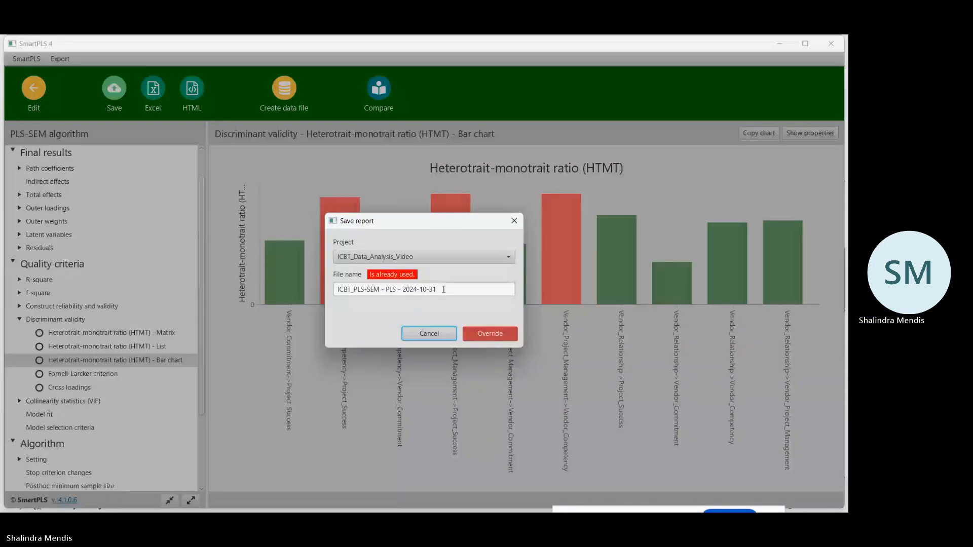
click(444, 289)
text(-SEM - PLS - 2024-10-31-)
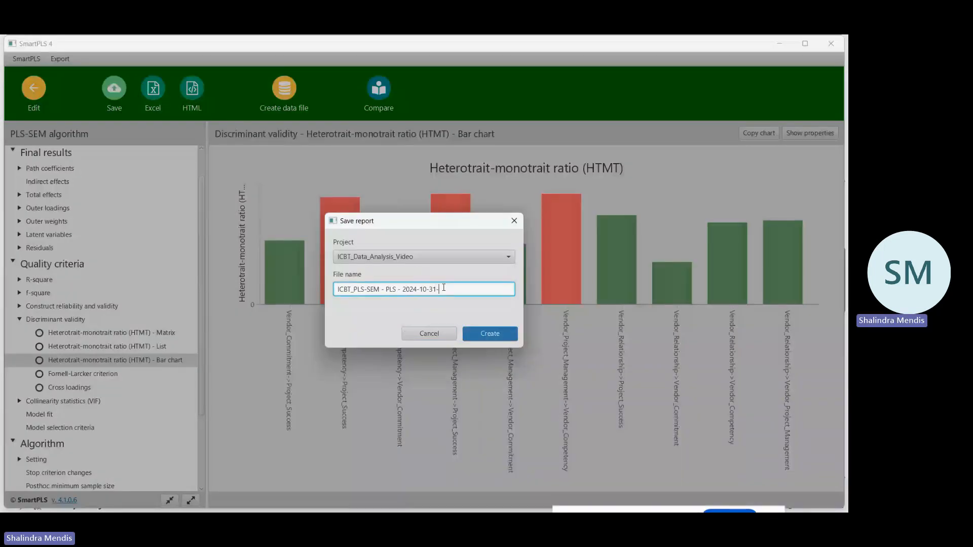
text(H)
click(489, 334)
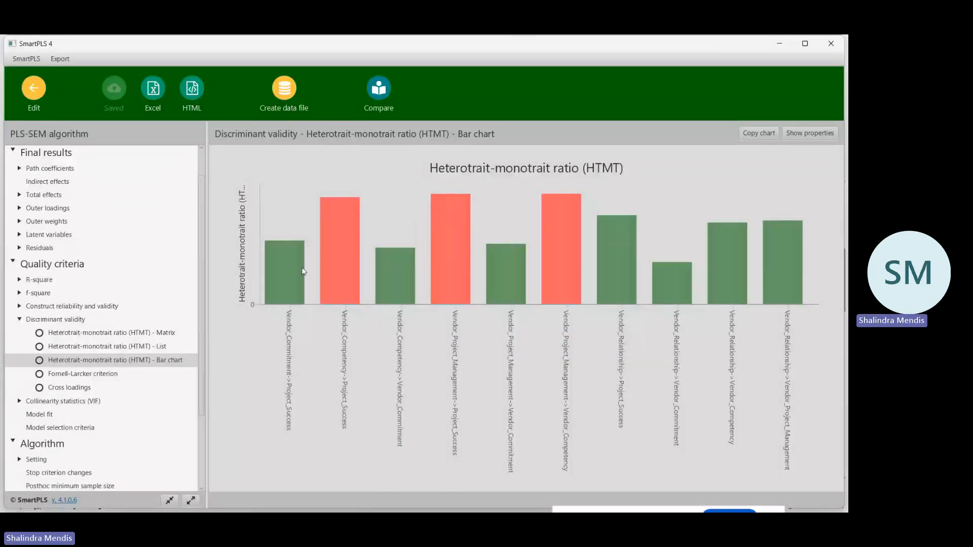
Return to the ICBT_PLS-SEM model and run Bootstrapping with 5000 subsamples and the Path weighting scheme.
click(34, 90)
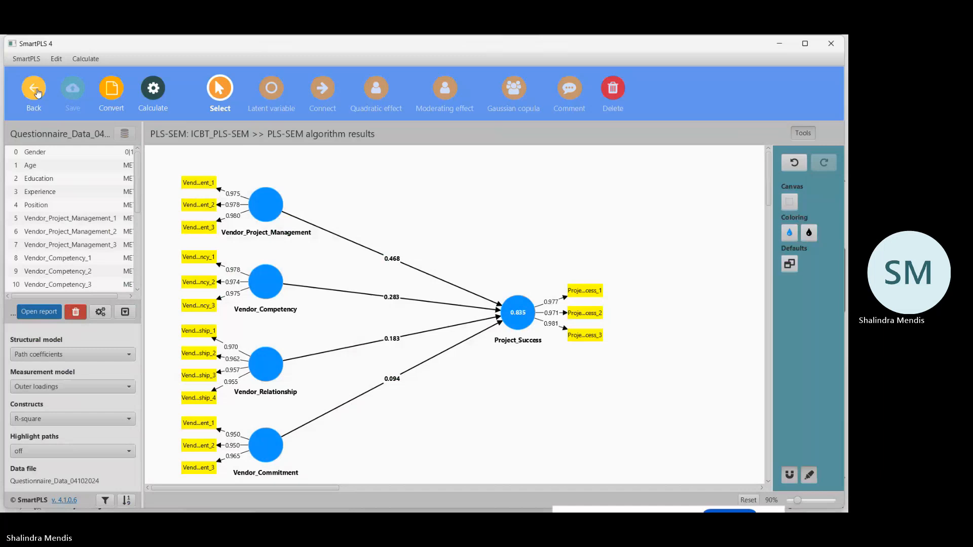
click(154, 94)
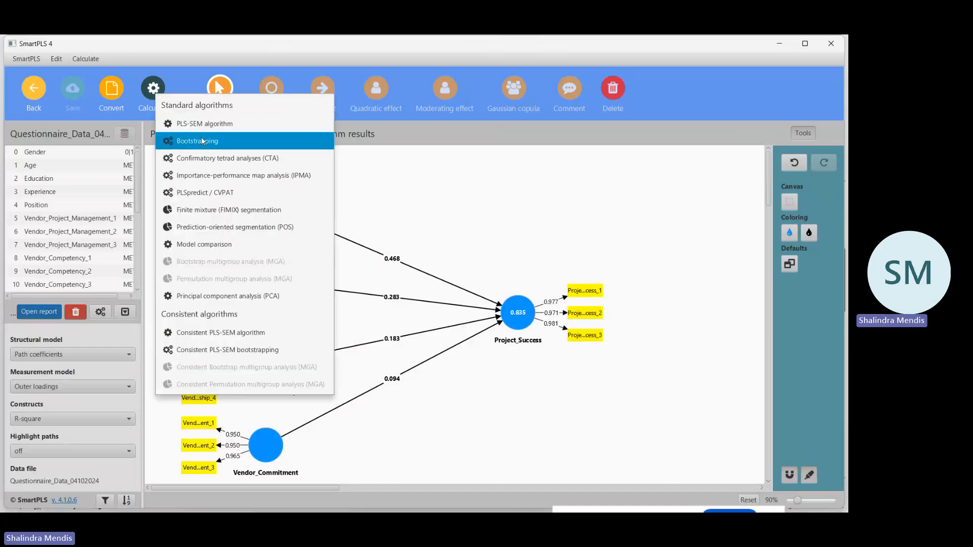
click(202, 140)
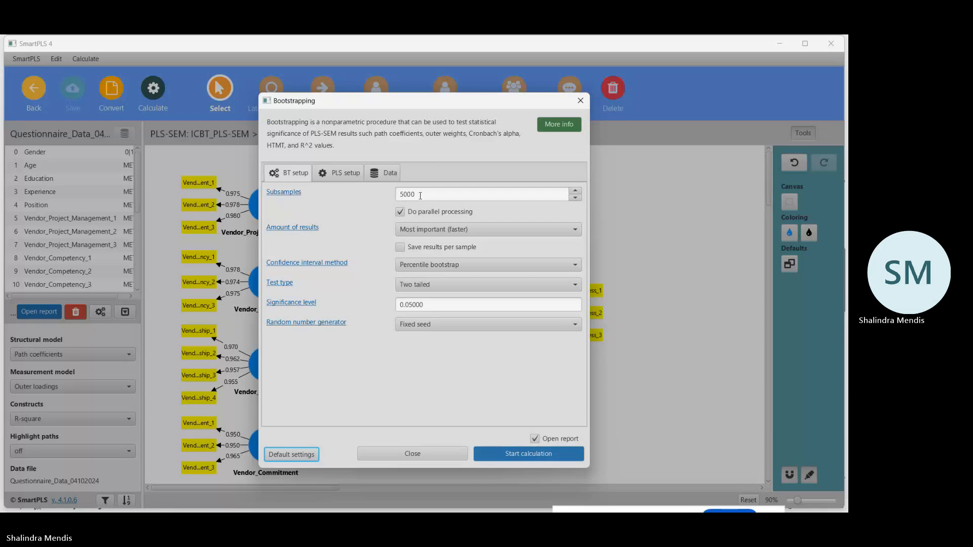
click(342, 174)
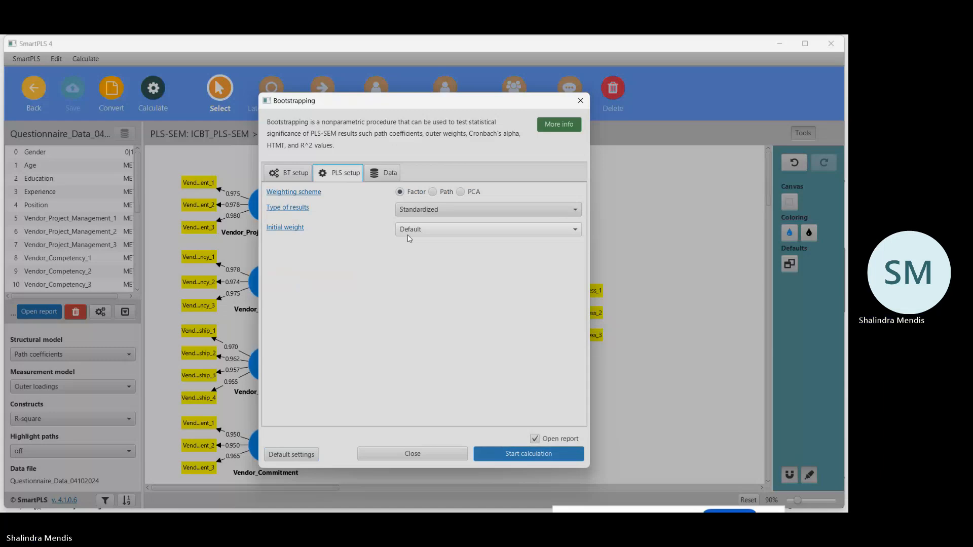
click(432, 192)
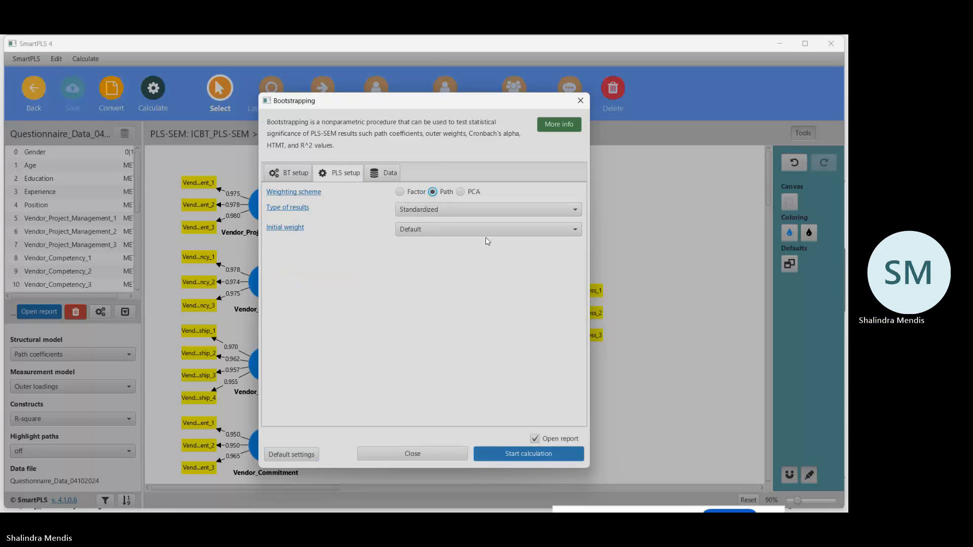
click(384, 173)
click(346, 173)
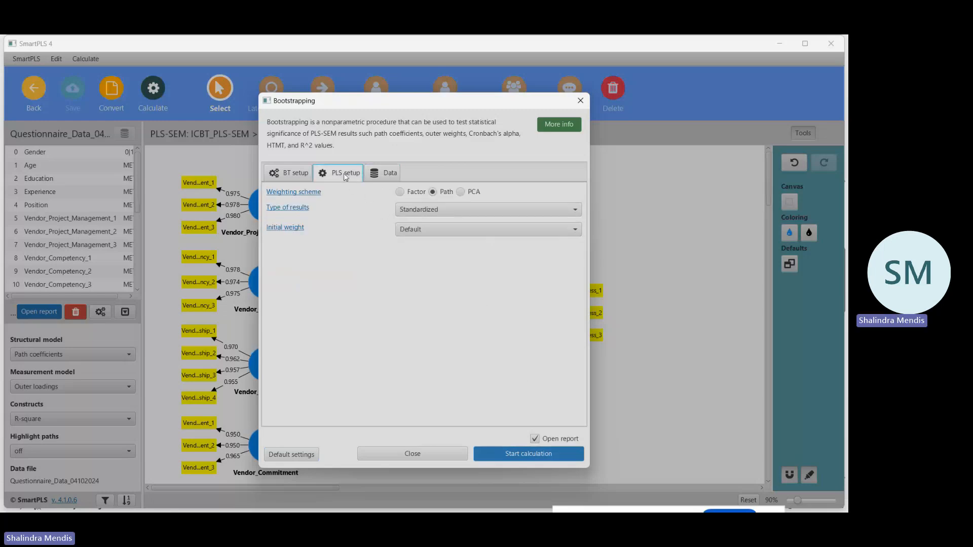
click(297, 172)
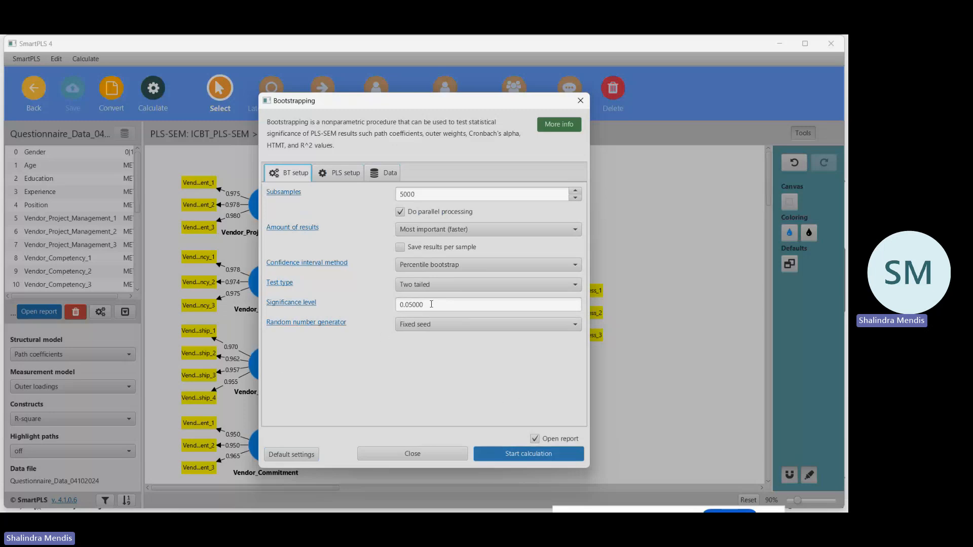
click(529, 454)
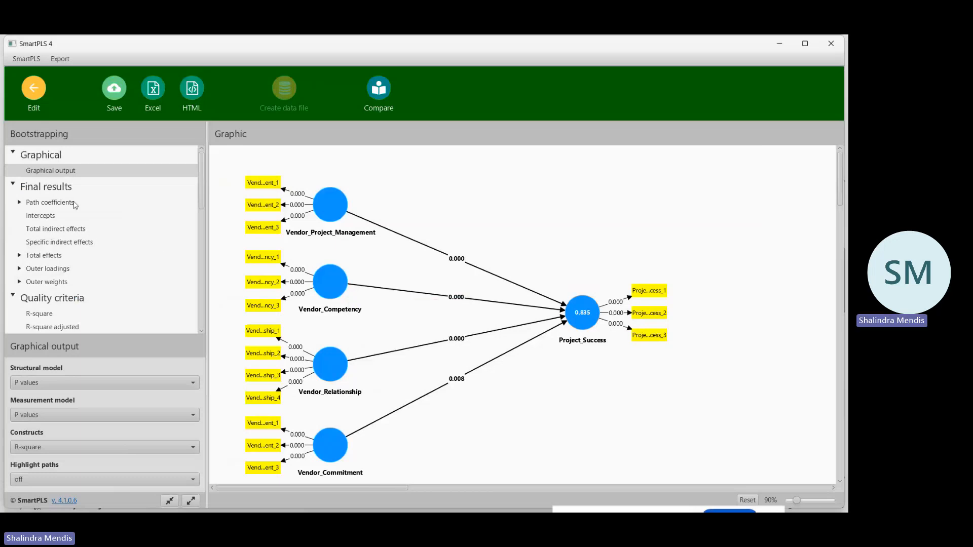
Show the bootstrapped path coefficients' Mean, STDEV, T values, p values table and copy it for Excel/Word.
click(40, 190)
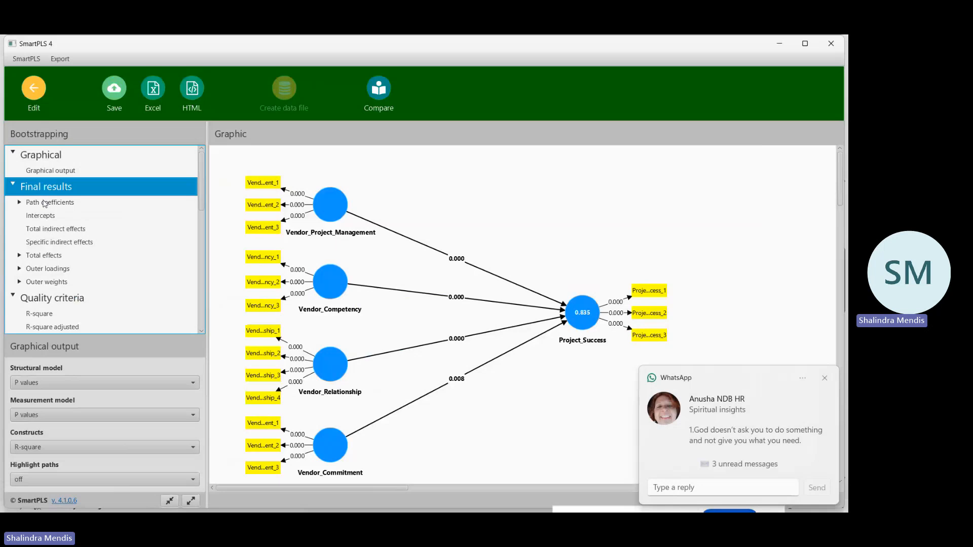
click(44, 202)
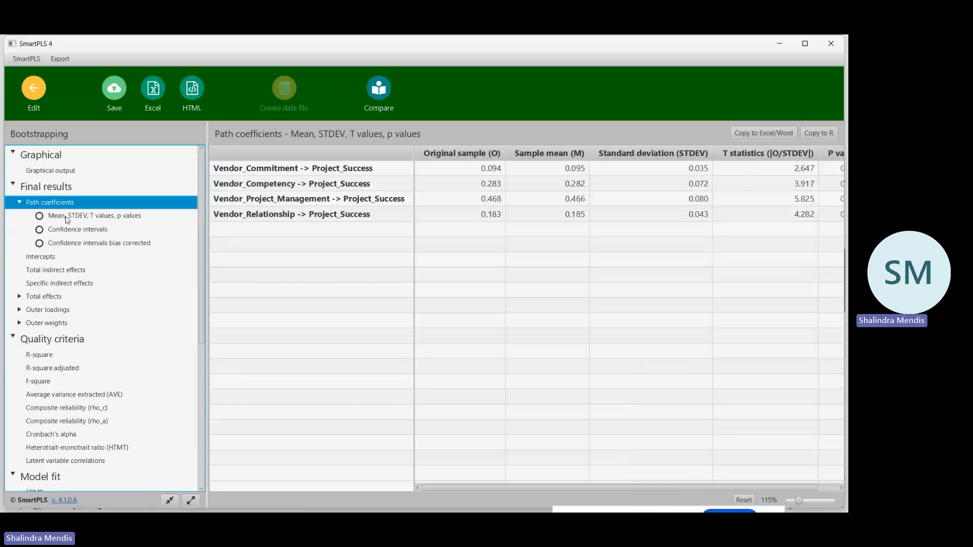
click(67, 217)
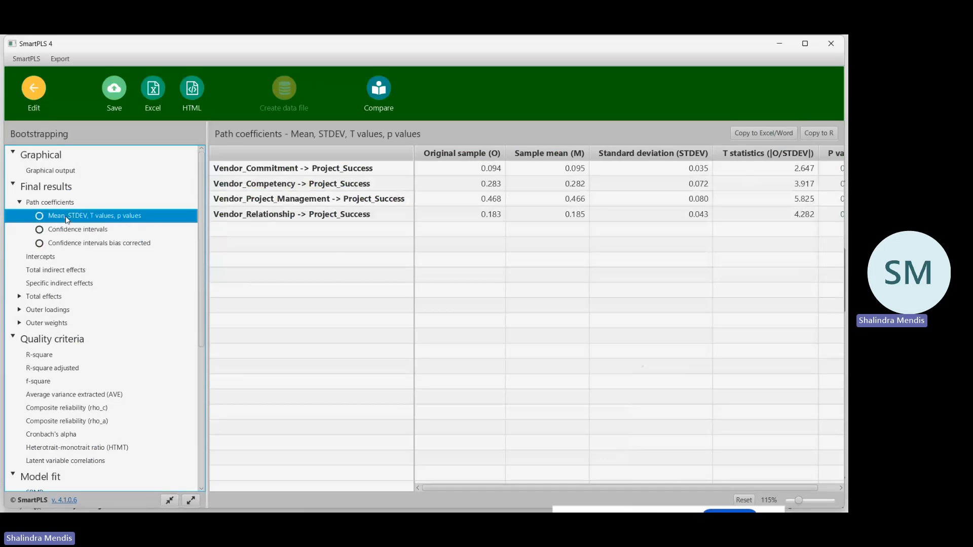
drag(491, 487, 448, 491)
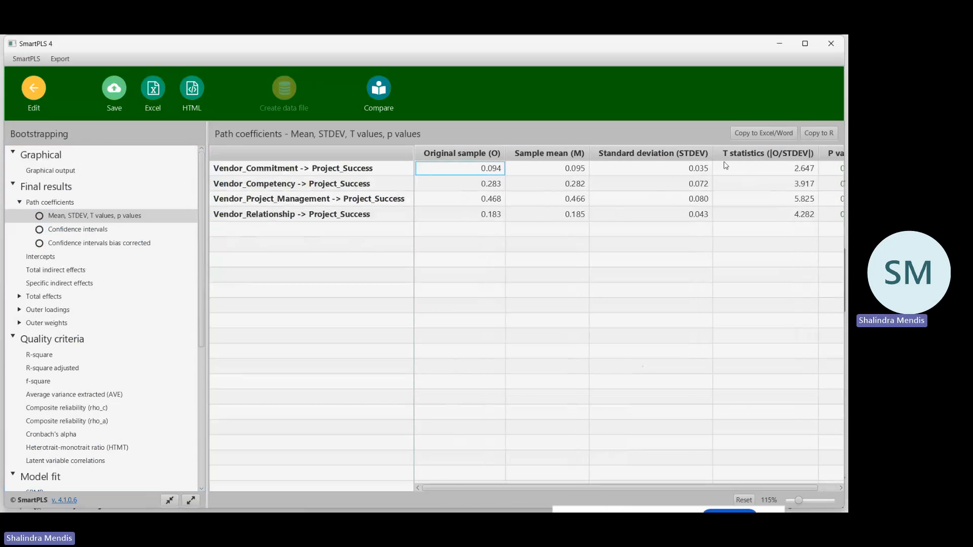
click(752, 132)
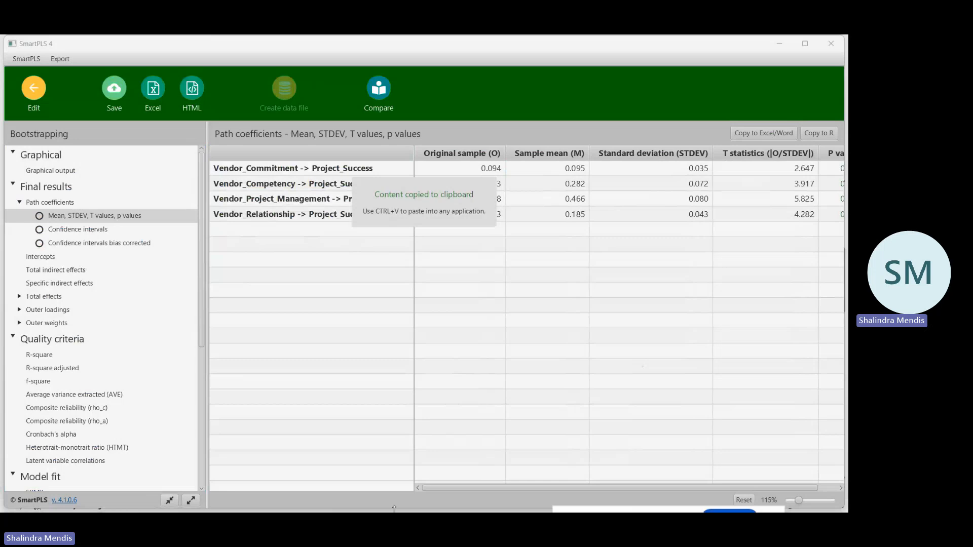
Switch to the PLM SEM Excel workbook and paste the path coefficients table at cell A146 of Sheet1, below the HTMT bar chart.
mouse_move(358, 503)
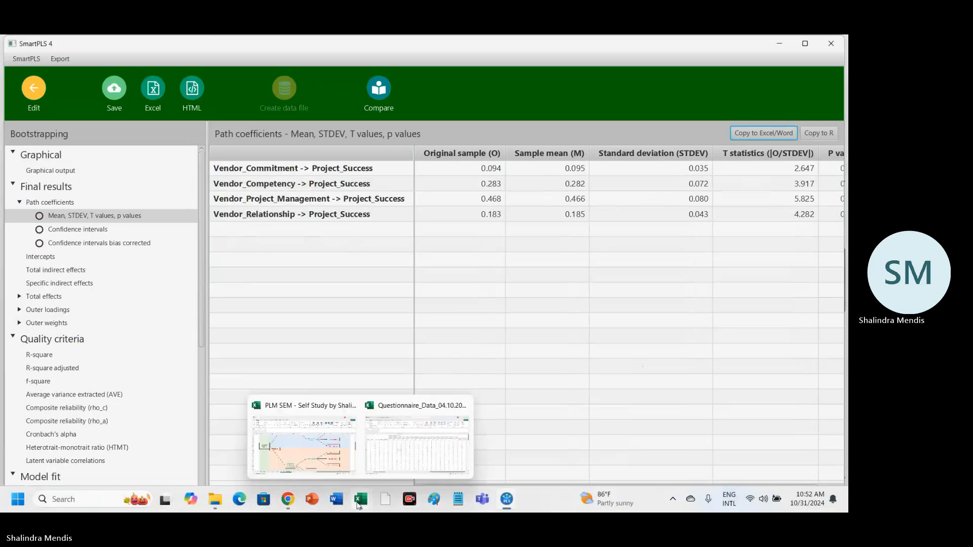
click(314, 439)
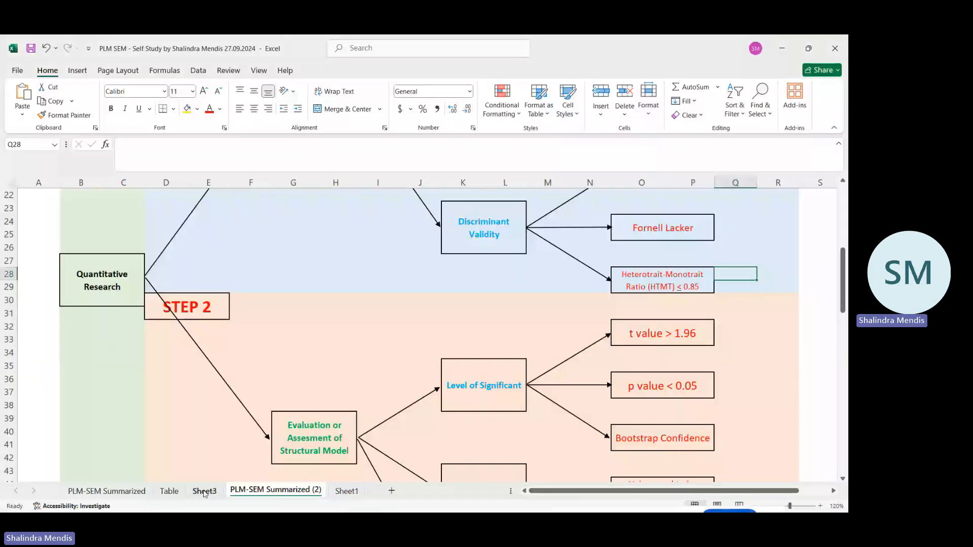
click(347, 490)
click(45, 390)
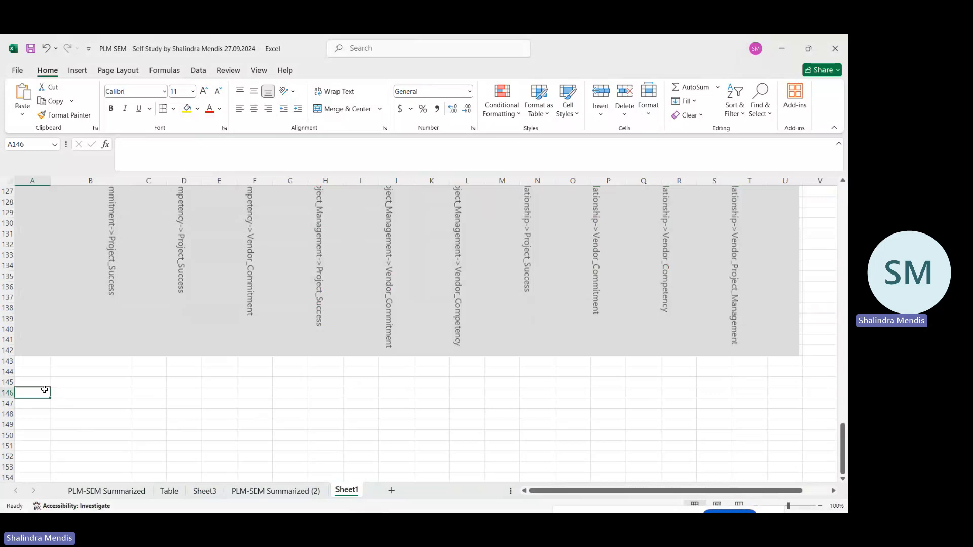
click(21, 97)
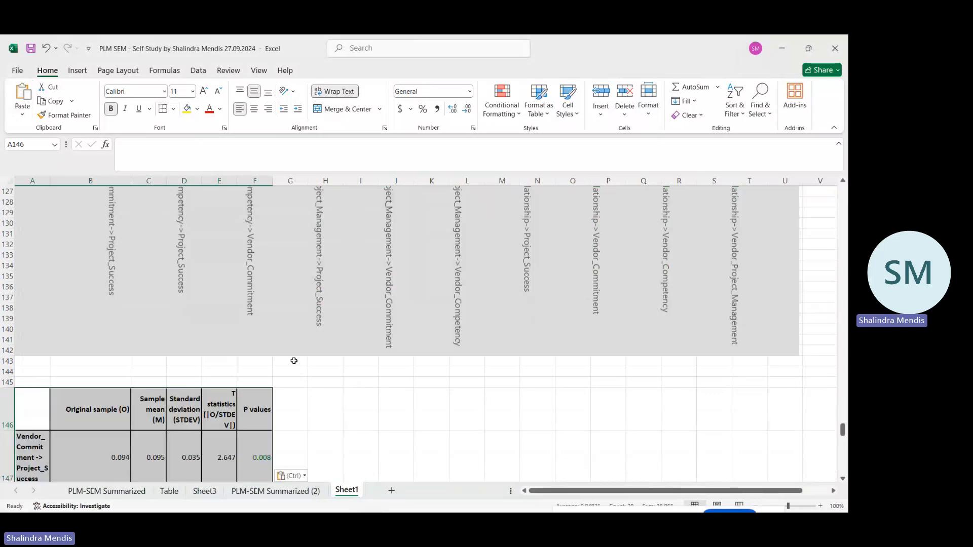
click(363, 397)
Review the pasted table's headings from Sample mean to P values against the significance criteria in the PLM-SEM Summarized (2) sheet.
click(140, 413)
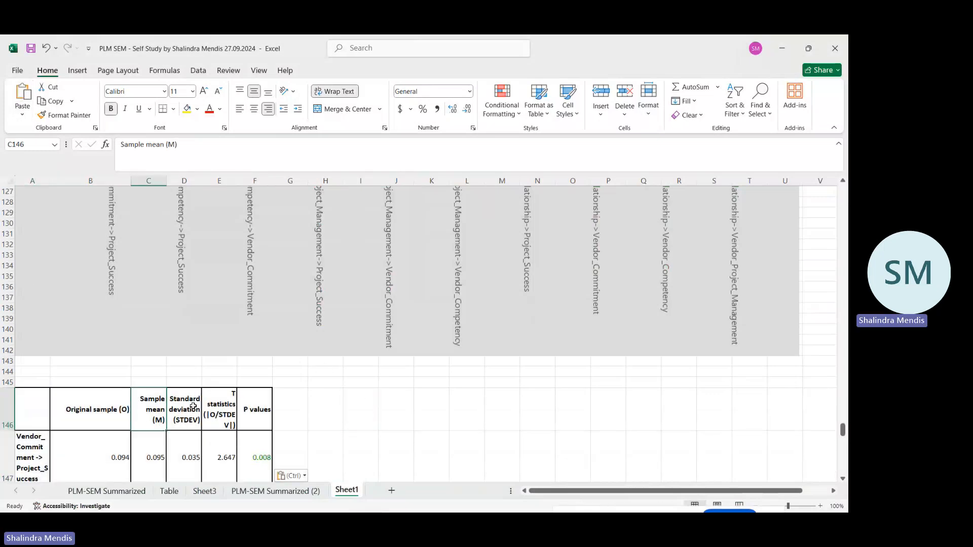
click(193, 406)
click(224, 406)
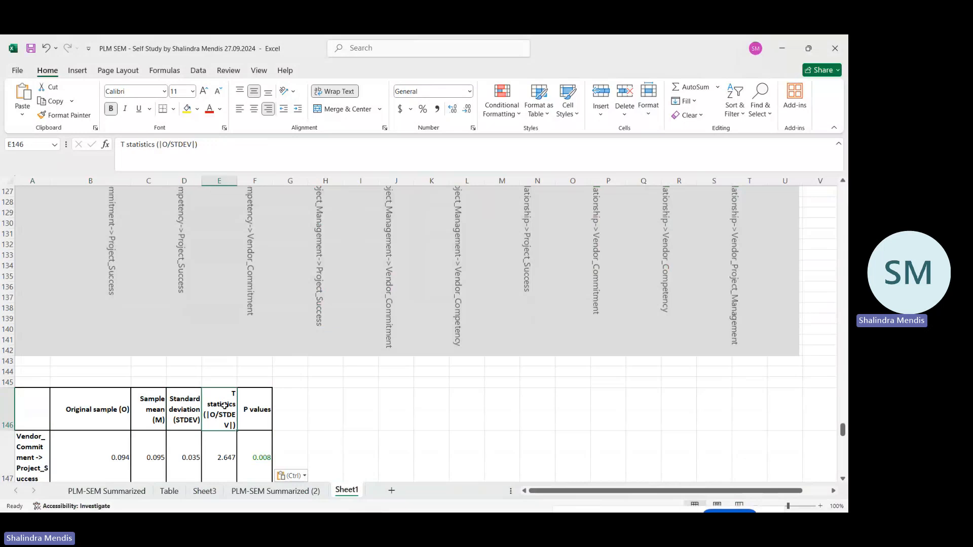
click(252, 406)
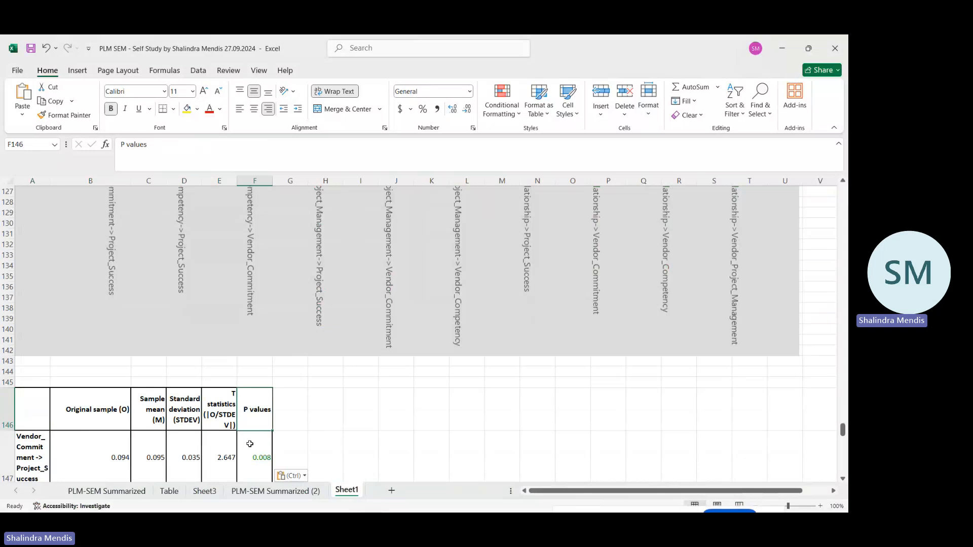
click(262, 491)
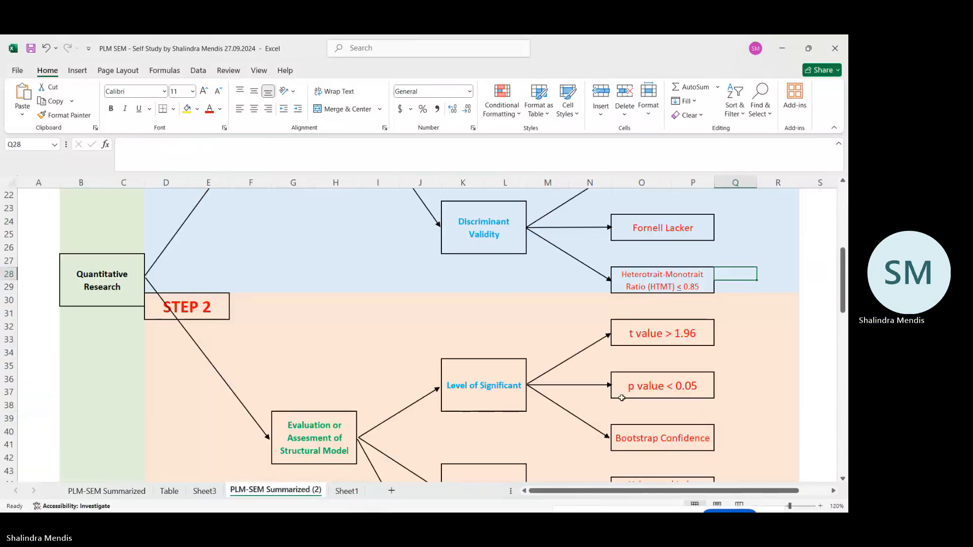
Check the t value and p value thresholds under Level of Significant in the structural model criteria.
click(681, 345)
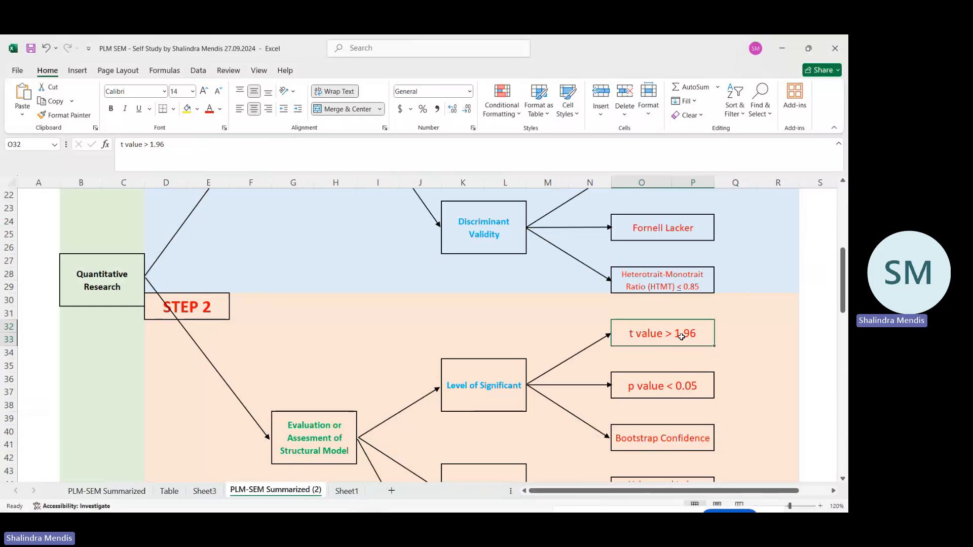
click(669, 393)
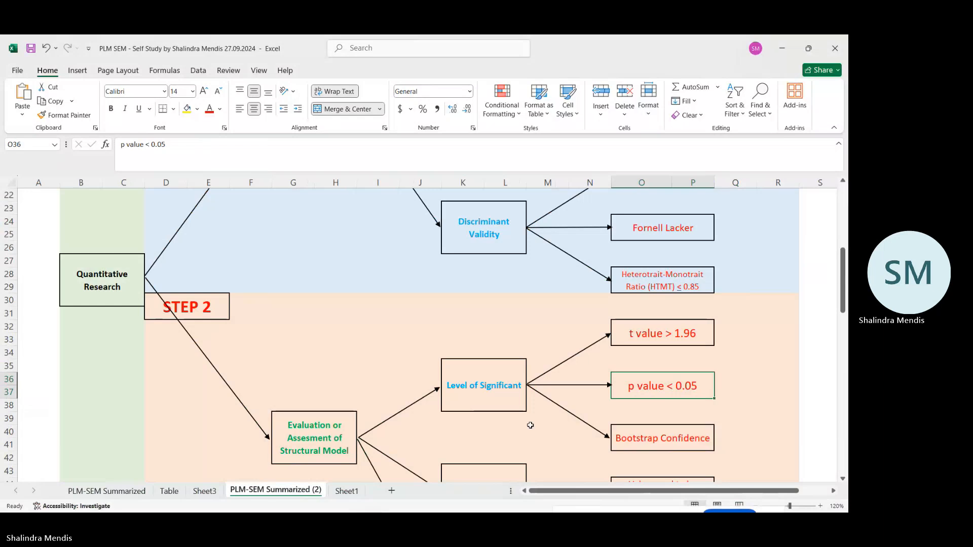
Switch to SmartPLS 4 and save the bootstrapping report in ICBT_Data_Analysis_Video as ICBT_PLS-SEM - BT - 2024-10-31-III.
mouse_move(484, 508)
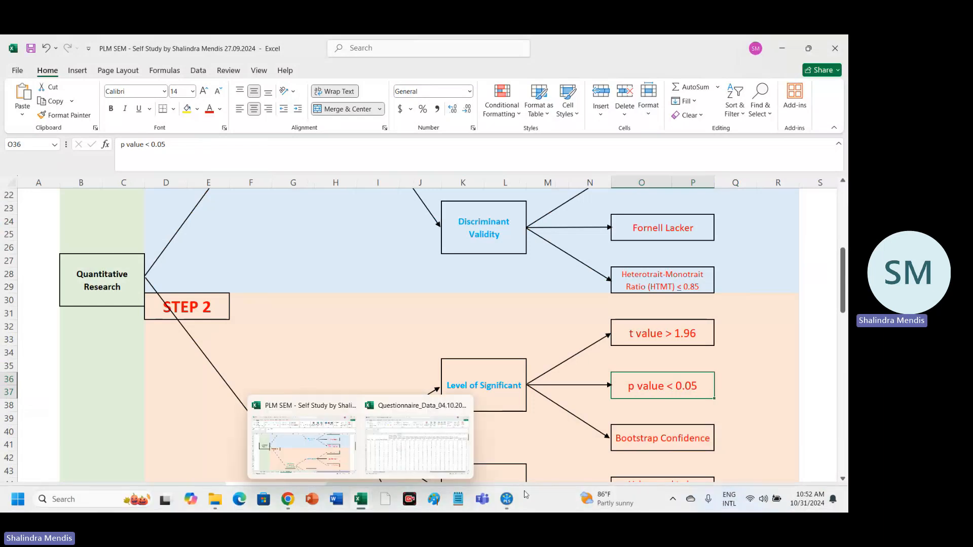
click(484, 436)
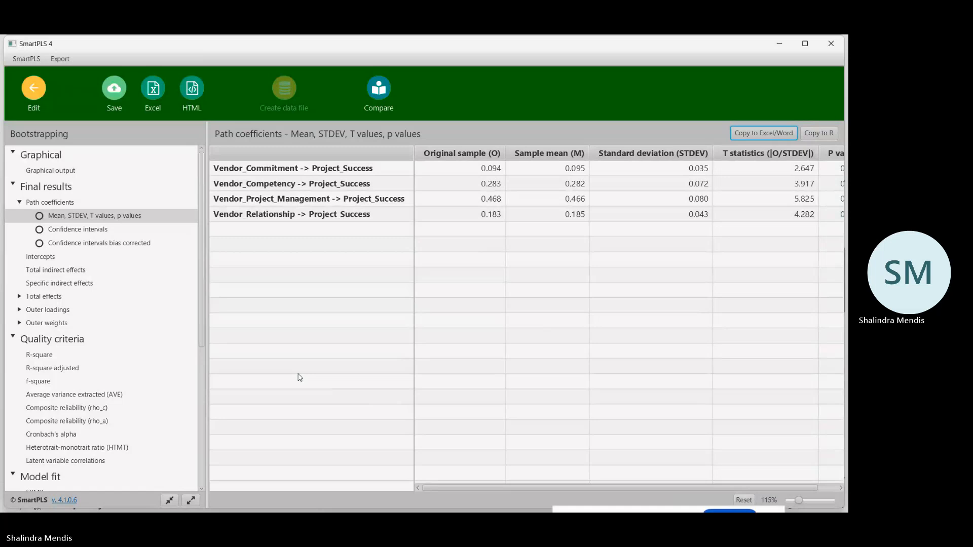
click(116, 91)
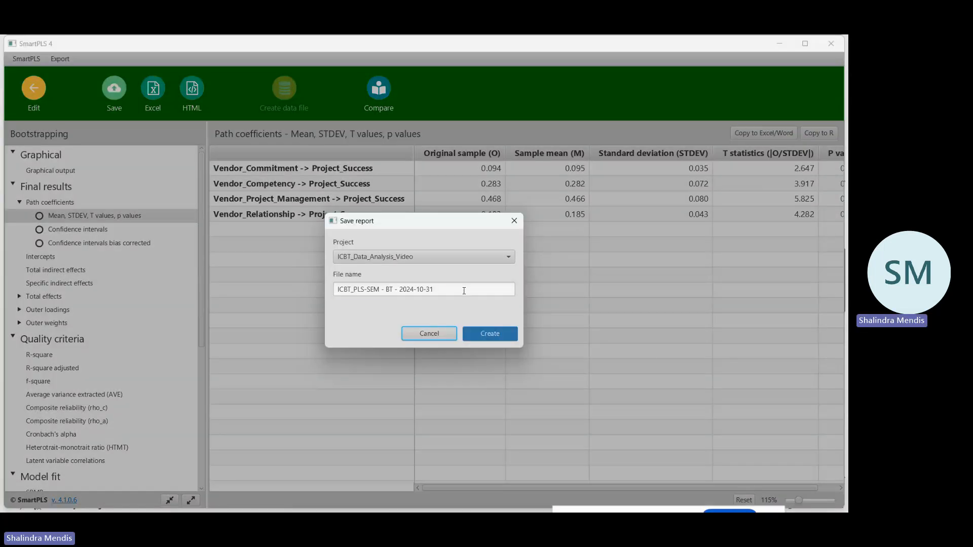
click(464, 290)
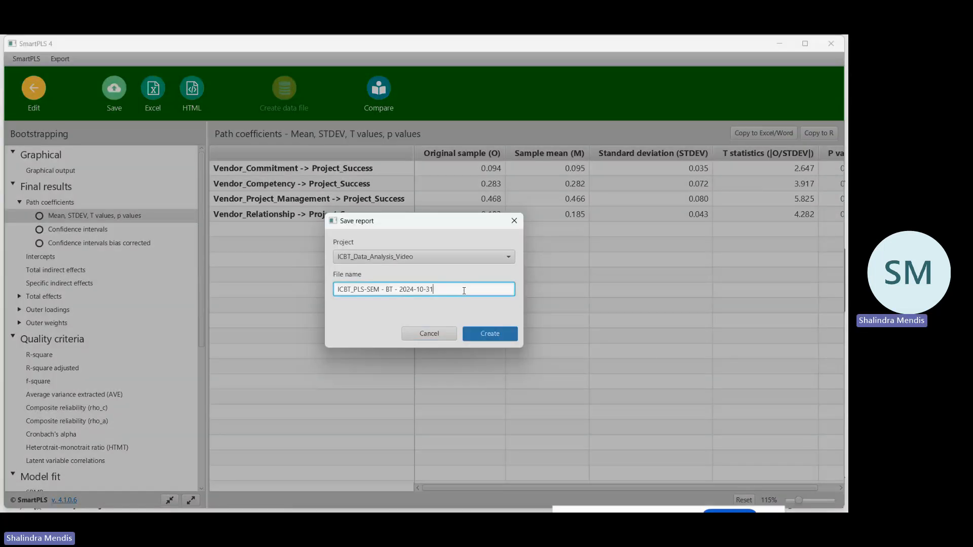
text(-III)
click(499, 336)
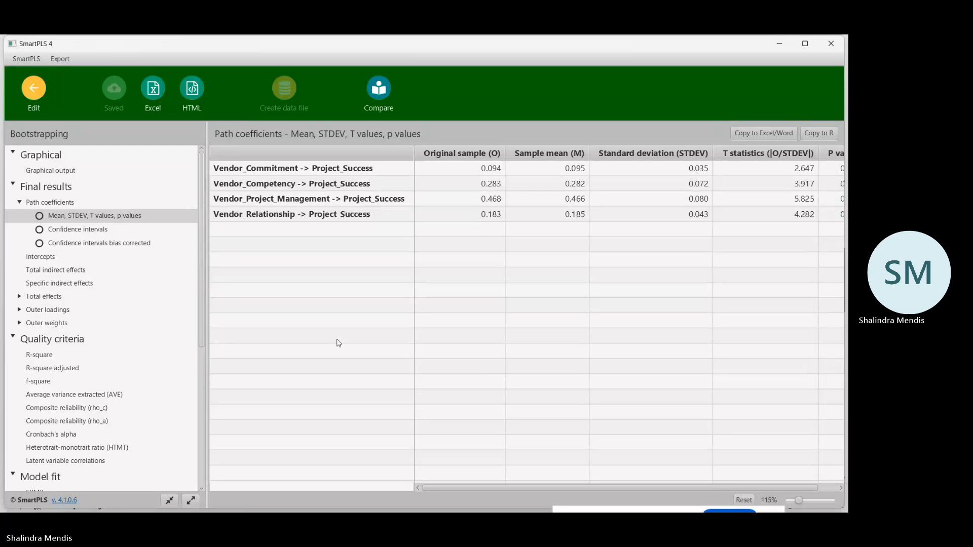
Examine the bootstrapping report's graphical output and the path coefficients' T and p values, confidence intervals and bias-corrected confidence intervals.
scroll(96, 374, down, 3)
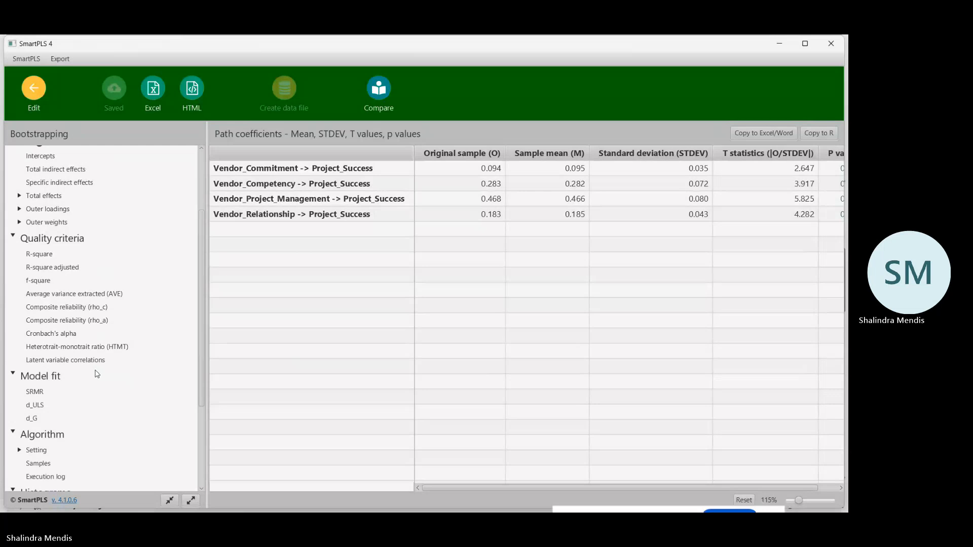
scroll(97, 375, up, 3)
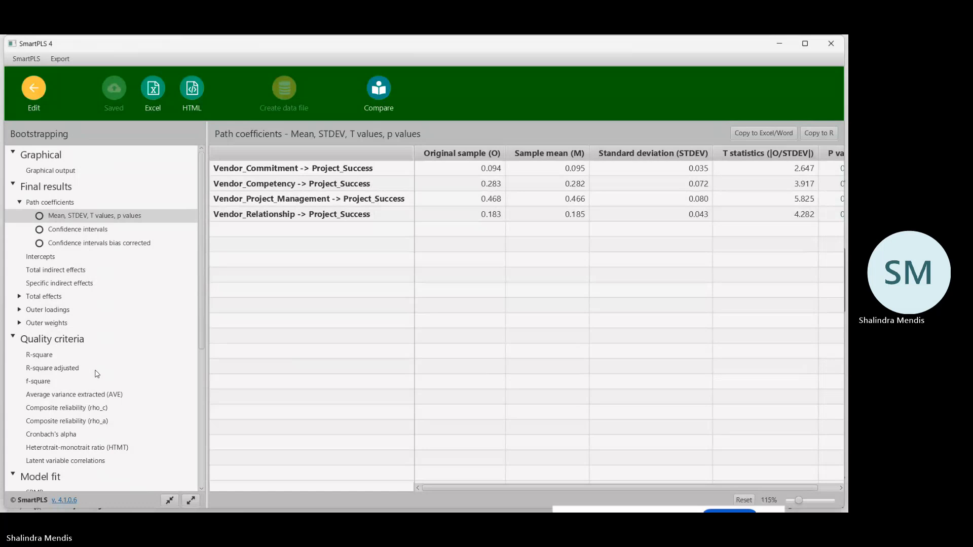
click(70, 173)
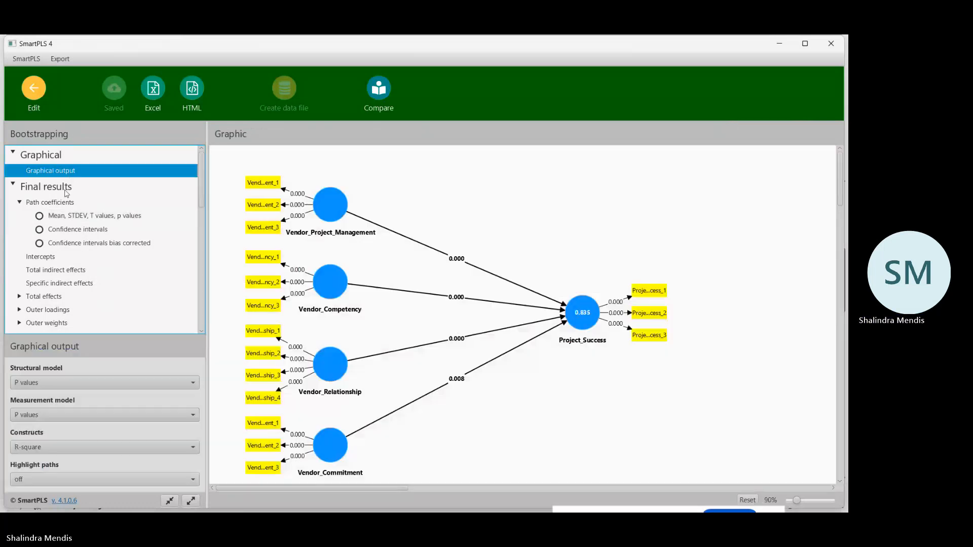
click(56, 220)
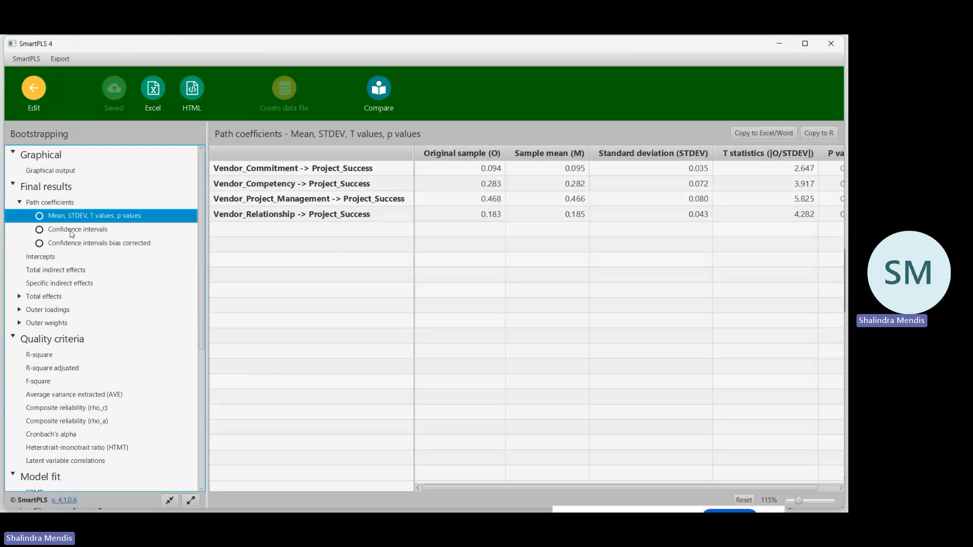
click(72, 233)
click(77, 246)
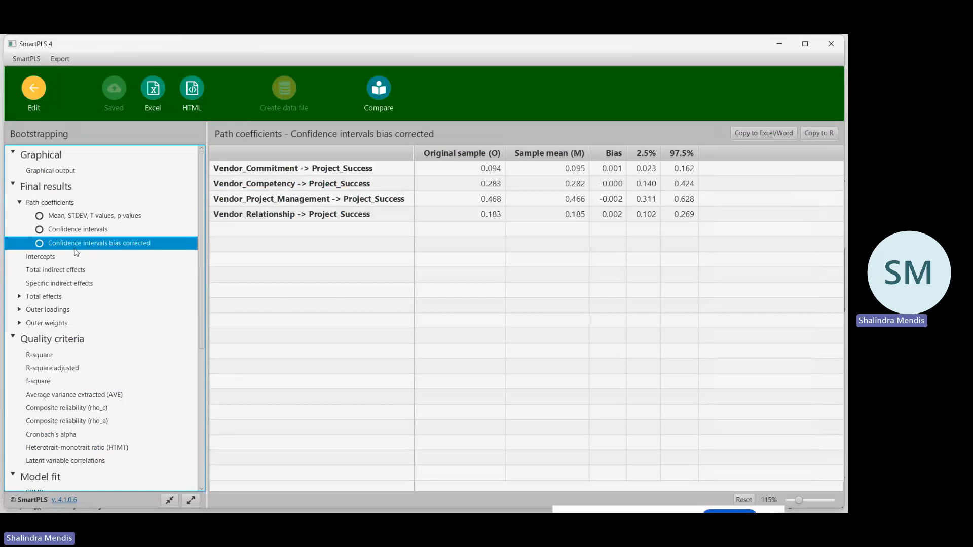
click(101, 219)
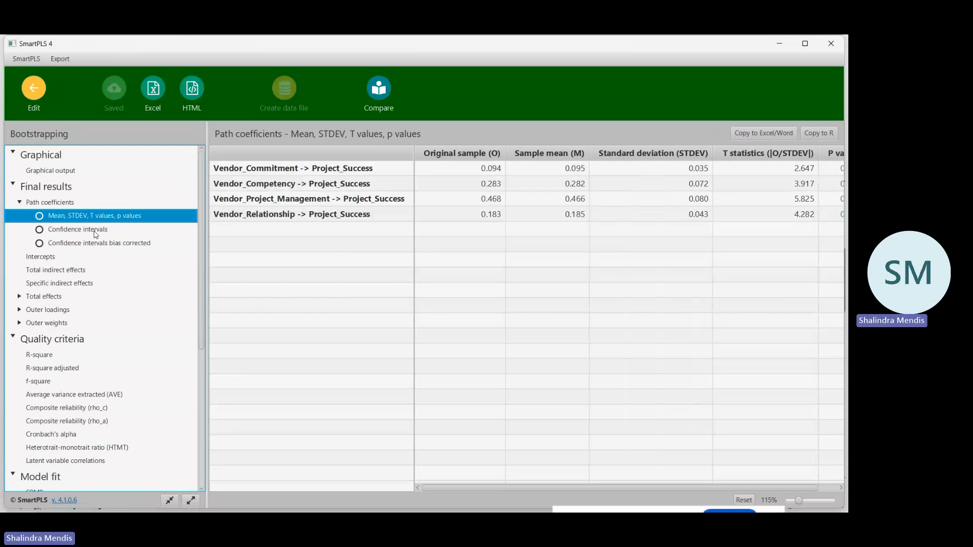
click(93, 232)
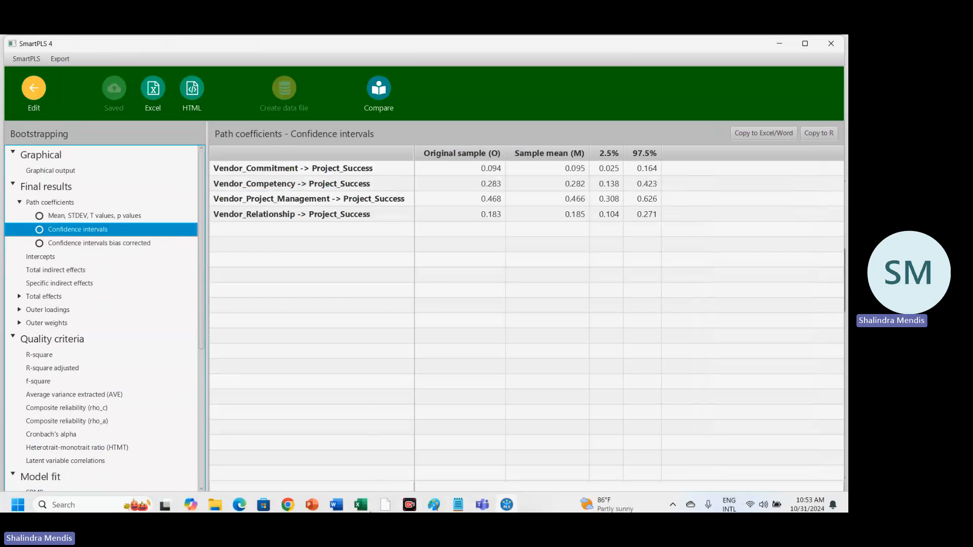
Switch back to the PLM SEM Excel workbook to consult the Level of Significant criteria for the structural model.
mouse_move(360, 507)
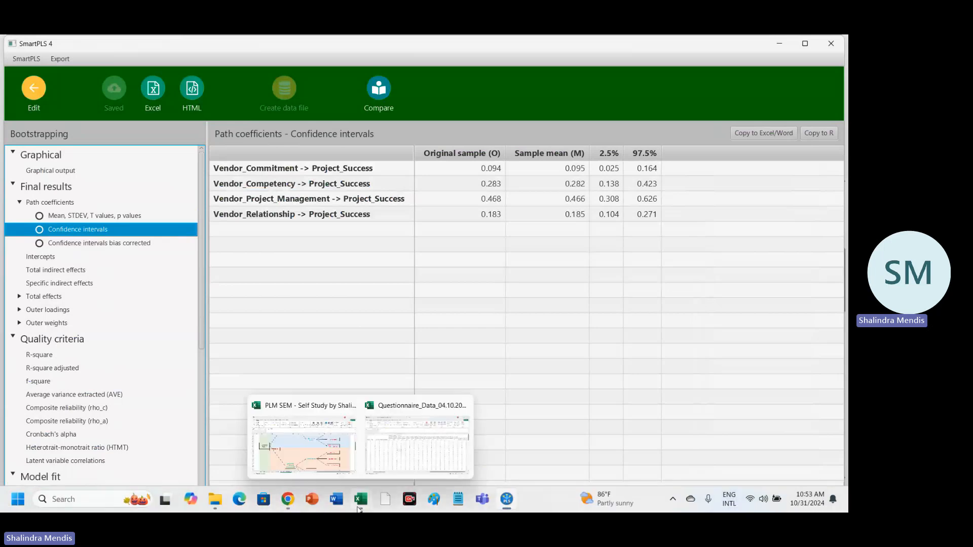
click(324, 410)
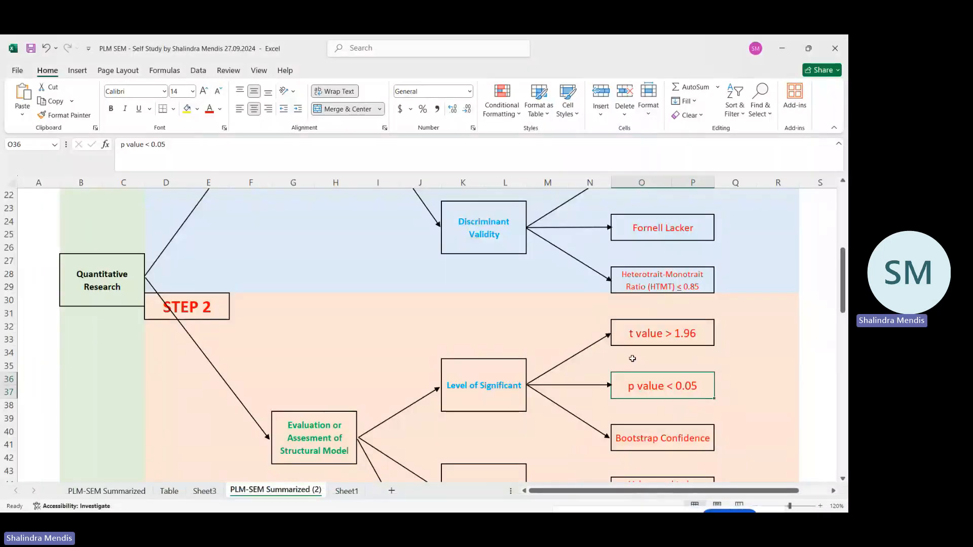
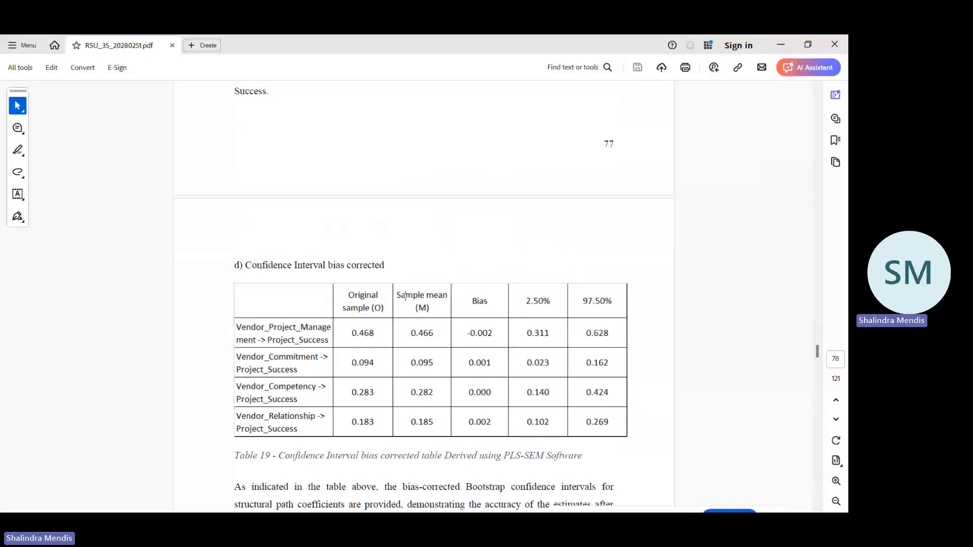
Review the Coefficient of Determination R2 Value section 4.6, including its diagram and explanation, in RSU_35_20280251.pdf.
scroll(406, 296, down, 6)
scroll(405, 295, down, 5)
scroll(449, 212, up, 3)
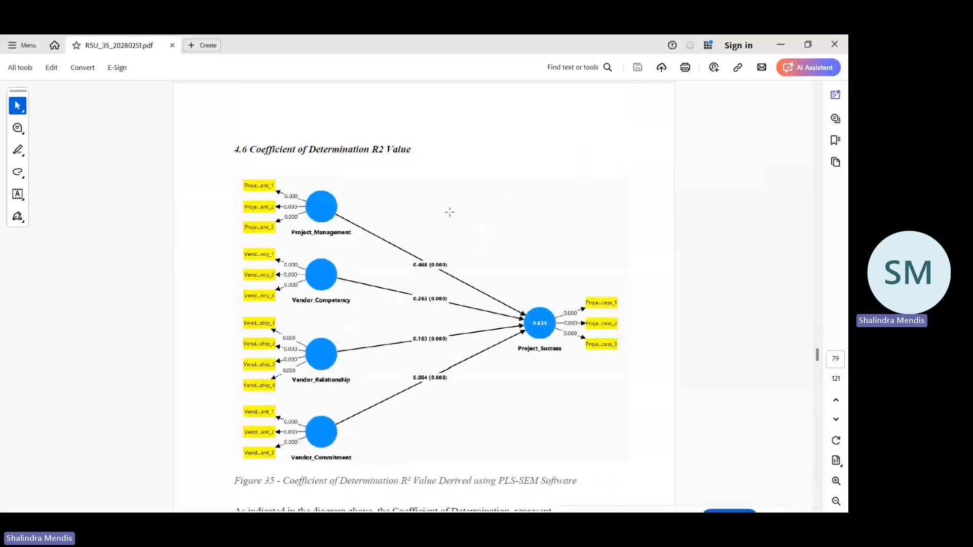
scroll(450, 212, down, 5)
scroll(405, 208, up, 3)
scroll(368, 201, down, 8)
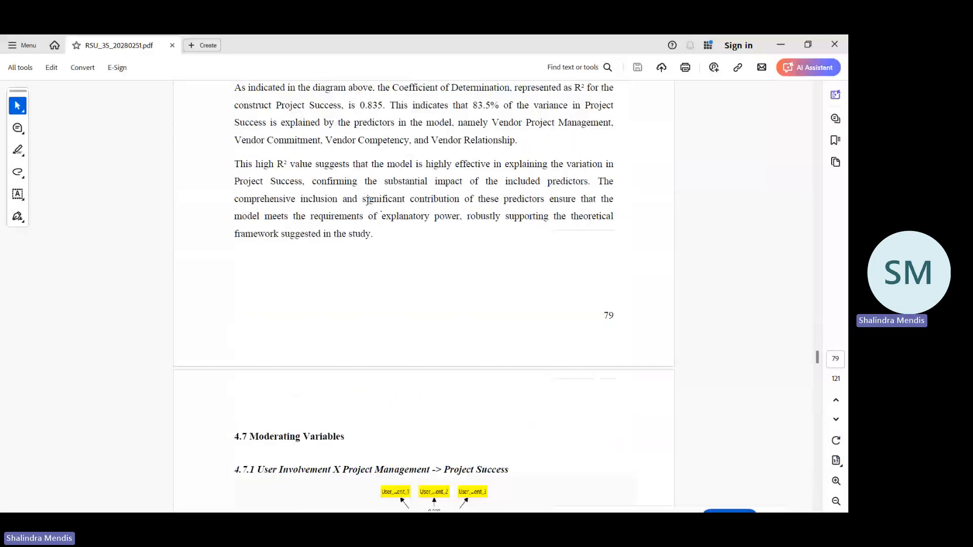
scroll(367, 205, up, 16)
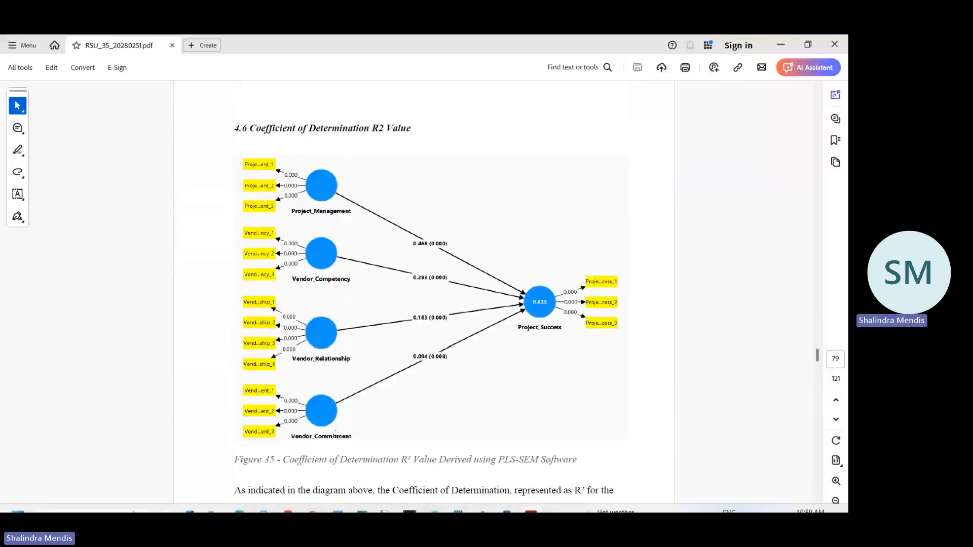
Switch to SmartPLS 4 and leave the bootstrapping report and the ICBT_PLS-SEM model to return to the workspace.
mouse_move(500, 504)
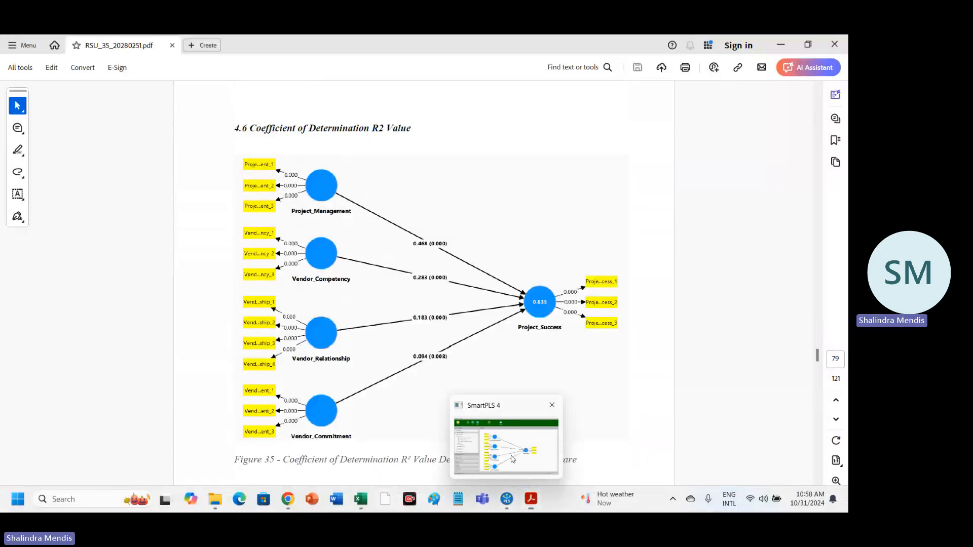
click(513, 458)
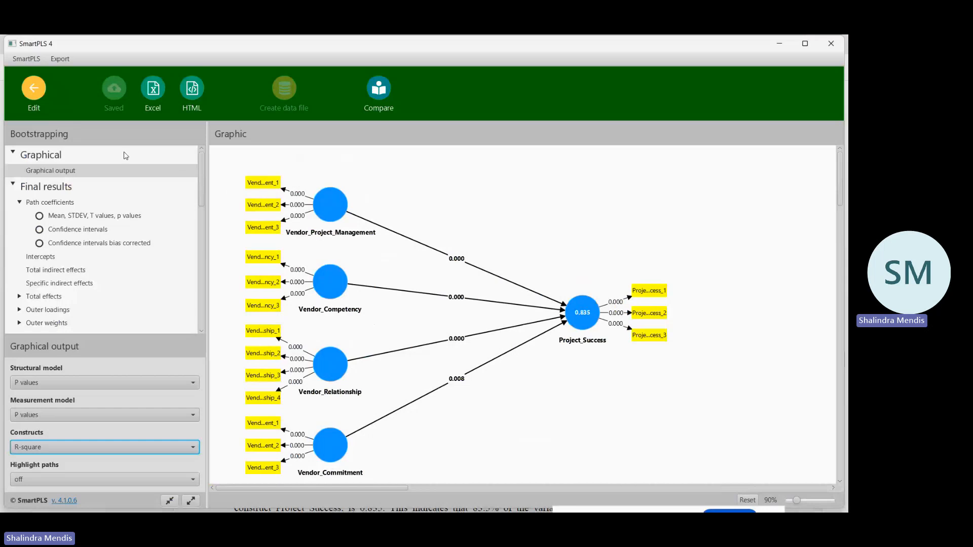
click(34, 90)
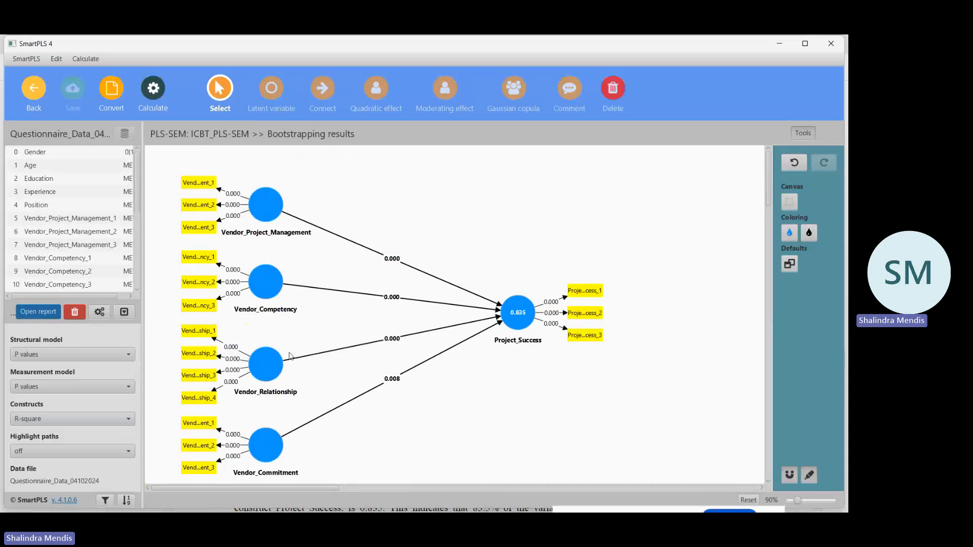
mouse_move(248, 354)
click(34, 88)
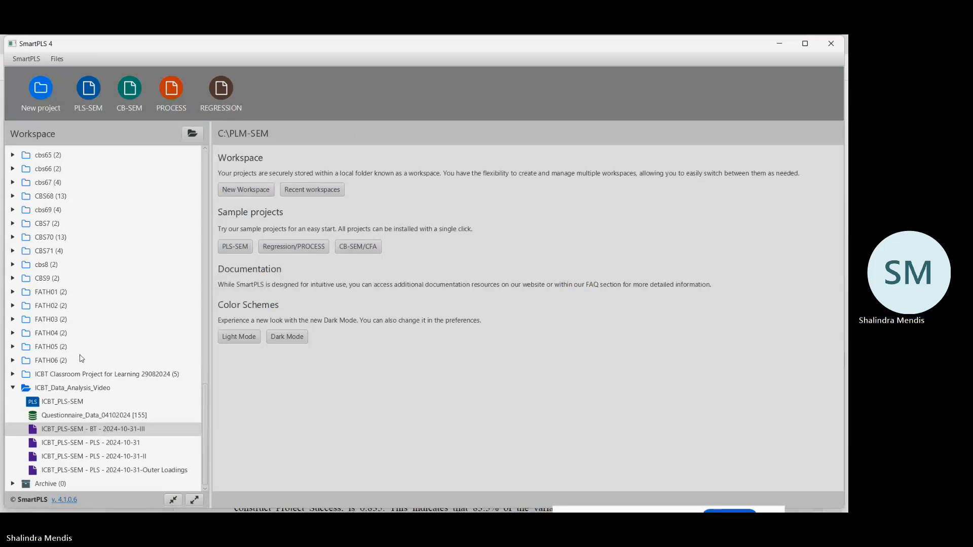
Browse the workspace projects and look through the base and MV1 to MV4 models in the CBS70 project.
scroll(81, 359, up, 3)
scroll(81, 359, up, 15)
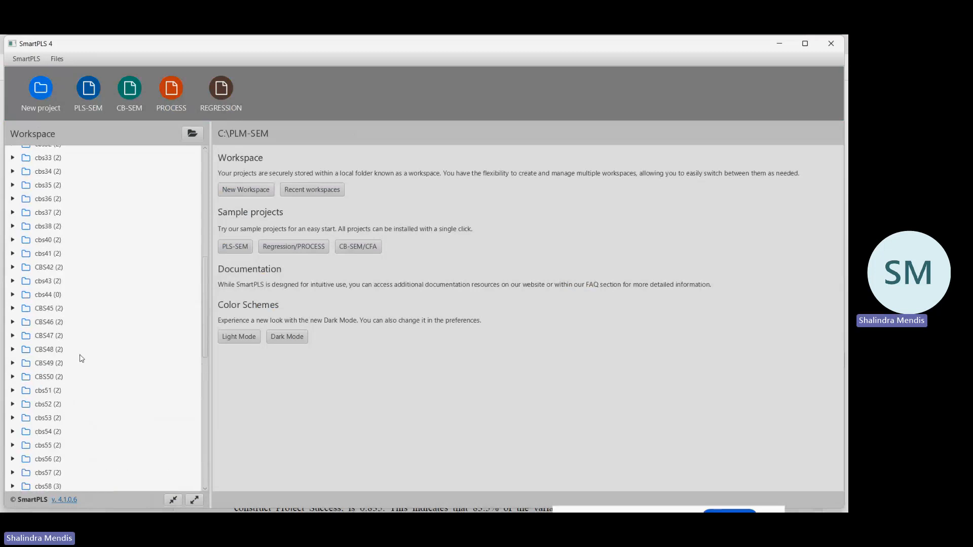
scroll(81, 359, up, 15)
scroll(81, 359, down, 20)
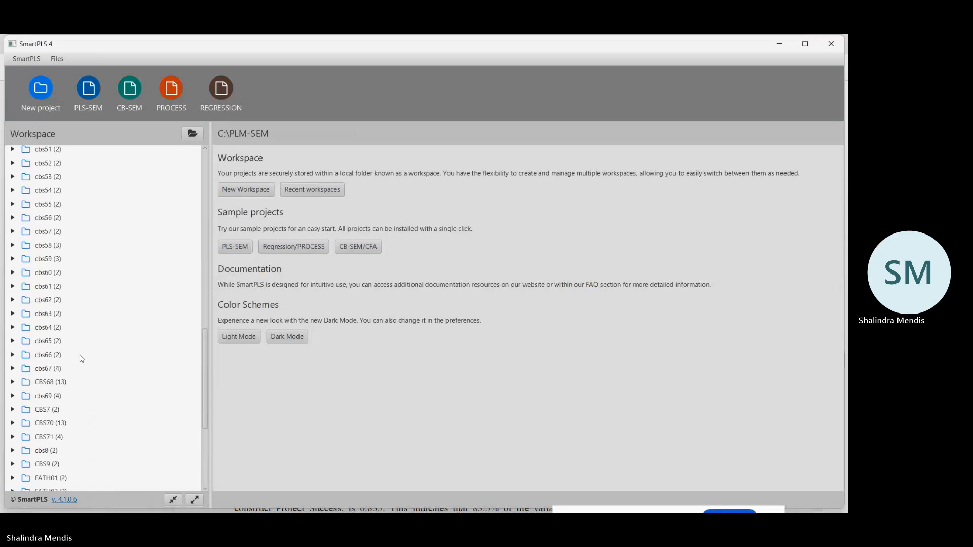
scroll(81, 358, down, 8)
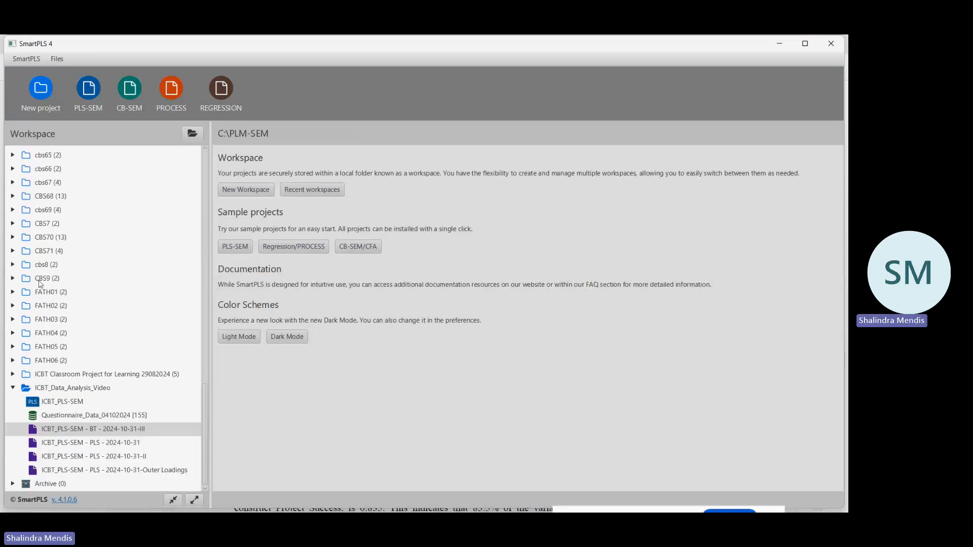
click(44, 239)
double_click(44, 240)
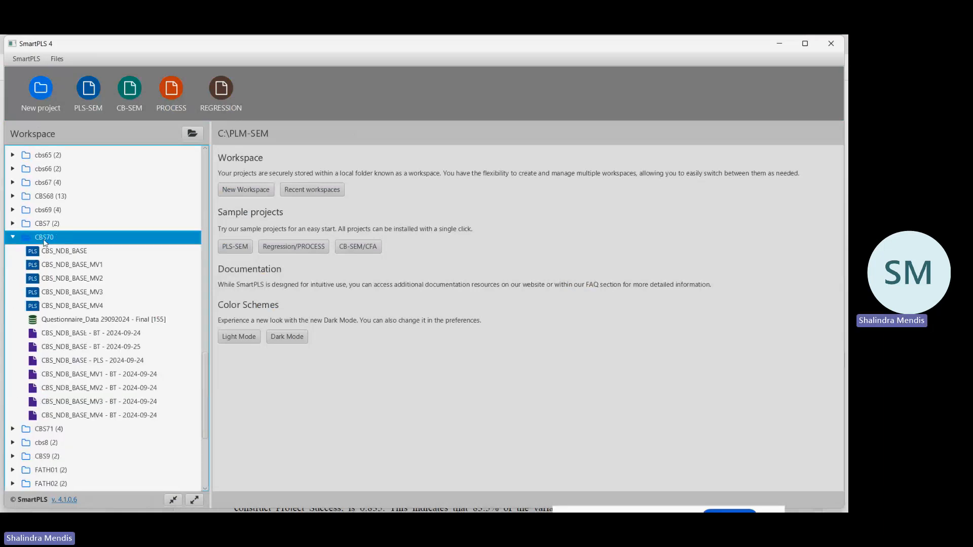
scroll(81, 308, down, 8)
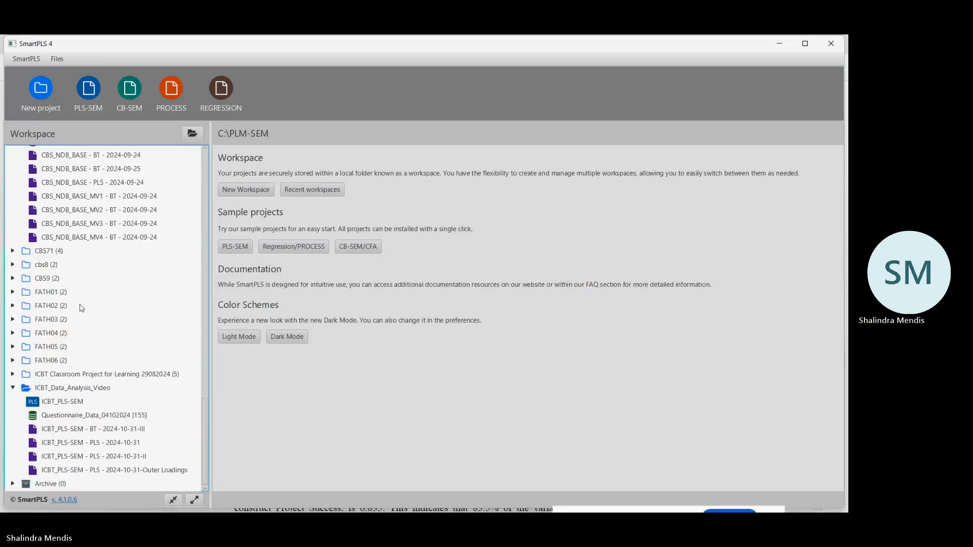
click(53, 403)
scroll(51, 403, up, 5)
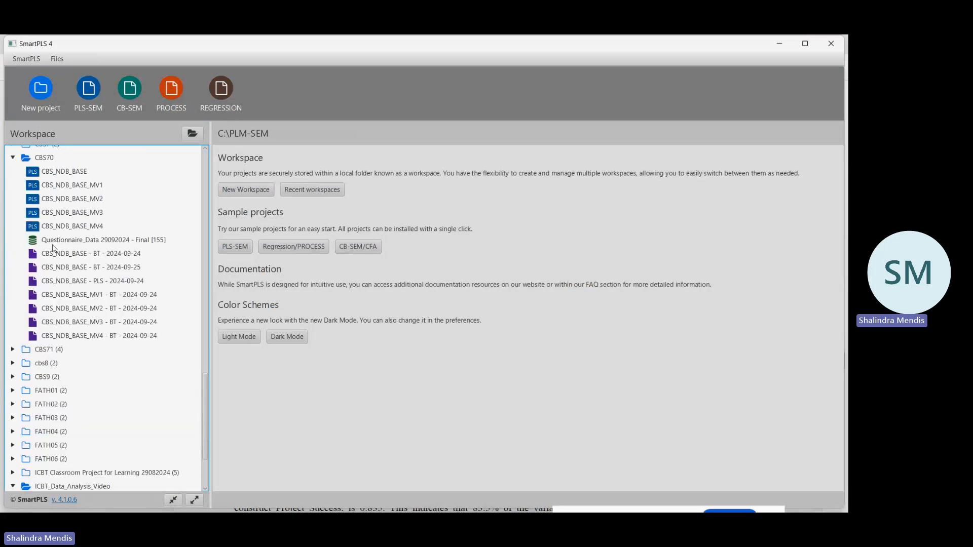
click(14, 157)
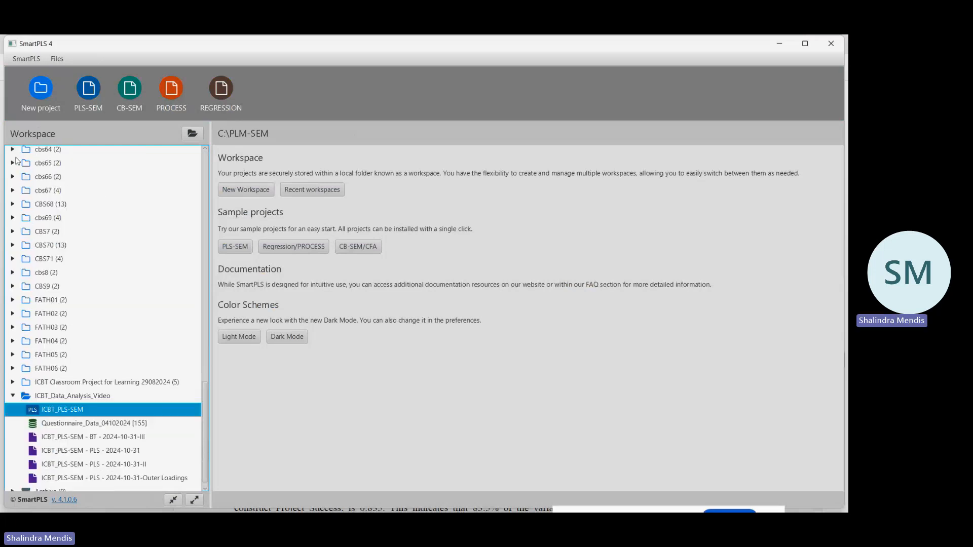
Duplicate the ICBT_PLS-SEM model in ICBT_Data_Analysis_Video under the name ICBT_PLS-SEM-I.
right_click(93, 413)
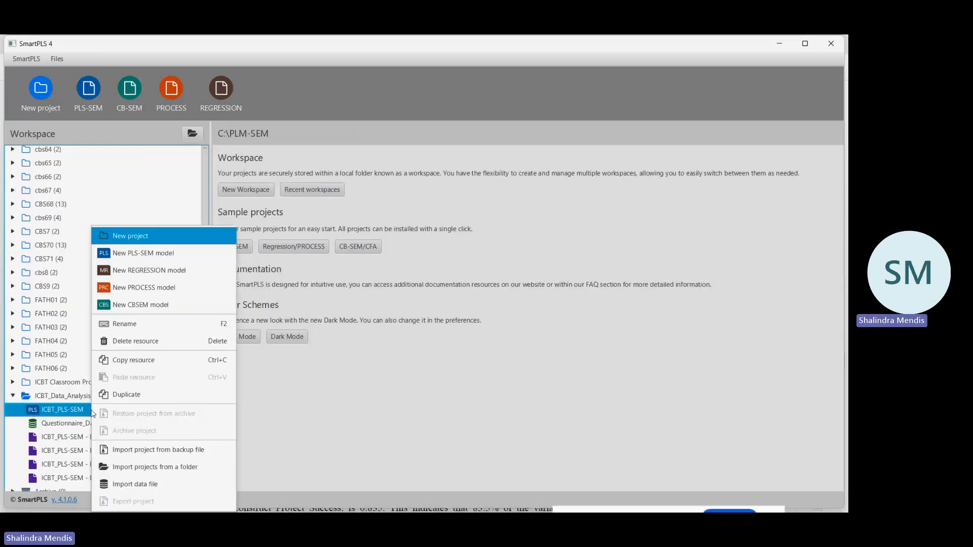
click(126, 395)
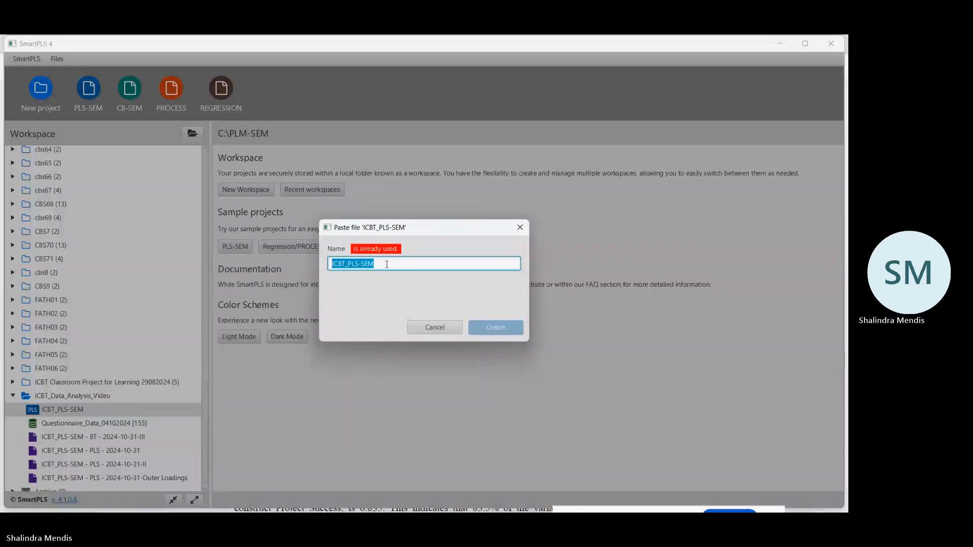
click(386, 264)
text(-I)
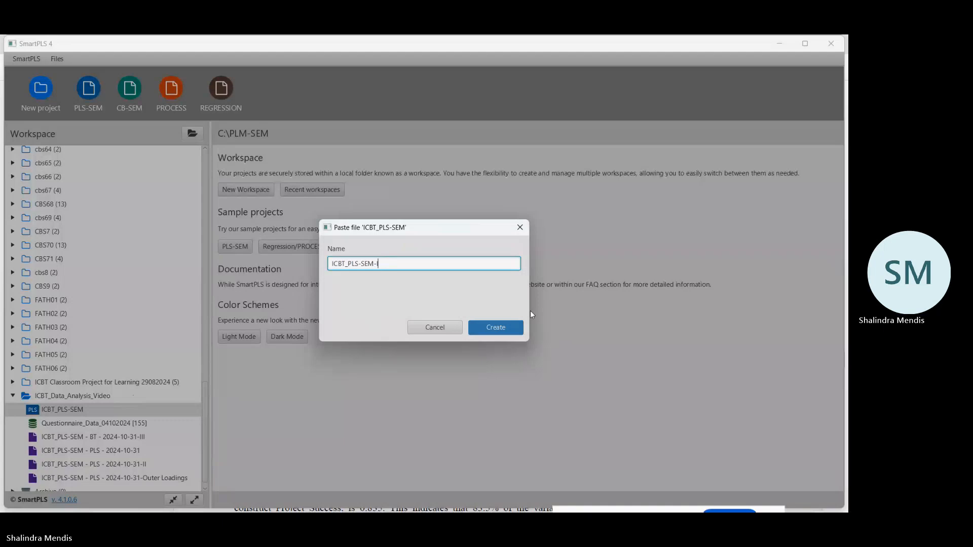
click(497, 328)
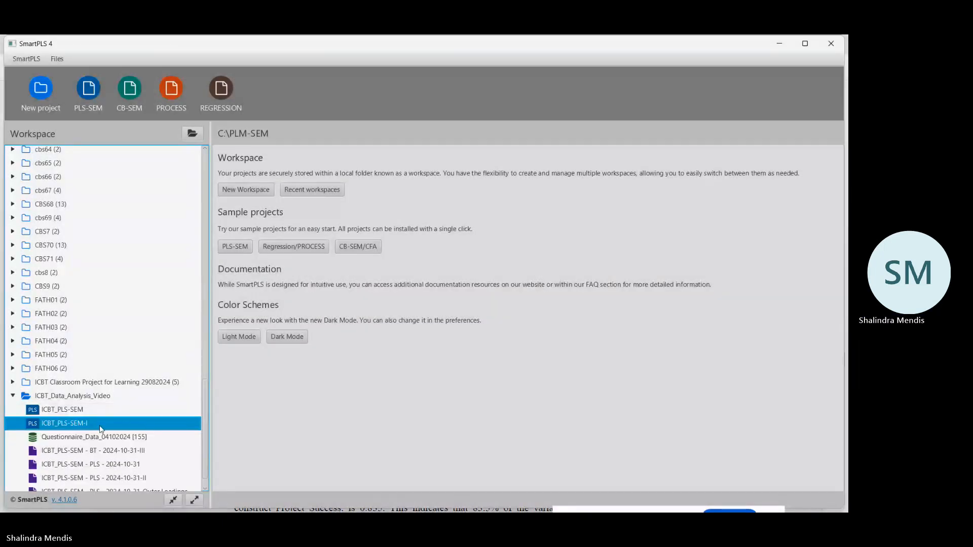
Duplicate the ICBT_PLS-SEM-I model under the name ICBT_PLS-SEM-II.
right_click(100, 424)
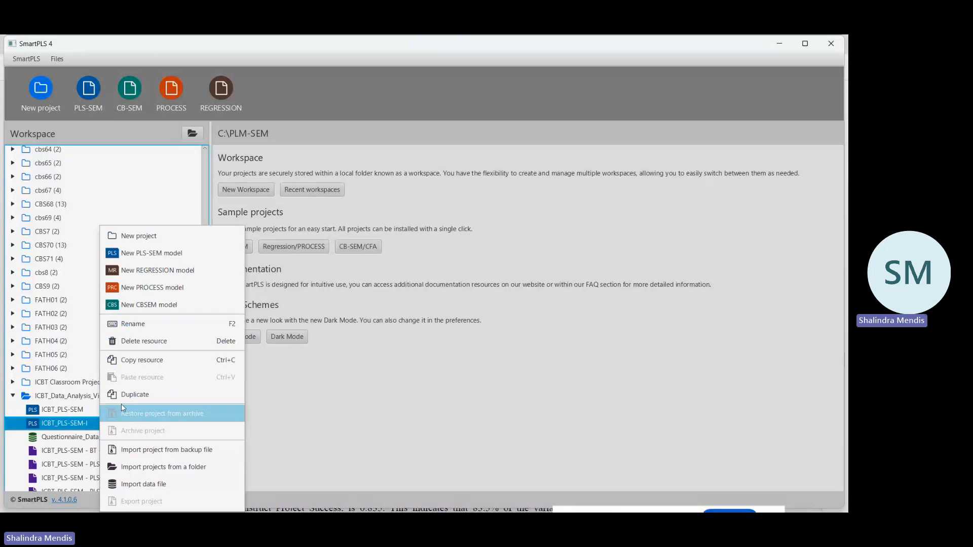
click(137, 394)
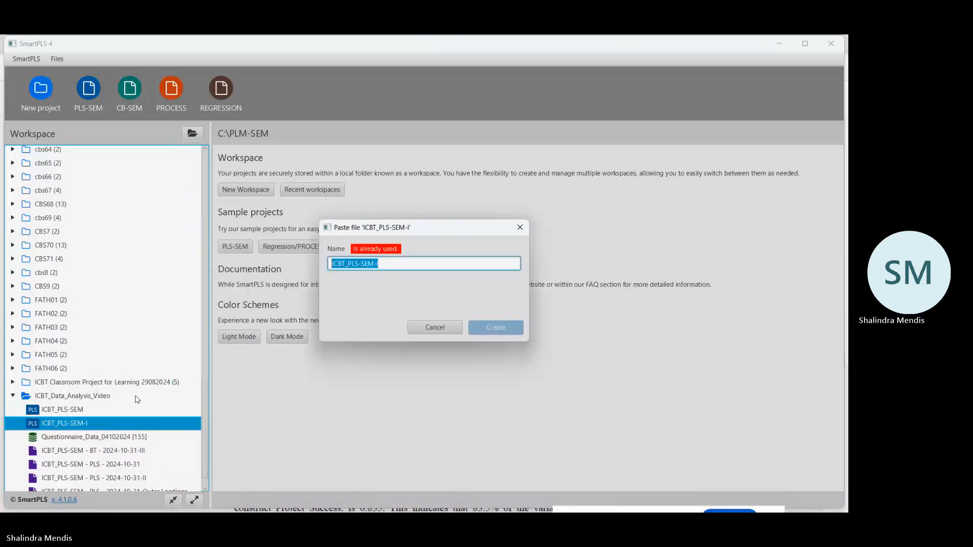
click(401, 263)
text(I)
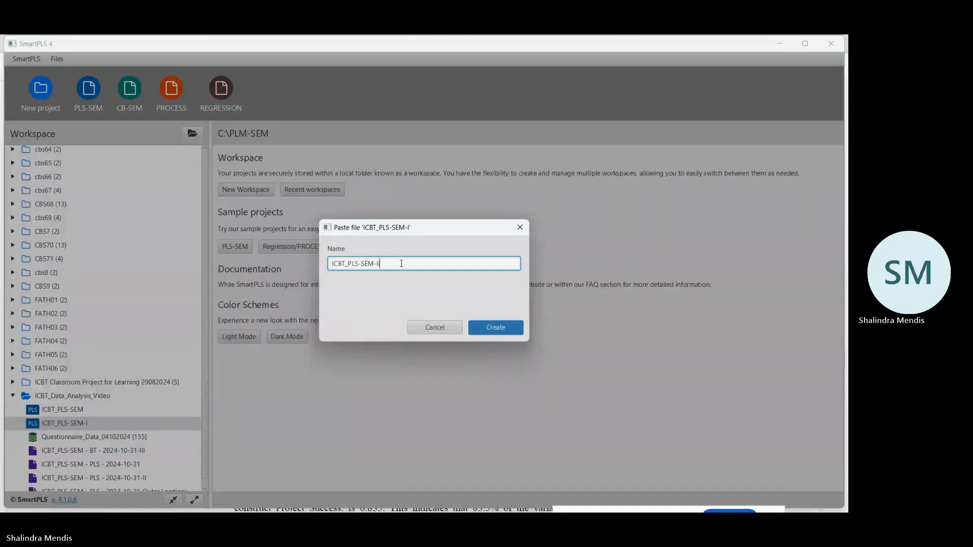
key(BackSpace)
text(I)
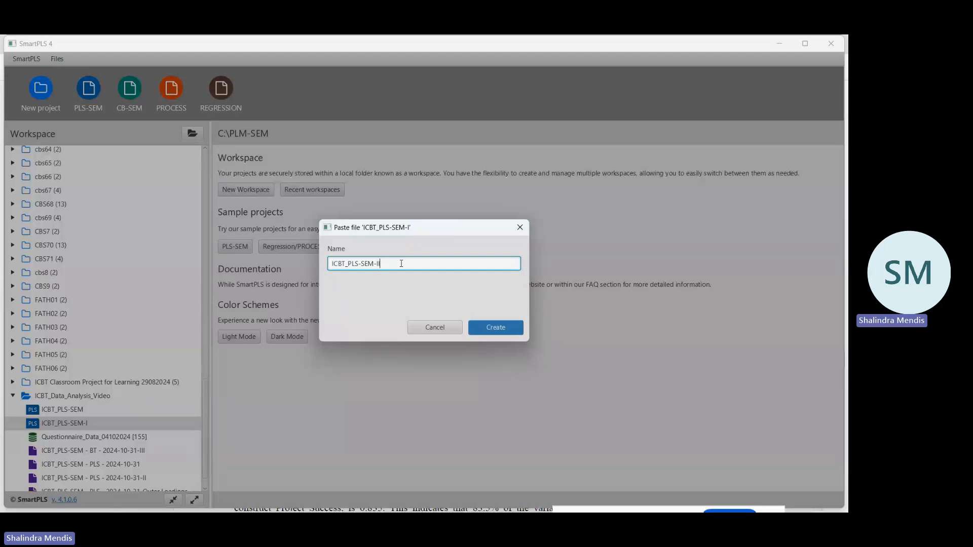
click(505, 333)
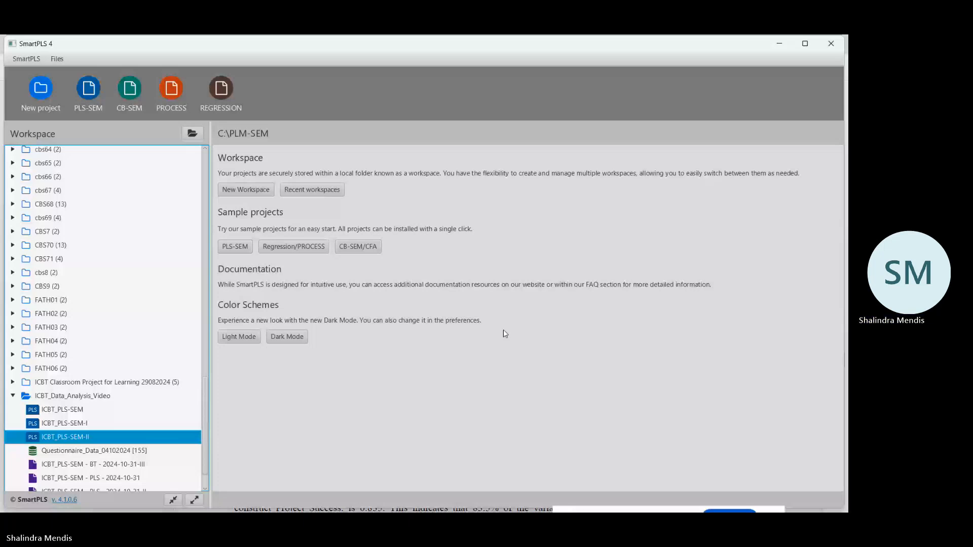
Duplicate ICBT_PLS-SEM-II as ICBT_PLS-SEM-III, and duplicate that copy as ICBT_PLS-SEM-IV.
key(ctrl+v)
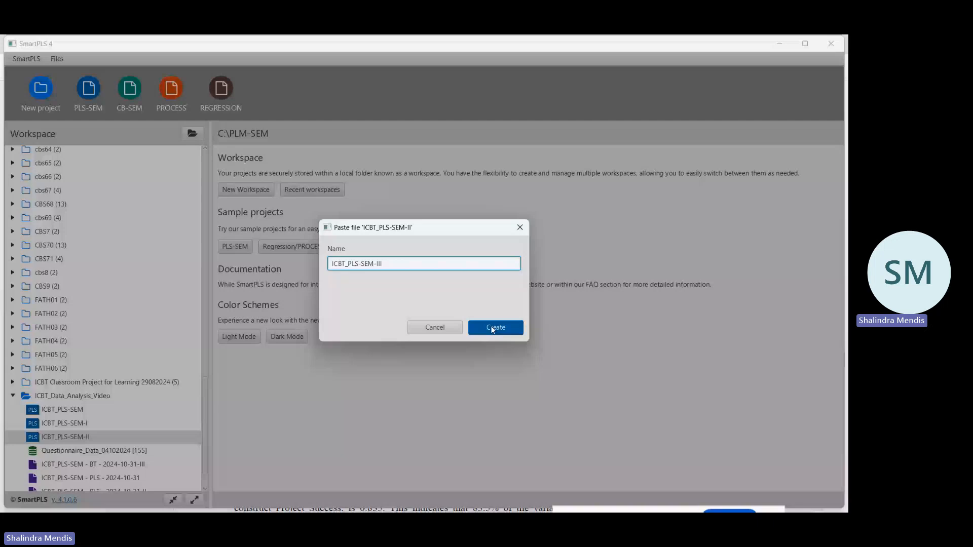
click(493, 329)
right_click(130, 450)
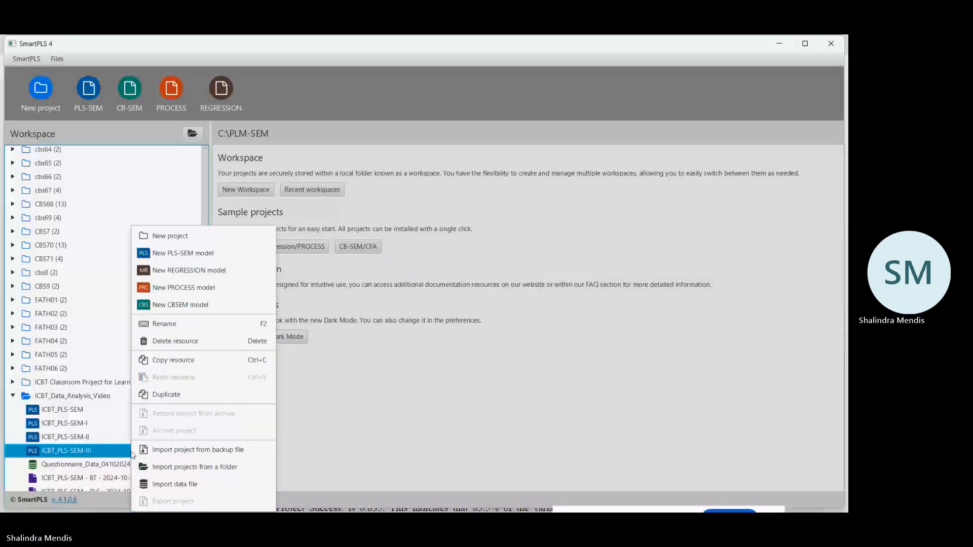
click(164, 397)
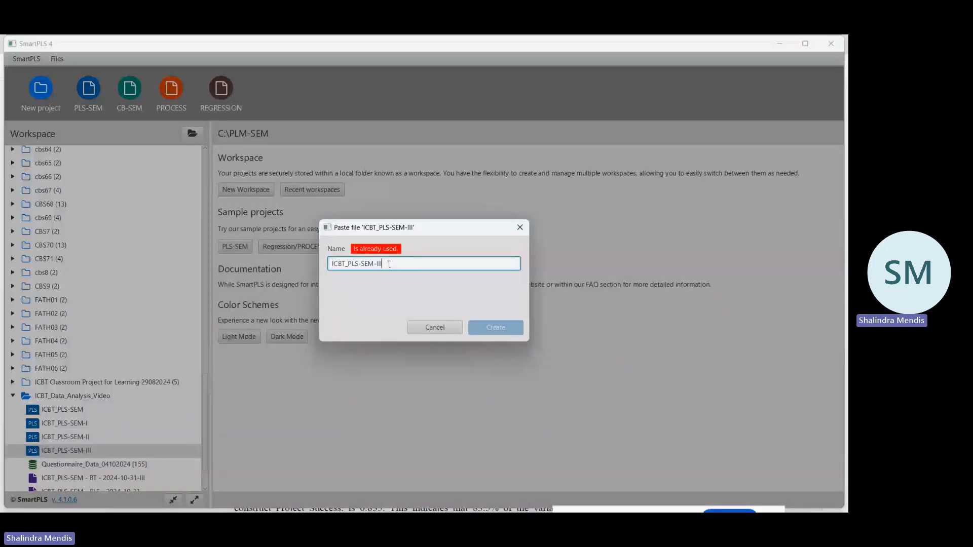
key(BackSpace)
key(BackSpace)
text(V)
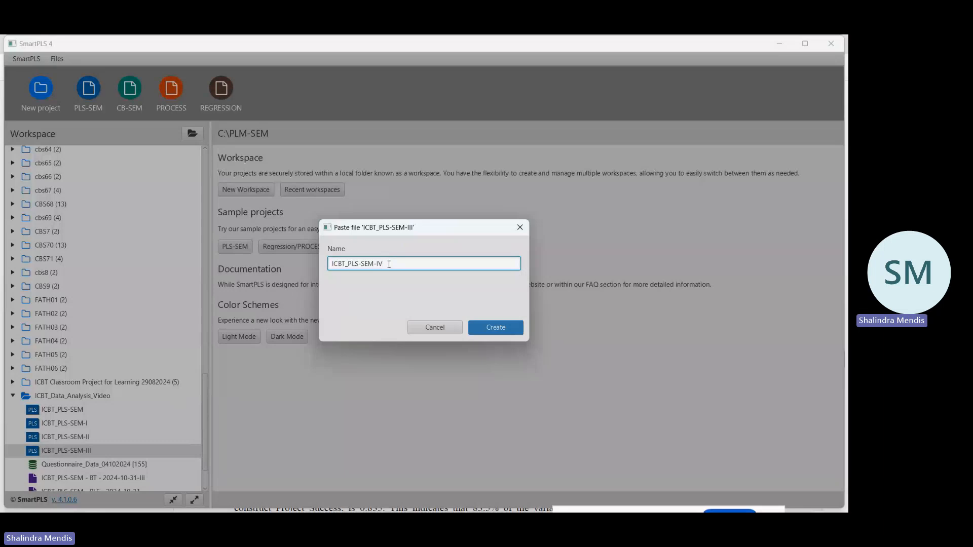
click(504, 327)
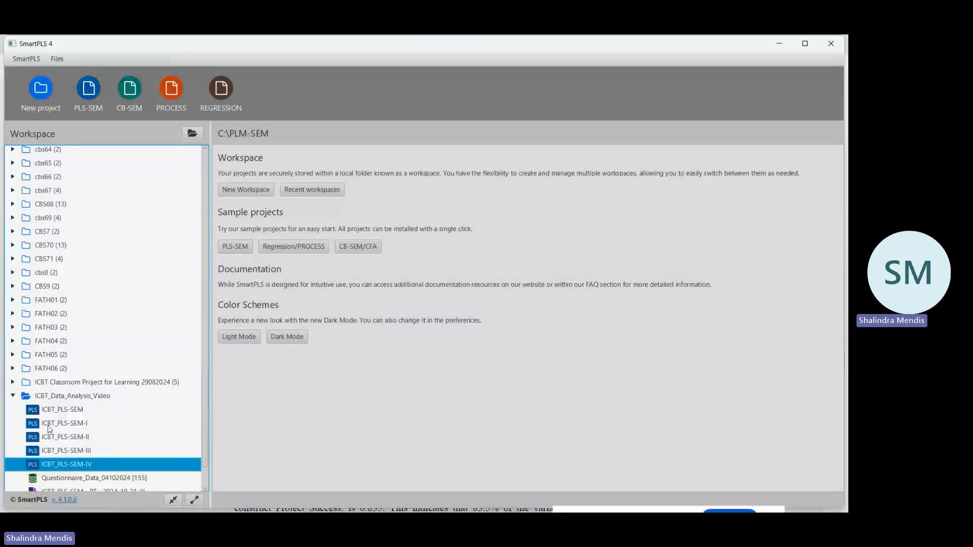
Delete the Vendor_Competency, Vendor_Relationship and Vendor_Commitment constructs from the ICBT_PLS-SEM-I model, save it and return to the workspace.
click(66, 428)
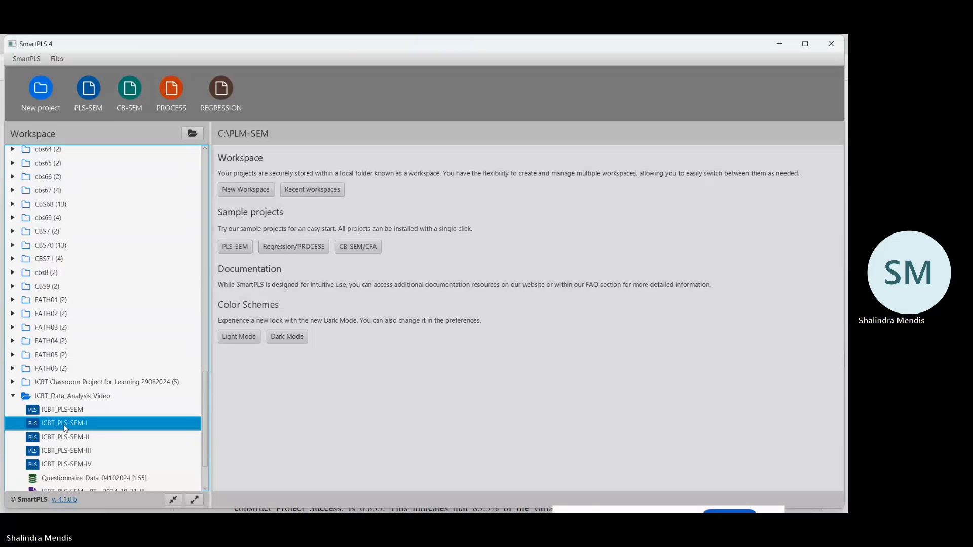
double_click(65, 428)
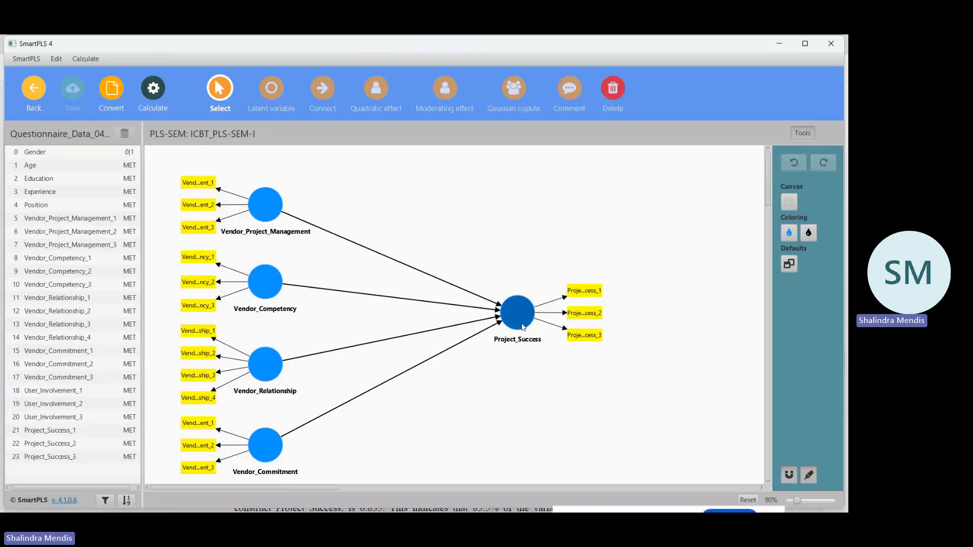
click(615, 89)
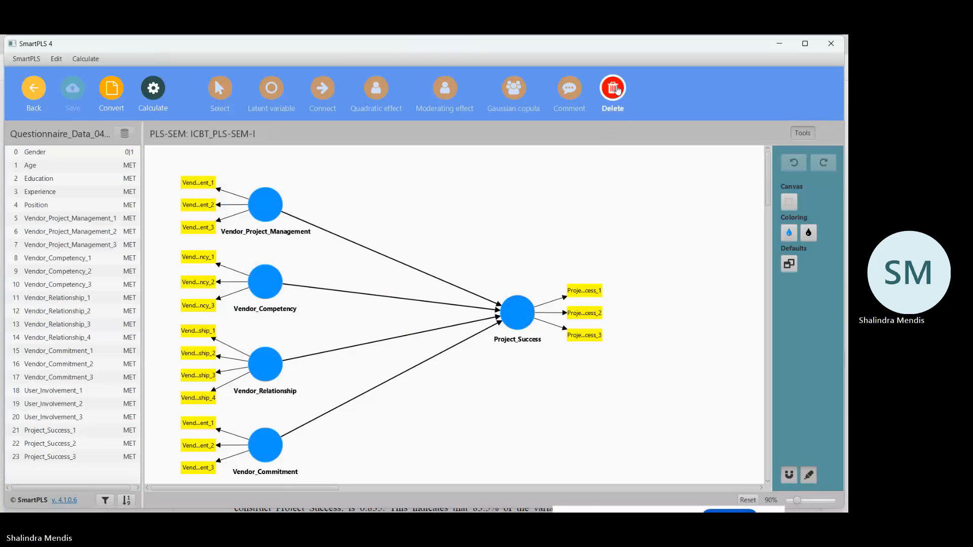
click(270, 287)
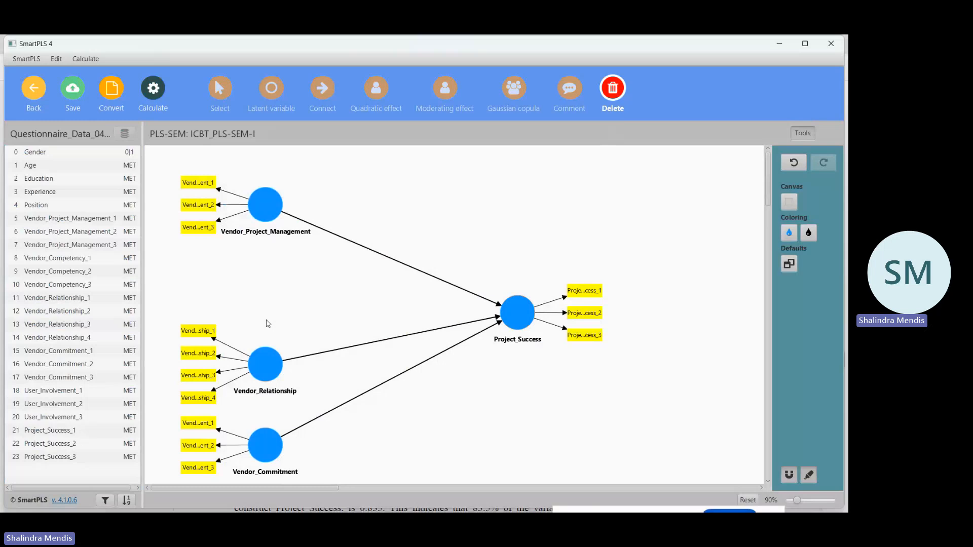
click(263, 366)
click(269, 447)
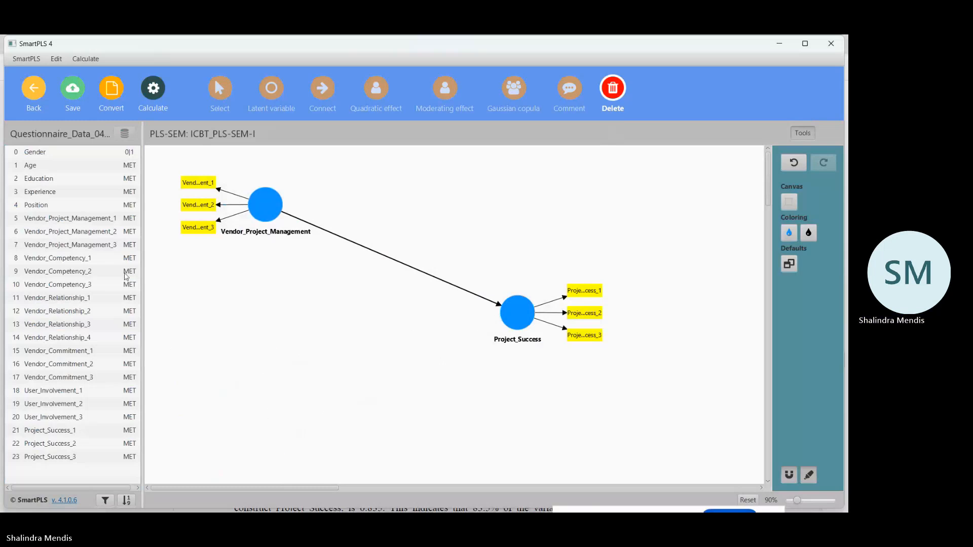
click(74, 93)
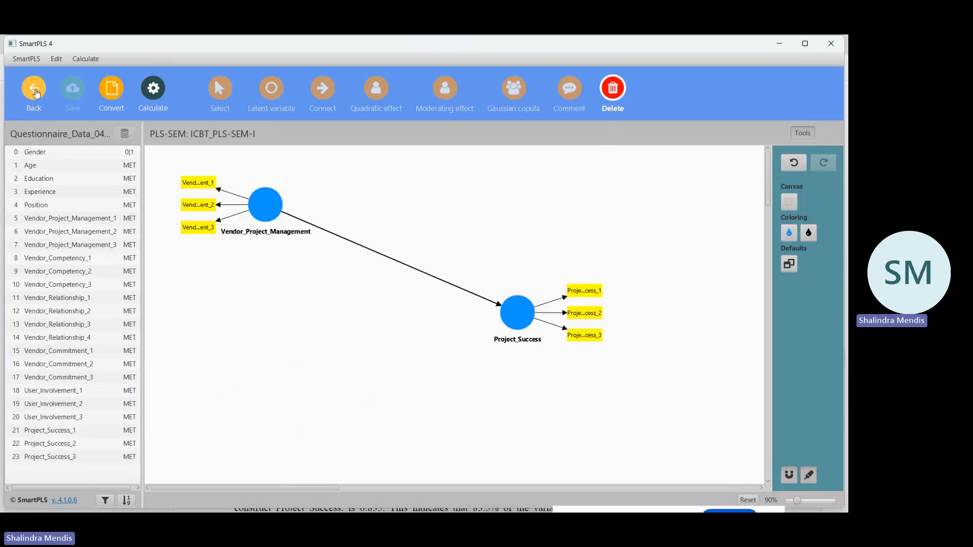
click(34, 90)
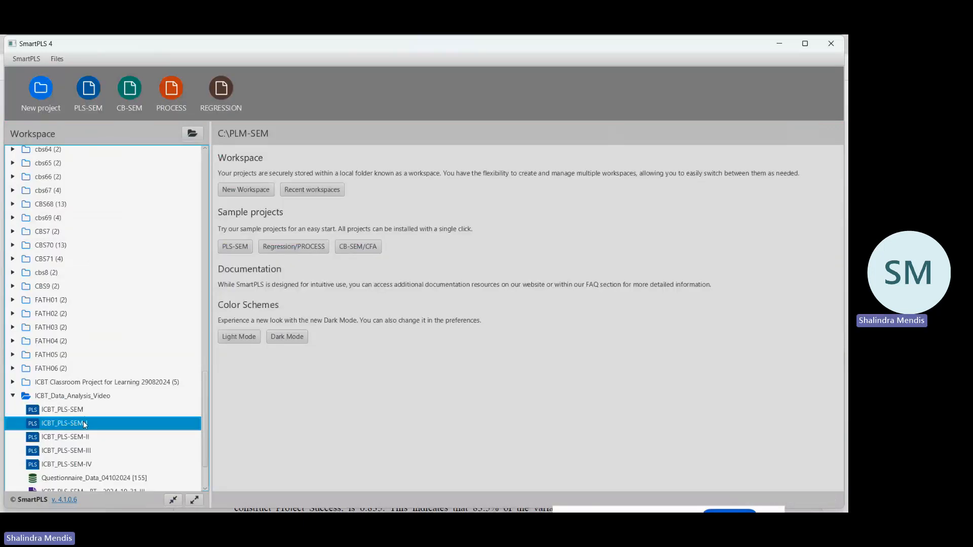
Open the ICBT_PLS-SEM-I model and move Vendor_Project_Management down level with Project_Success.
double_click(85, 424)
drag(260, 209, 251, 318)
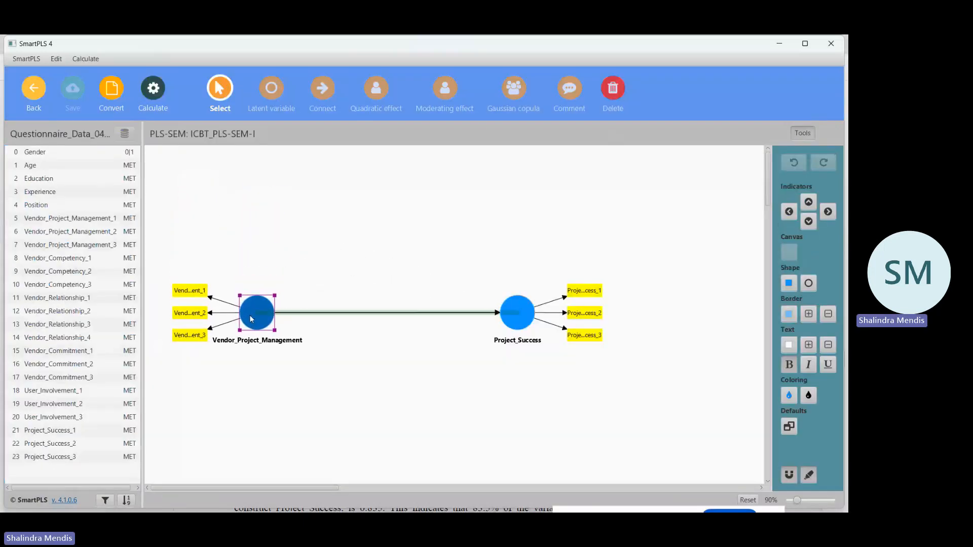
click(342, 389)
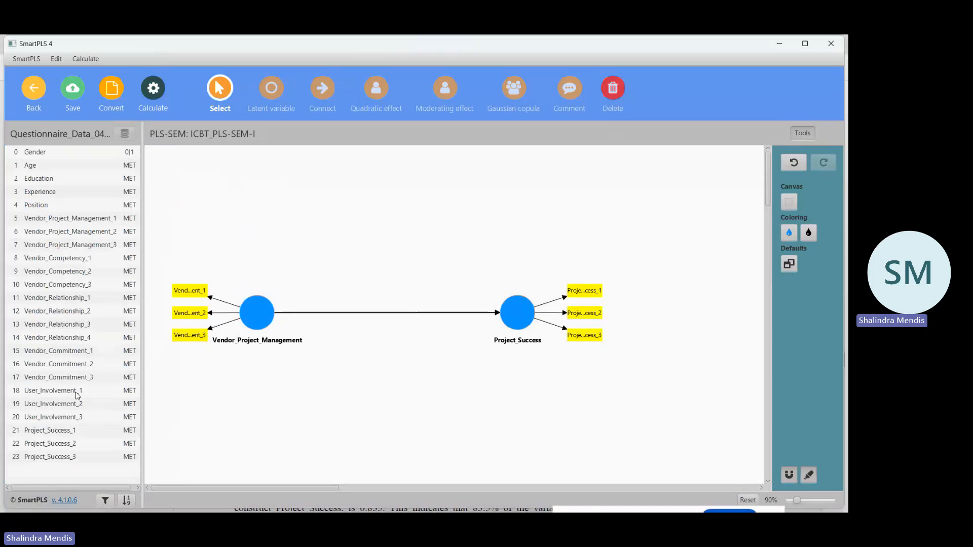
Add a User_Involvement construct with indicators User_Involvement_1 to User_Involvement_3 above the existing path, save the model and return to the workspace.
drag(77, 395, 386, 179)
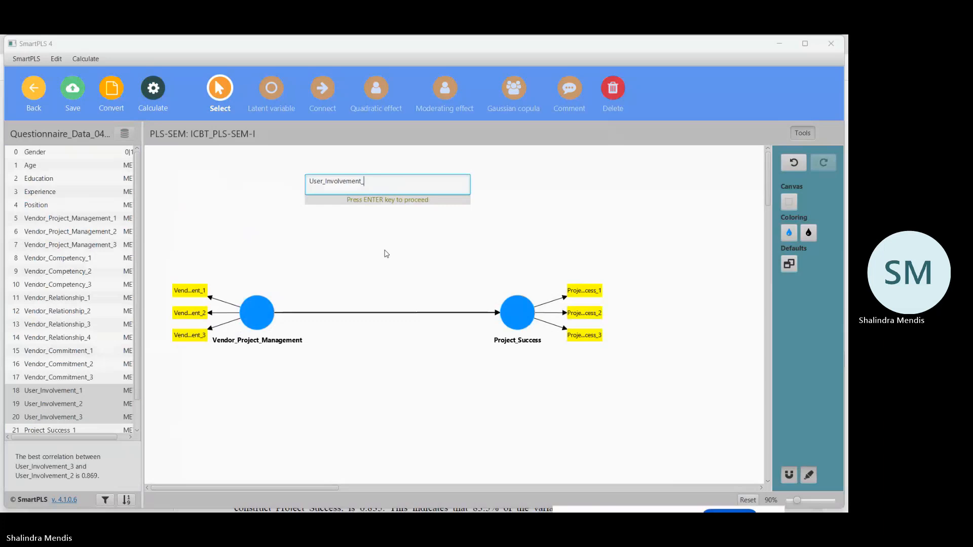
key(BackSpace)
key(Return)
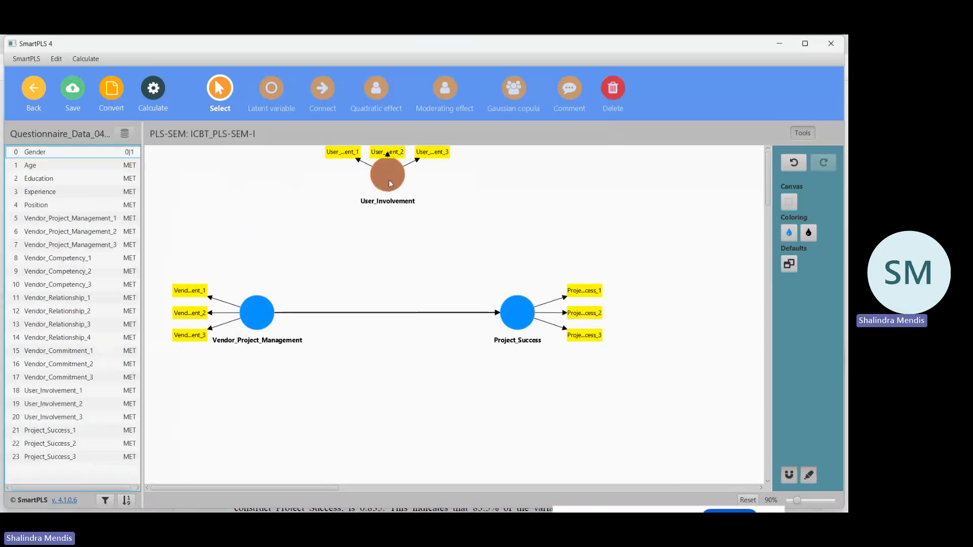
drag(391, 182, 390, 195)
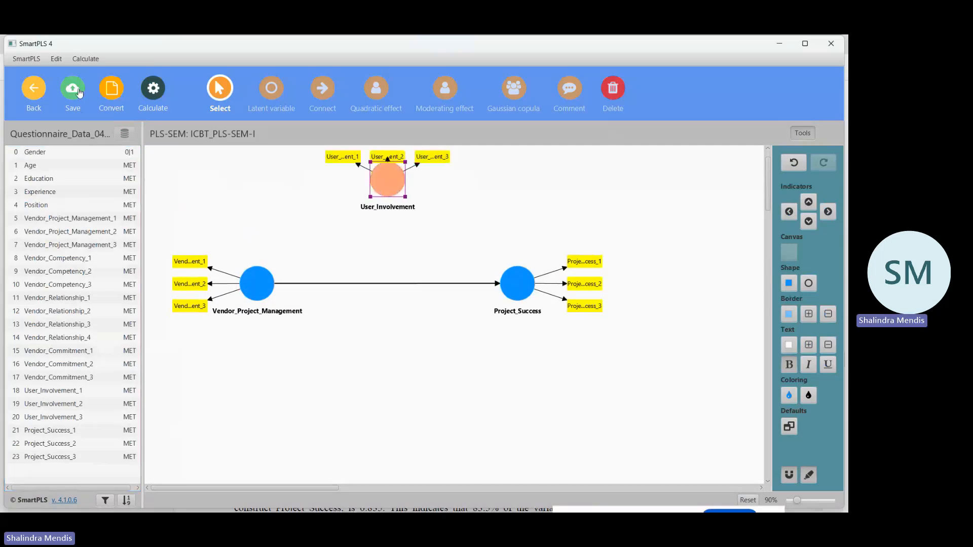
click(36, 89)
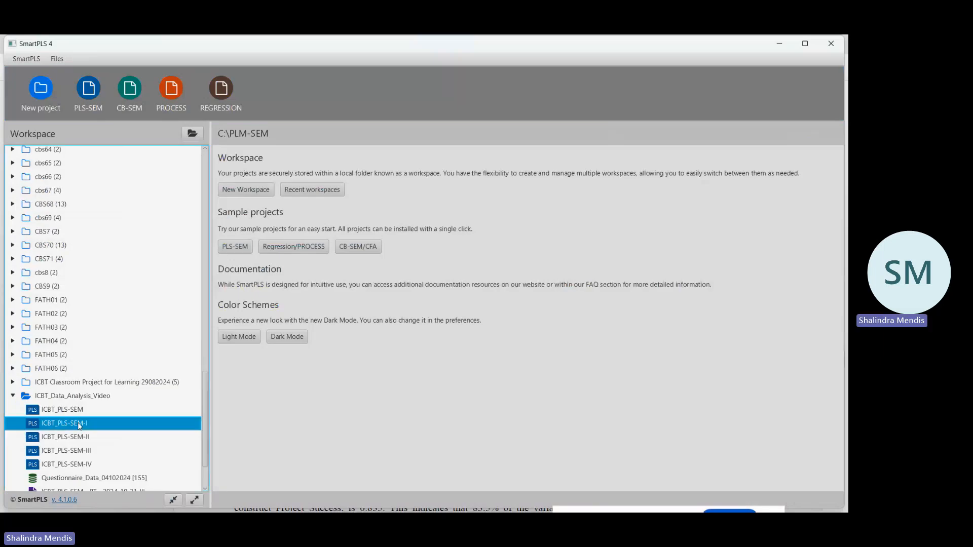
Reopen ICBT_PLS-SEM-I and move Vendor_Project_Management and Project_Success down, level with each other, to leave more room below User_Involvement.
double_click(79, 424)
click(257, 334)
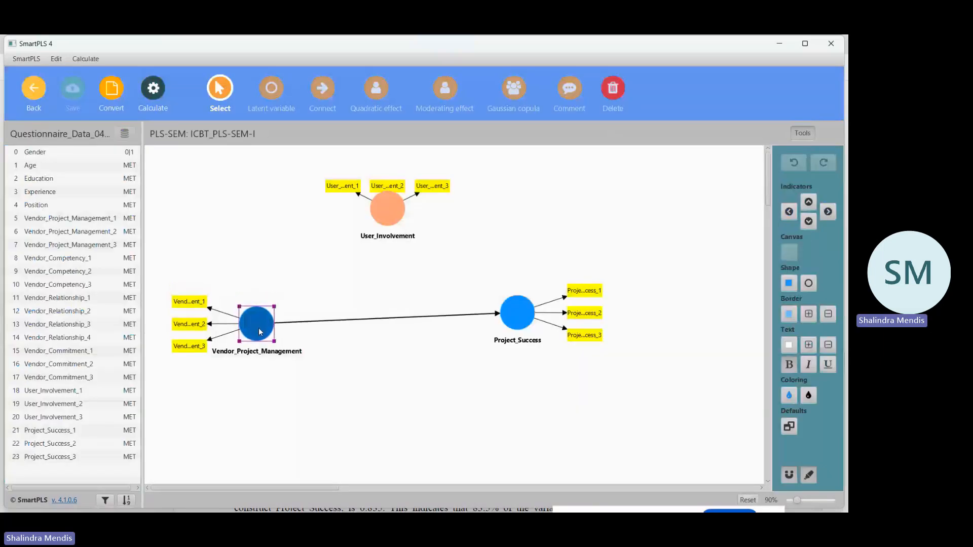
drag(521, 315, 524, 338)
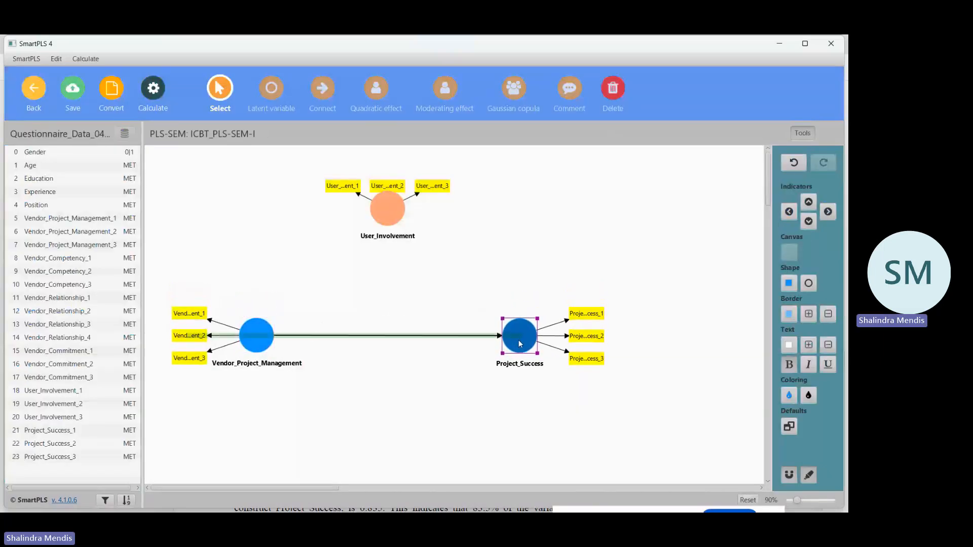
Arrange the User_Involvement indicators above their construct, shift the construct slightly down and save the model.
click(388, 205)
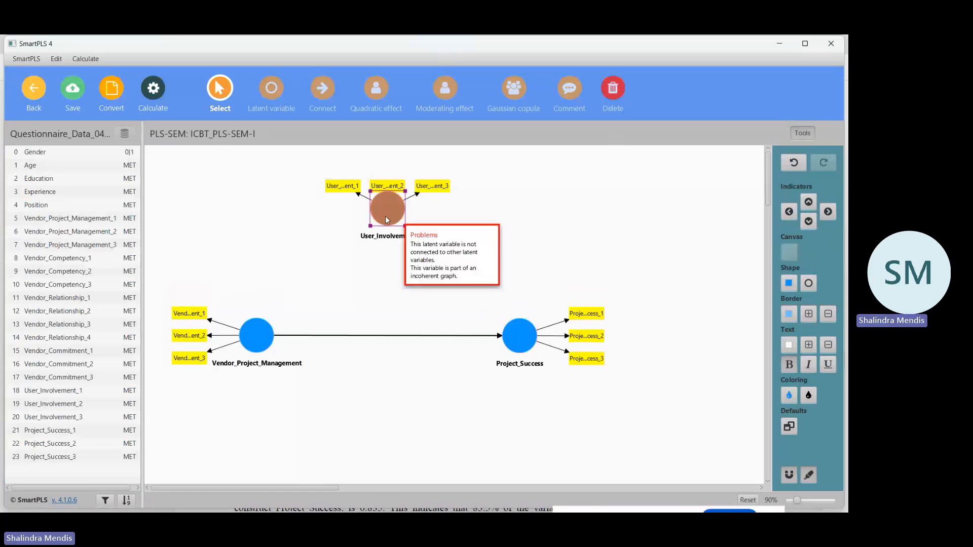
click(808, 202)
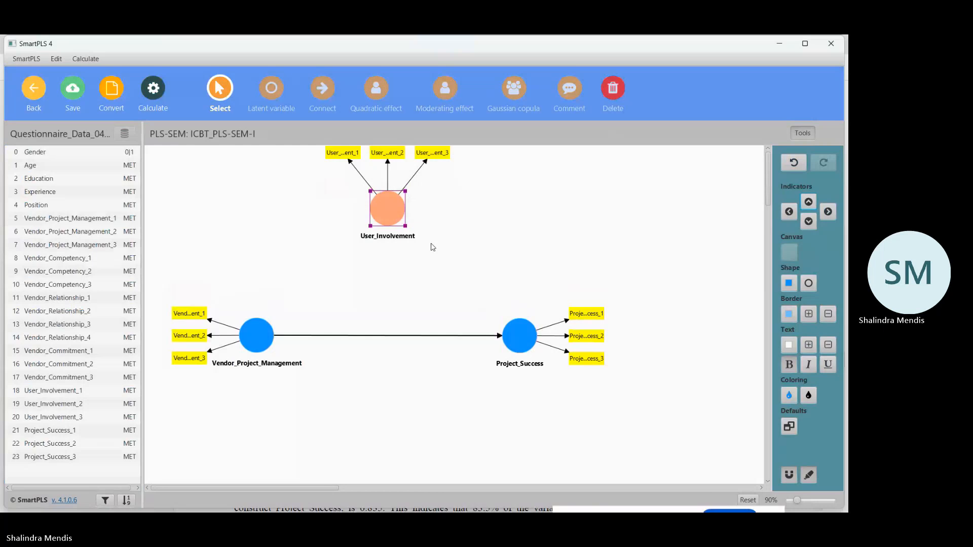
drag(394, 211, 397, 221)
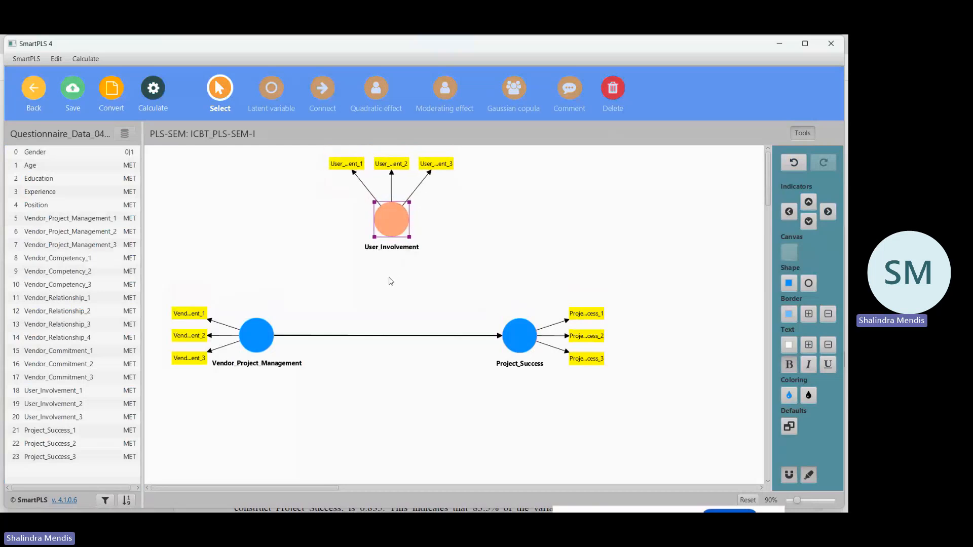
click(77, 89)
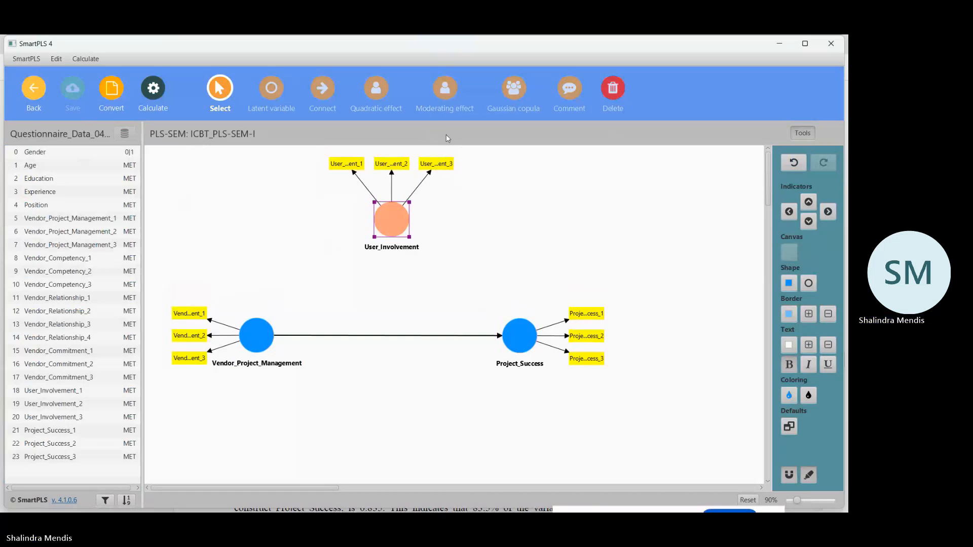
Add a moderating effect of User_Involvement on the path from Vendor_Project_Management to Project_Success, save the model and return to the workspace.
click(446, 92)
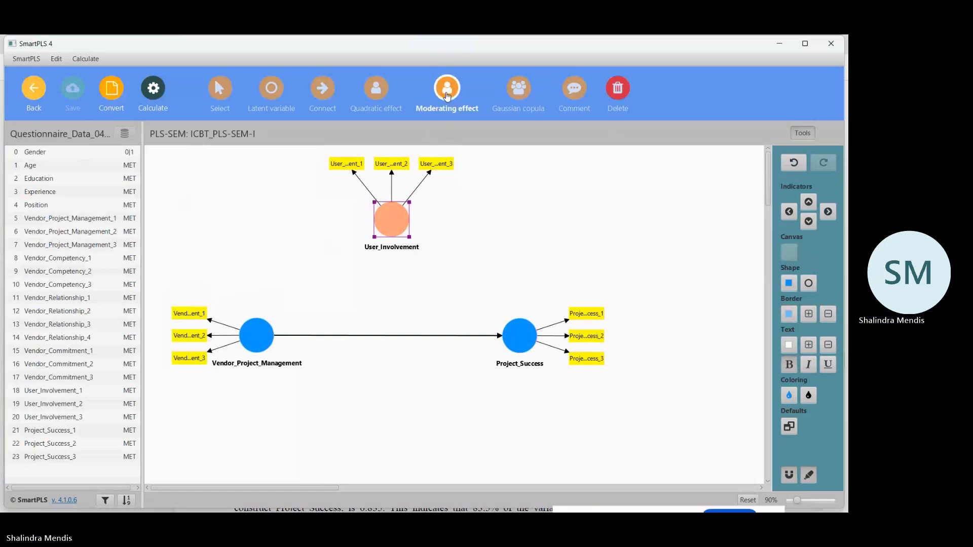
click(391, 219)
click(390, 336)
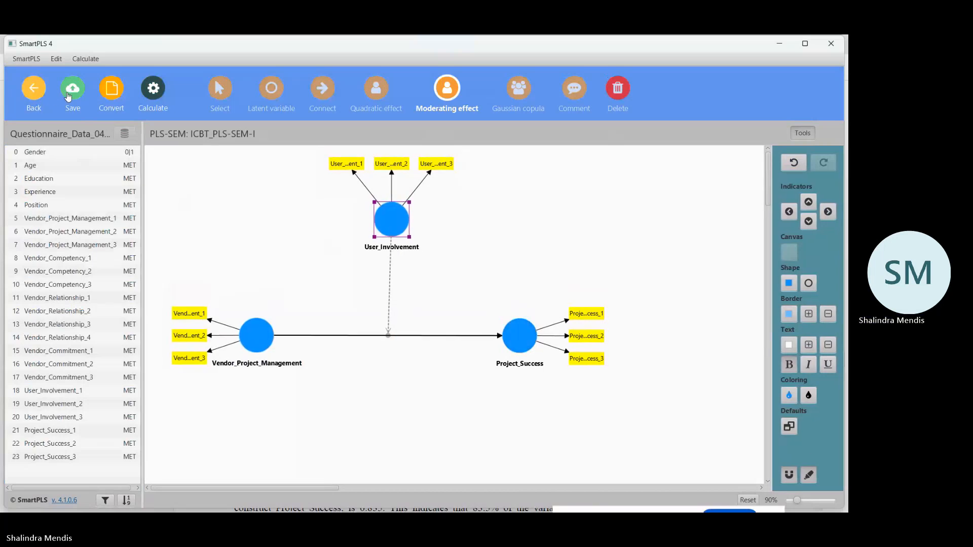
click(70, 91)
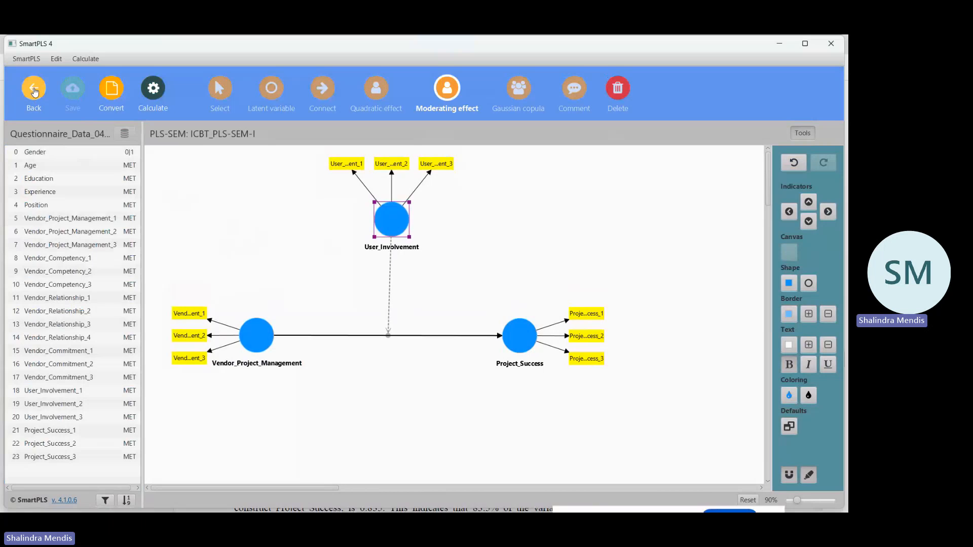
click(34, 91)
Reopen ICBT_PLS-SEM-I, shift Project_Success slightly to the right so the moderator line runs vertically, and save the model.
click(85, 428)
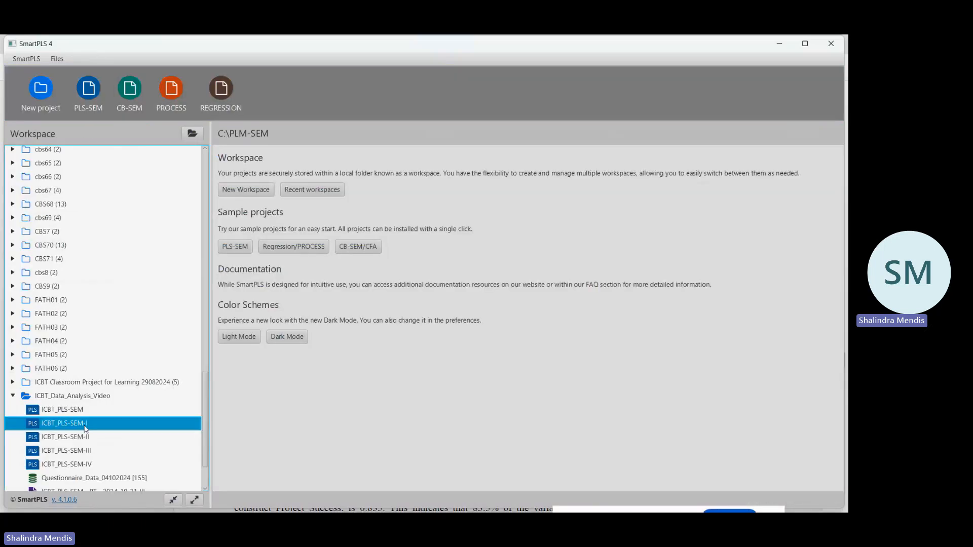
double_click(85, 428)
click(531, 344)
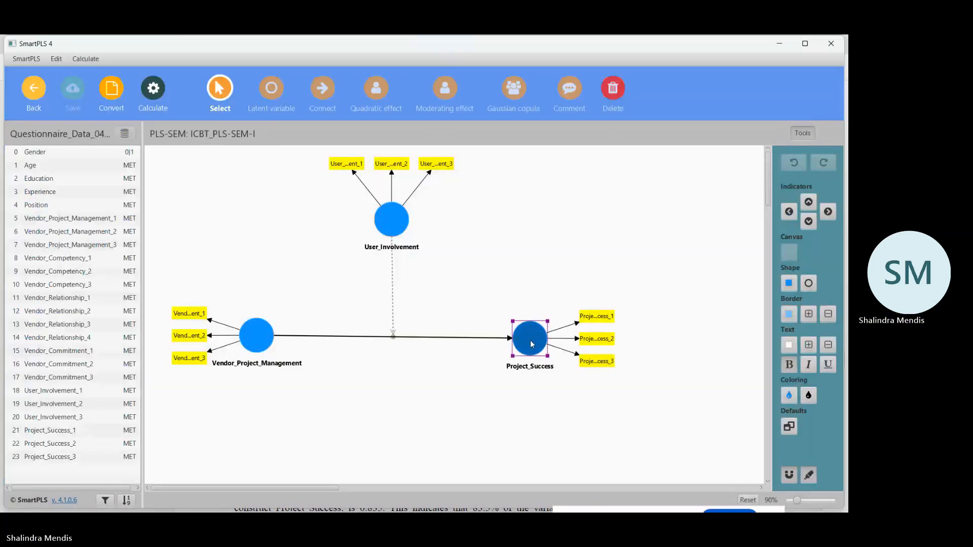
drag(531, 344, 527, 342)
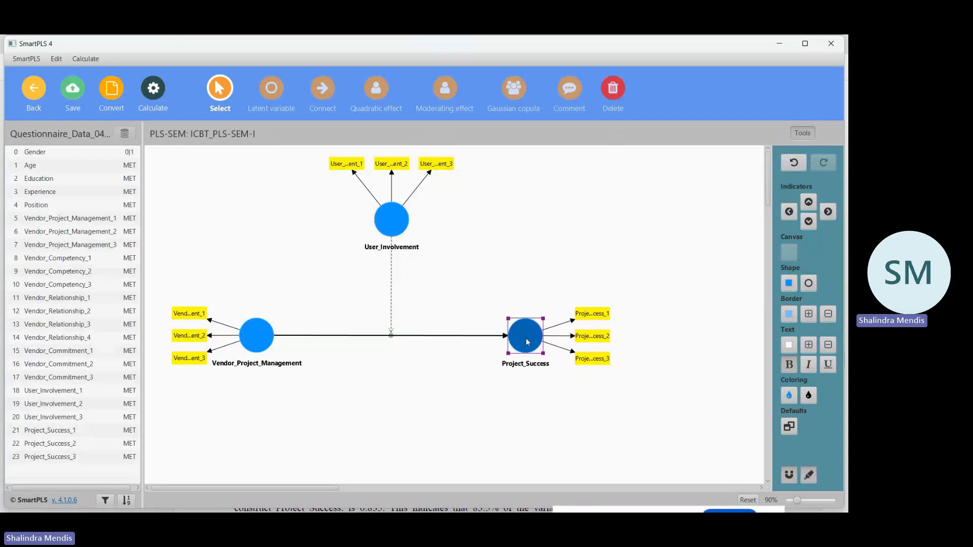
click(534, 263)
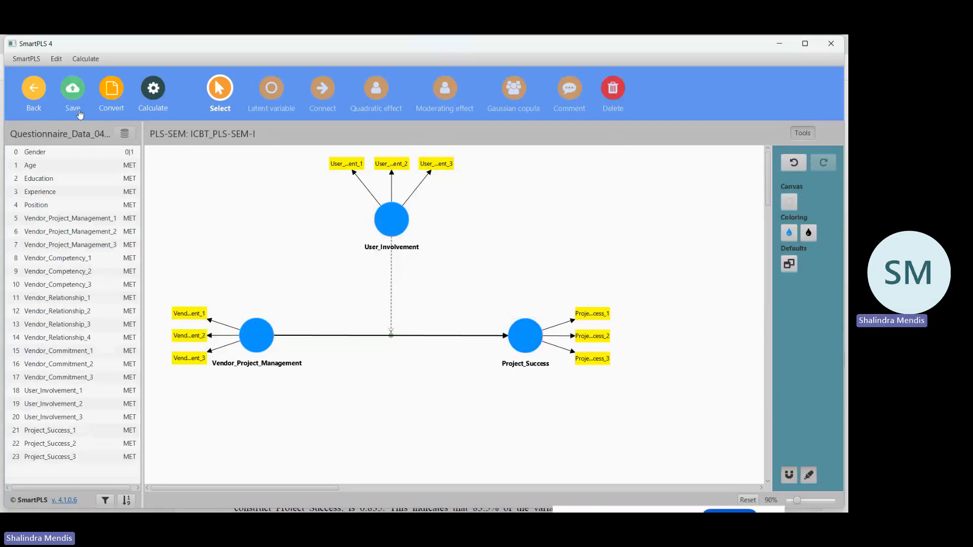
click(74, 92)
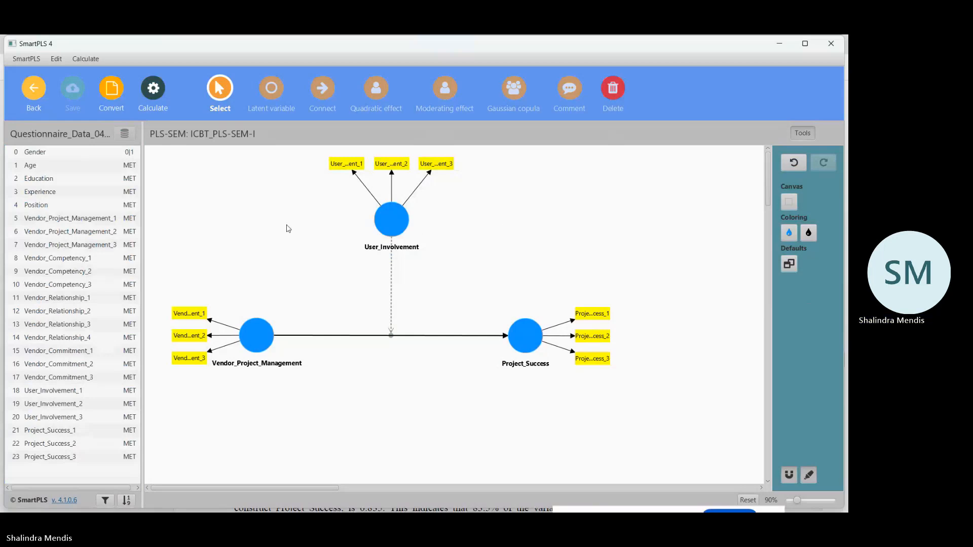
Run Bootstrapping on the moderation model with 5000 subsamples, percentile bootstrap, a two-tailed test and a 0.05 significance level.
click(153, 87)
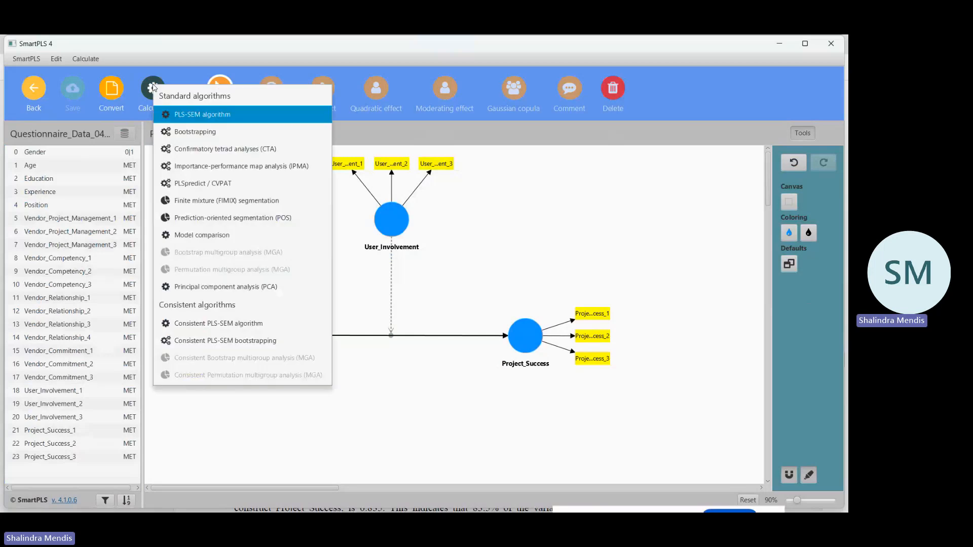
click(196, 132)
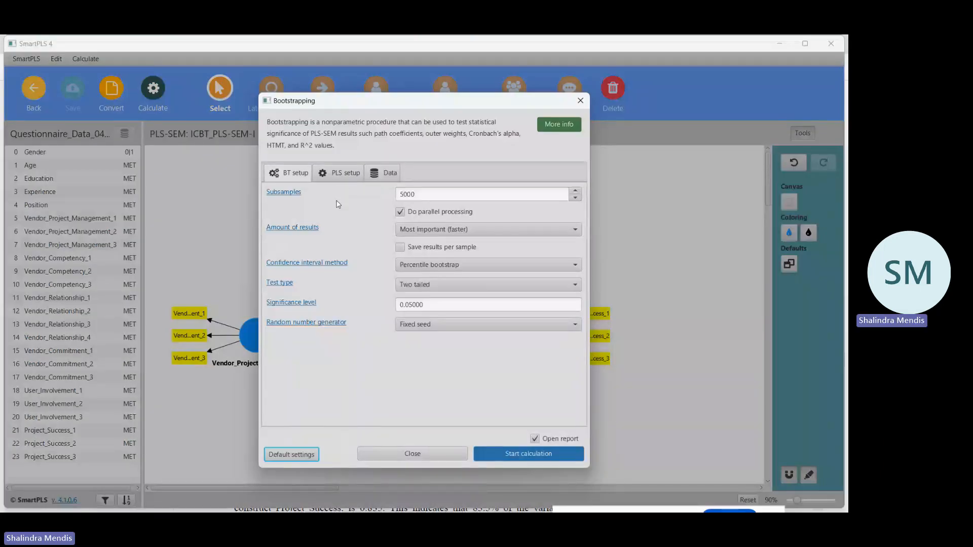
click(341, 173)
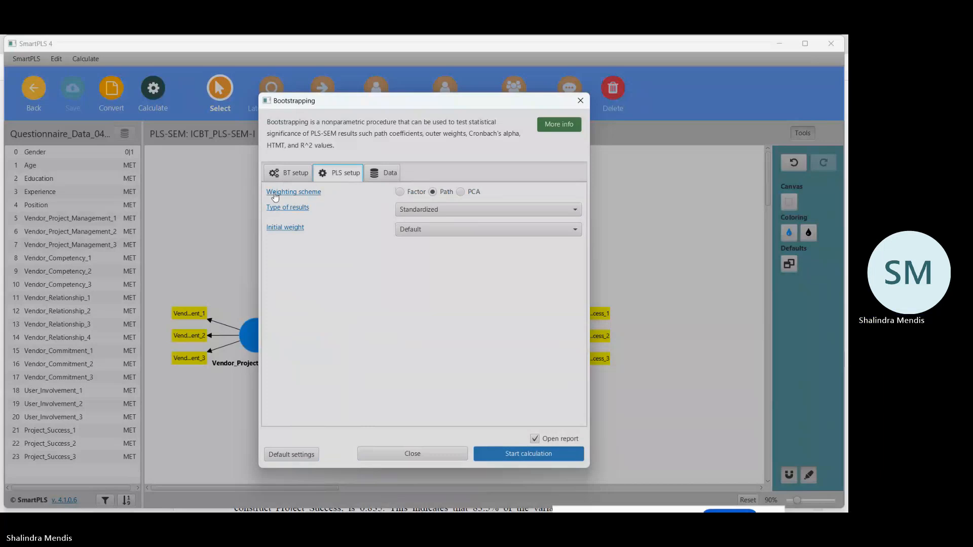
click(288, 175)
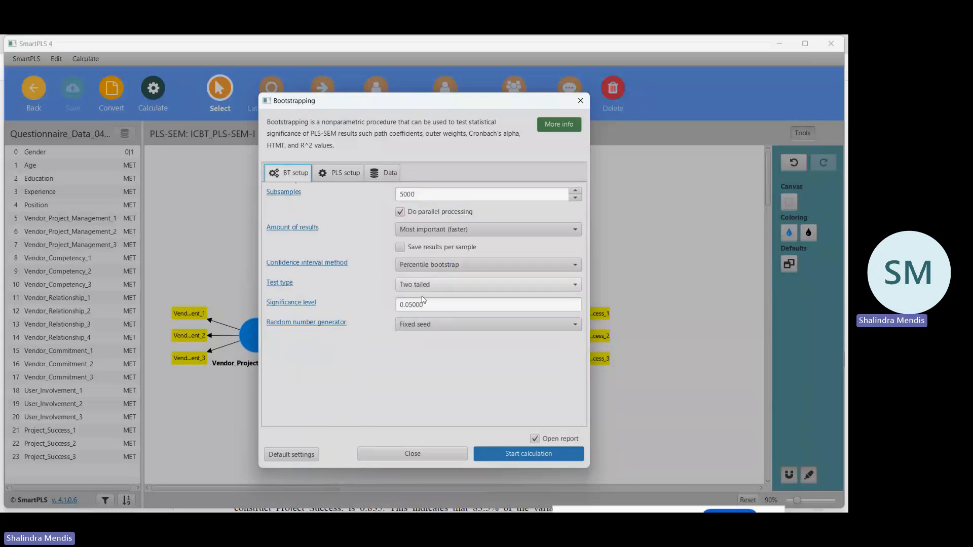
click(542, 456)
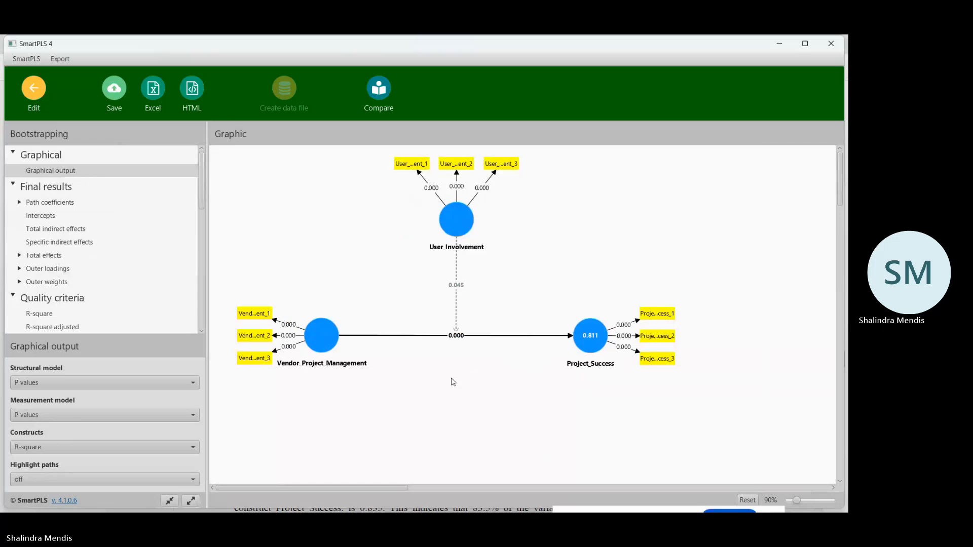
Open the path coefficients table with mean, STDEV, T values and p values in the bootstrapping report and copy it for Excel.
click(42, 204)
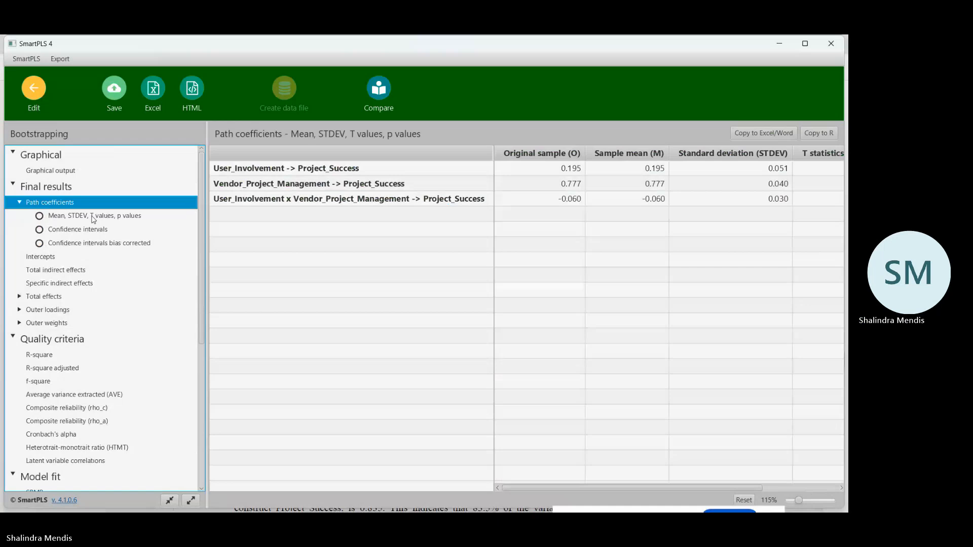
click(93, 217)
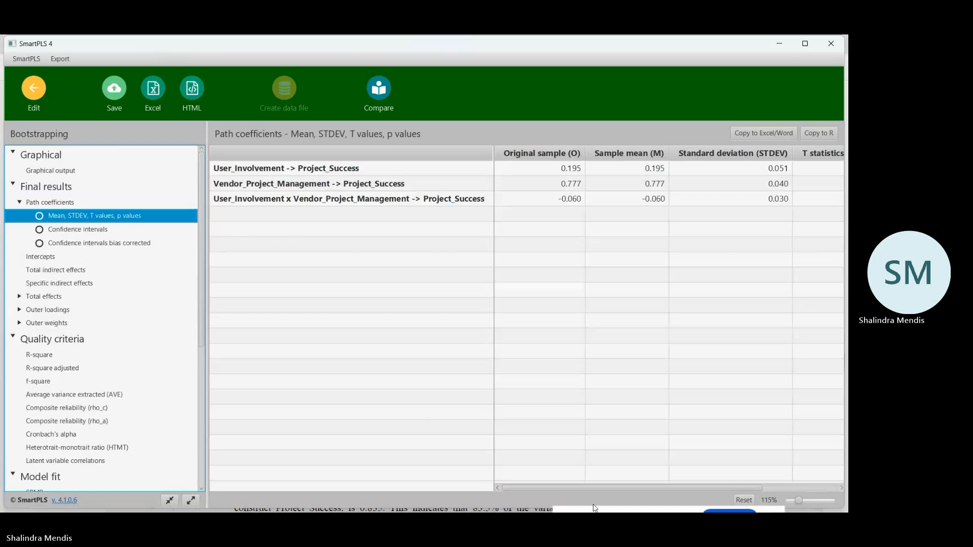
mouse_move(600, 490)
mouse_down()
mouse_move(694, 493)
mouse_move(605, 490)
mouse_up()
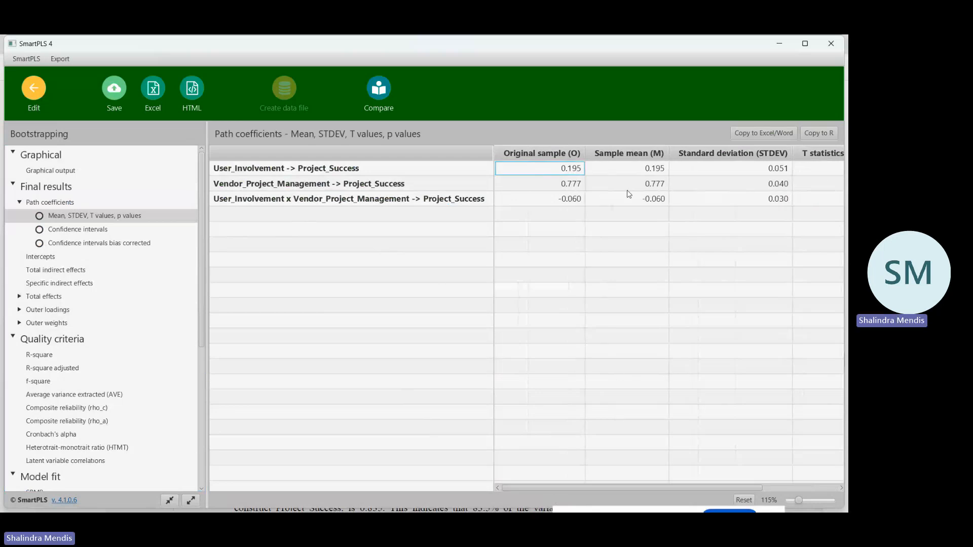
click(748, 134)
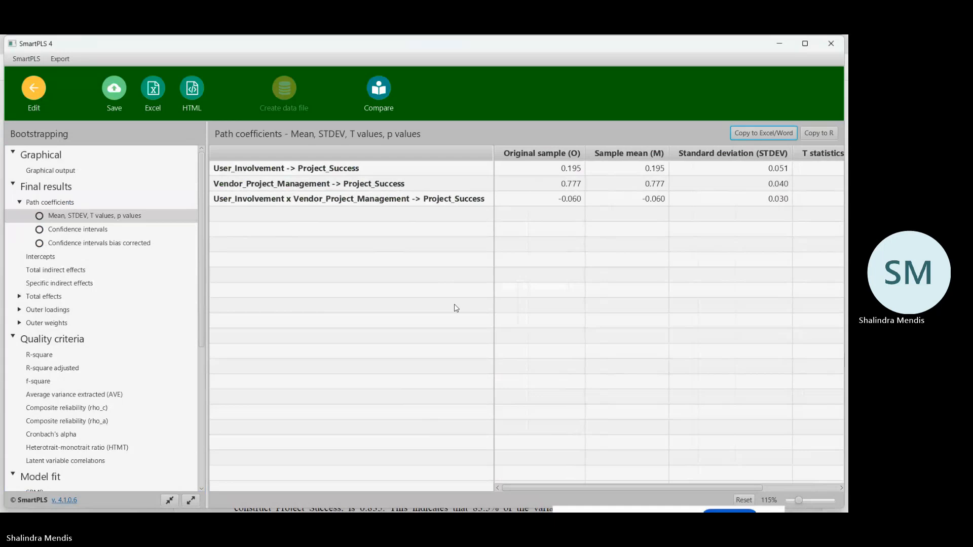
Switch to the PLM SEM workbook in Excel, paste the copied path coefficients table at A198 on Sheet1 and widen column A.
mouse_move(348, 508)
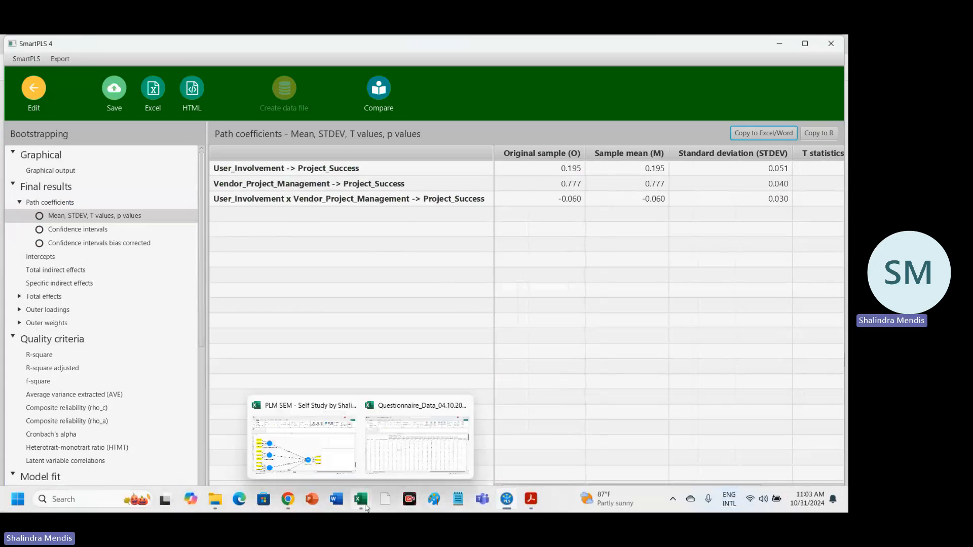
click(344, 459)
click(43, 371)
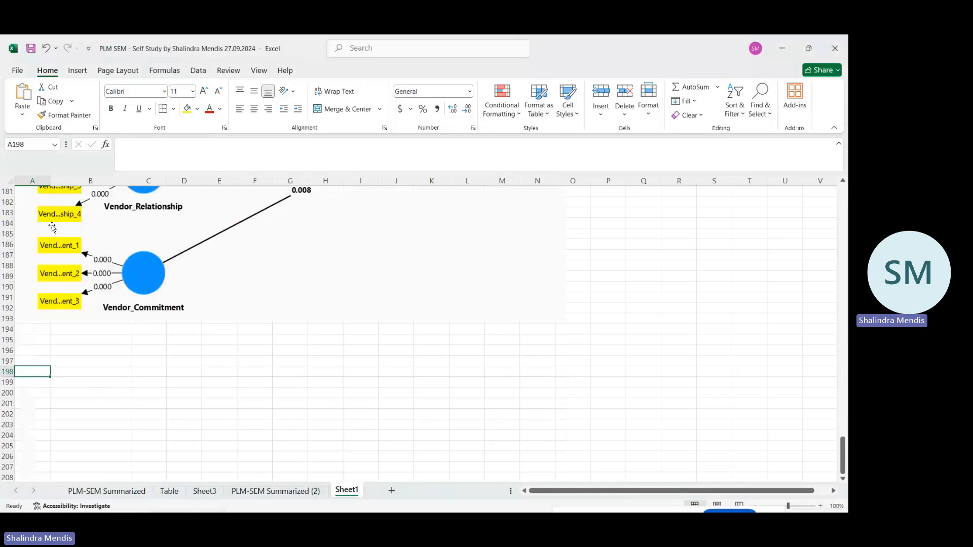
click(18, 99)
click(407, 369)
scroll(407, 368, down, 4)
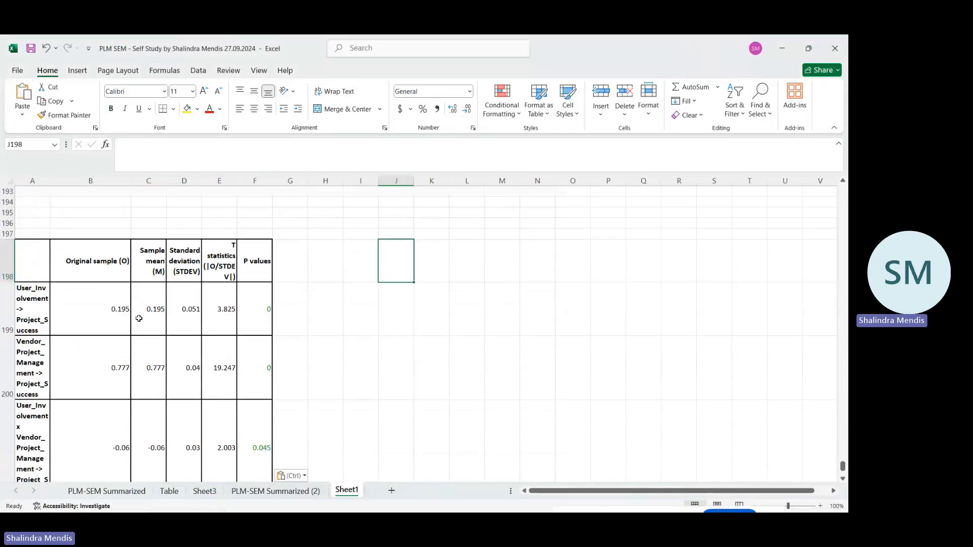
drag(52, 188, 93, 188)
Label the pasted path coefficients table by entering "Moderating 1" in A197.
click(59, 233)
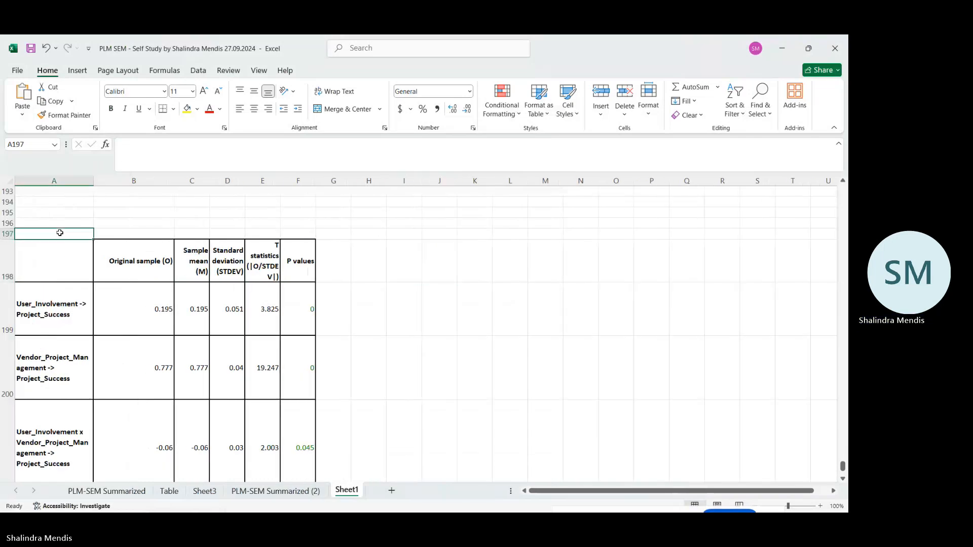
text(Moderating 1)
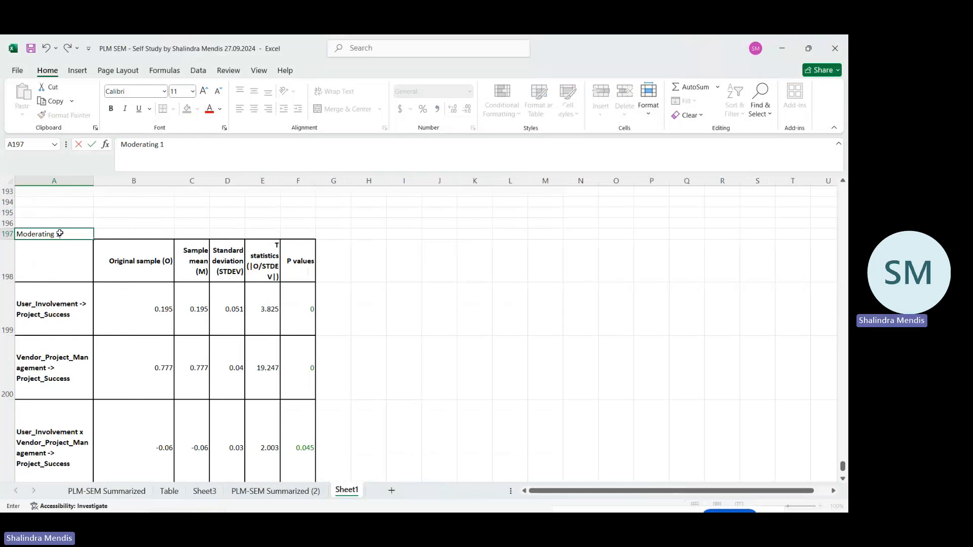
key(Return)
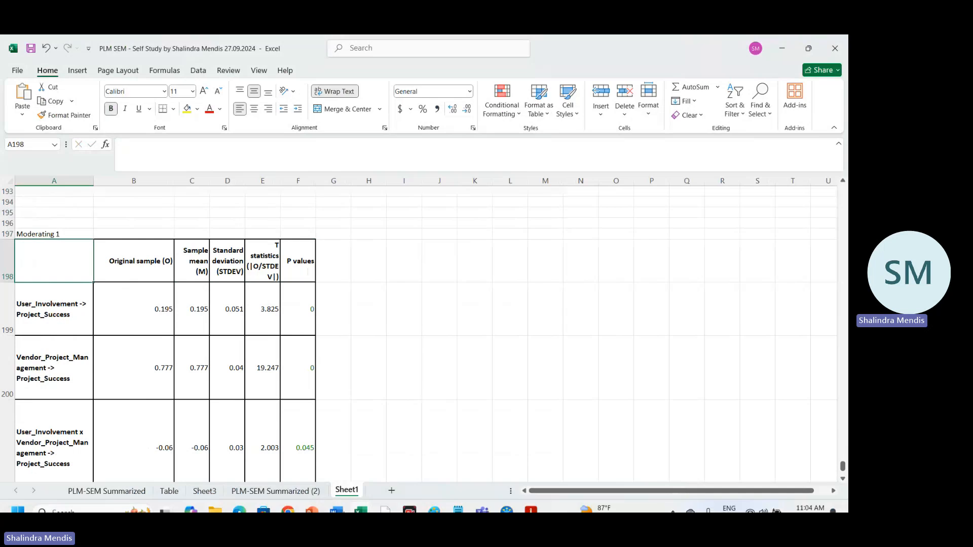
Switch to SmartPLS, show the bootstrapping report's graphical output and capture a screenshot of the whole moderation diagram.
mouse_move(506, 501)
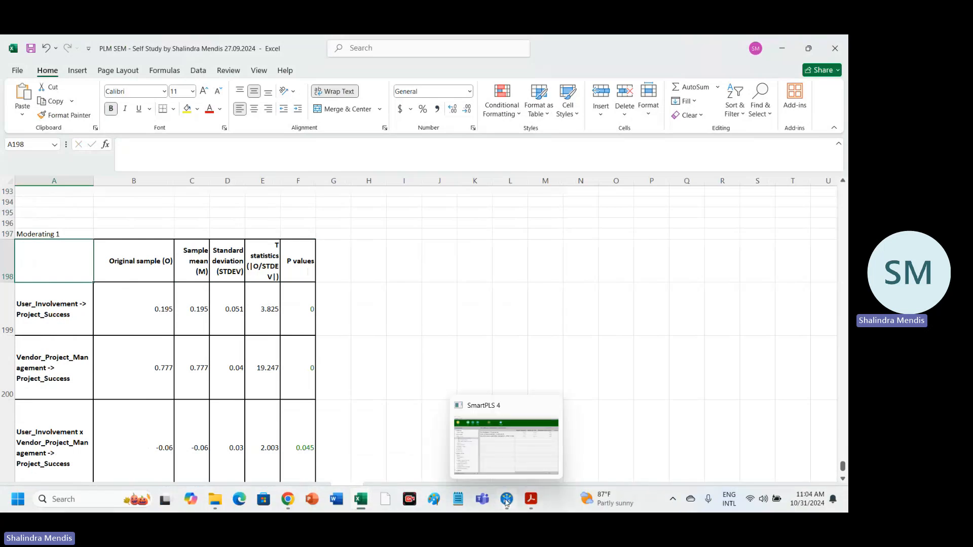
click(516, 461)
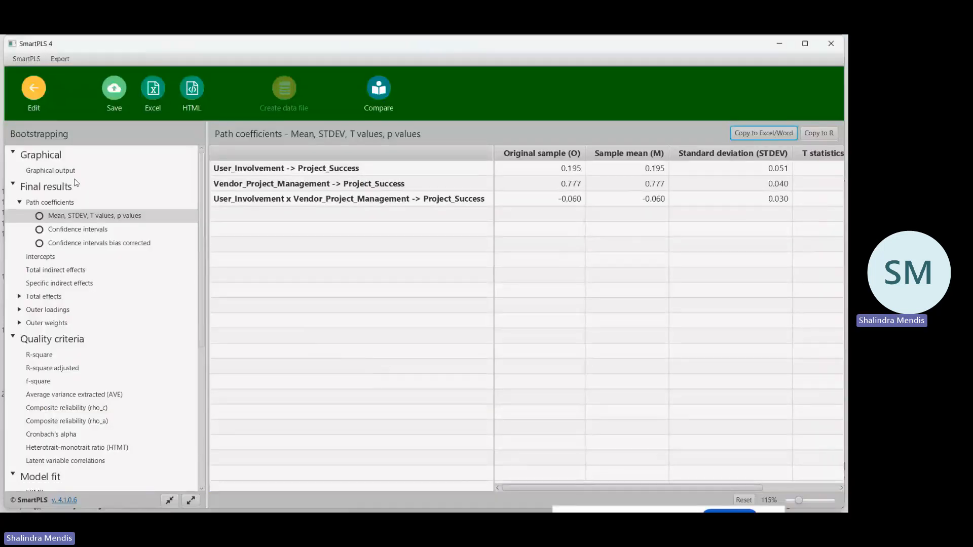
click(64, 172)
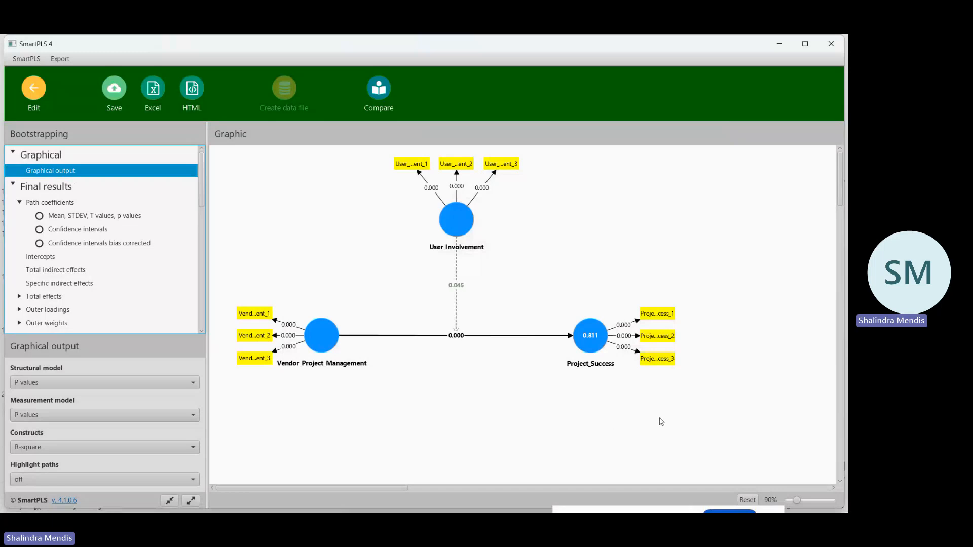
key(shift+super+s)
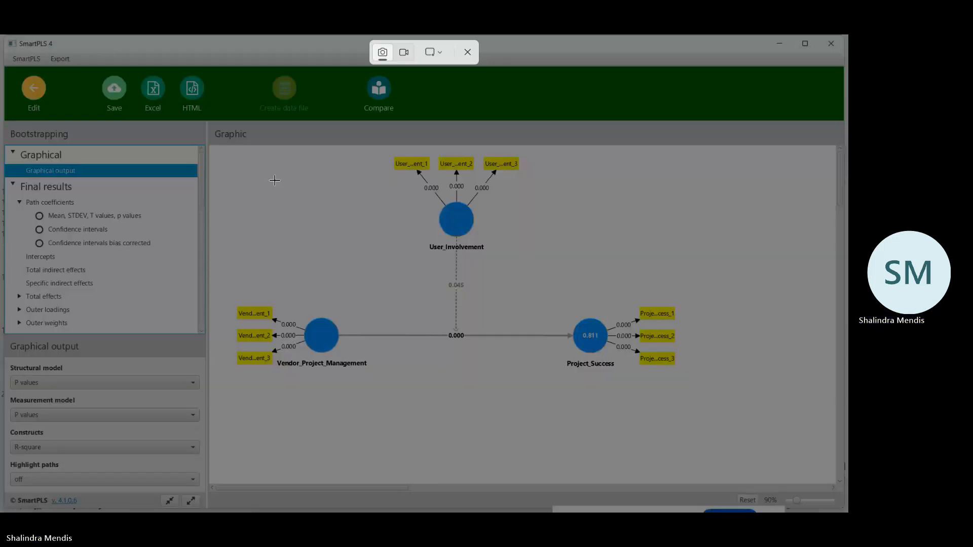
drag(223, 149, 682, 384)
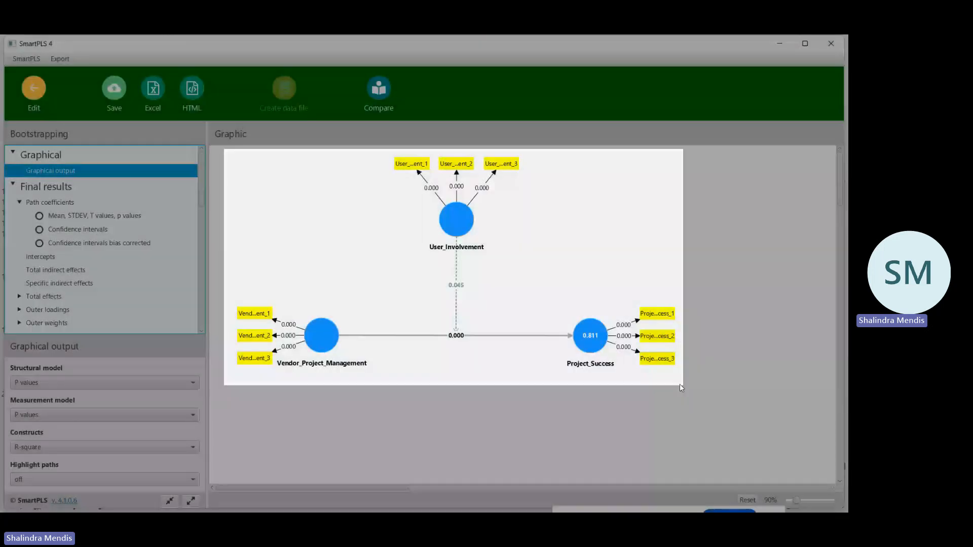
Switch to the PLM SEM workbook in Excel, paste the diagram screenshot at I198, shrink it and place it beside the Moderating 1 table.
mouse_move(354, 491)
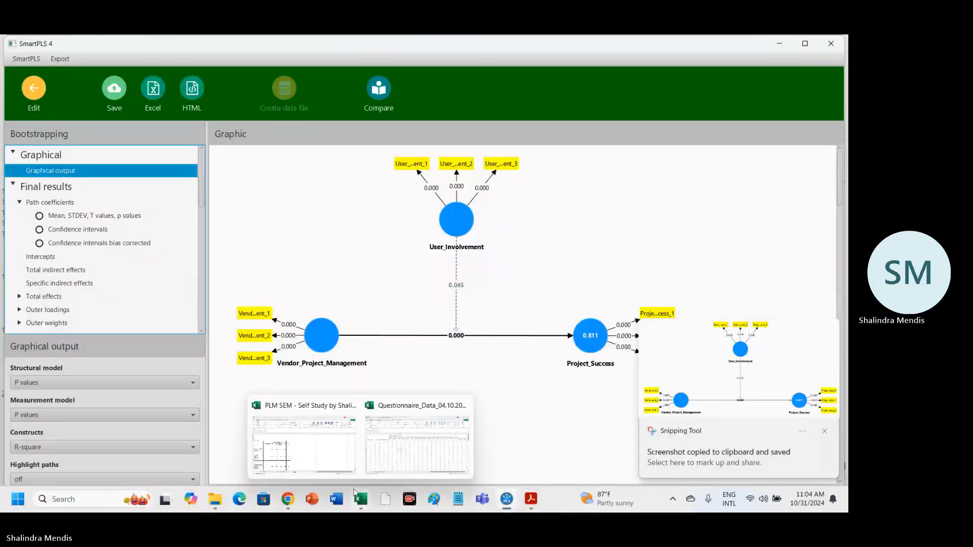
click(349, 419)
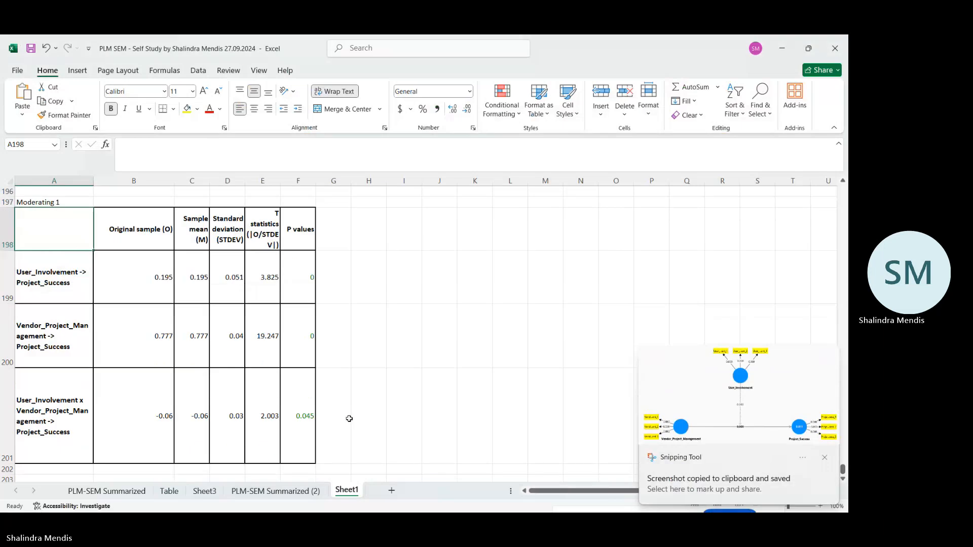
click(405, 238)
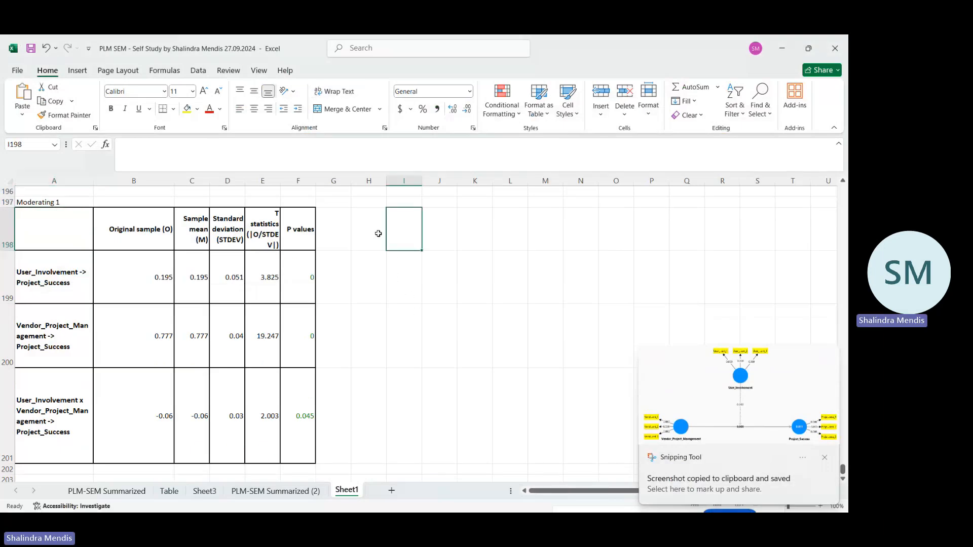
click(23, 93)
scroll(539, 430, down, 3)
scroll(538, 430, up, 2)
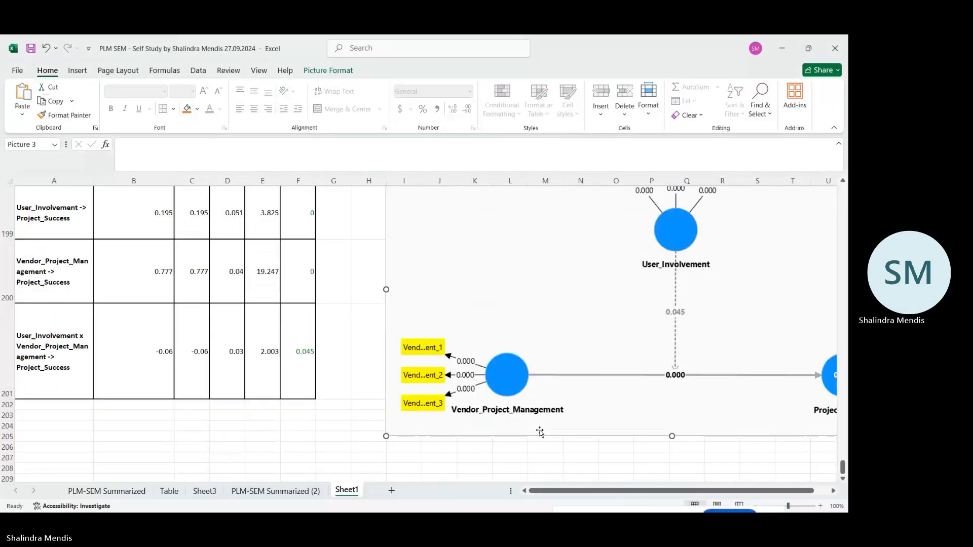
drag(386, 436, 468, 389)
drag(629, 282, 532, 293)
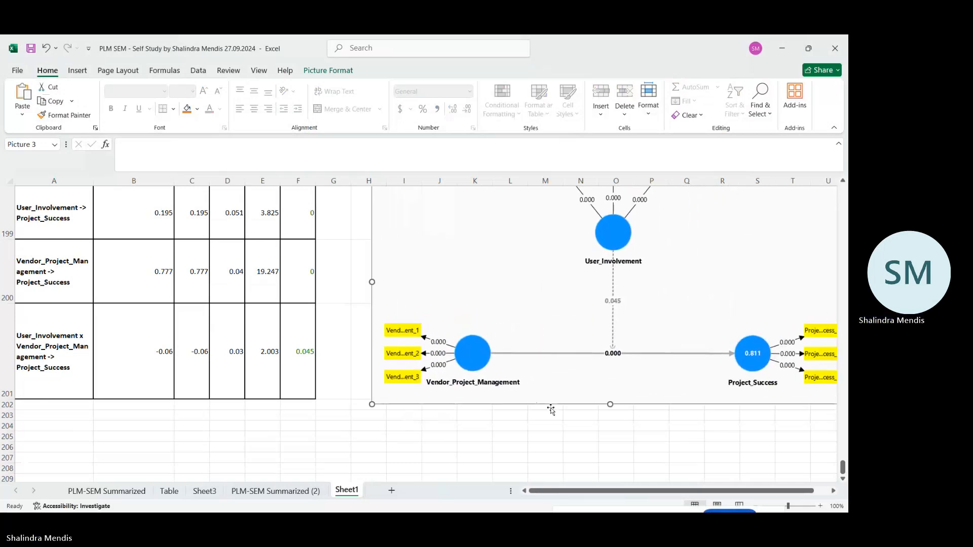
click(558, 437)
scroll(560, 437, up, 2)
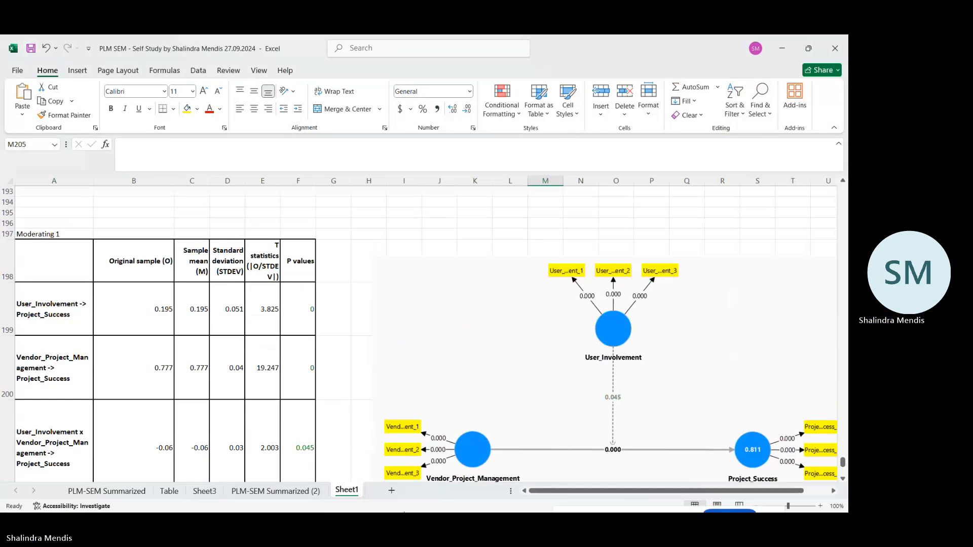
Switch to SmartPLS and save the bootstrapping report in ICBT_Data_Analysis_Video as "ICBT_PLS-SEM-I - BT - 2024-10-31-I".
mouse_move(509, 501)
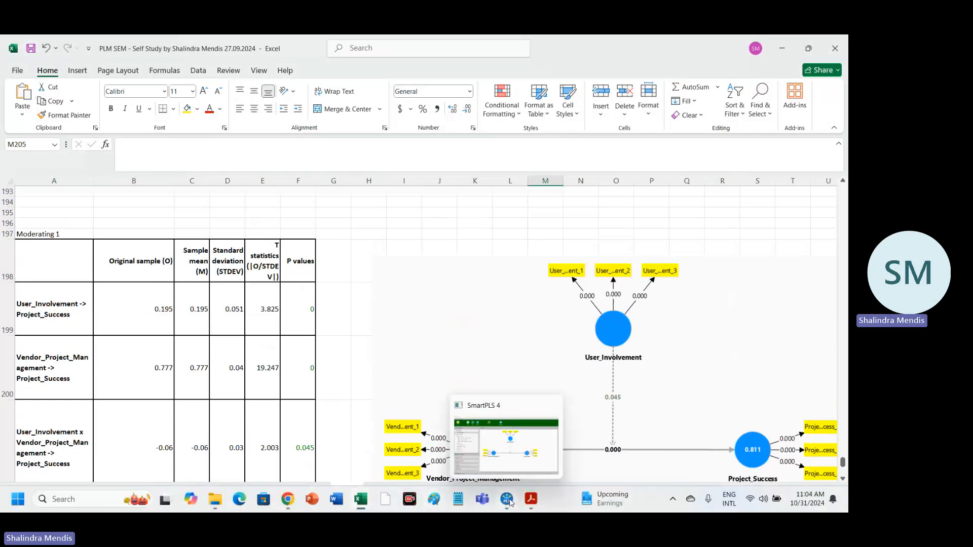
click(514, 464)
click(514, 464)
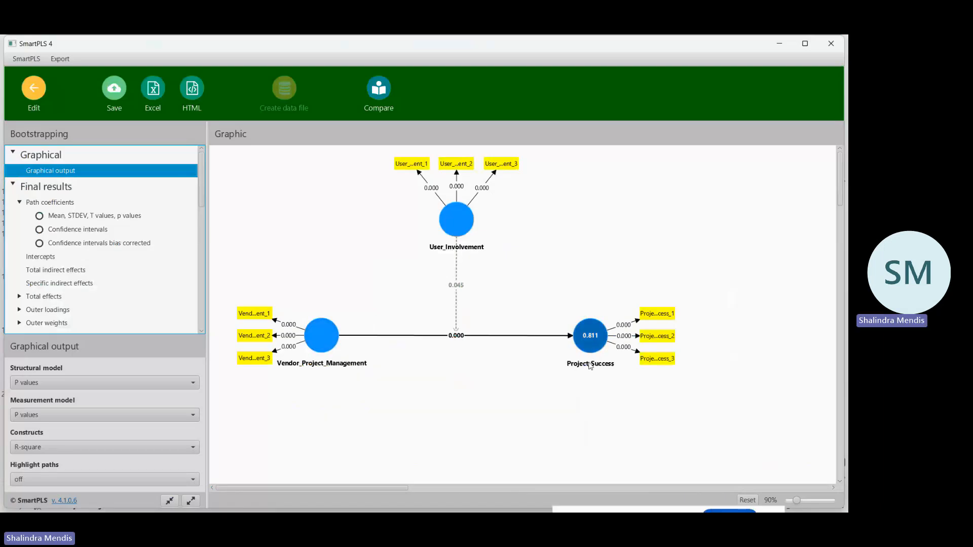
click(114, 96)
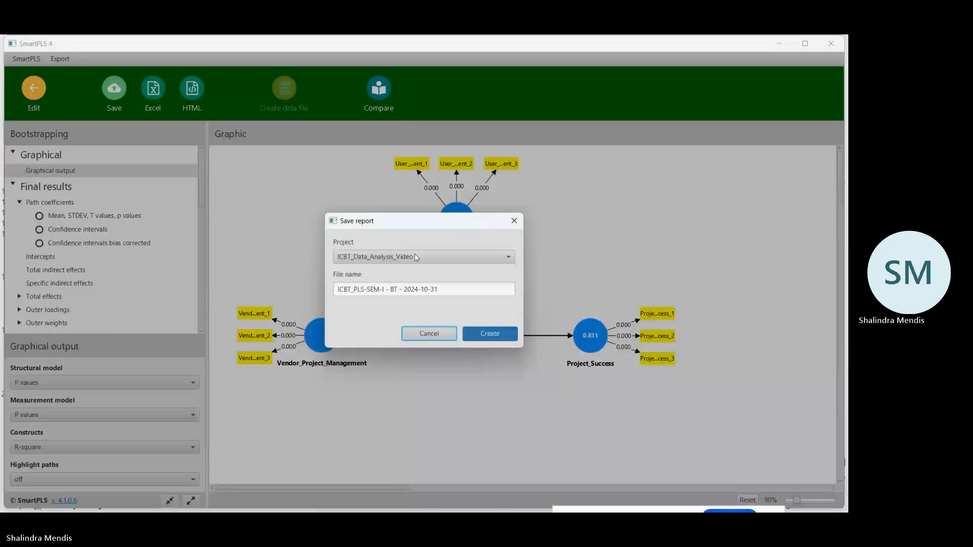
click(462, 290)
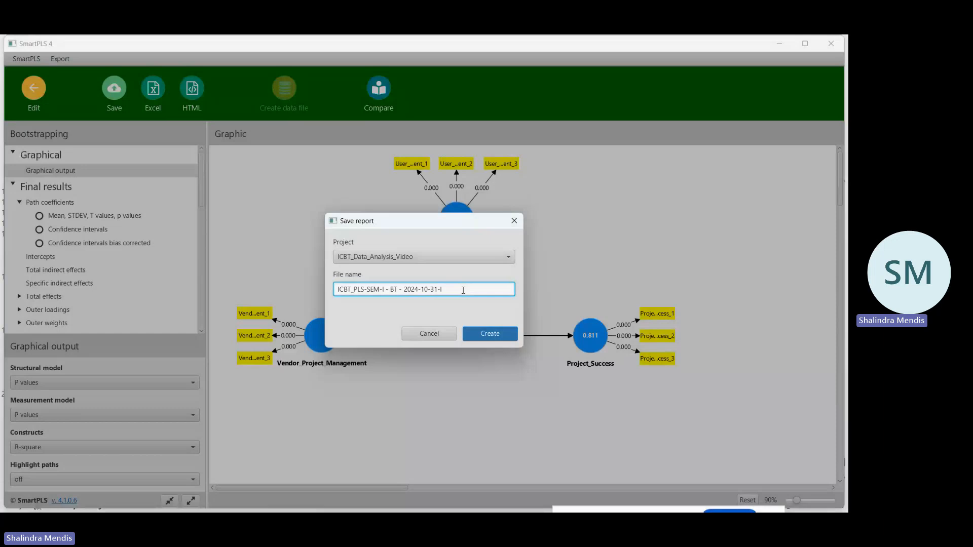
click(491, 332)
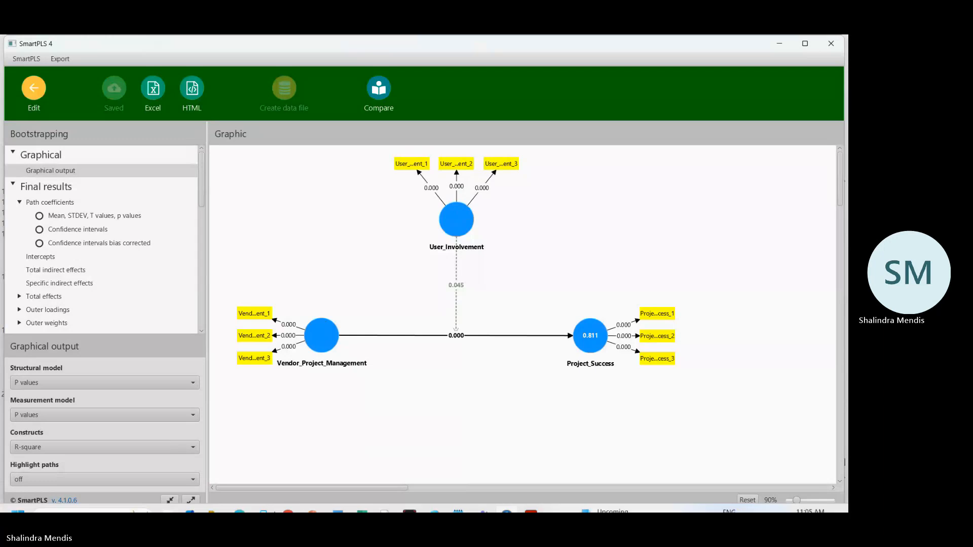
Switch to the thesis PDF in Acrobat and examine the moderation diagram in section 4.7.1.
mouse_move(530, 499)
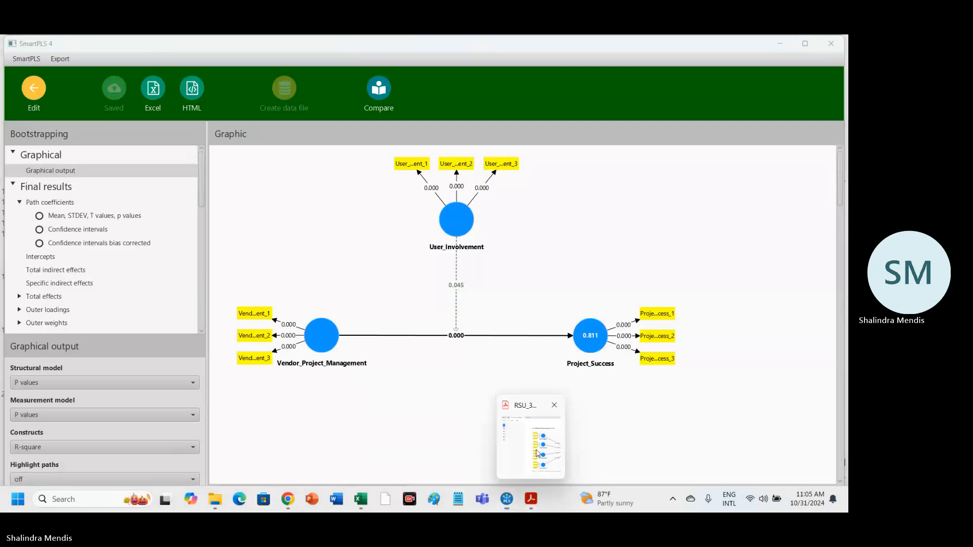
click(538, 451)
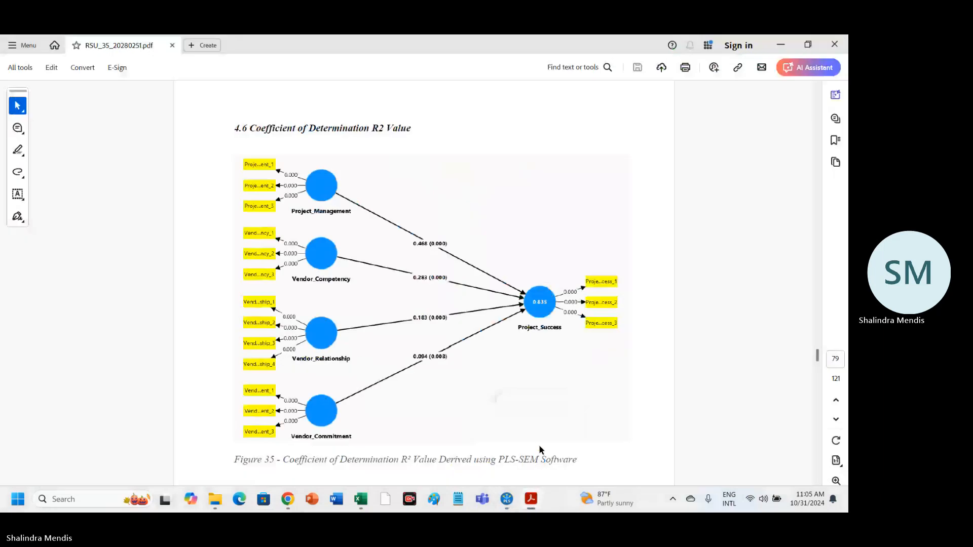
scroll(539, 445, down, 5)
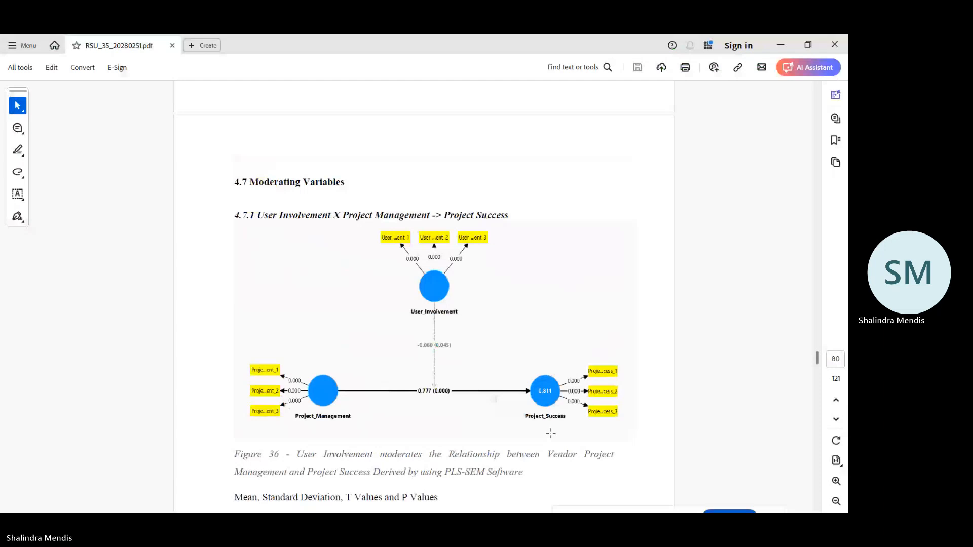
Return to SmartPLS, check the structural and measurement model label options, and view the path coefficients table.
mouse_move(506, 500)
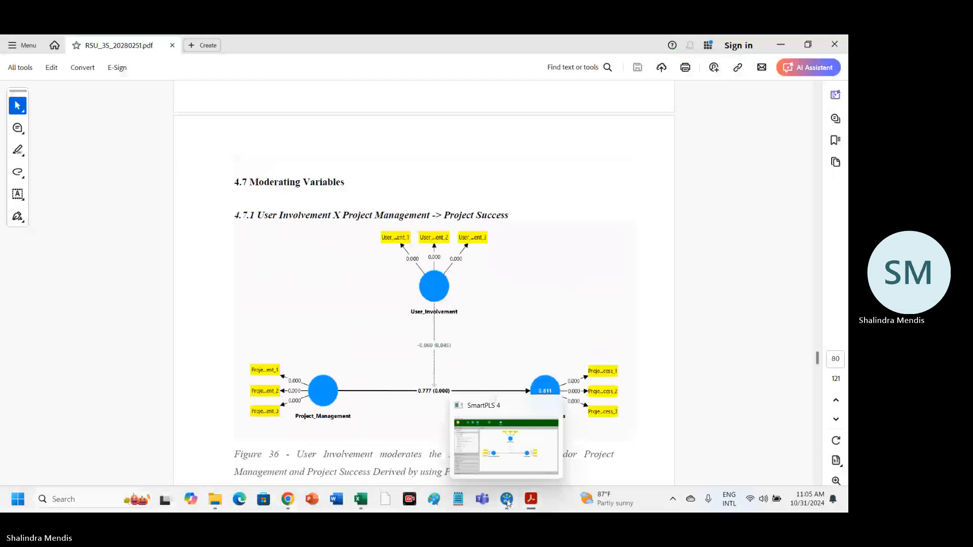
click(506, 500)
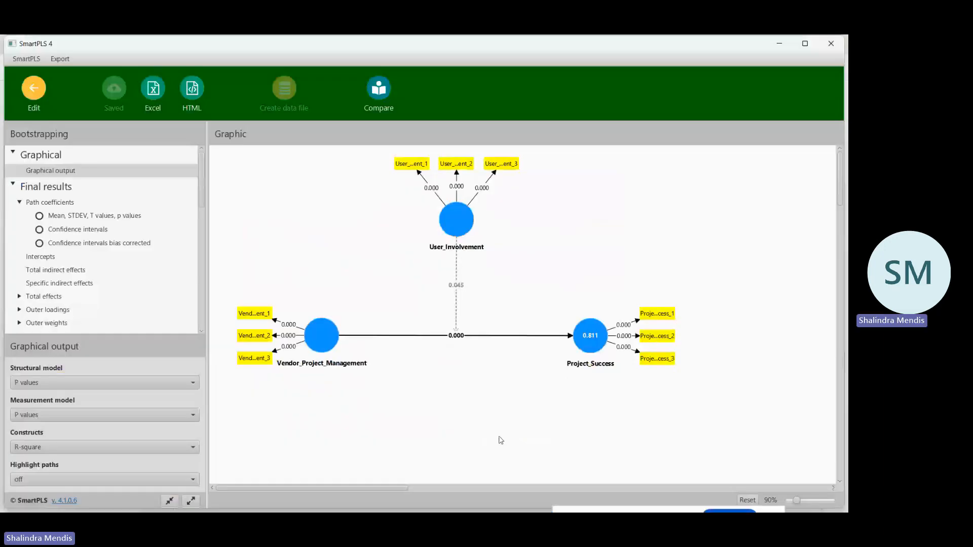
click(192, 383)
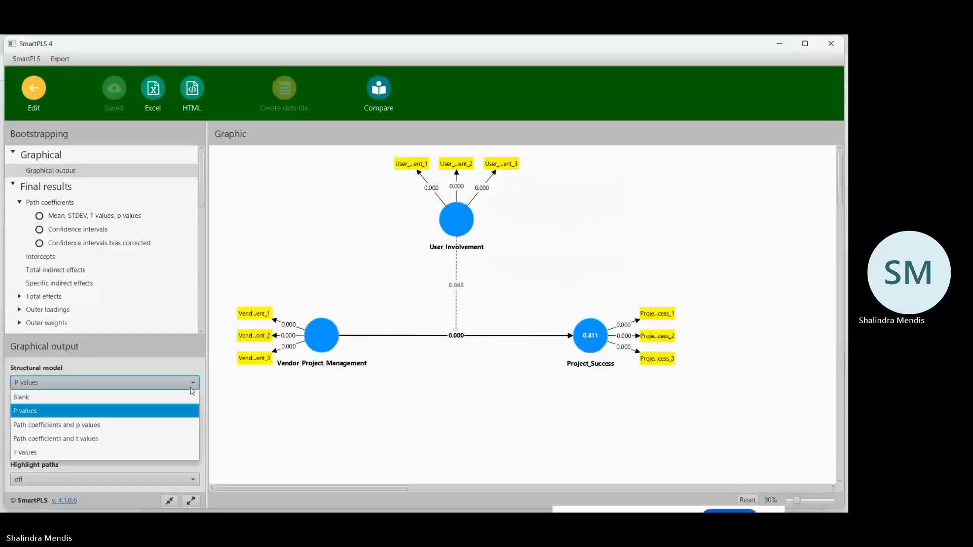
click(194, 416)
click(194, 415)
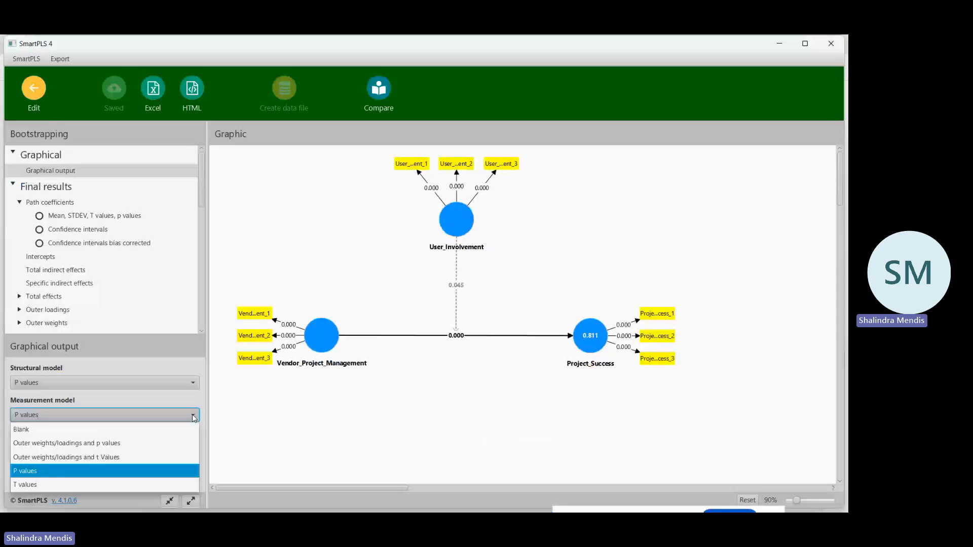
click(194, 415)
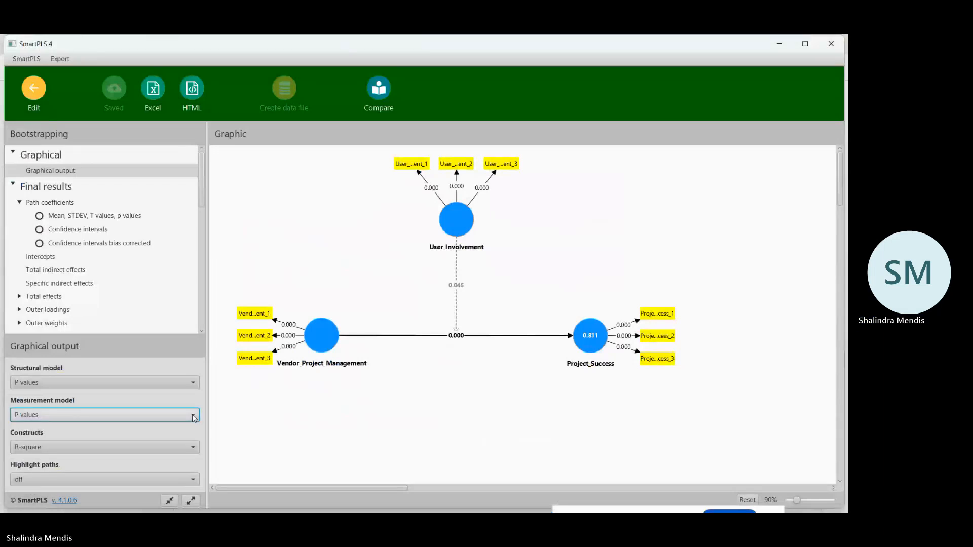
click(57, 203)
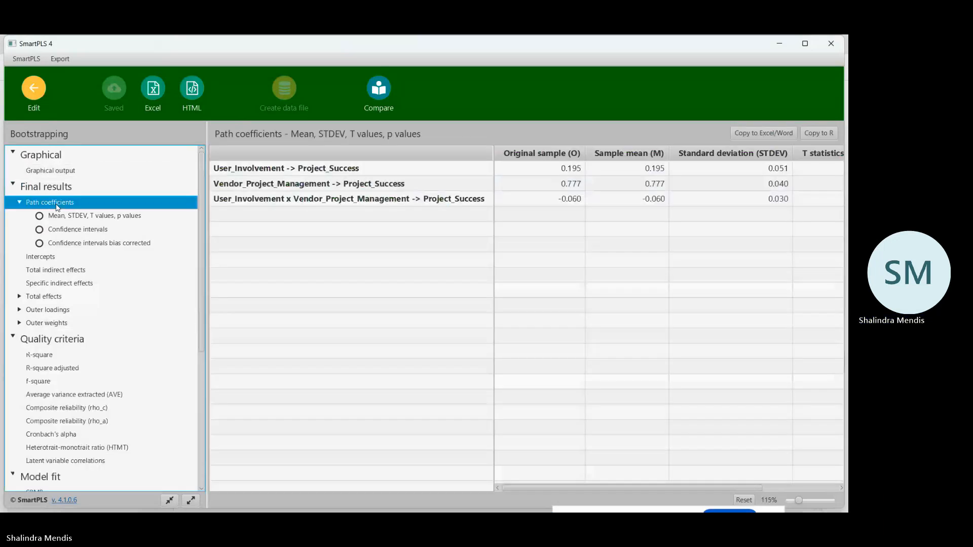
Reopen the graphical output and switch the structural model labels to T values, followed by Blank.
click(50, 170)
click(189, 384)
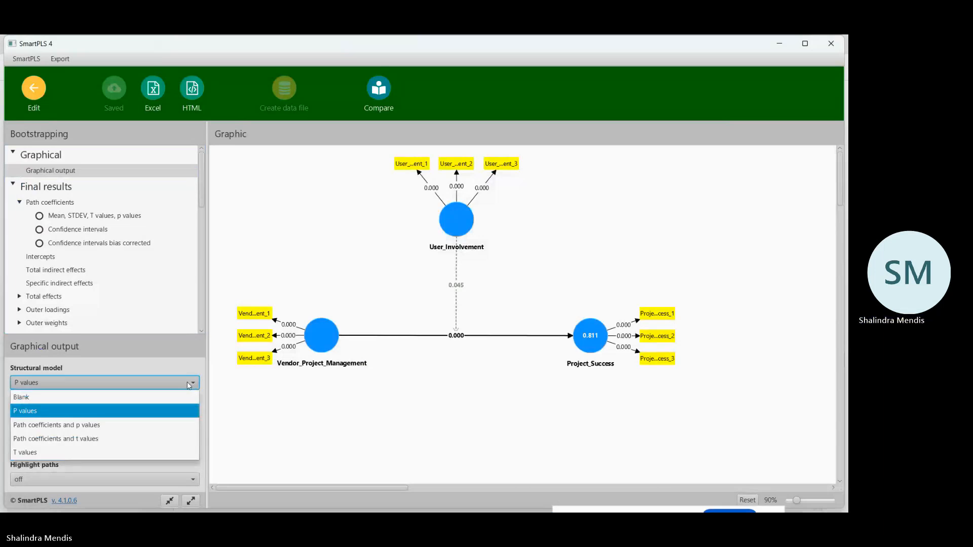
click(85, 451)
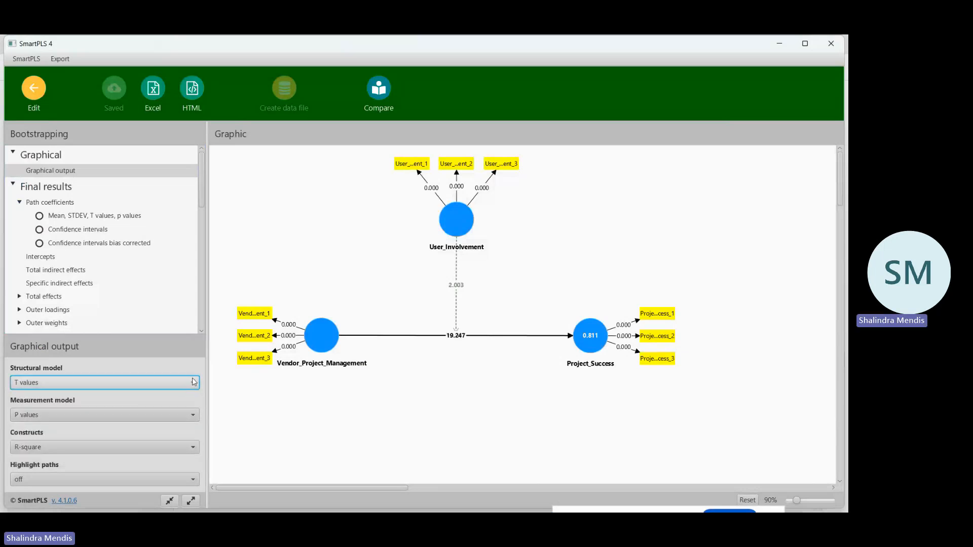
click(193, 380)
click(133, 397)
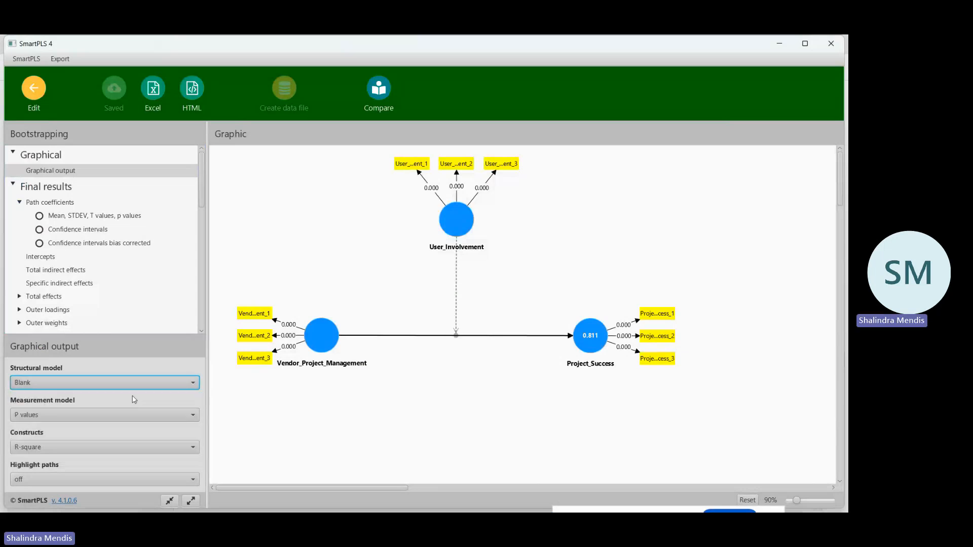
Review the label options for the measurement model and the constructs in the graphical output settings.
click(189, 416)
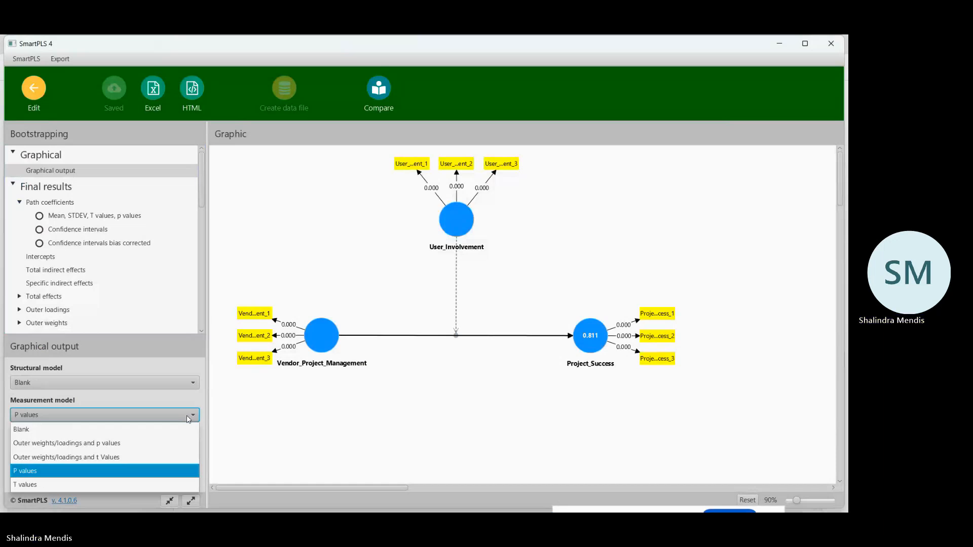
click(188, 418)
click(193, 447)
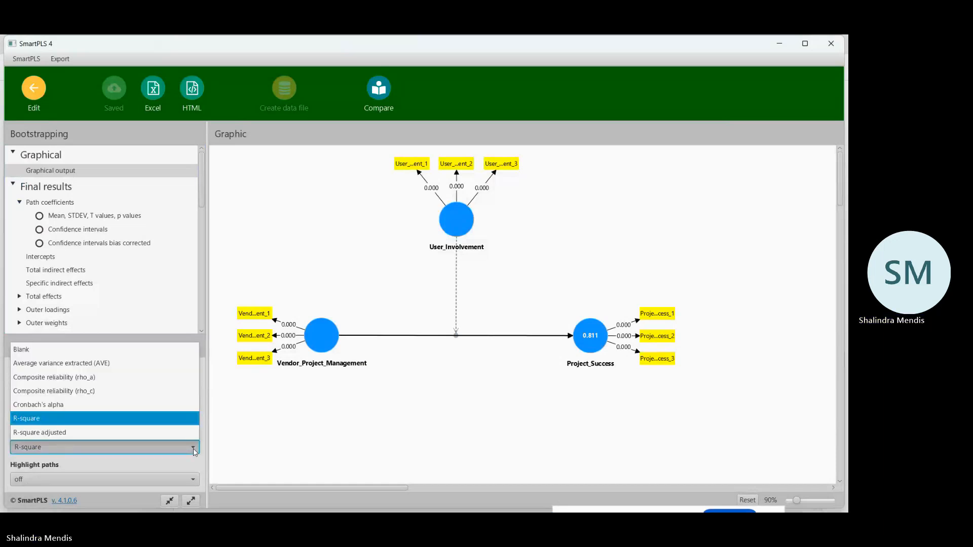
click(193, 449)
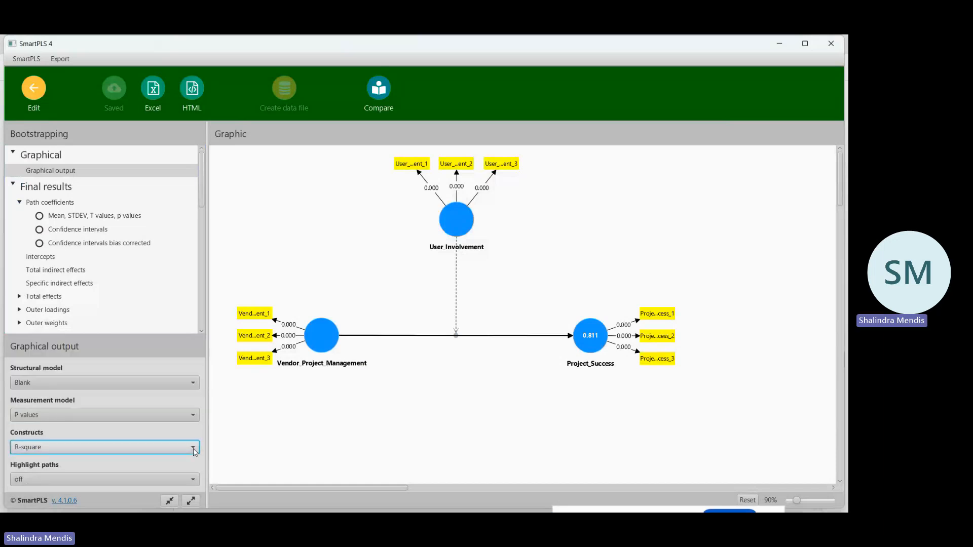
scroll(260, 417, down, 2)
scroll(260, 417, up, 2)
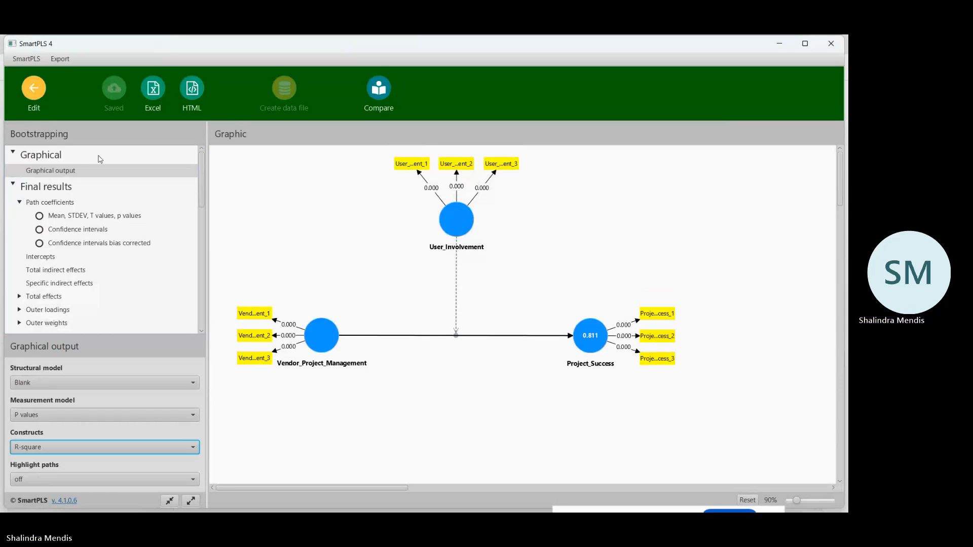
Examine the path coefficients results: mean, STDEV, T values and p values, confidence intervals, and bias-corrected confidence intervals.
click(120, 217)
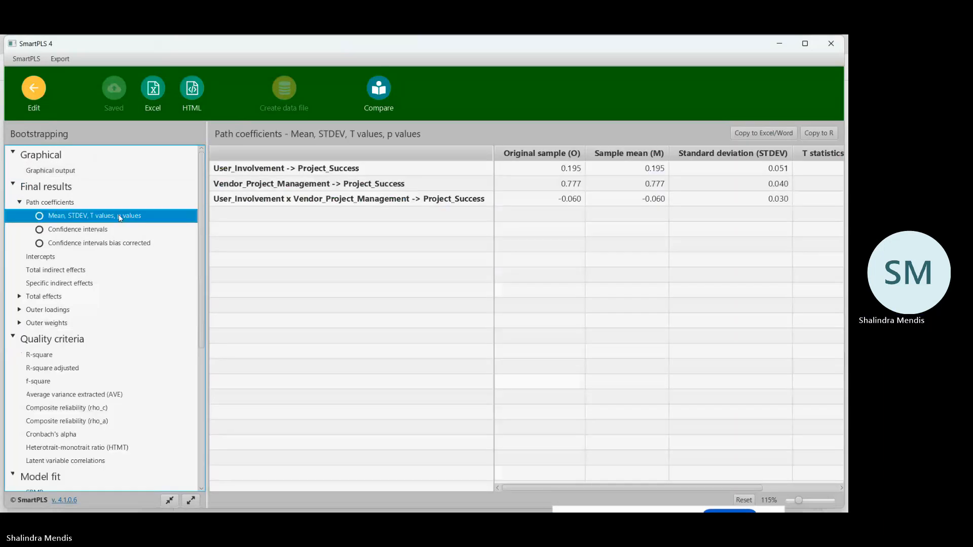
scroll(92, 364, down, 3)
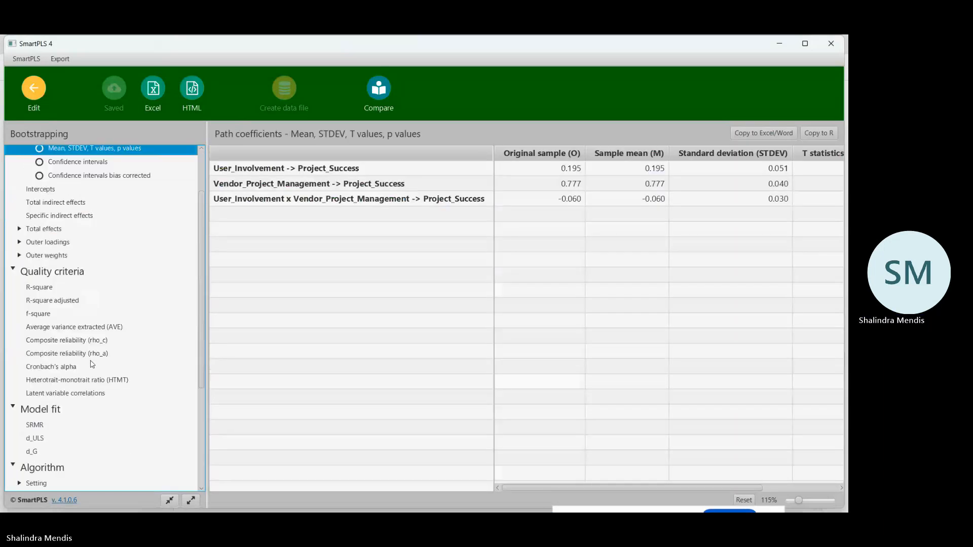
scroll(92, 363, down, 10)
scroll(91, 363, up, 15)
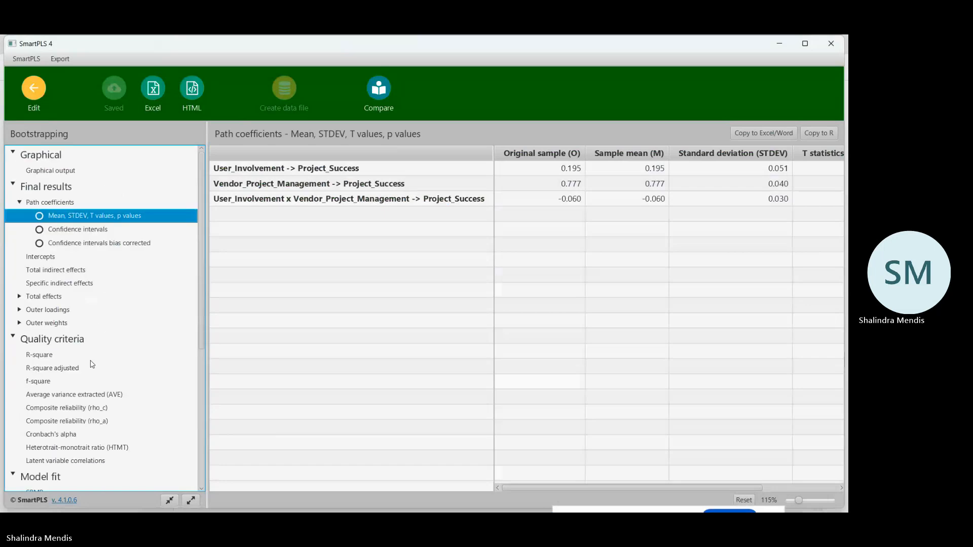
click(86, 234)
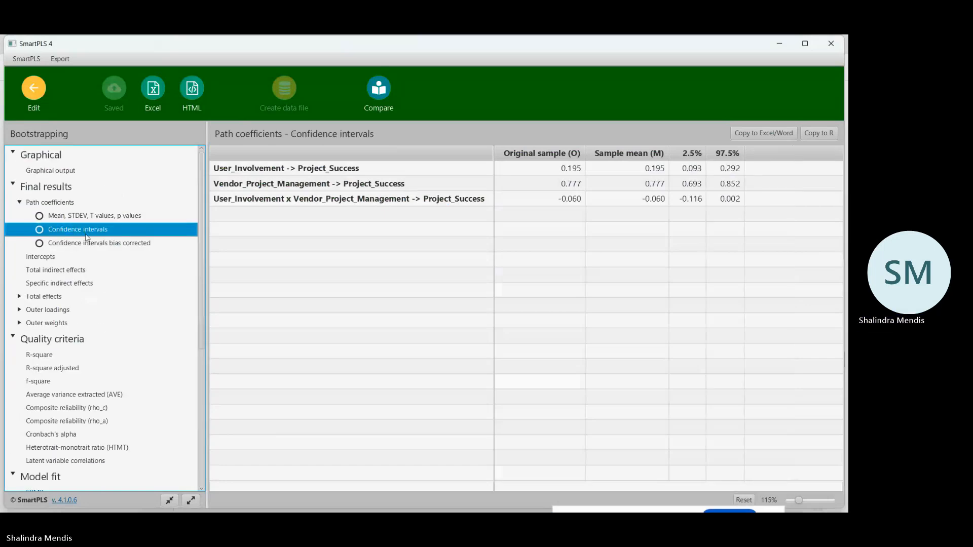
click(85, 239)
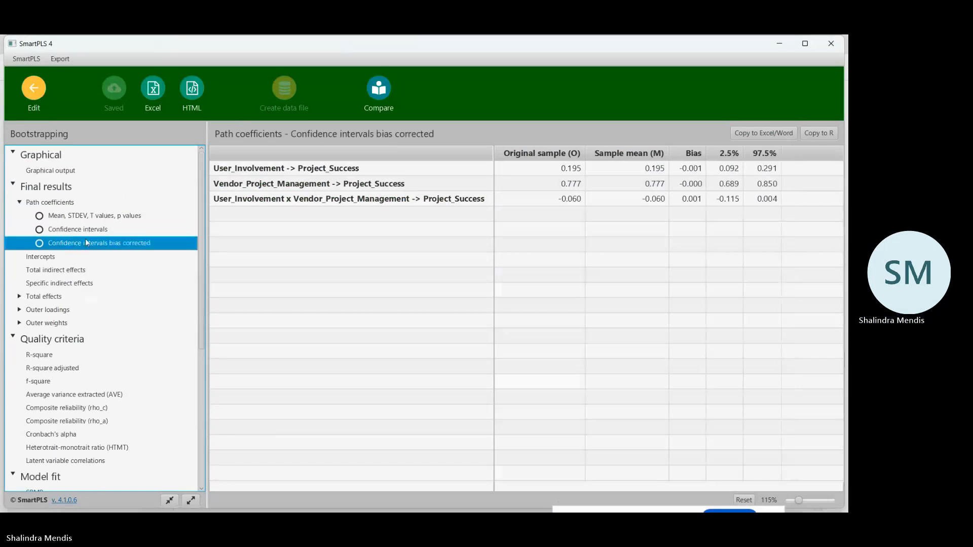
In the graphical output, compare the structural model labels with t values and p values, settling on Path coefficients and p values.
click(54, 171)
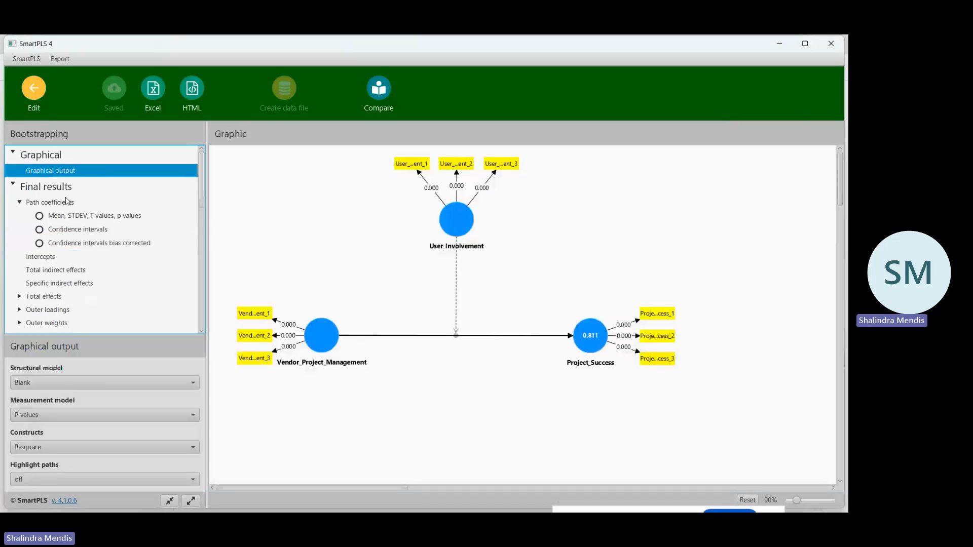
click(193, 385)
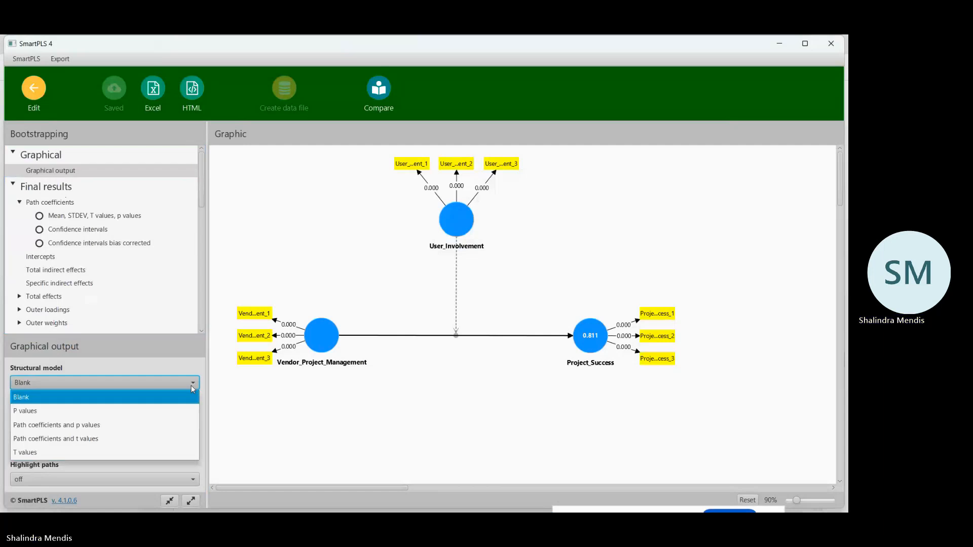
click(113, 425)
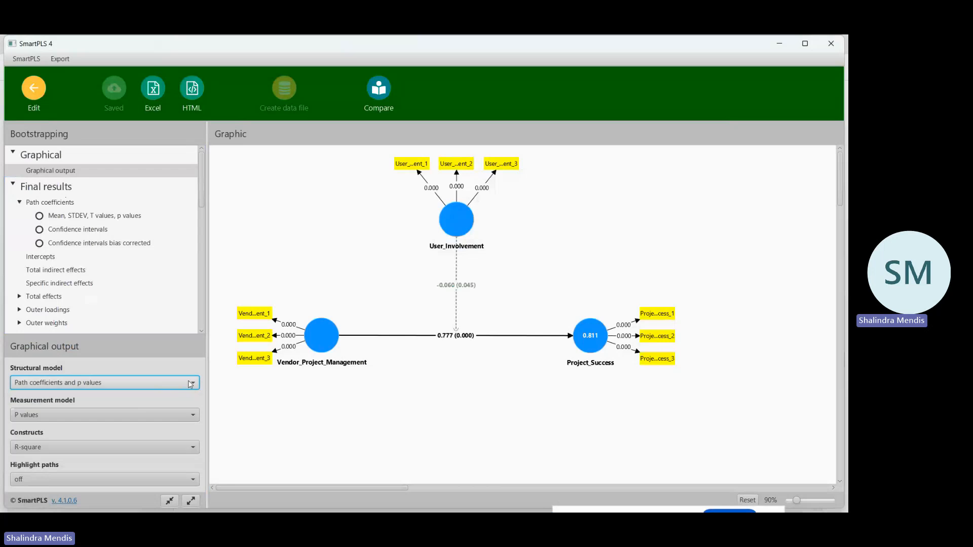
click(114, 382)
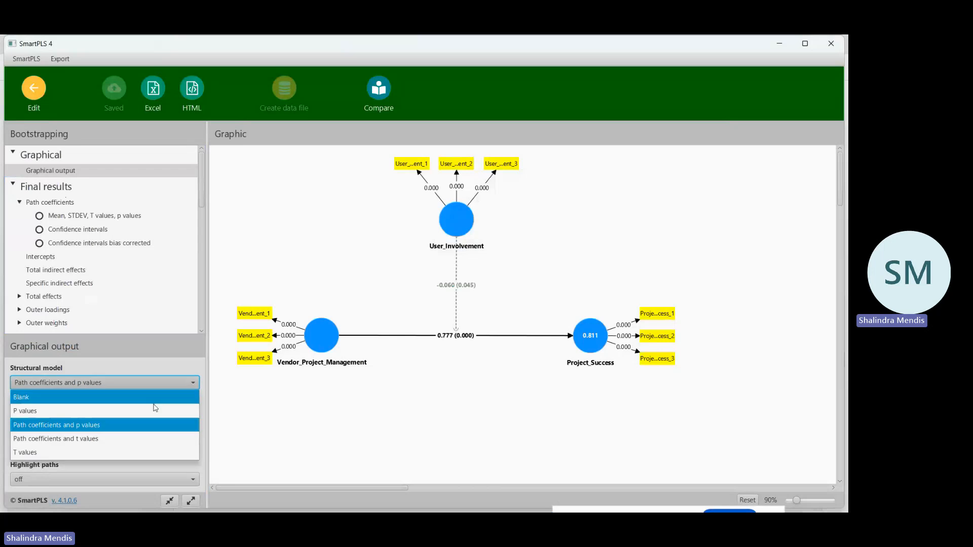
click(99, 439)
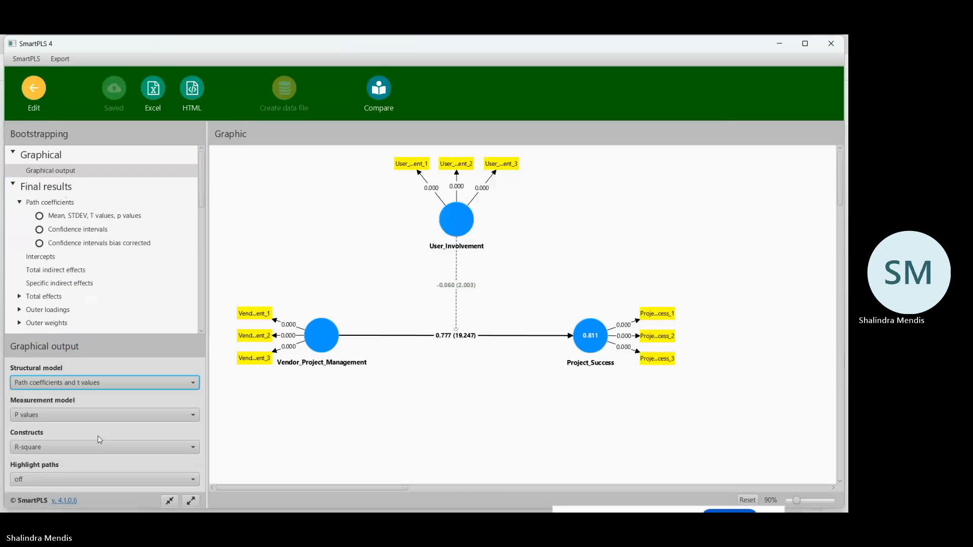
click(189, 384)
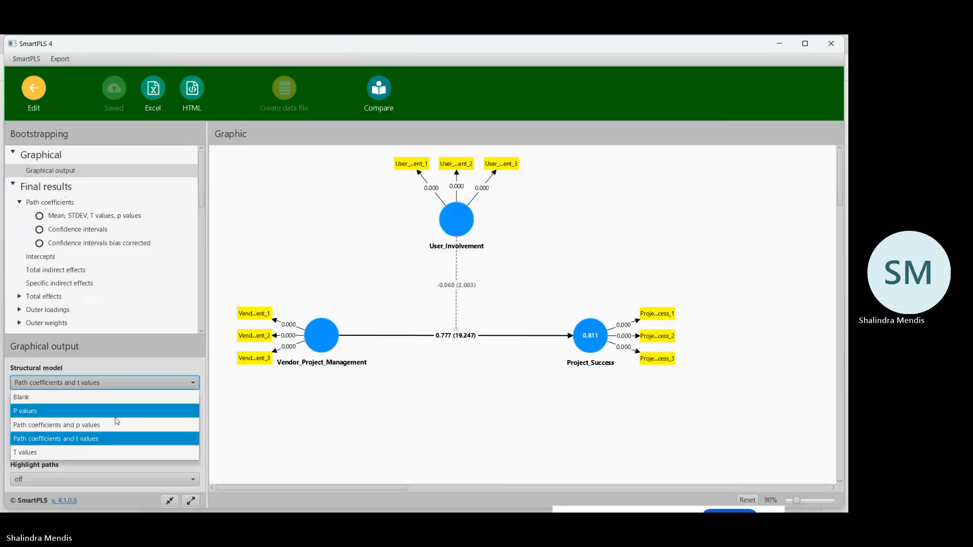
click(98, 427)
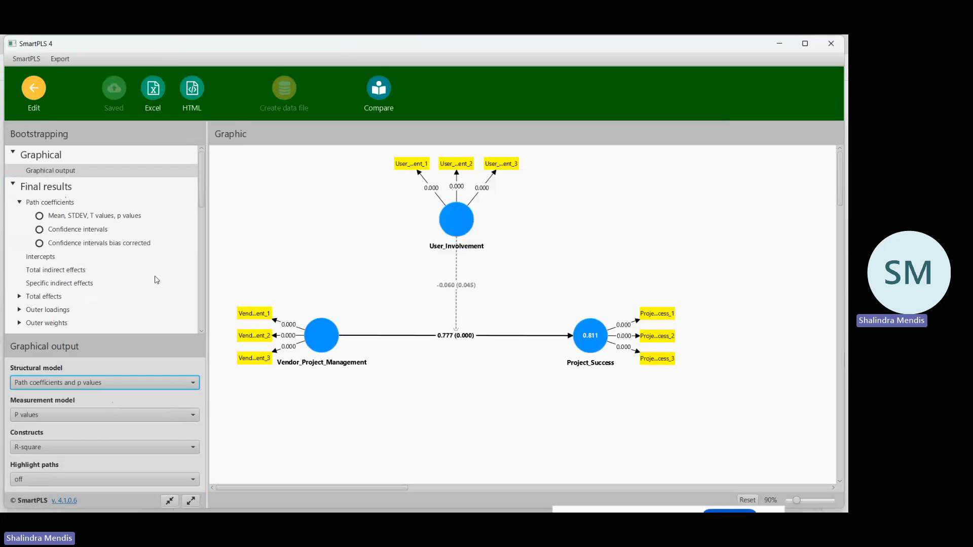
Leave the bootstrapping report and open the ICBT_PLS-SEM-II model from the ICBT_Data_Analysis_Video project.
click(34, 95)
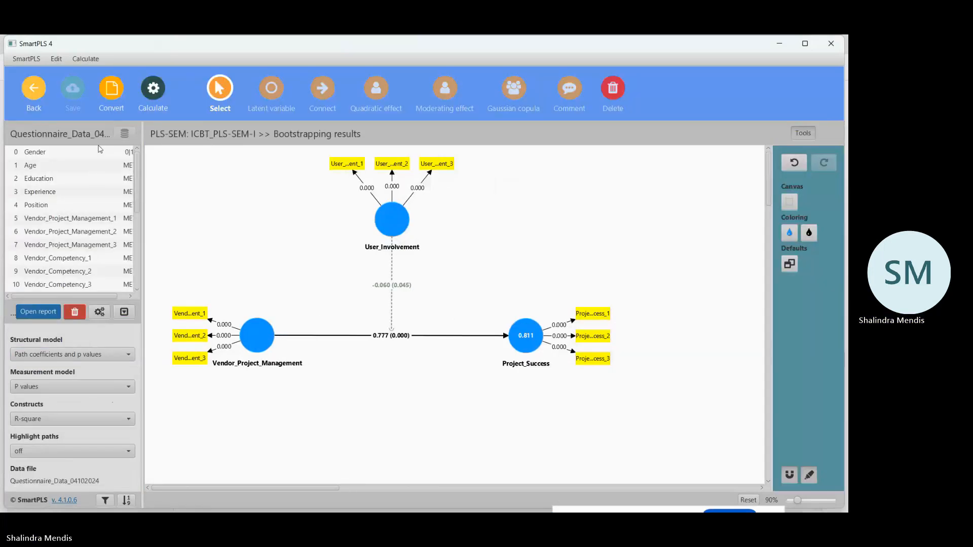
click(34, 89)
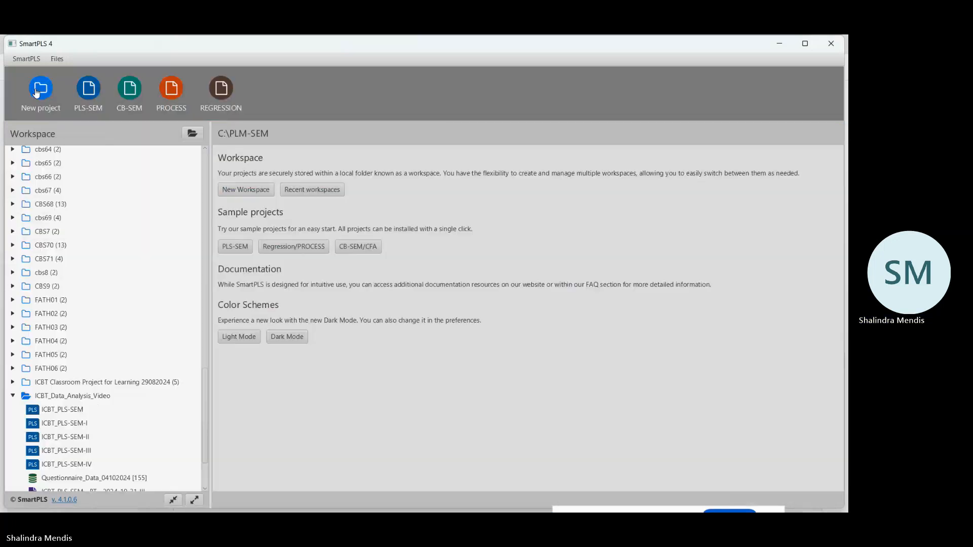
click(75, 439)
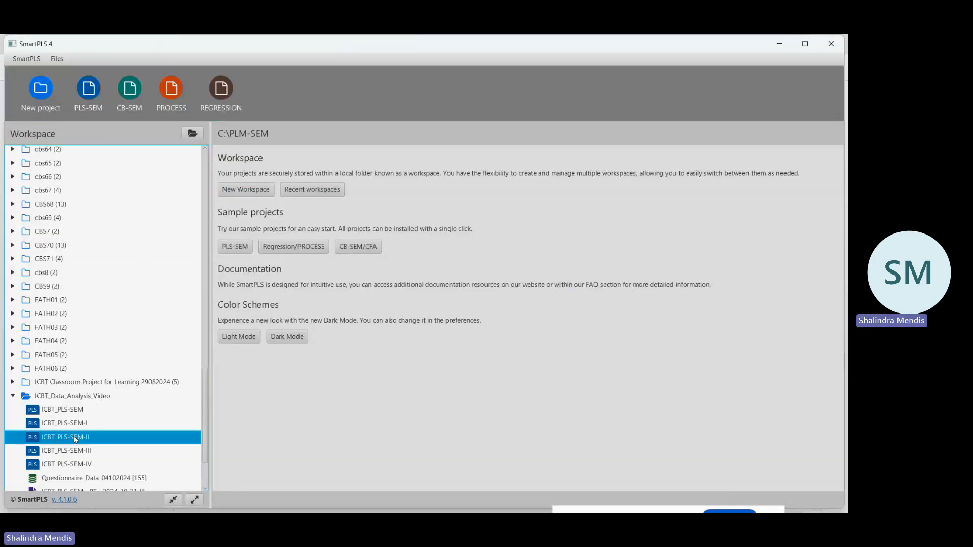
double_click(75, 439)
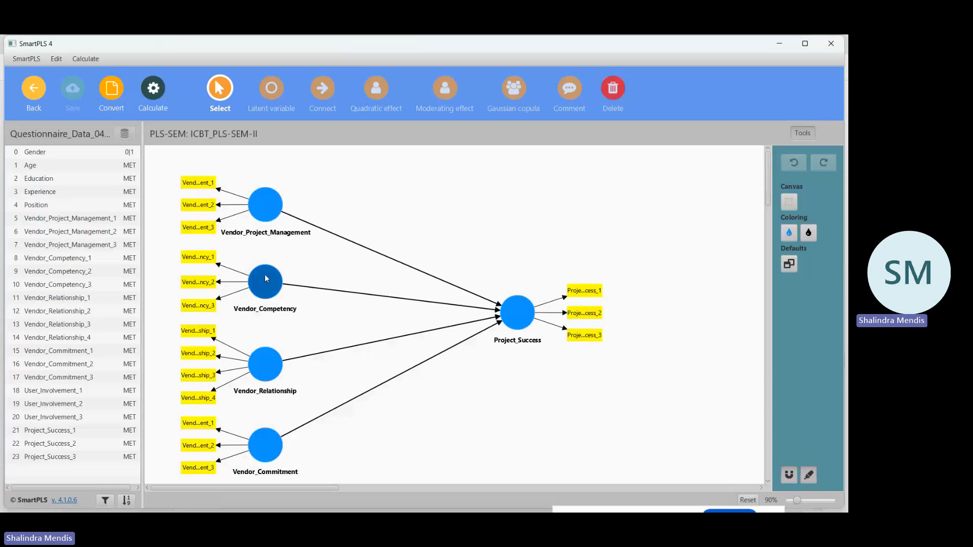
Delete the Vendor_Project_Management, Vendor_Relationship and Vendor_Commitment constructs from the model and save it.
click(613, 90)
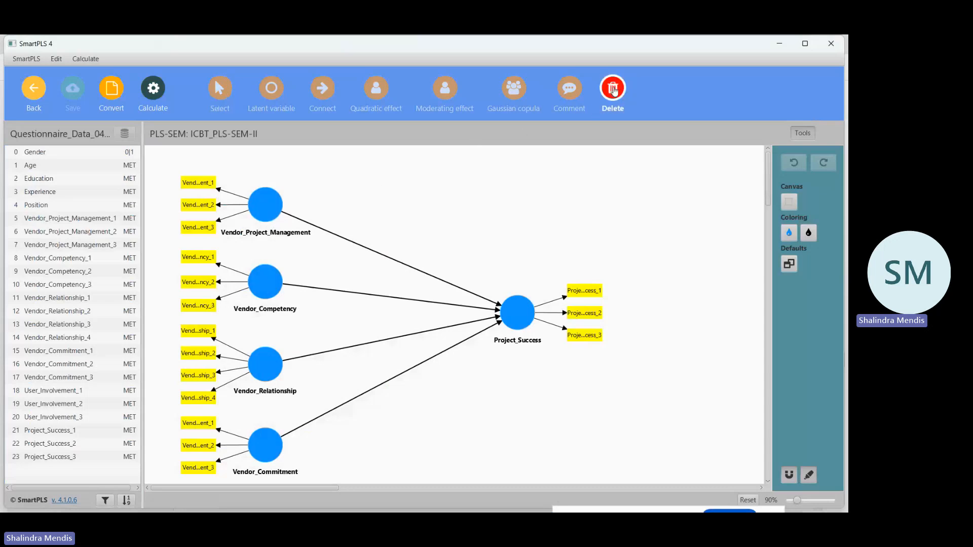
click(271, 210)
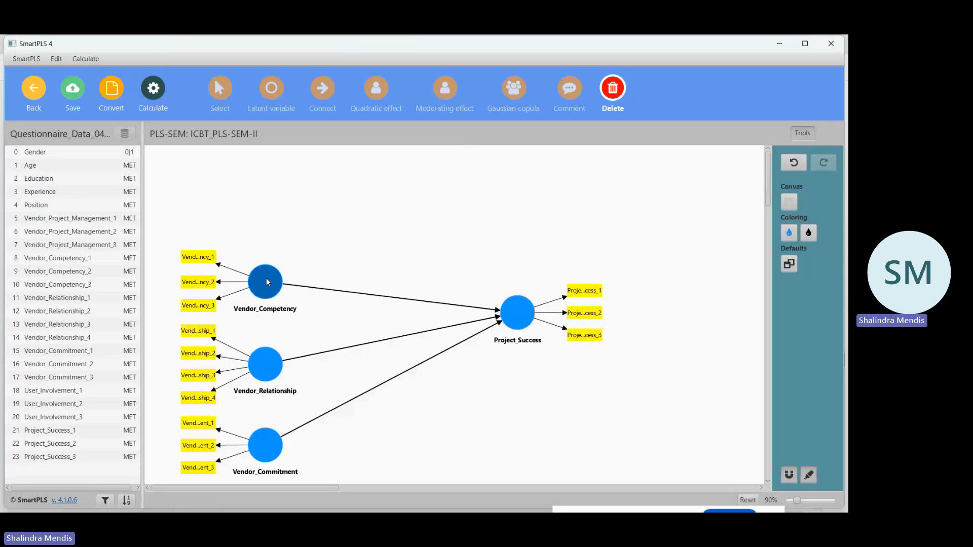
click(265, 365)
key(Delete)
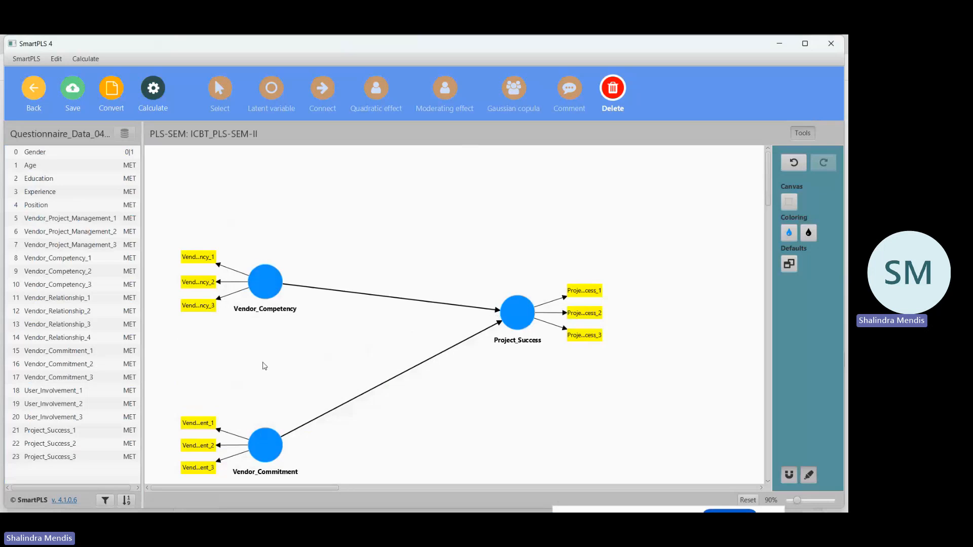
click(263, 441)
key(Delete)
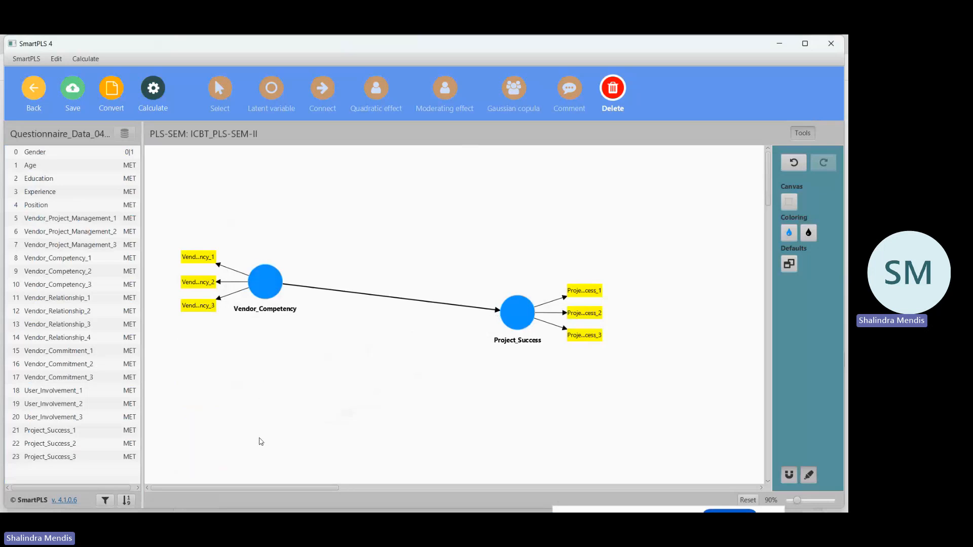
click(73, 93)
click(257, 277)
key(Delete)
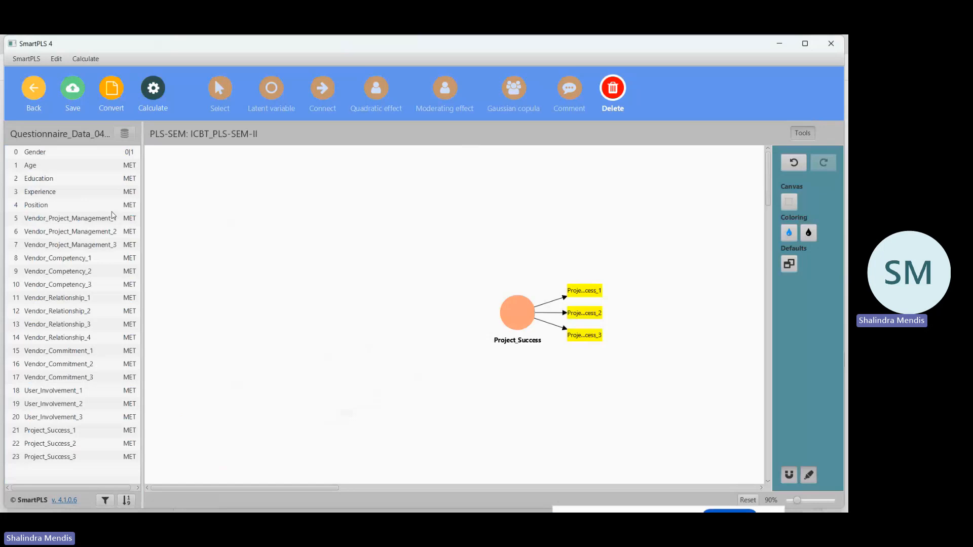
click(35, 96)
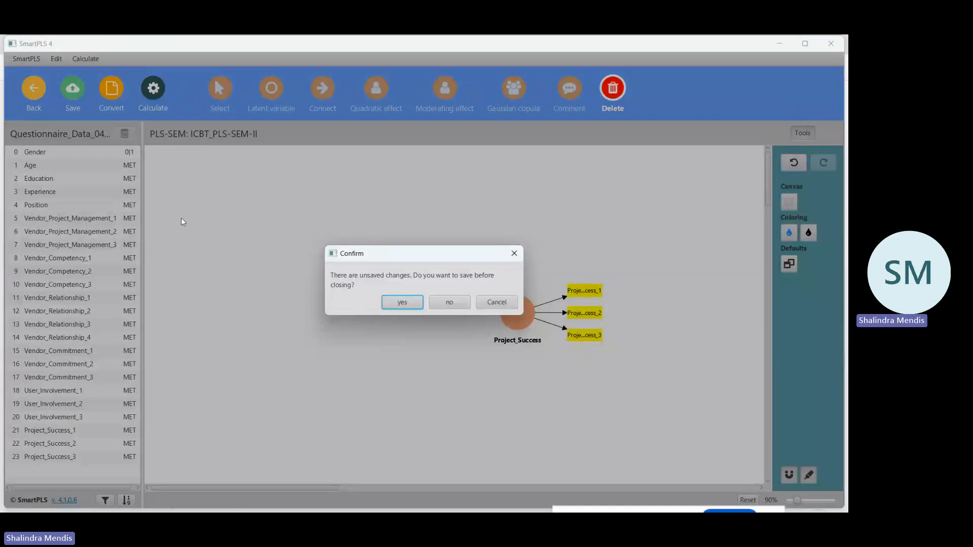
click(449, 302)
click(72, 438)
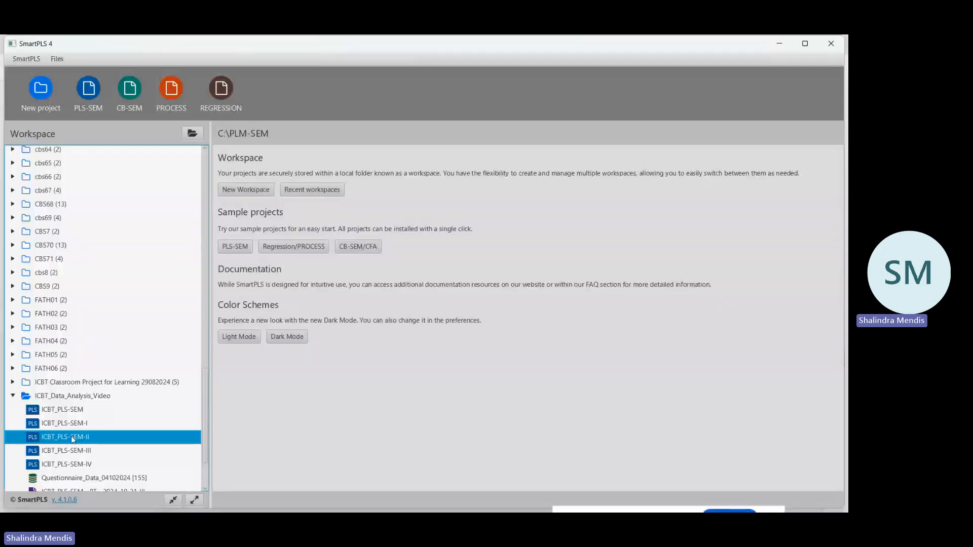
double_click(72, 437)
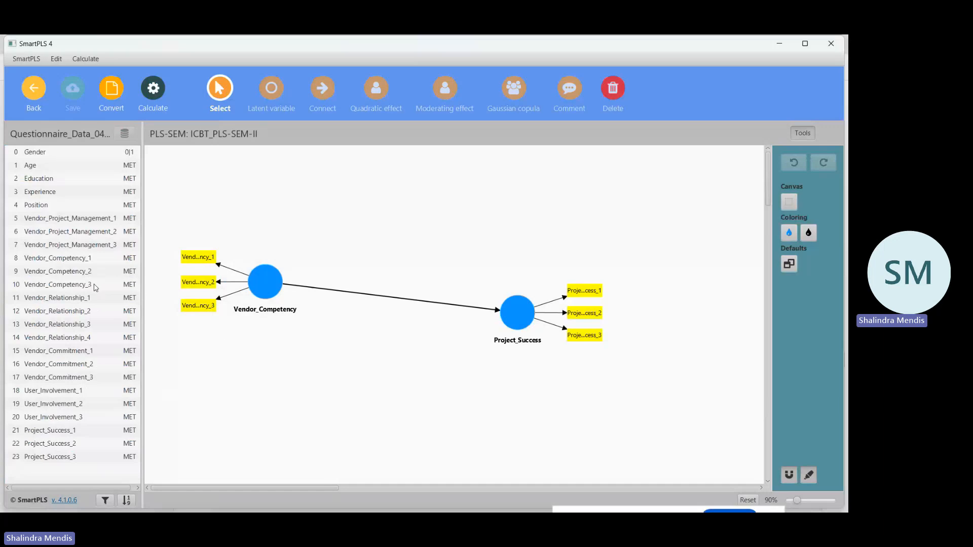
Move Vendor_Competency and Project_Success down so they line up horizontally, and save the model.
drag(266, 287, 266, 338)
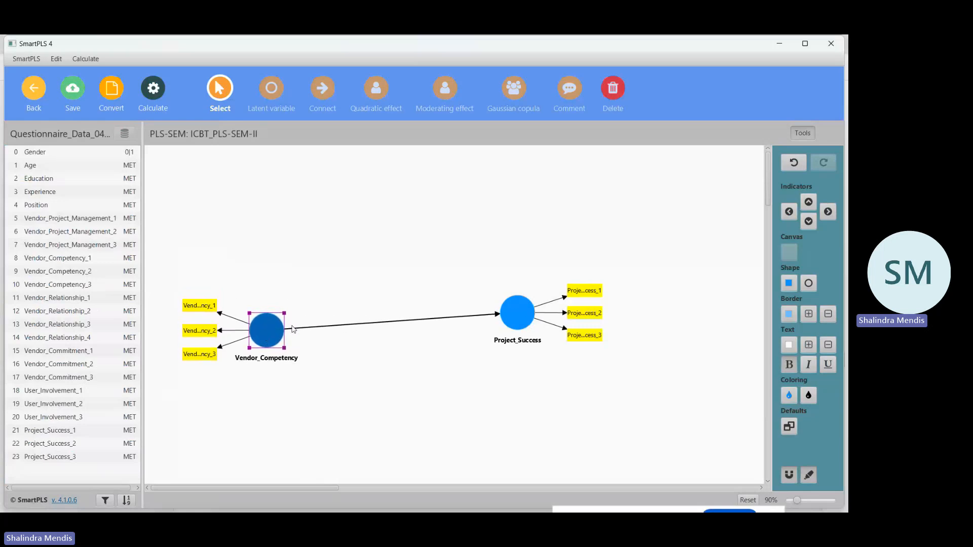
drag(528, 321, 524, 335)
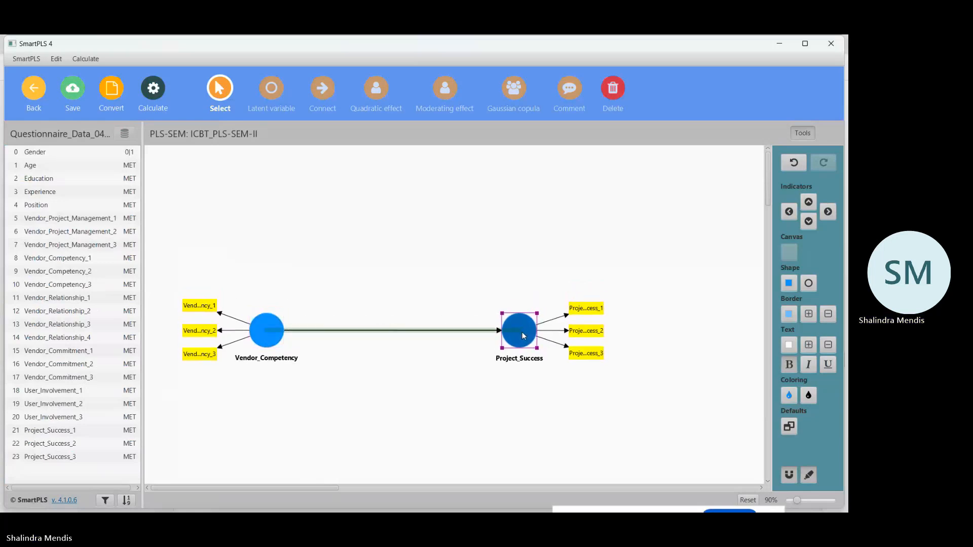
click(75, 93)
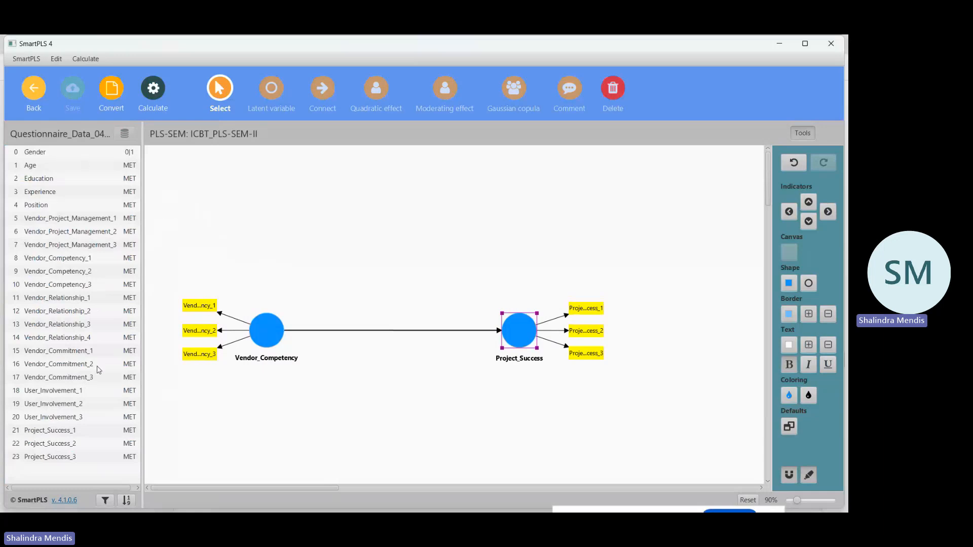
Add a User_Involvement construct above the path using indicators User_Involvement_1 to User_Involvement_3.
click(73, 392)
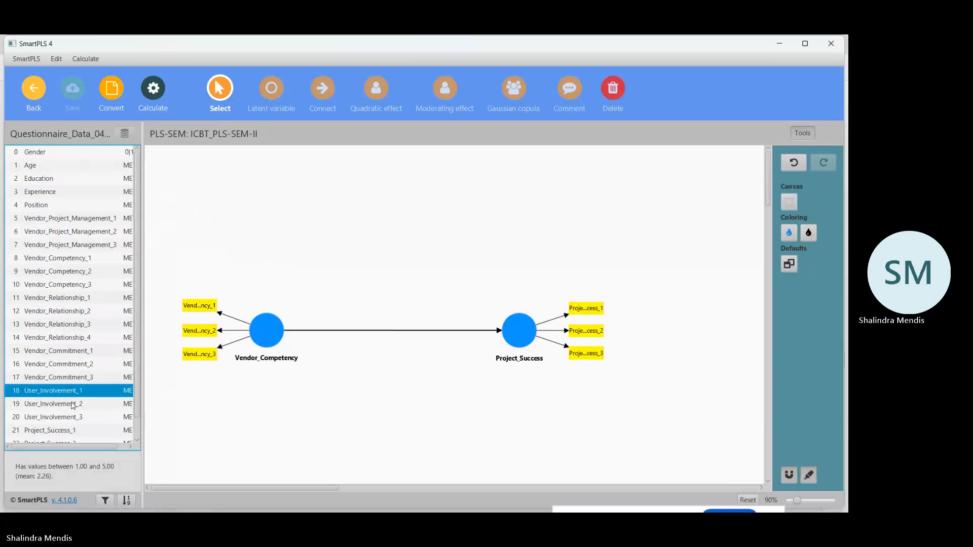
ctrl+click(73, 404)
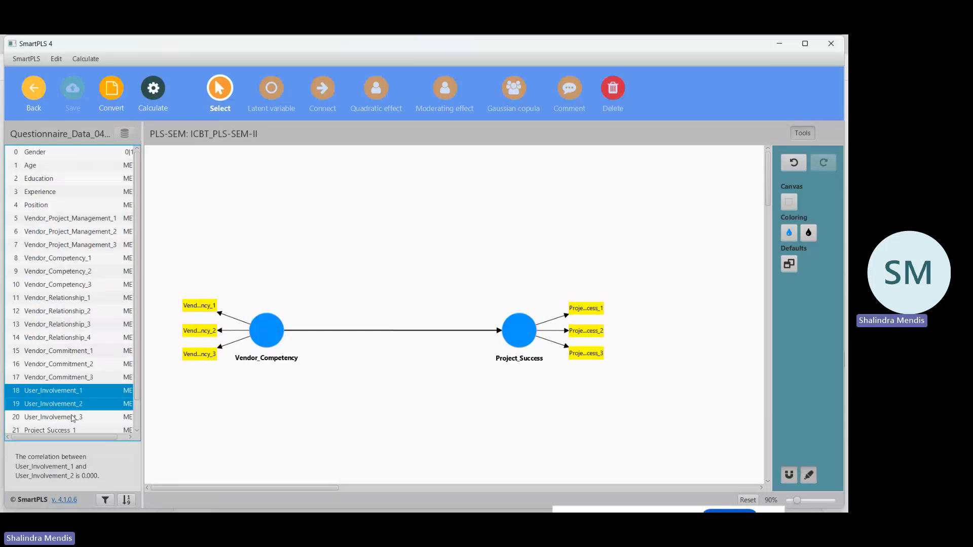
ctrl+click(73, 417)
drag(99, 385, 399, 192)
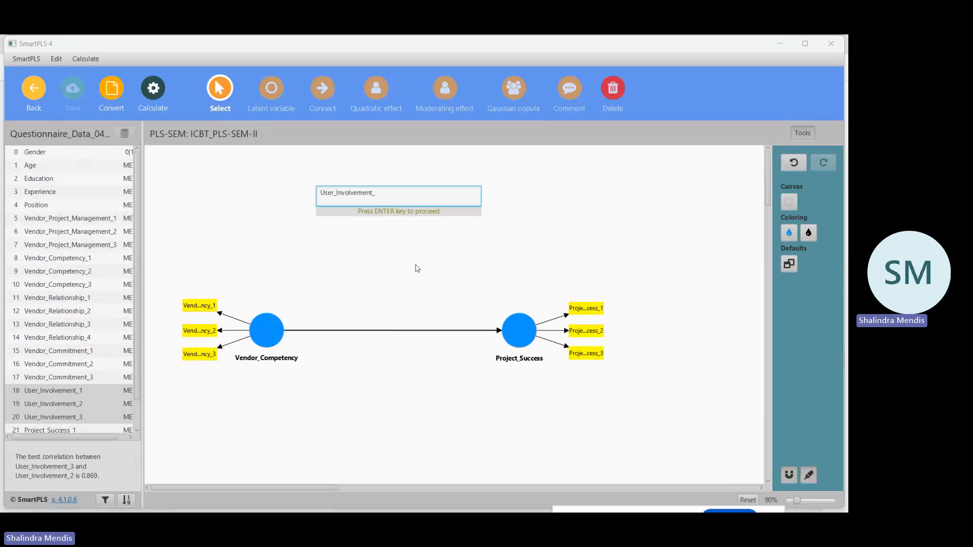
key(Return)
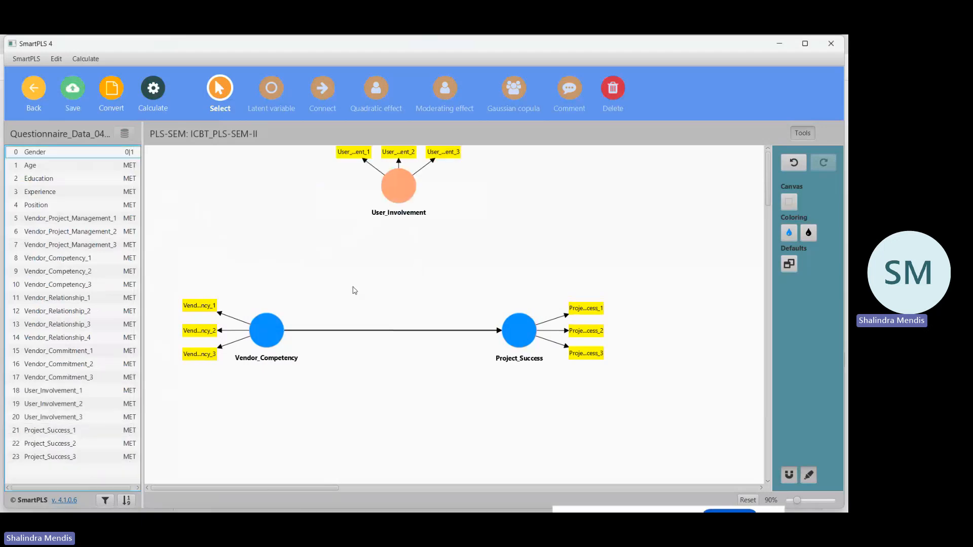
Move the User_Involvement construct slightly down, align its indicators above it, and save the model.
click(401, 190)
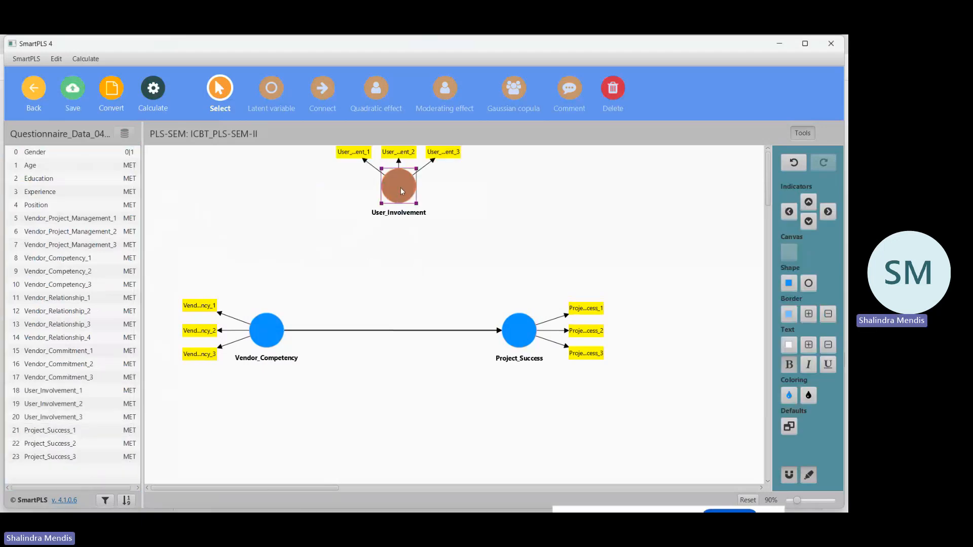
drag(394, 184, 393, 207)
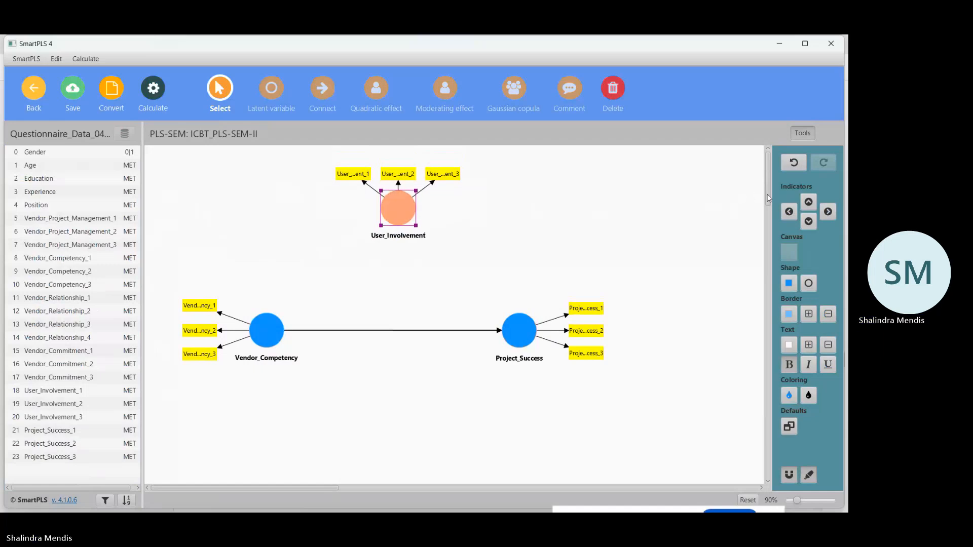
click(809, 202)
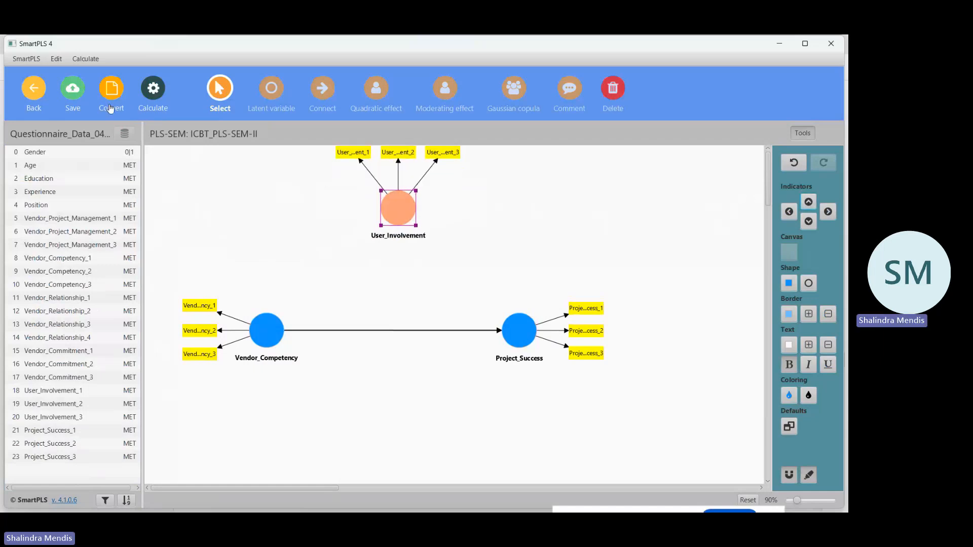
click(73, 92)
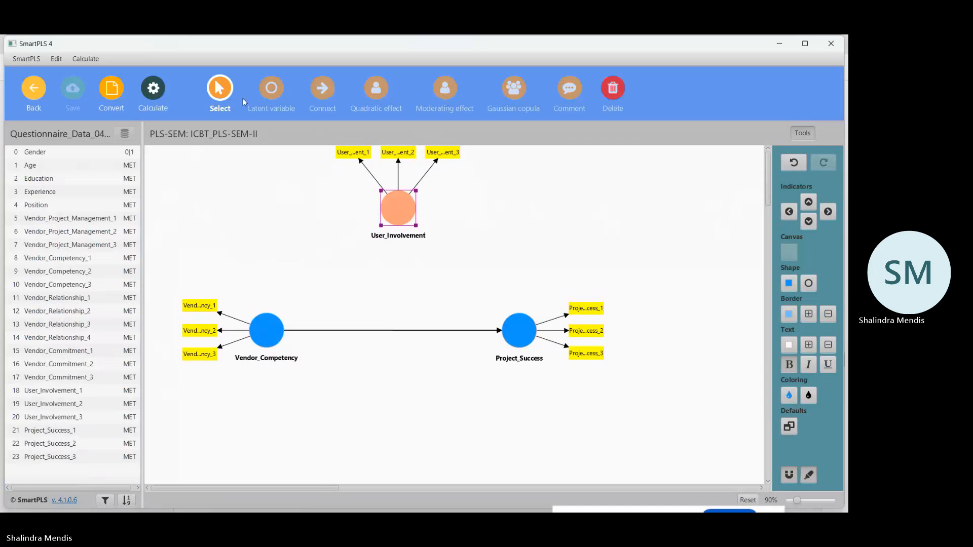
Add a moderating effect from User_Involvement onto the Vendor_Competency to Project_Success path and save the model.
click(323, 92)
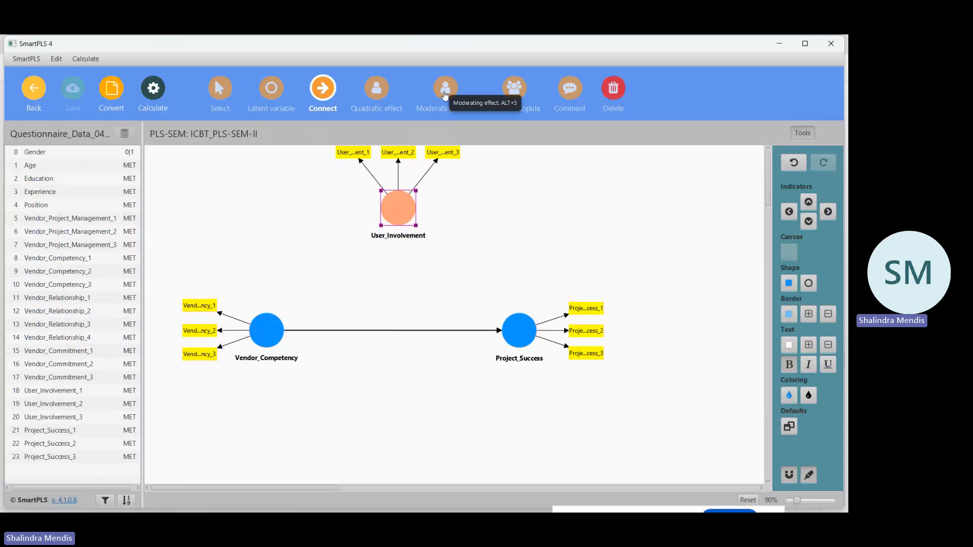
click(447, 89)
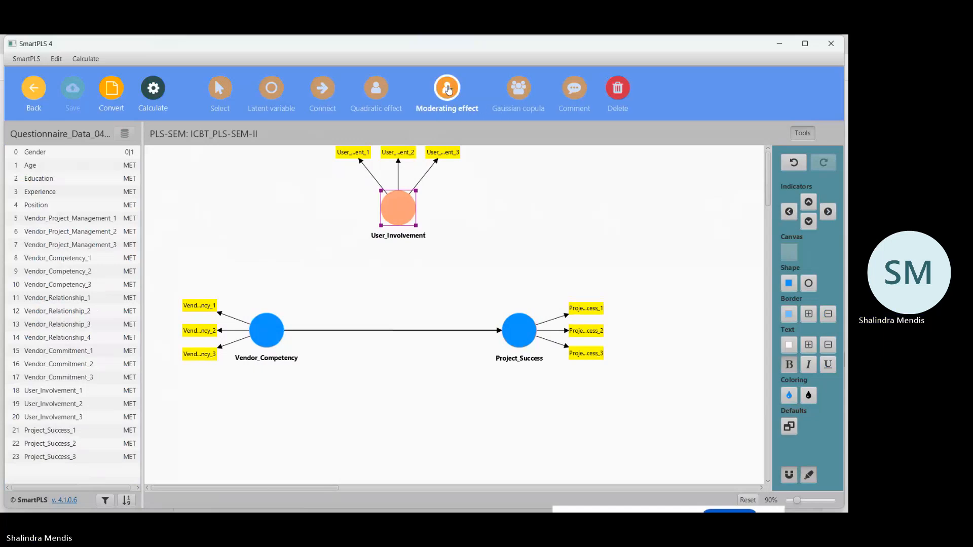
click(397, 214)
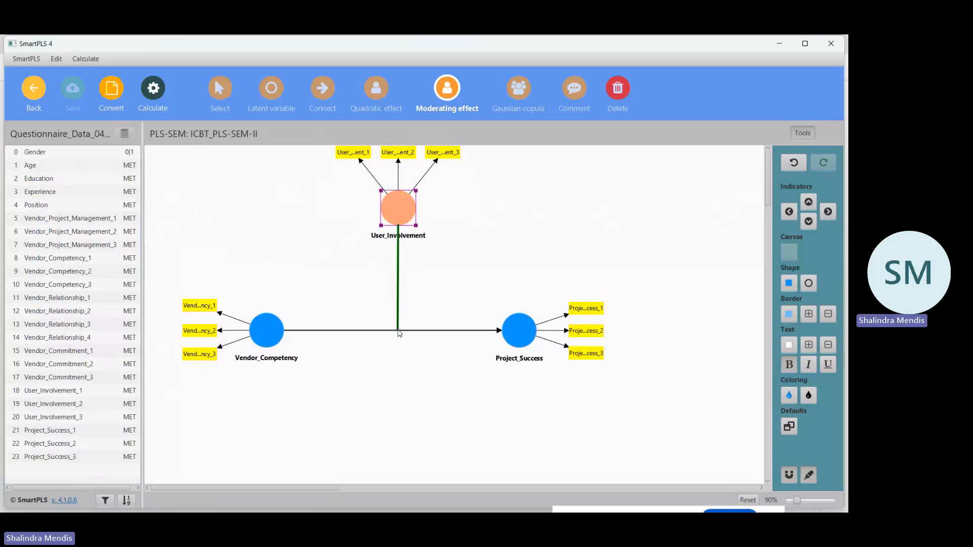
click(399, 330)
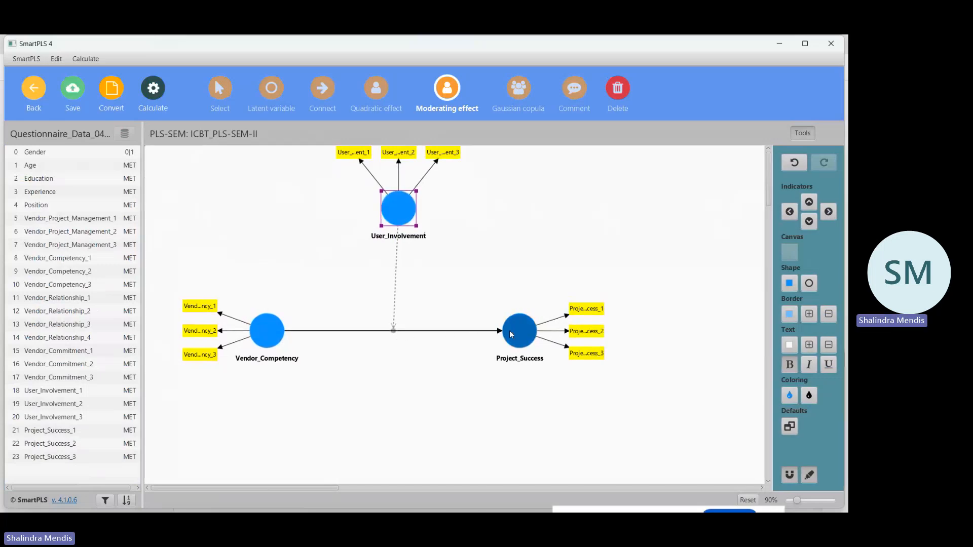
click(72, 89)
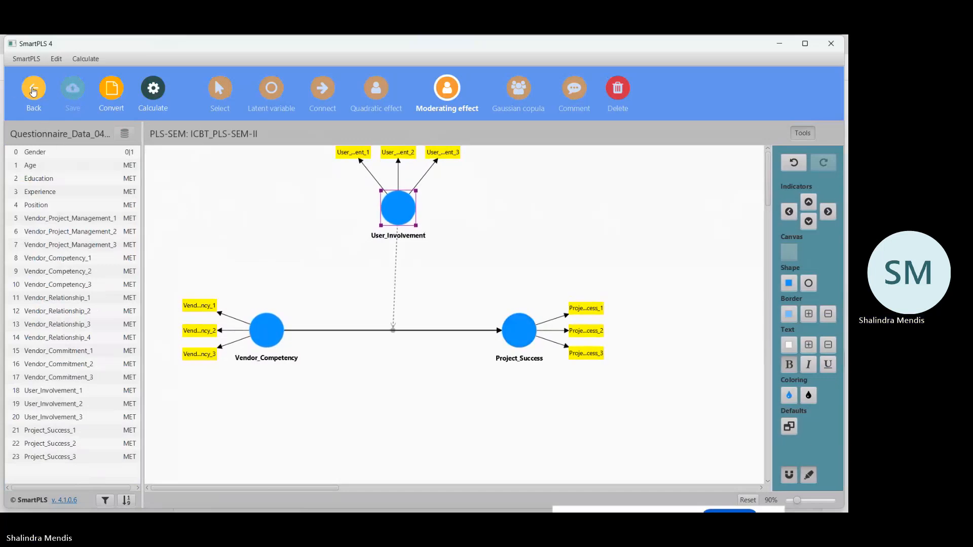
Reopen the ICBT_PLS-SEM-II model, shift its three constructs slightly so the moderating link runs straight down, and save it.
click(33, 91)
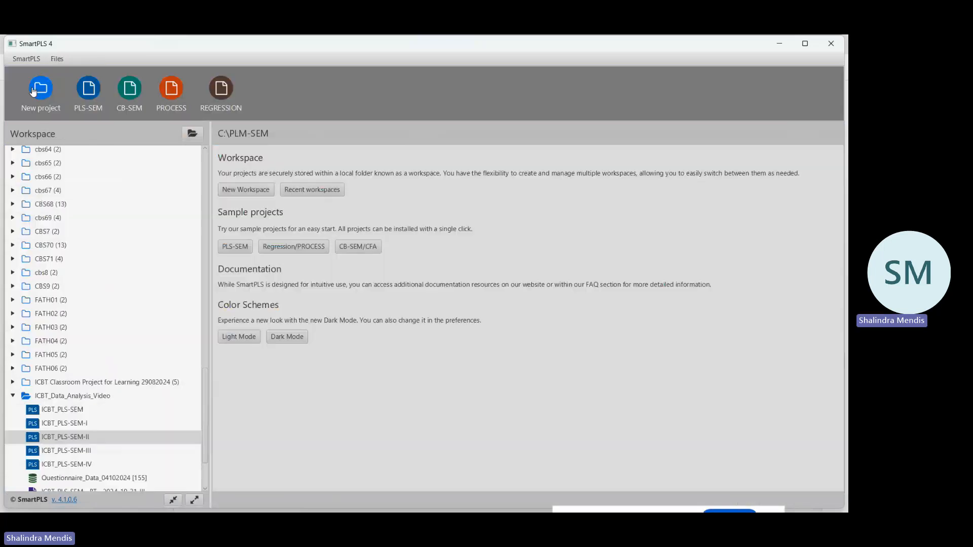
double_click(79, 437)
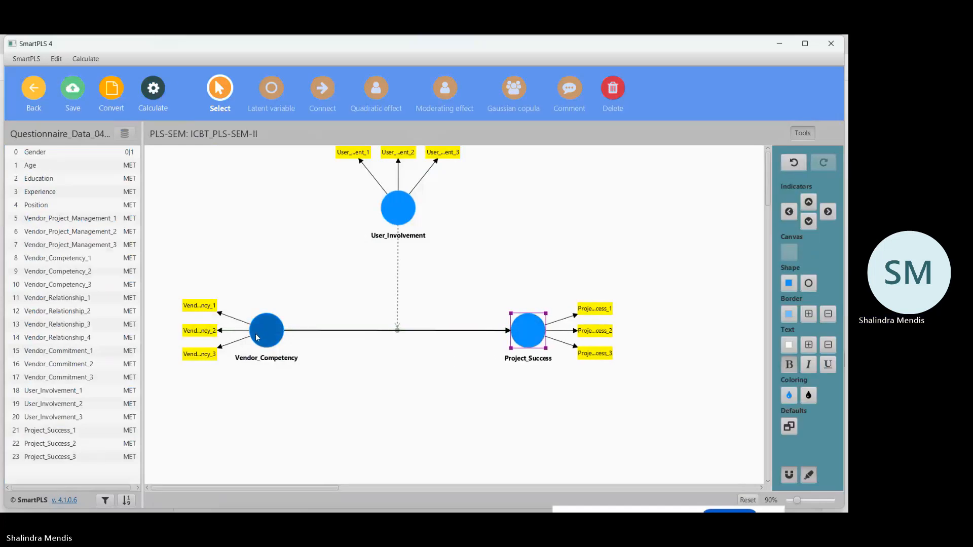
drag(267, 330, 267, 341)
drag(537, 342, 537, 353)
click(405, 220)
drag(404, 220, 404, 222)
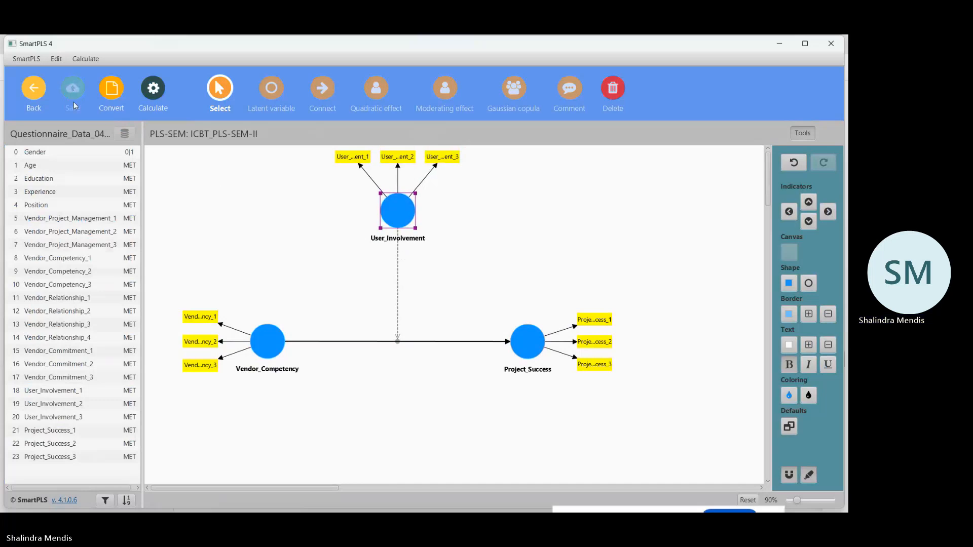
Run bootstrapping with 5000 subsamples, a two-tailed test at 0.05 significance and the Path weighting scheme.
click(153, 89)
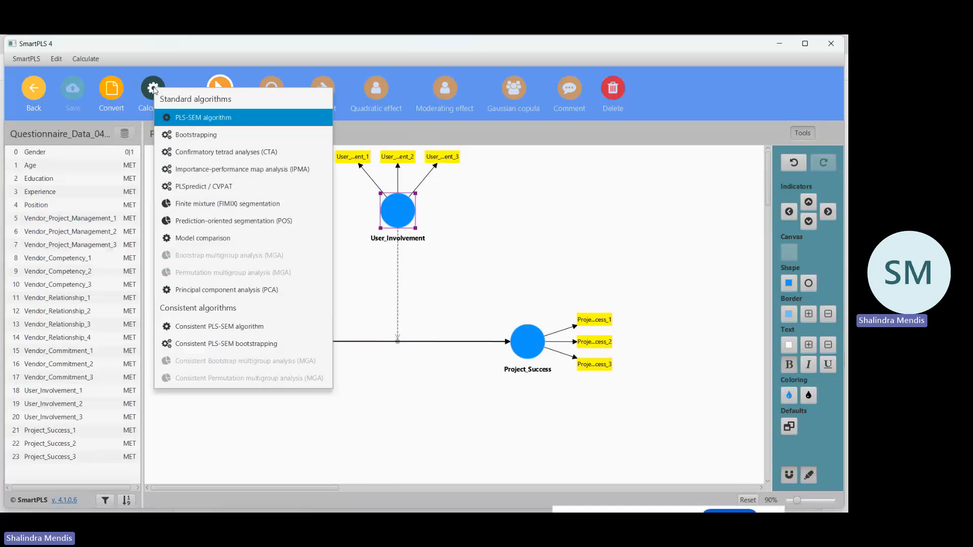
click(211, 135)
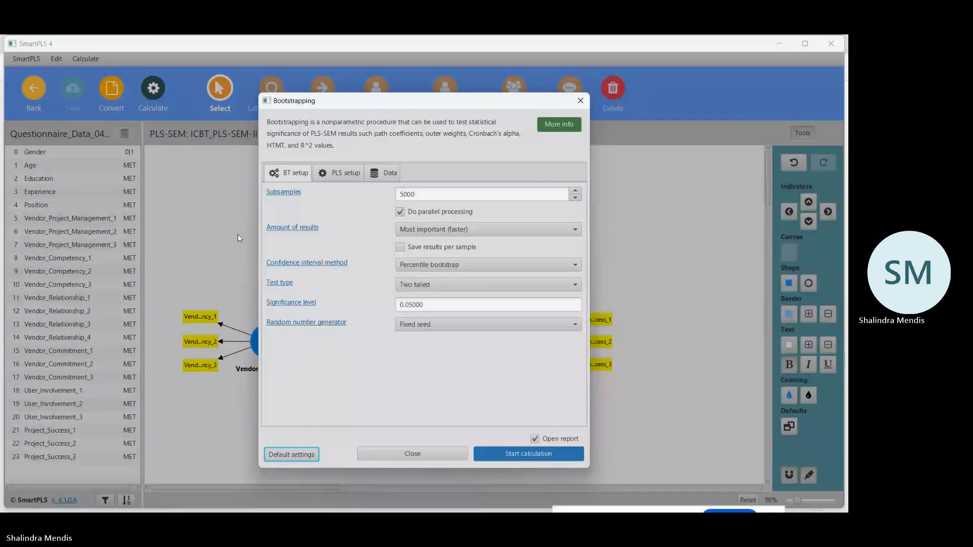
click(344, 174)
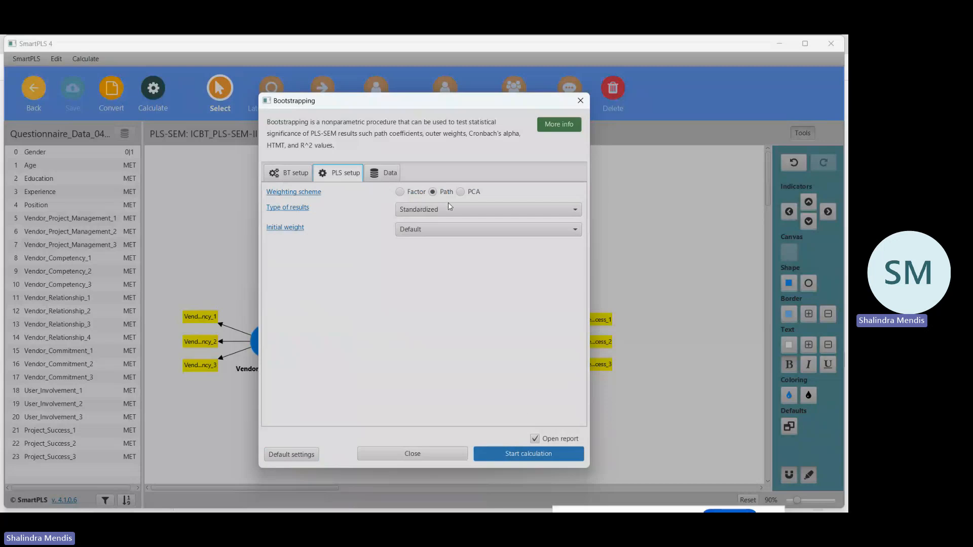
click(532, 453)
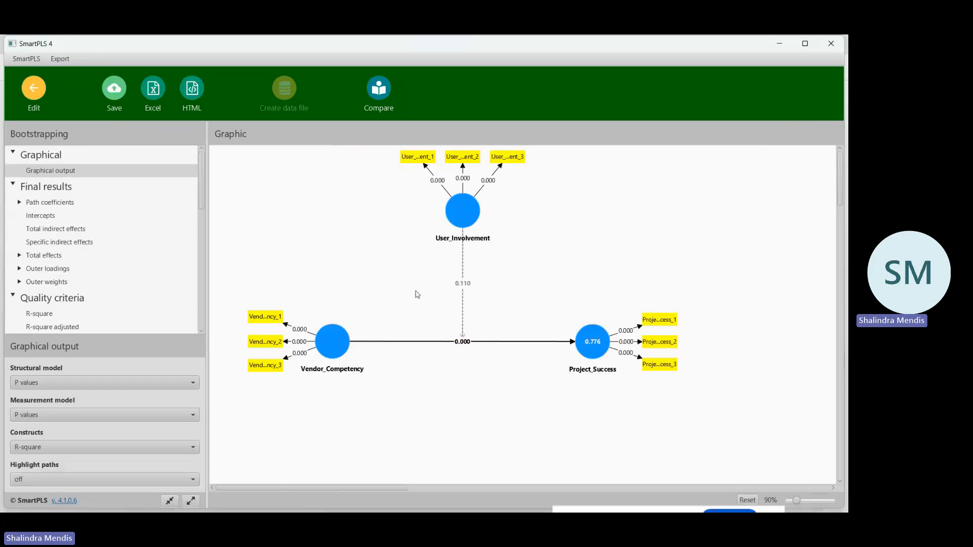
Show path coefficients and p values on the structural model and save the report as ICBT_PLS-SEM-II - BT - 2024-10-31-II.
click(193, 385)
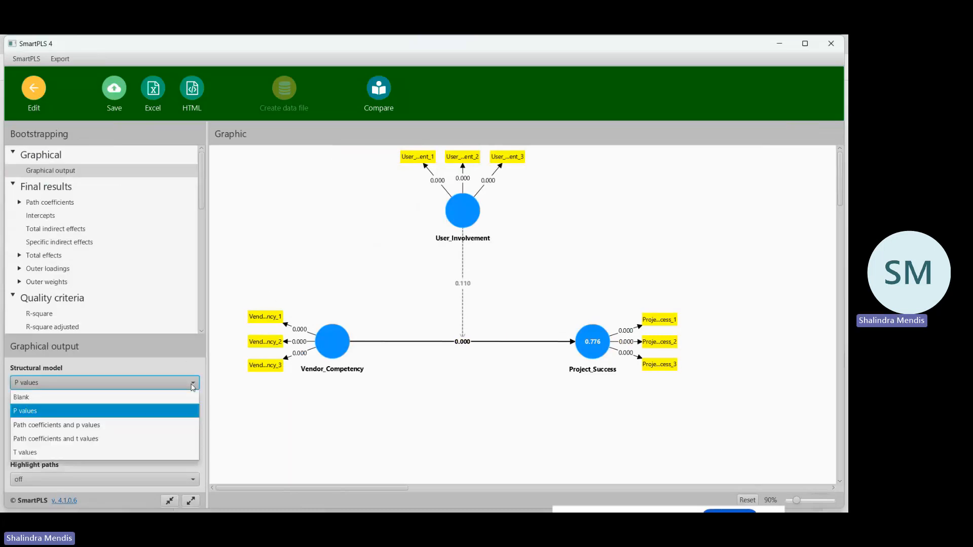
click(120, 425)
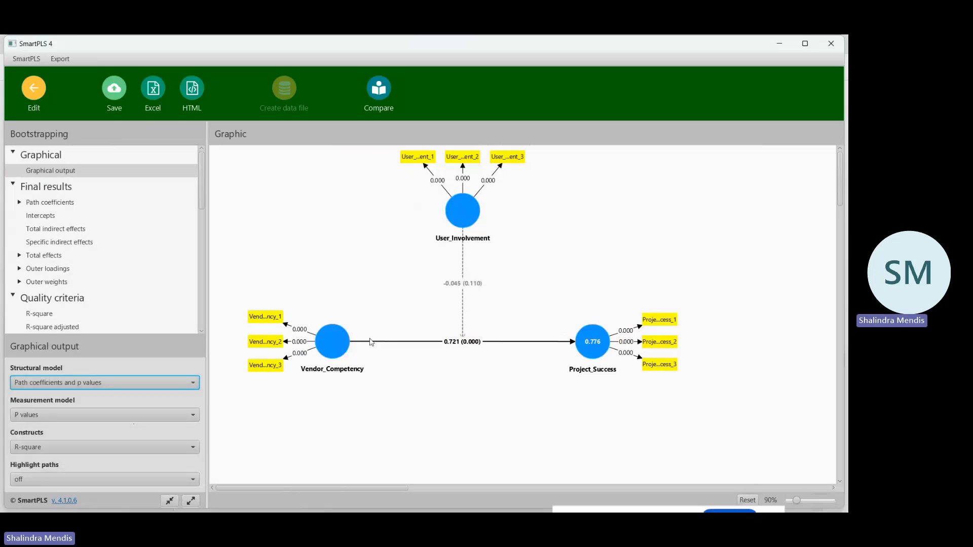
click(118, 90)
click(476, 291)
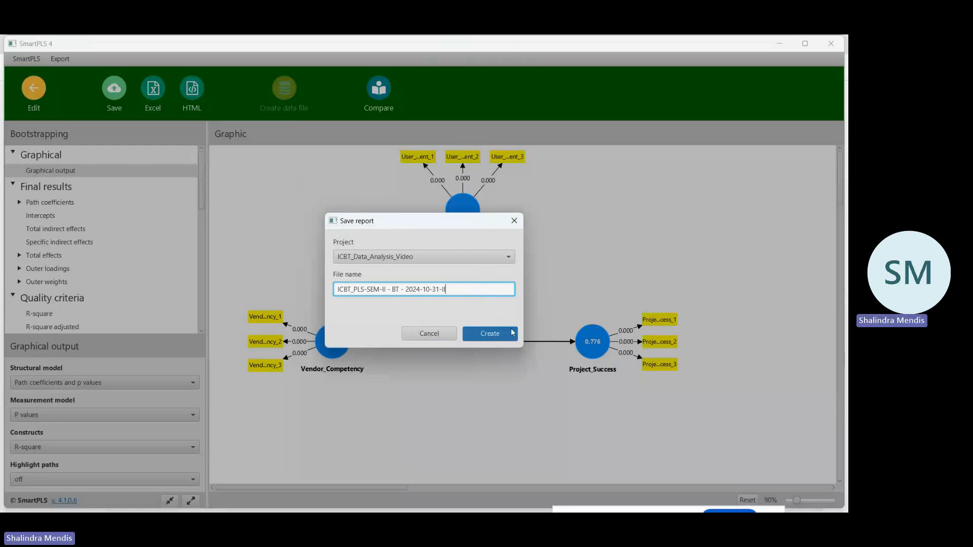
click(511, 333)
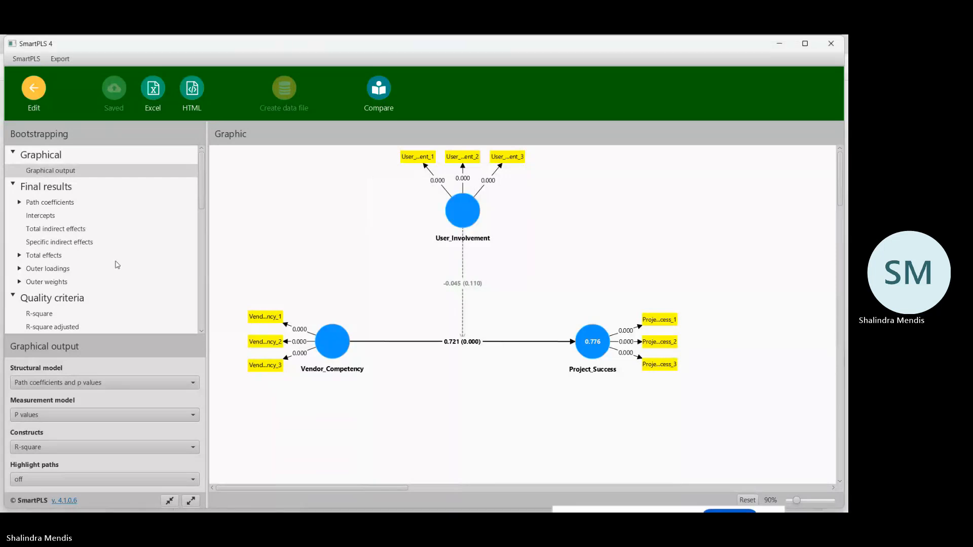
Copy the path coefficients table with mean, STDEV, T values and p values and paste it into Excel's Sheet1 at A206.
click(50, 202)
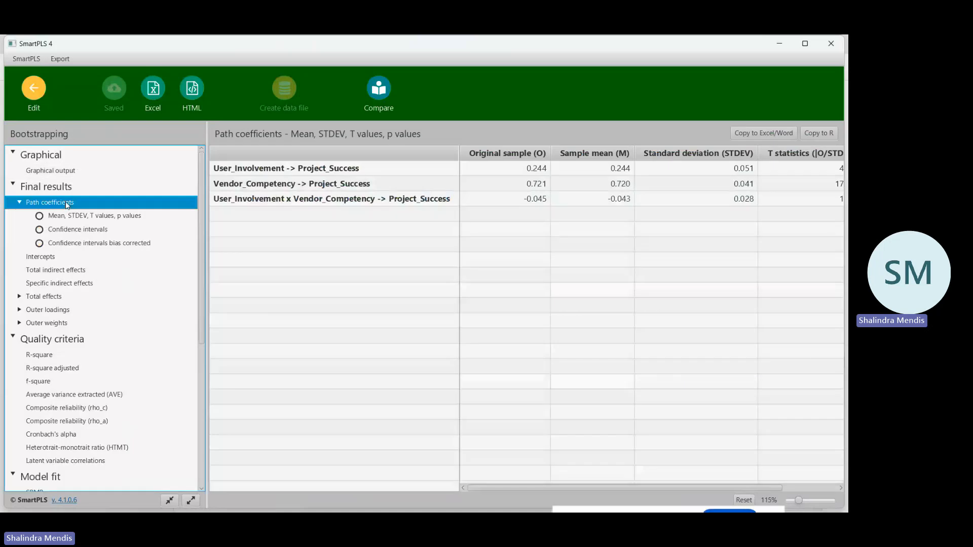
click(108, 220)
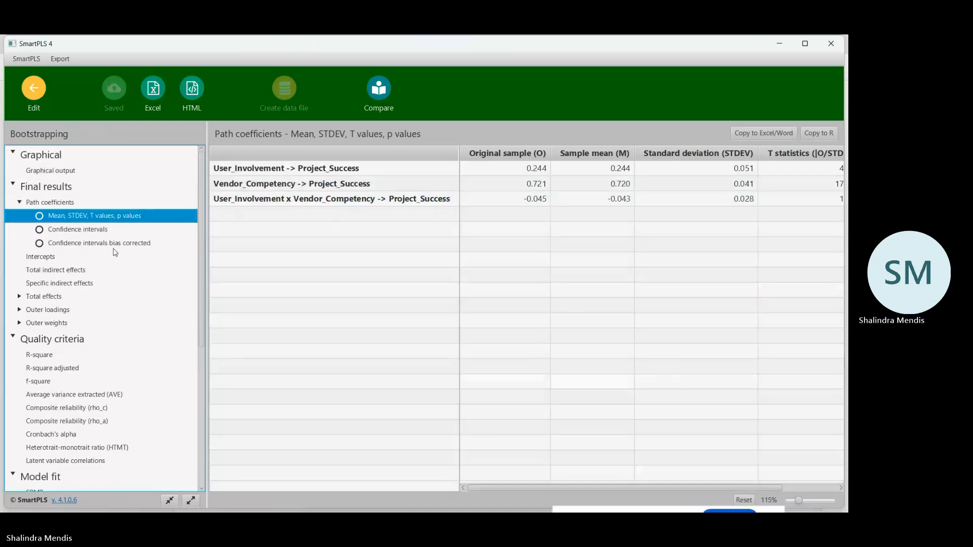
click(760, 133)
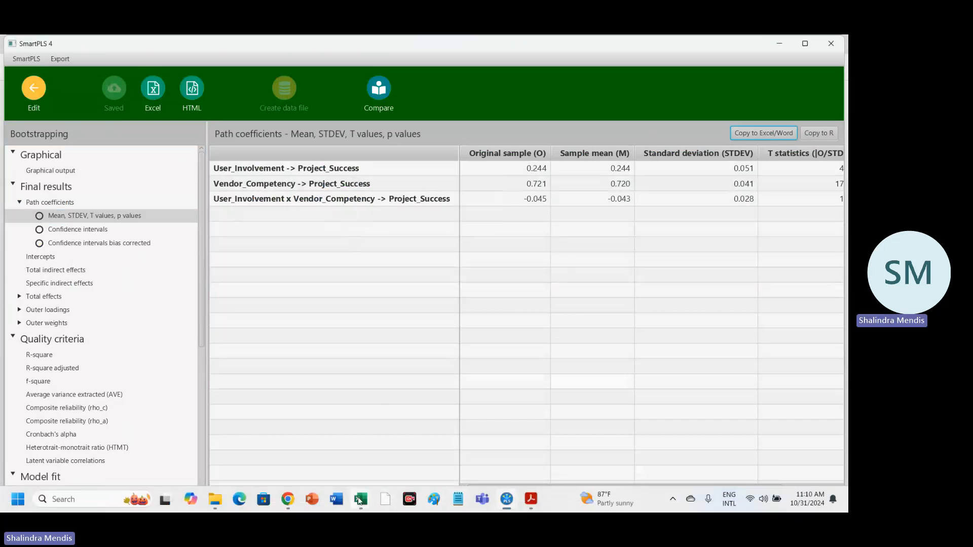
mouse_move(360, 499)
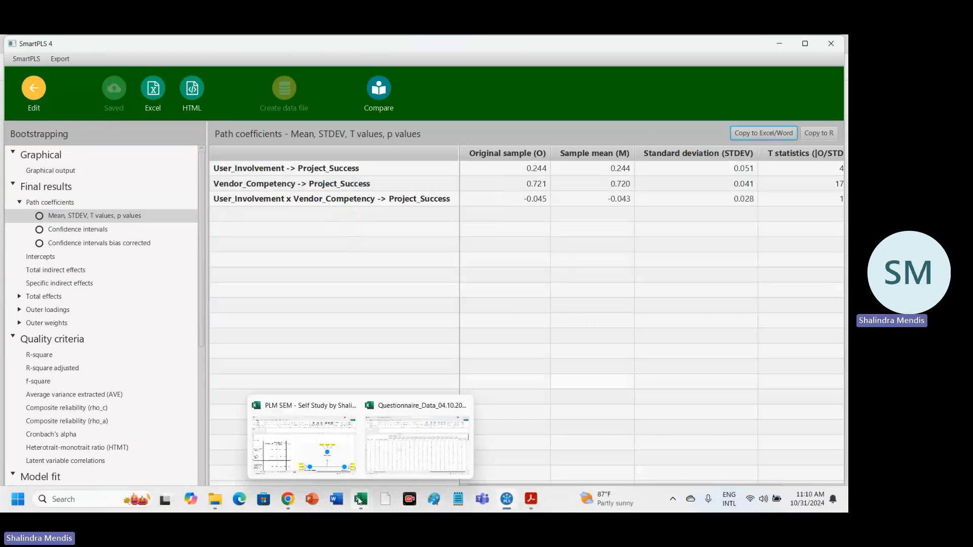
click(327, 457)
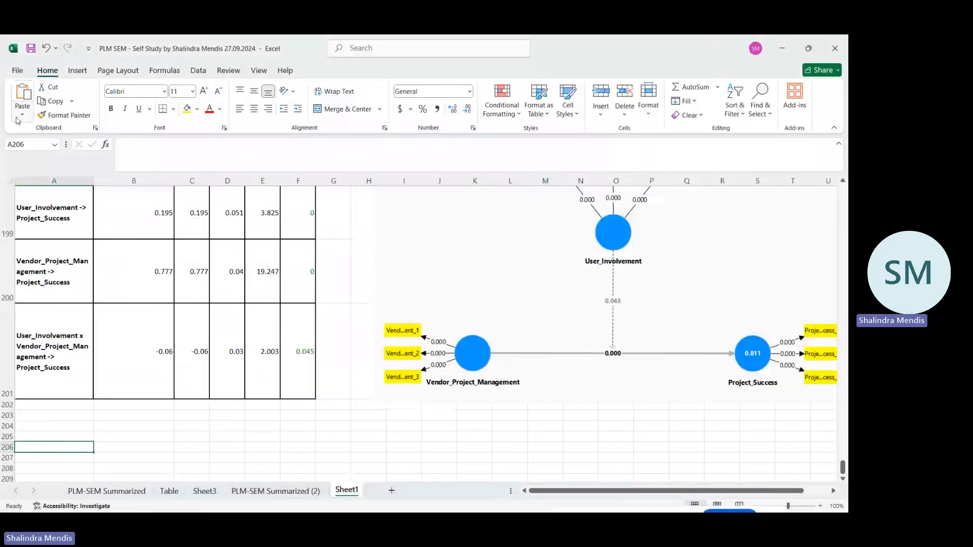
click(23, 98)
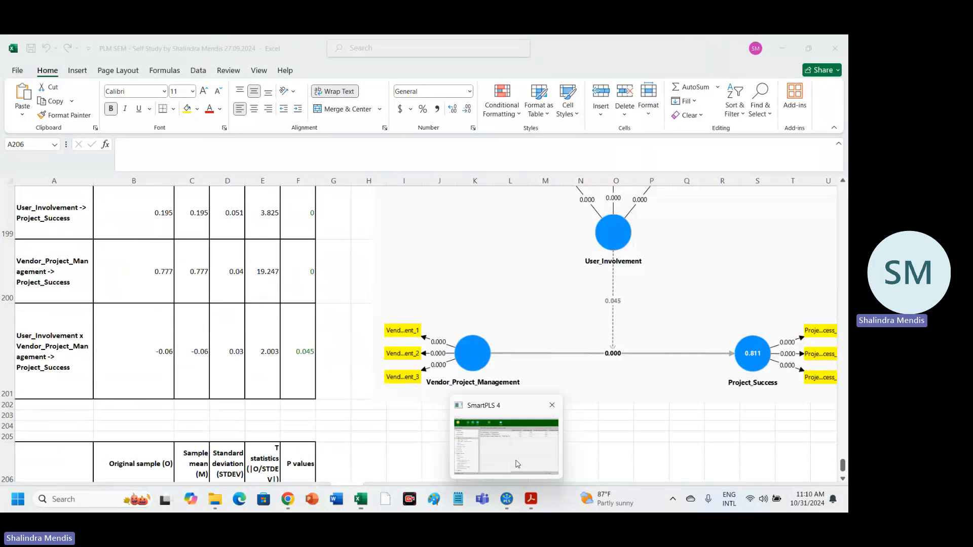
Switch to SmartPLS, capture the bootstrapping graphical output as a screenshot, and paste it into the Excel sheet at I206.
click(506, 499)
click(64, 174)
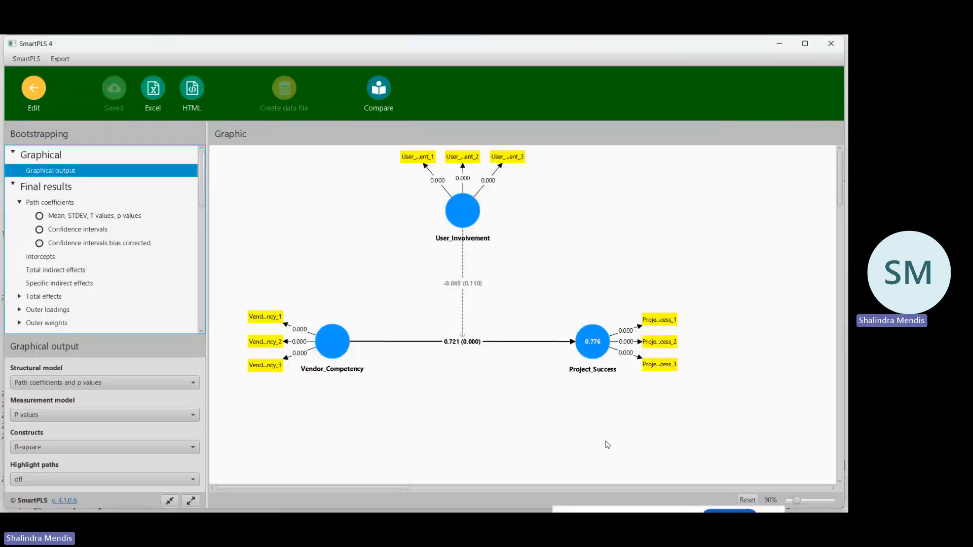
key(super+shift+s)
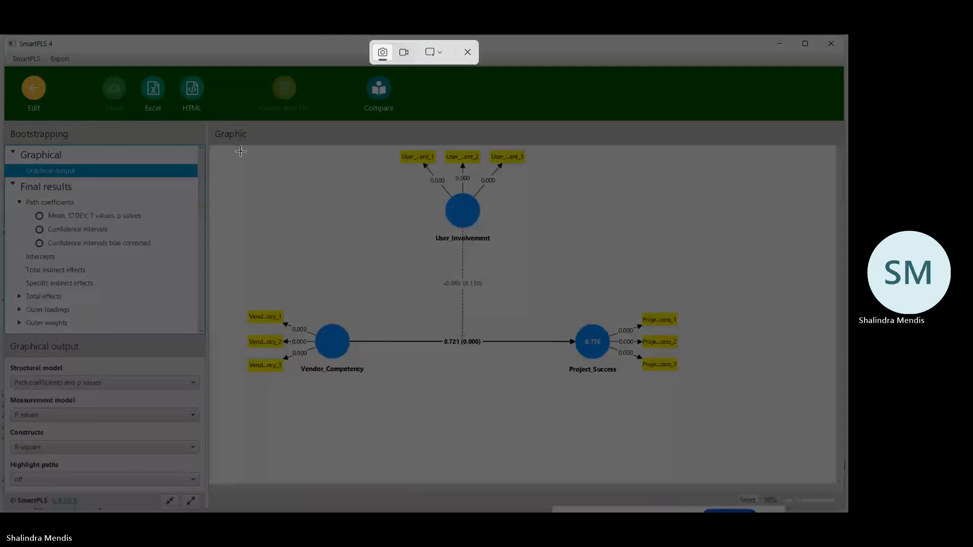
drag(239, 148, 682, 384)
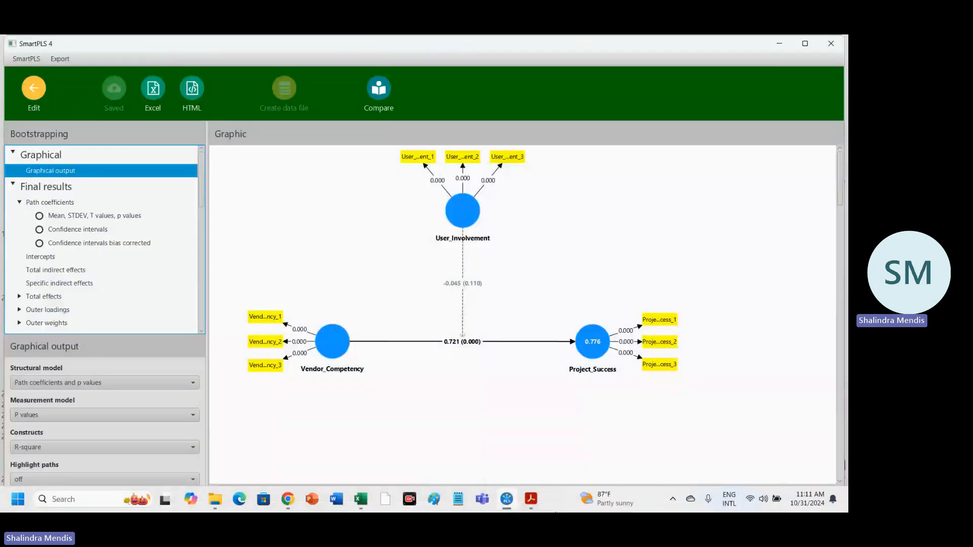
mouse_move(360, 498)
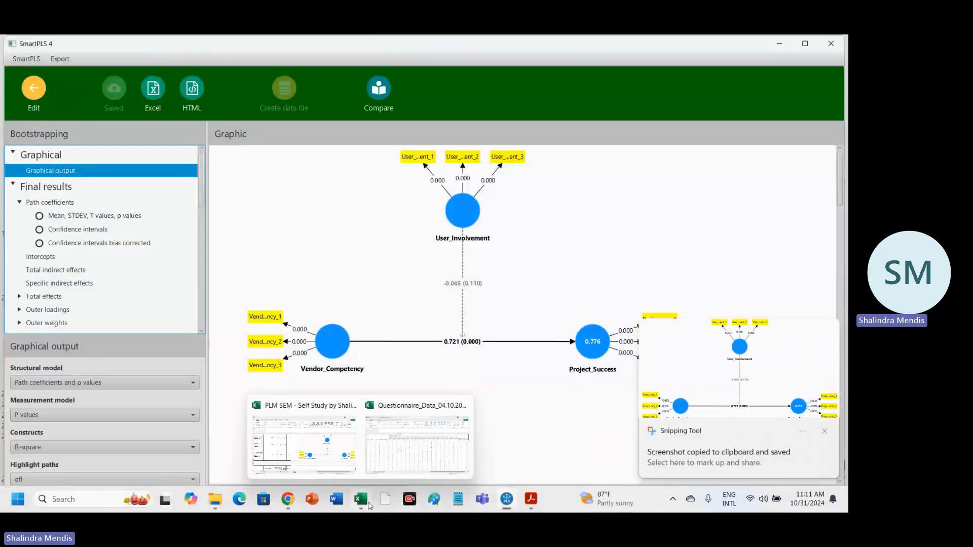
click(336, 467)
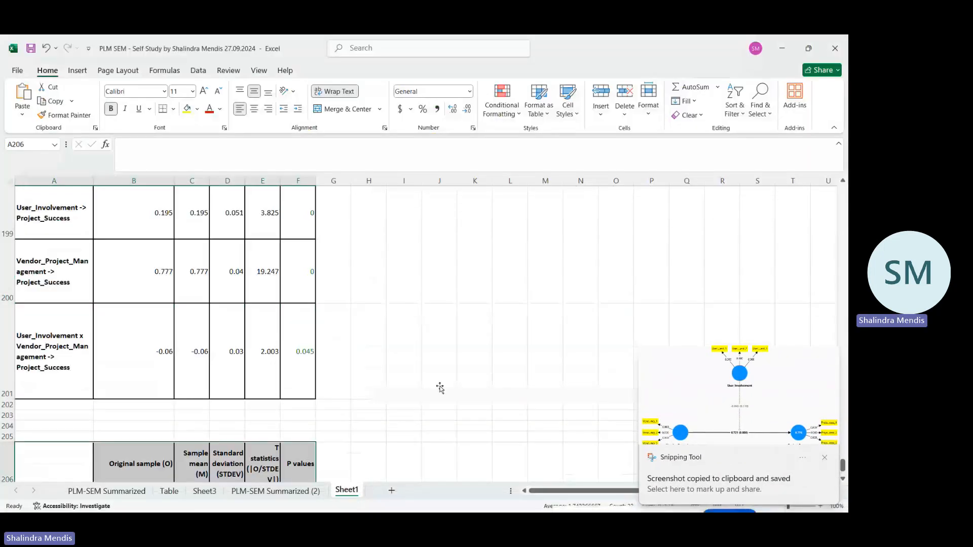
click(23, 92)
Shrink the pasted Vendor_Competency diagram and move it beside its path coefficients table, below the Vendor_Project_Management diagram.
scroll(408, 304, down, 1)
scroll(408, 304, down, 2)
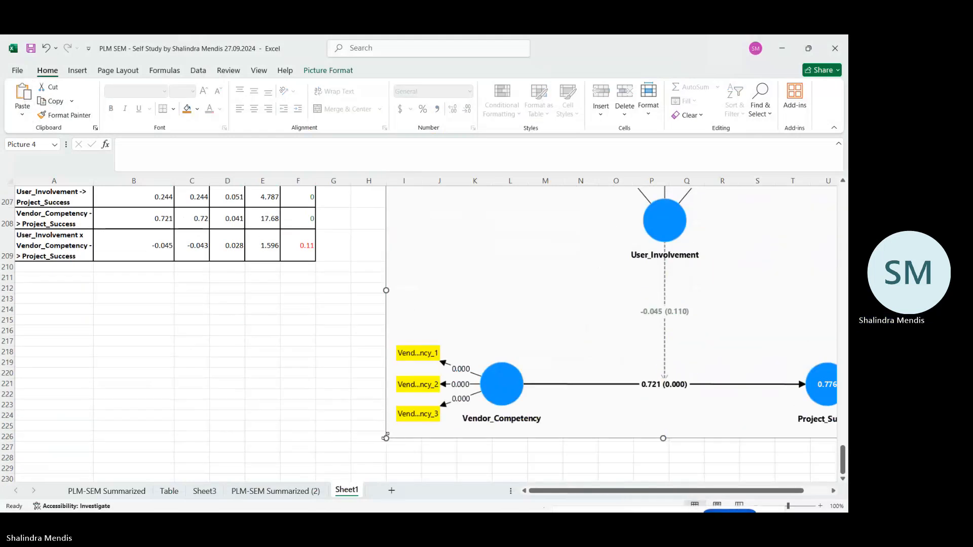
drag(386, 439, 591, 327)
scroll(595, 298, up, 3)
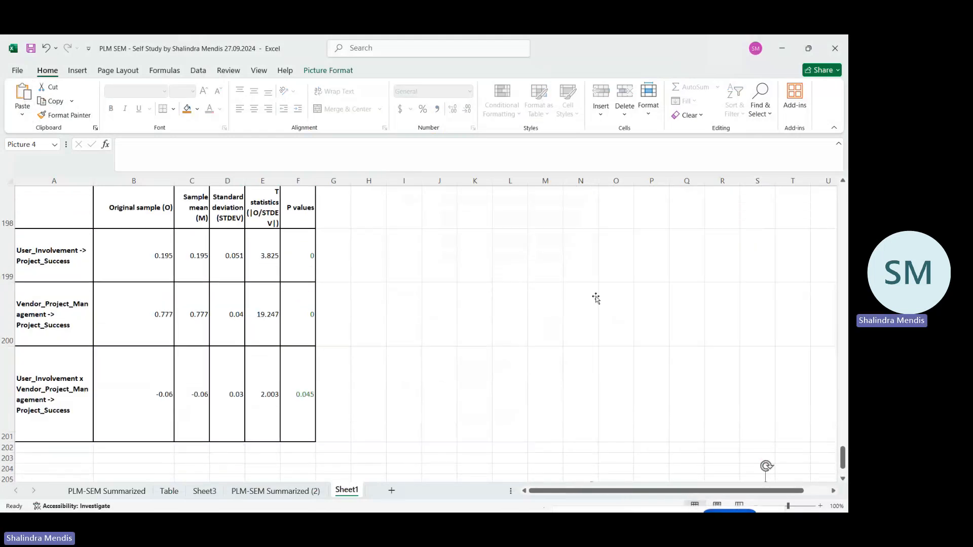
drag(679, 401, 466, 398)
scroll(489, 393, down, 2)
click(580, 415)
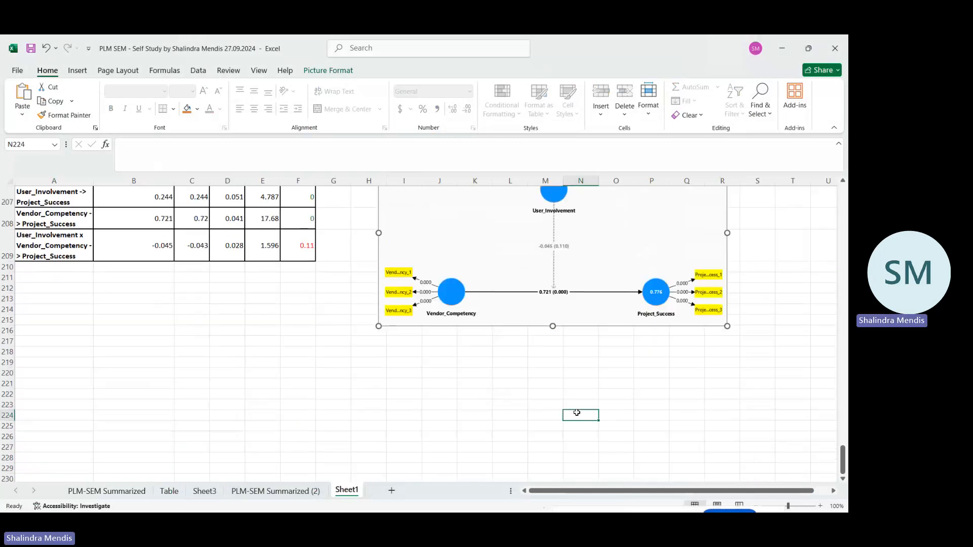
scroll(579, 414, up, 6)
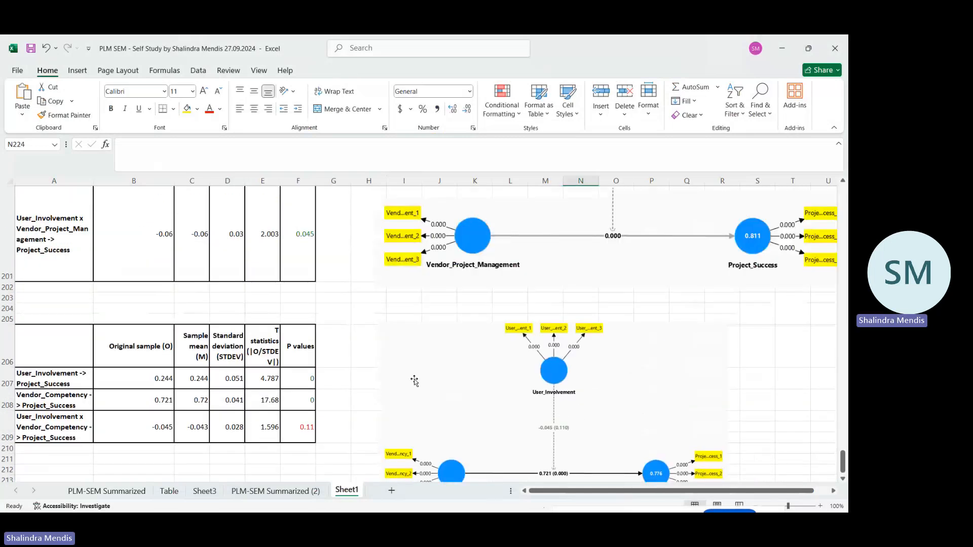
scroll(353, 361, up, 2)
scroll(352, 361, down, 2)
Switch to SmartPLS, leave the ICBT_PLS-SEM-II bootstrapping report and model, and return to the workspace.
mouse_move(505, 510)
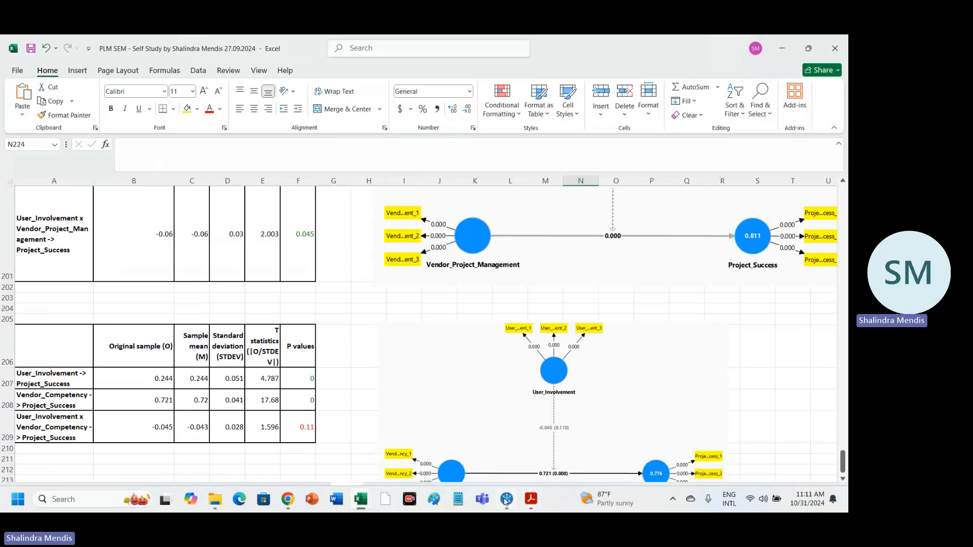
click(508, 477)
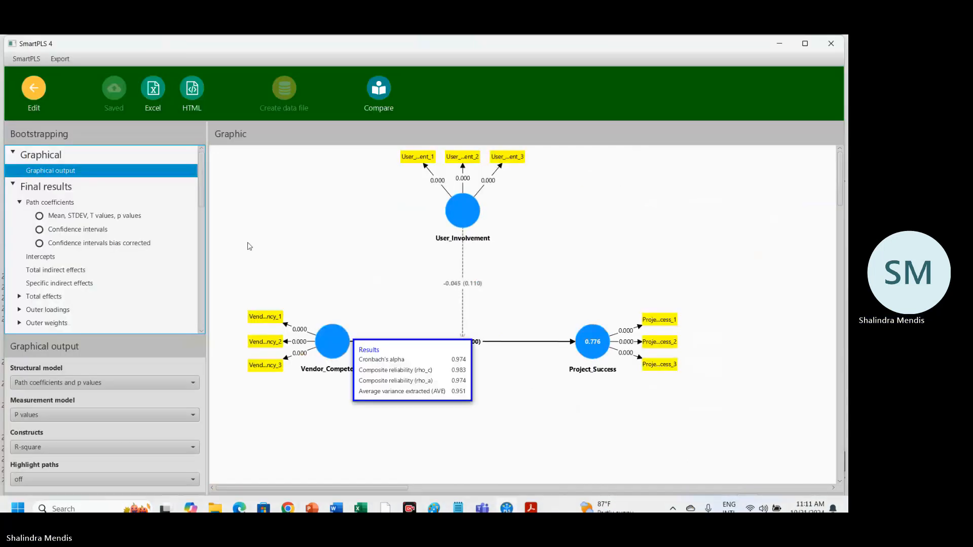
click(34, 91)
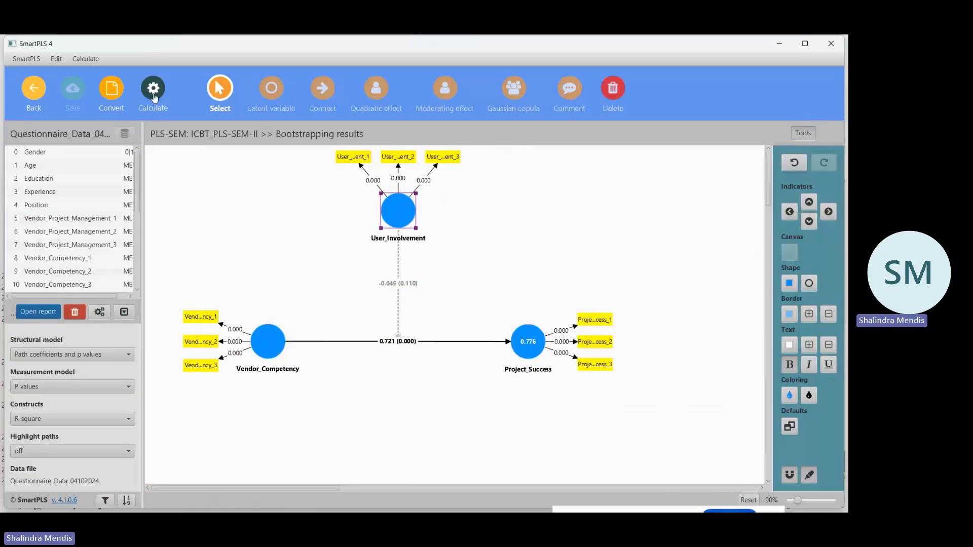
click(32, 90)
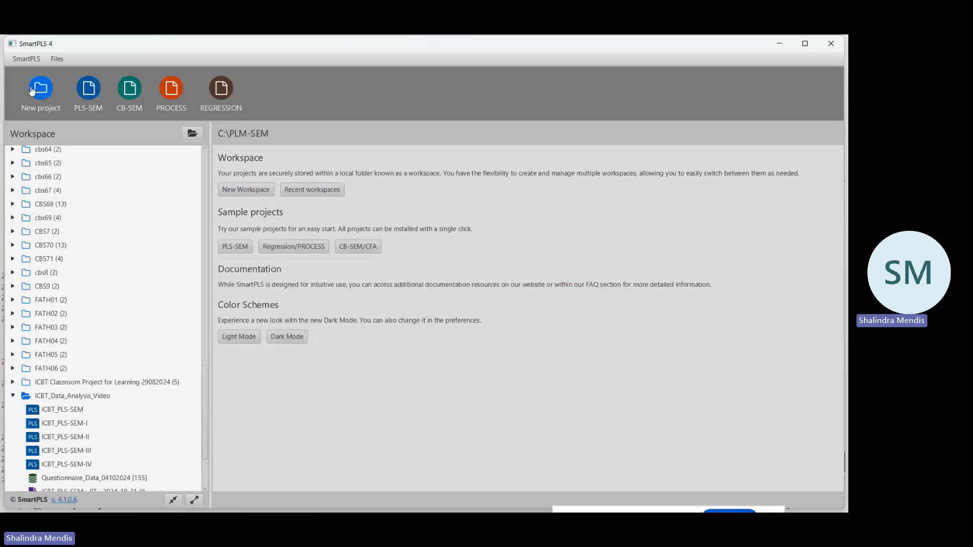
Open the ICBT_PLS-SEM-III model, delete Vendor_Project_Management, Vendor_Competency and Vendor_Commitment, and save it.
click(84, 450)
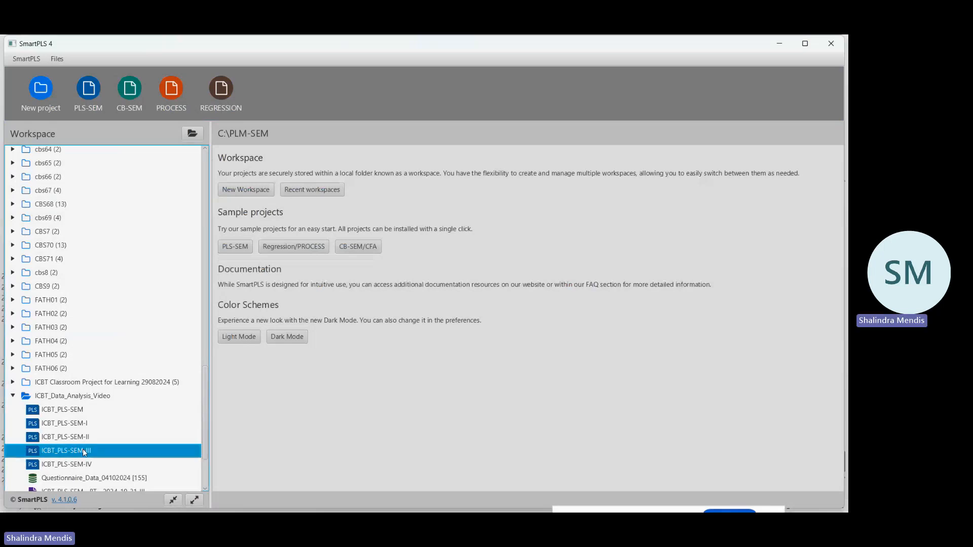
double_click(85, 450)
click(613, 90)
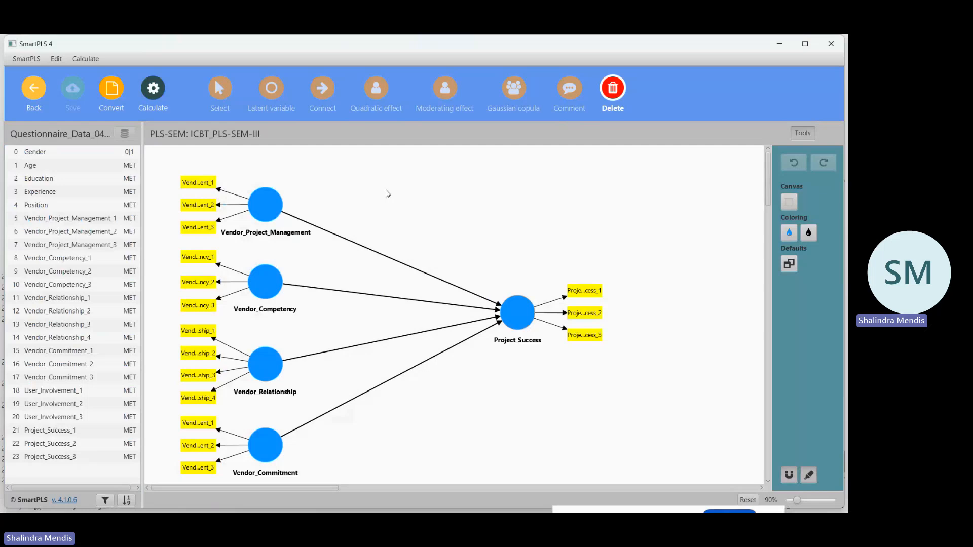
click(267, 210)
click(267, 274)
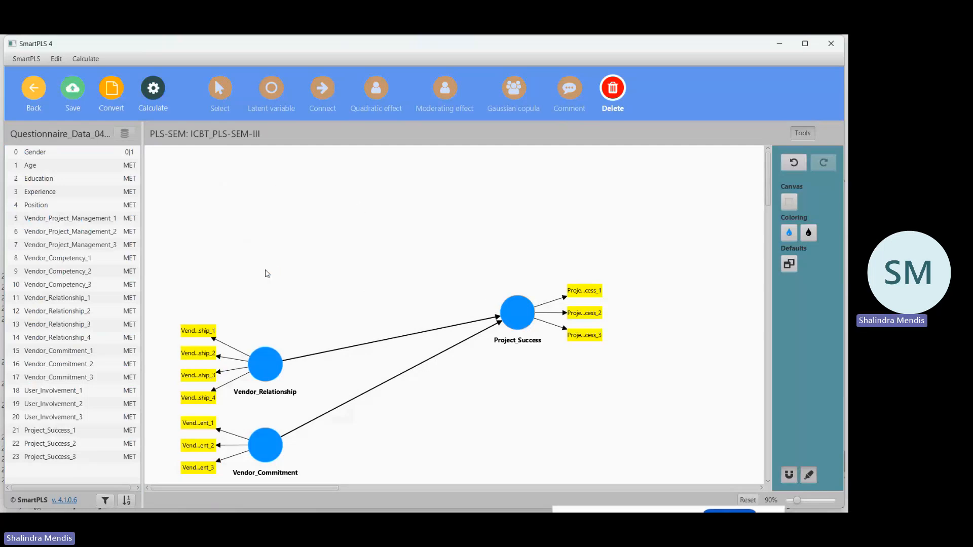
click(268, 443)
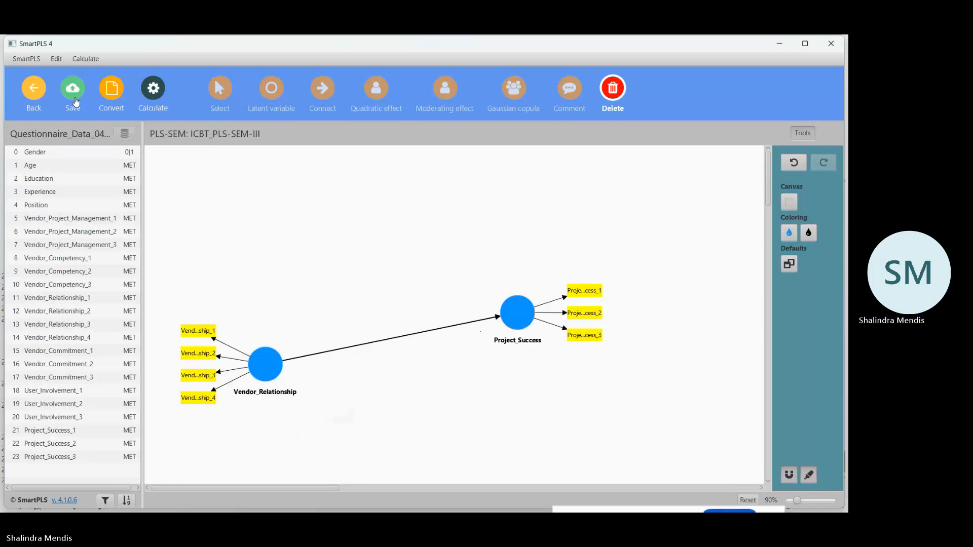
click(76, 92)
Add a User_Involvement latent variable with indicators User_Involvement_1 to 3 above the structural path, save the model, and return to the workspace.
click(271, 88)
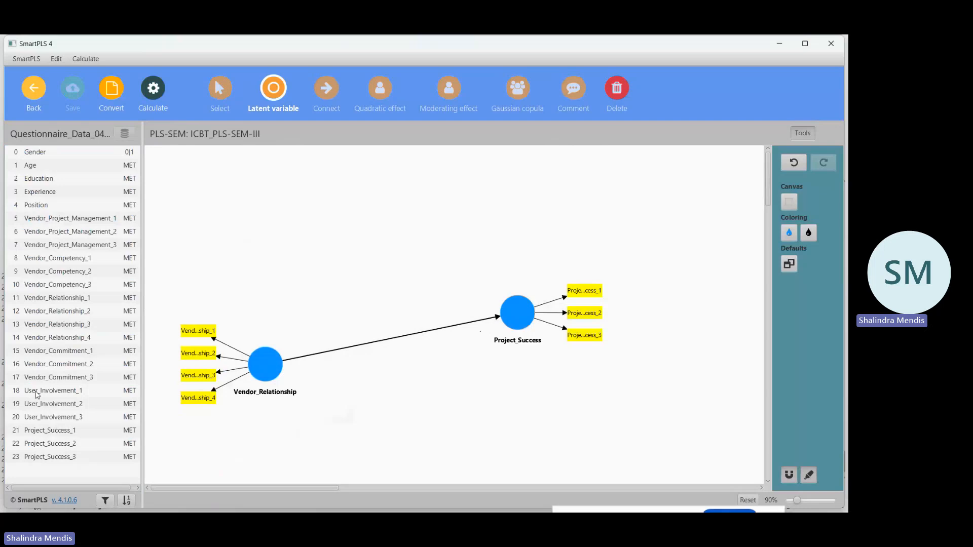
drag(37, 394, 42, 423)
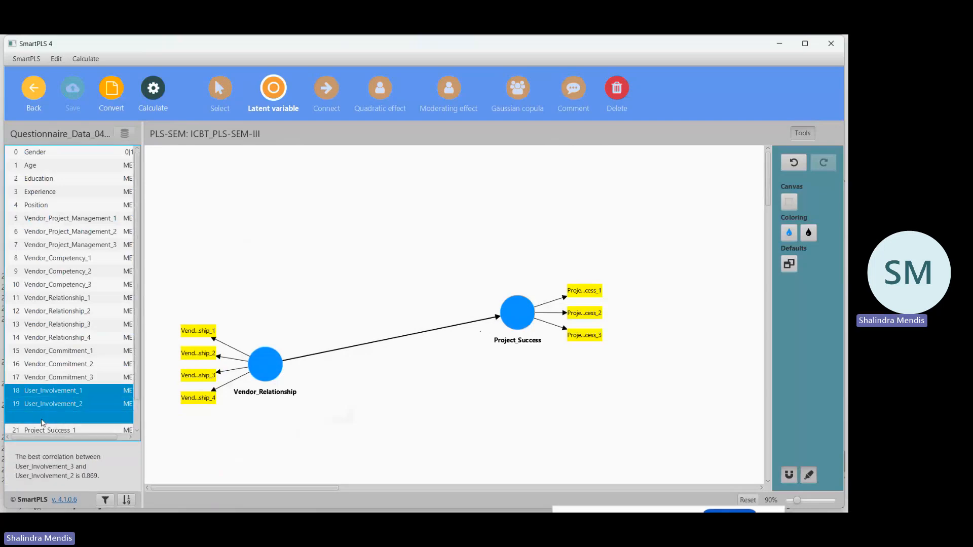
drag(170, 350, 398, 202)
key(Return)
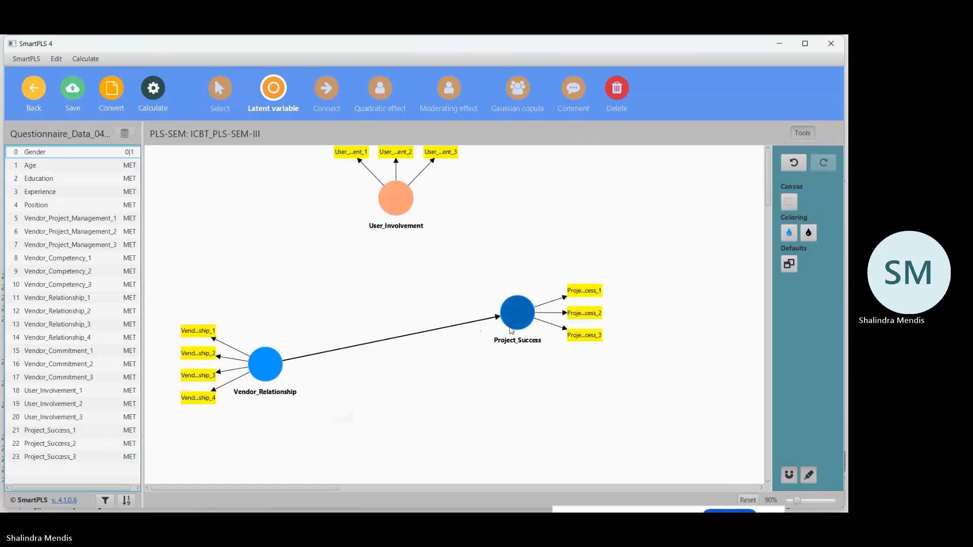
click(71, 87)
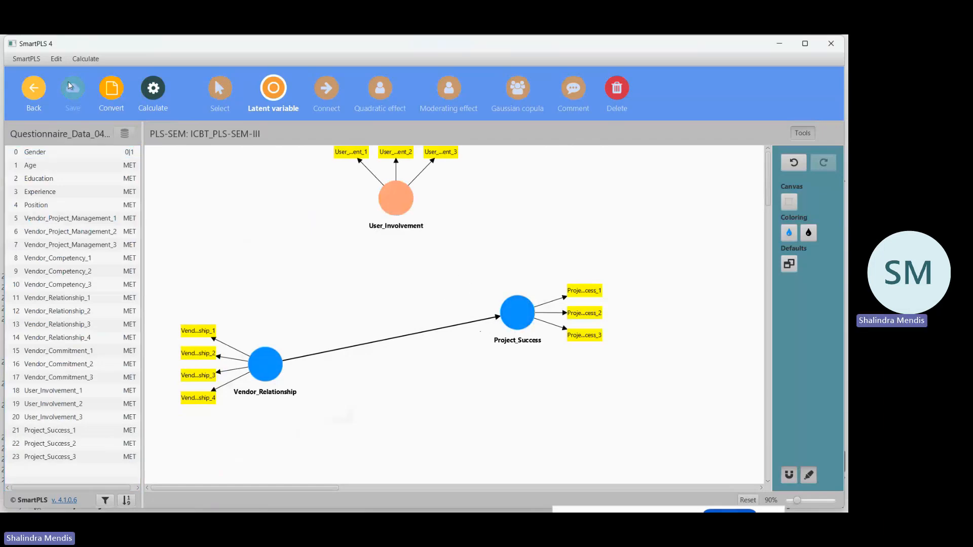
click(30, 91)
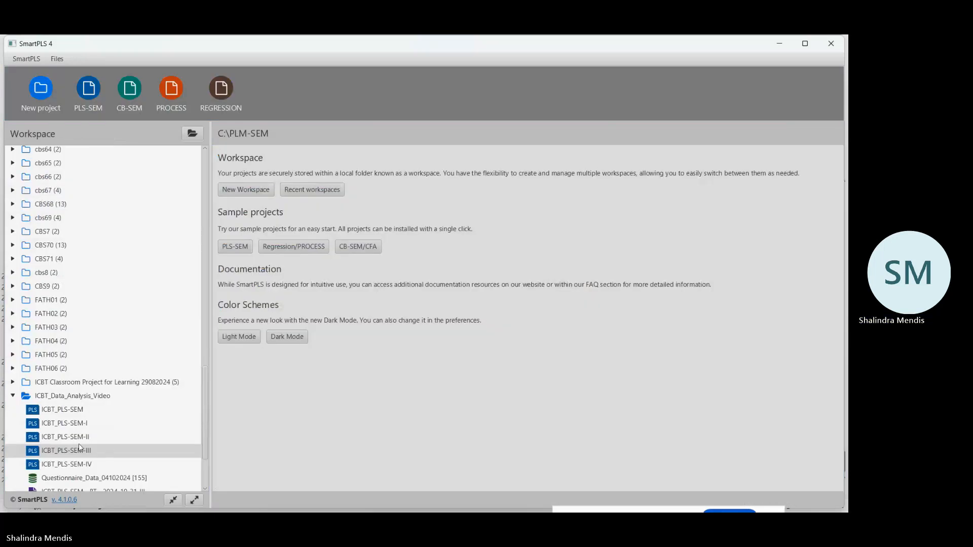
Reopen ICBT_PLS-SEM-III, level Project_Success with Vendor_Relationship, lower User_Involvement with its indicators spaced farther above it, and save.
click(79, 451)
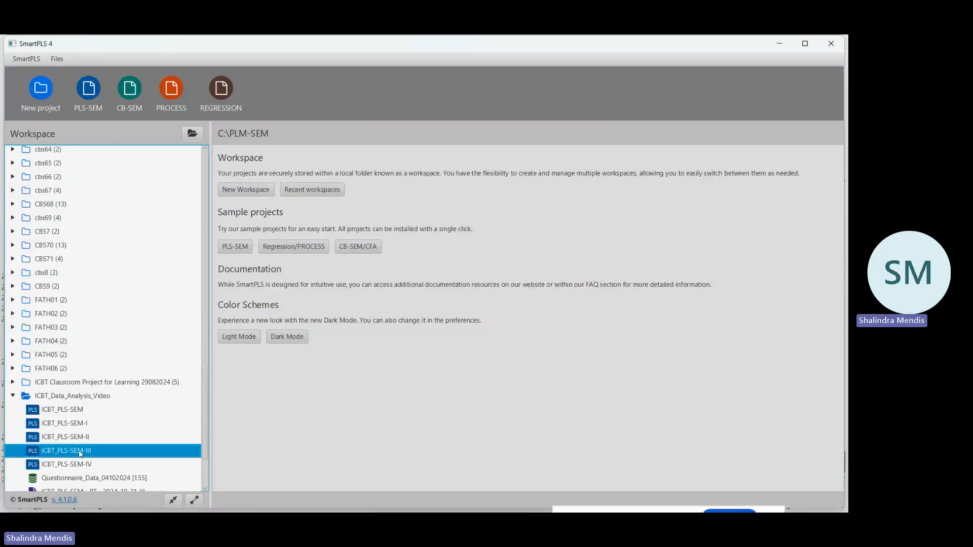
double_click(78, 450)
drag(510, 317, 523, 371)
drag(401, 212, 412, 238)
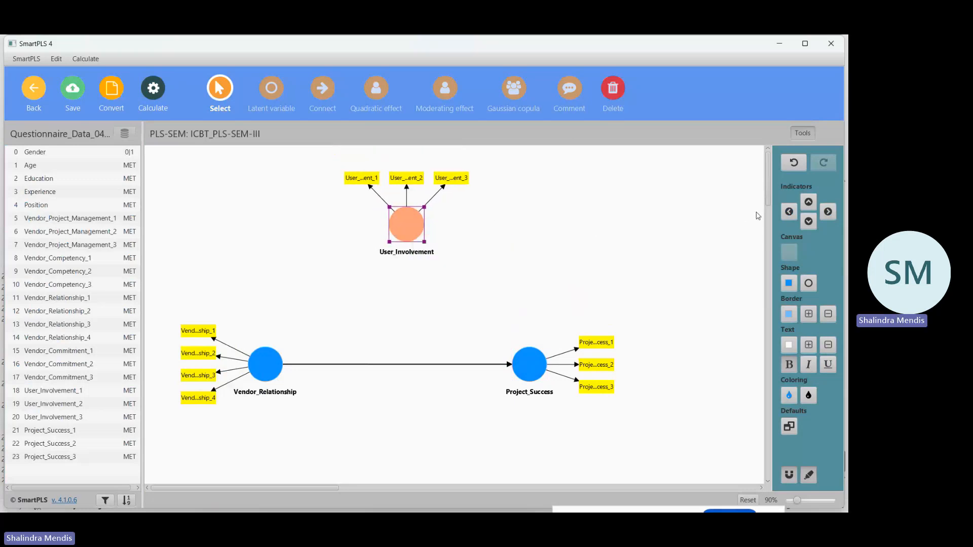
click(809, 202)
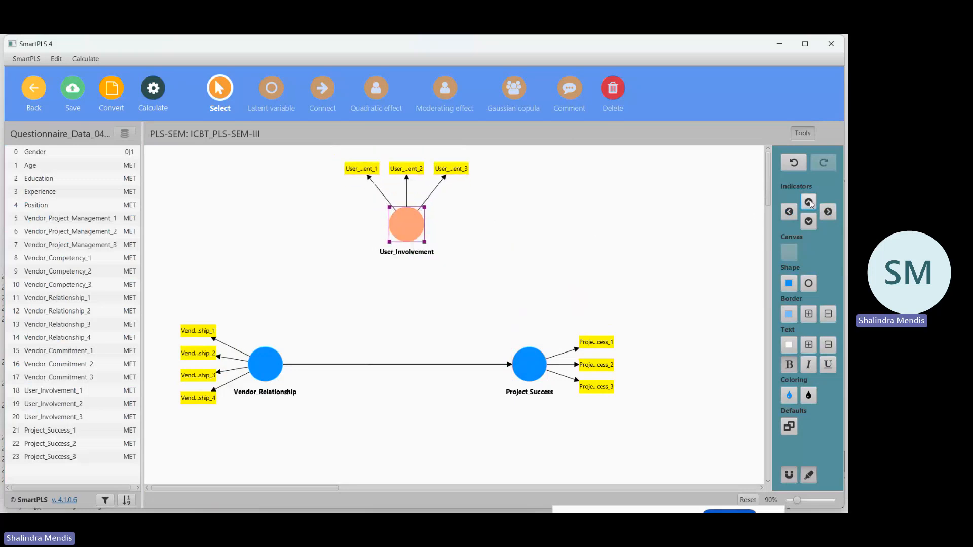
drag(375, 173, 419, 165)
click(420, 164)
click(569, 191)
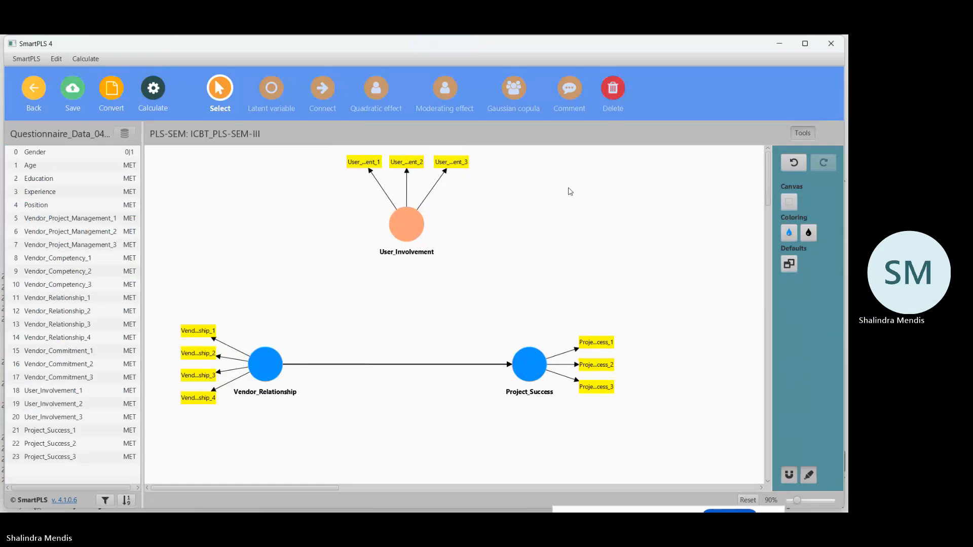
click(74, 95)
Add a moderating effect from User_Involvement onto the Vendor_Relationship to Project_Success path and save the model.
click(445, 98)
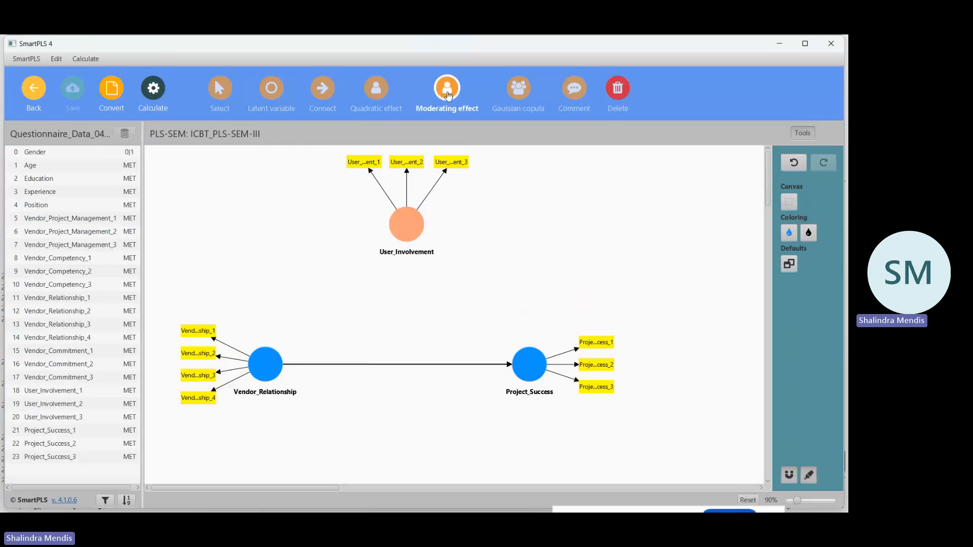
click(409, 231)
click(404, 365)
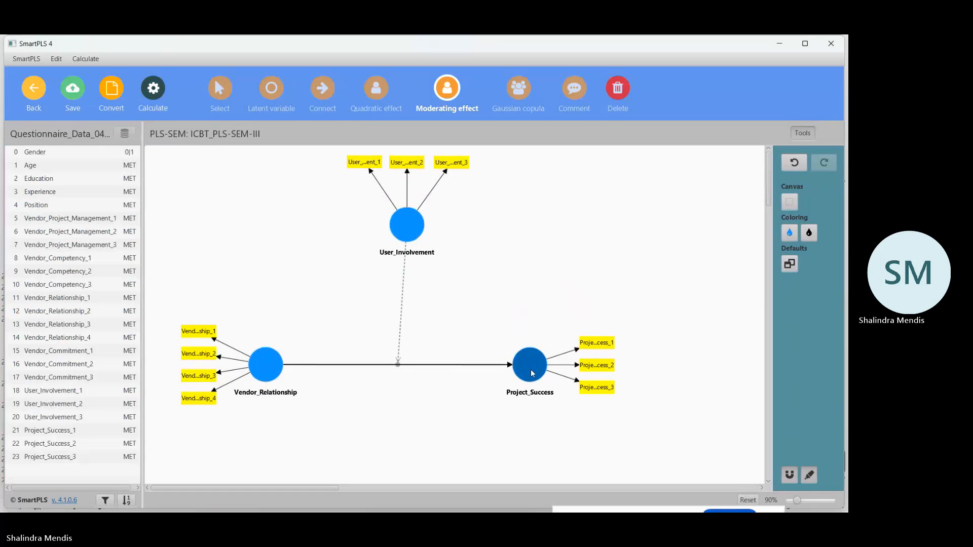
click(71, 91)
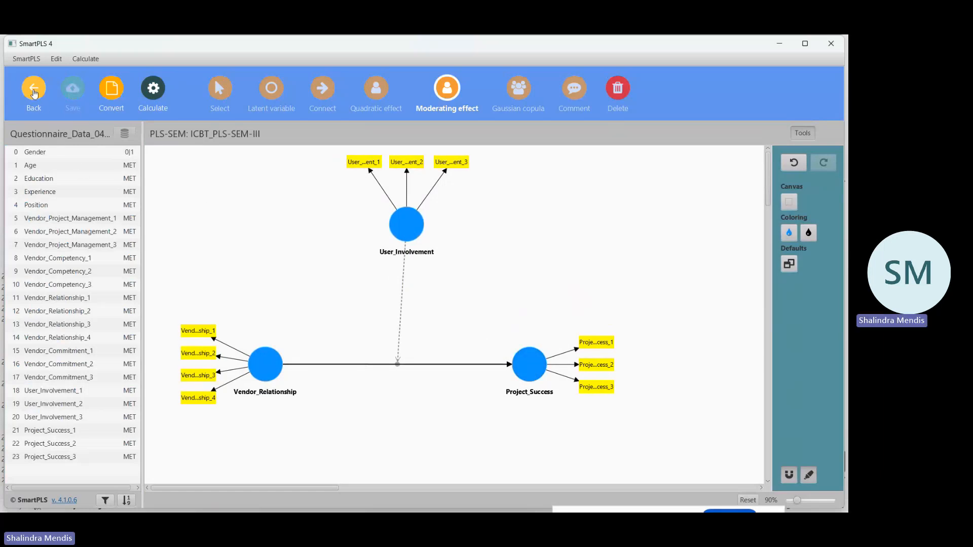
Close and reopen ICBT_PLS-SEM-III, shift Project_Success outward until the moderating link runs vertically, and save the model.
click(34, 92)
click(85, 454)
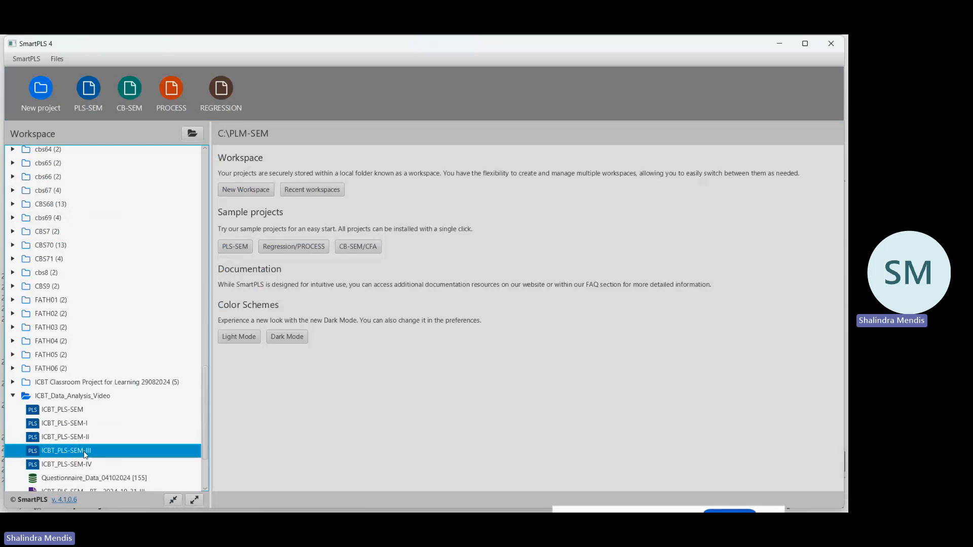
double_click(86, 453)
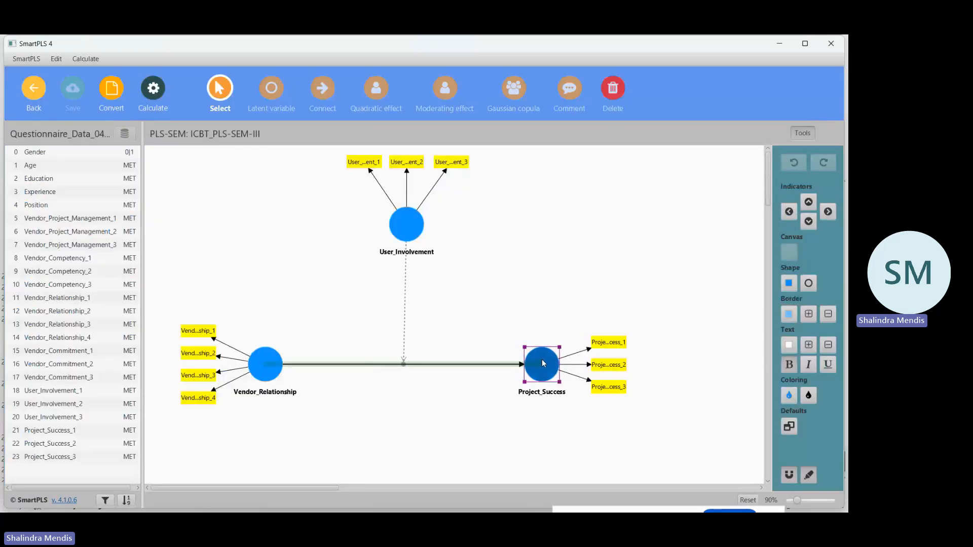
drag(545, 358, 549, 358)
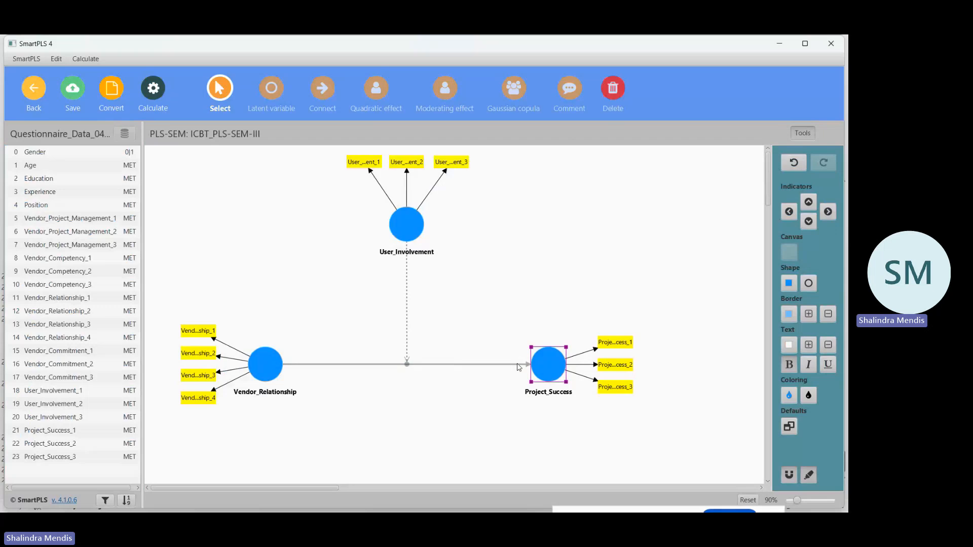
click(72, 91)
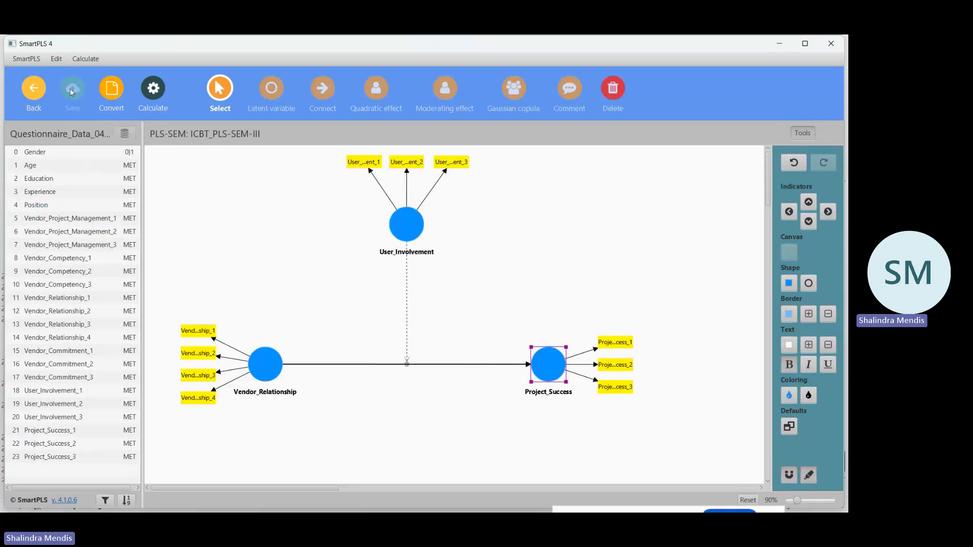
Run bootstrapping on the model with Complete (slower) results, keeping 5000 subsamples, the two-tailed test and the Path weighting scheme.
click(154, 89)
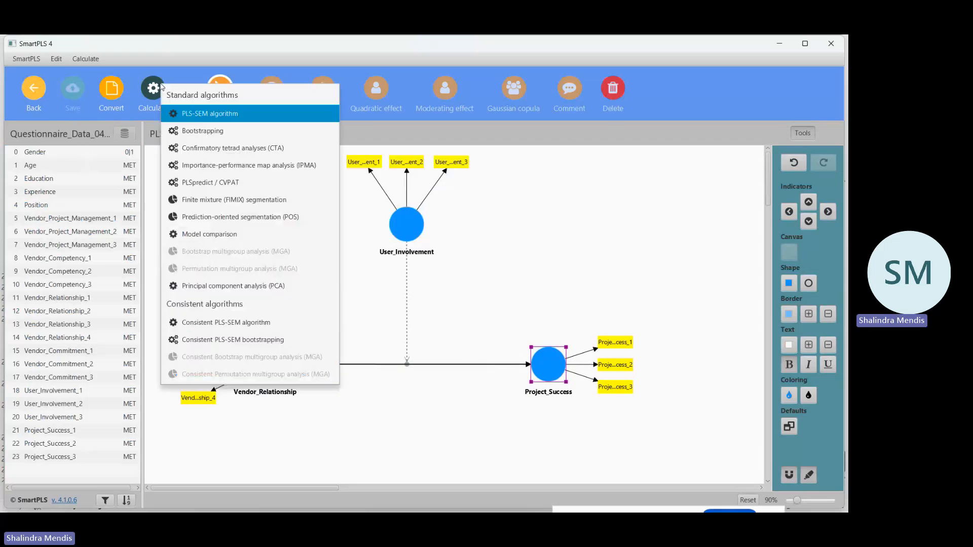
click(196, 134)
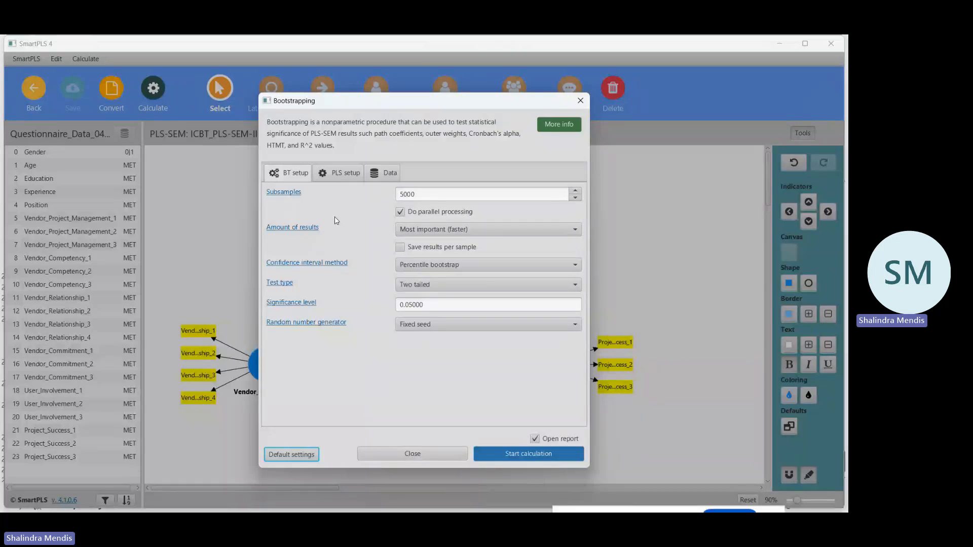
click(567, 234)
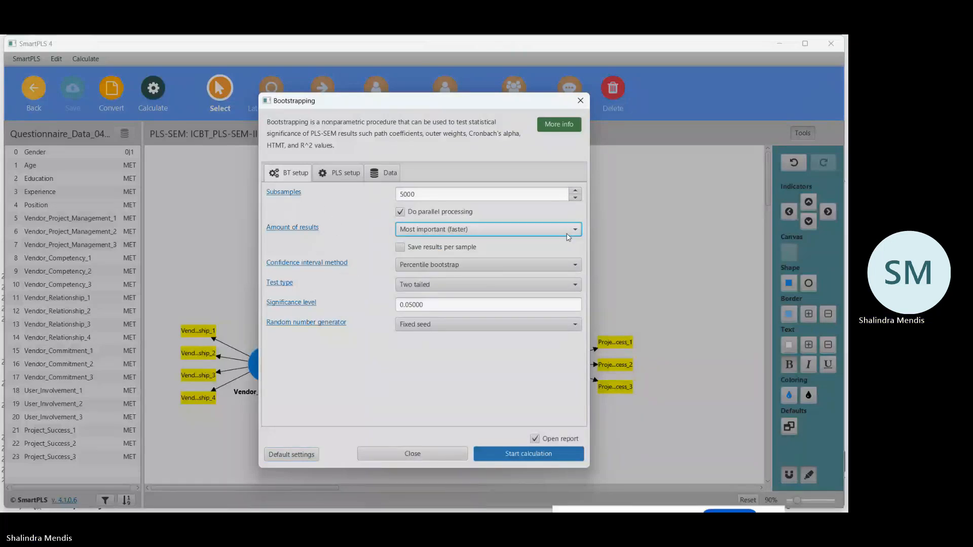
click(518, 234)
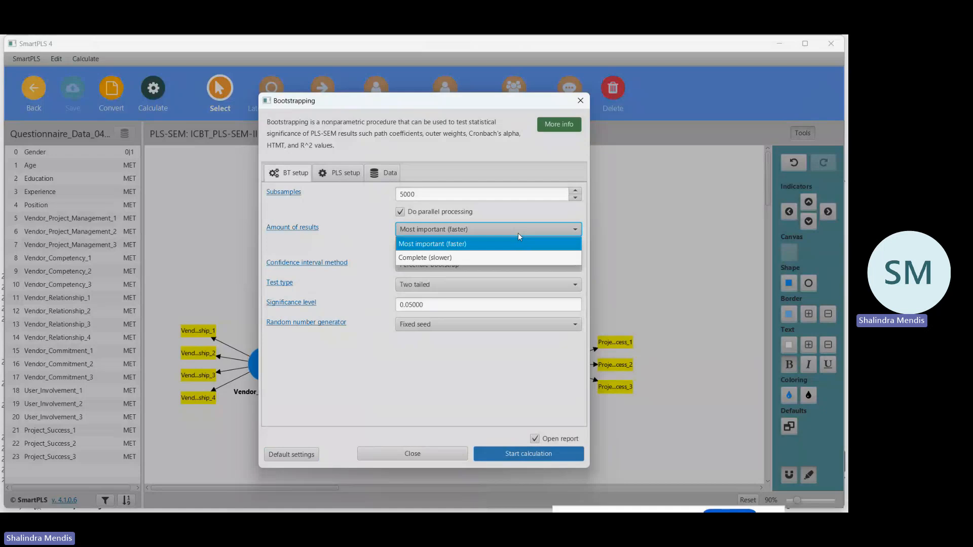
click(459, 258)
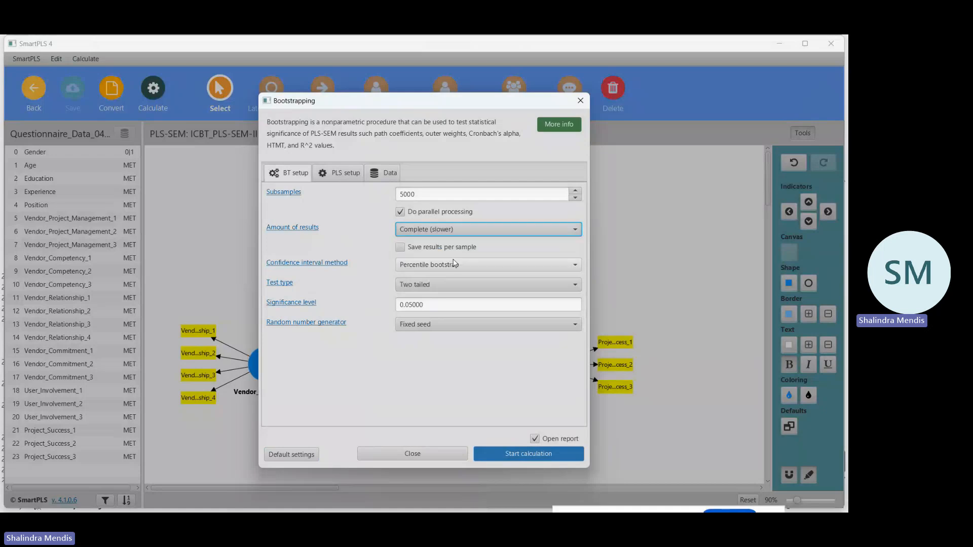
click(339, 173)
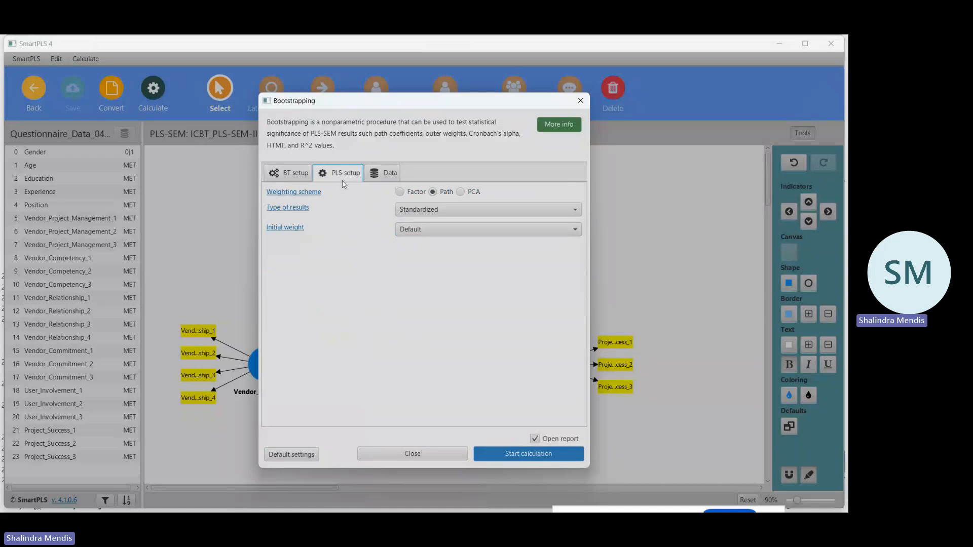
click(549, 458)
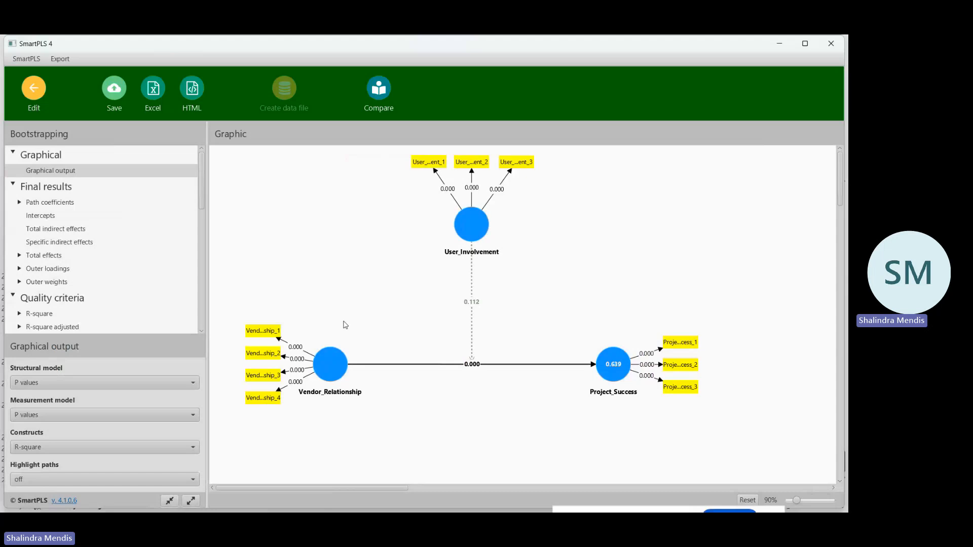
Show path coefficients and p values for the structural model in the bootstrapping graphical output.
click(192, 384)
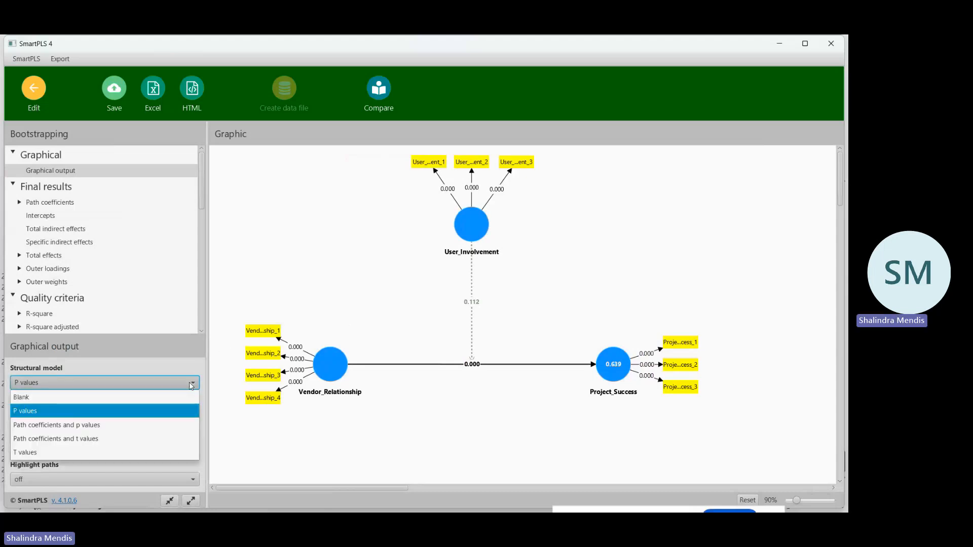
click(98, 427)
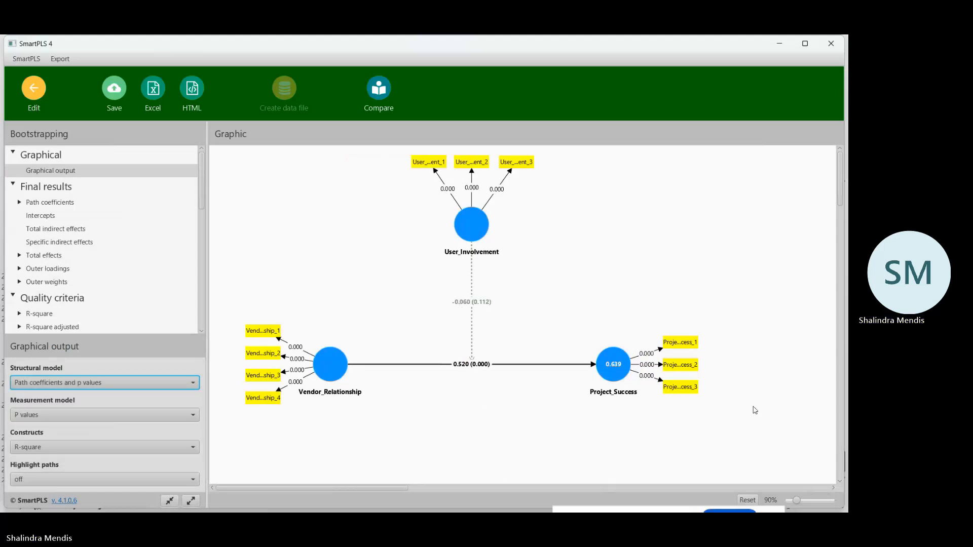
mouse_move(325, 356)
Copy the path coefficients table with mean, STDEV, T values and p values, paste it into Excel's Sheet1 at A220, and select I220.
click(62, 203)
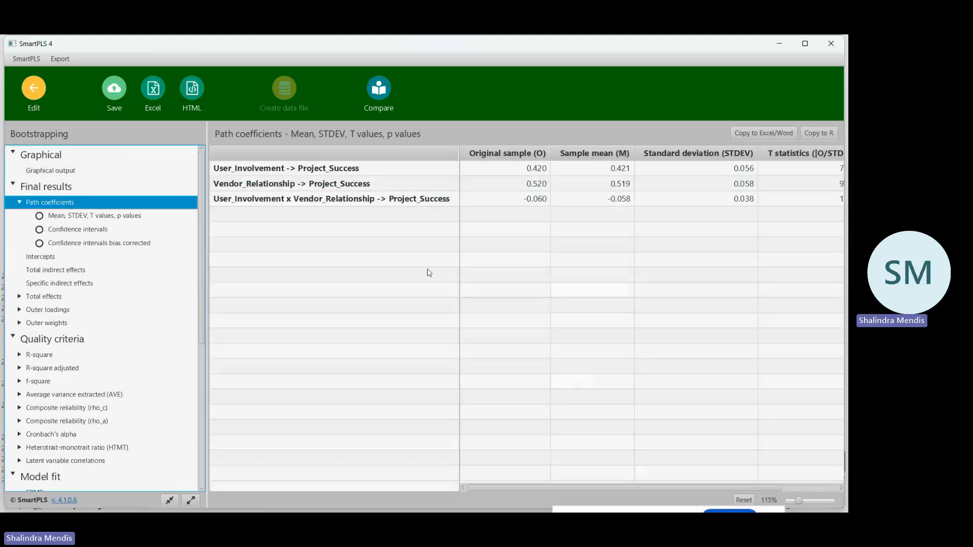
click(768, 134)
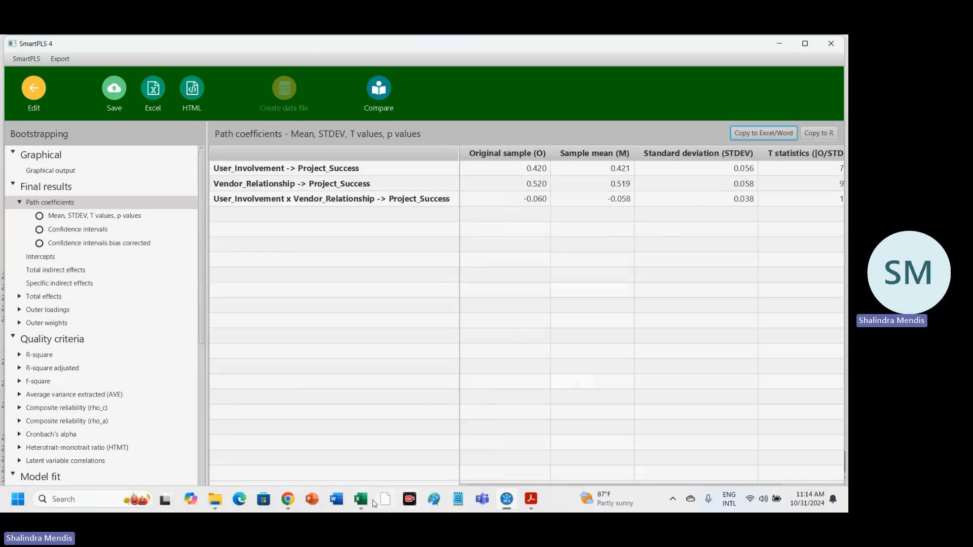
mouse_move(360, 499)
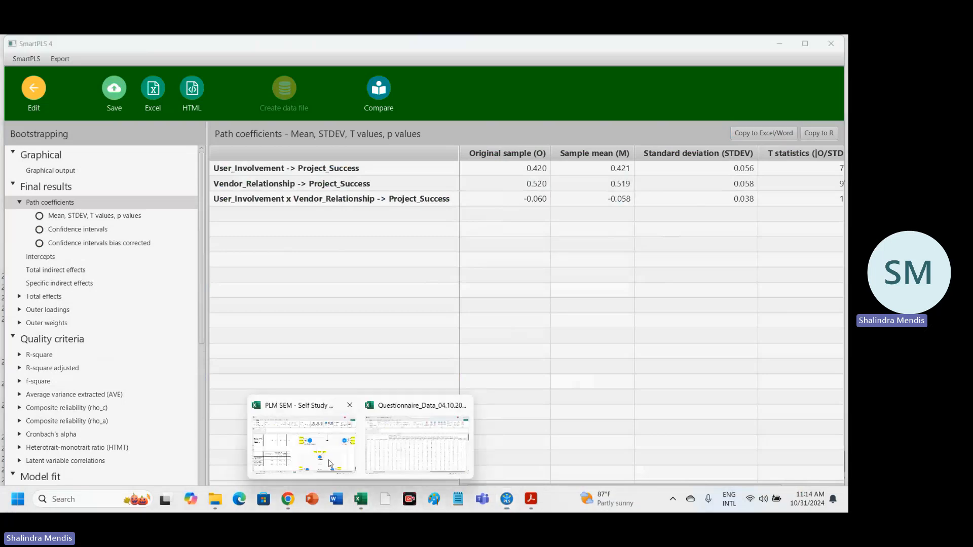
click(330, 464)
scroll(347, 373, down, 5)
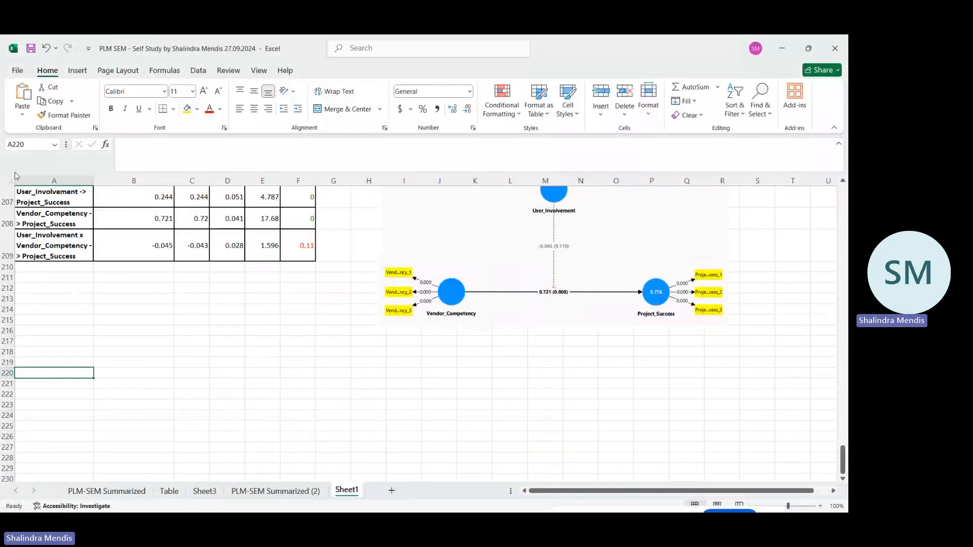
click(23, 95)
click(388, 383)
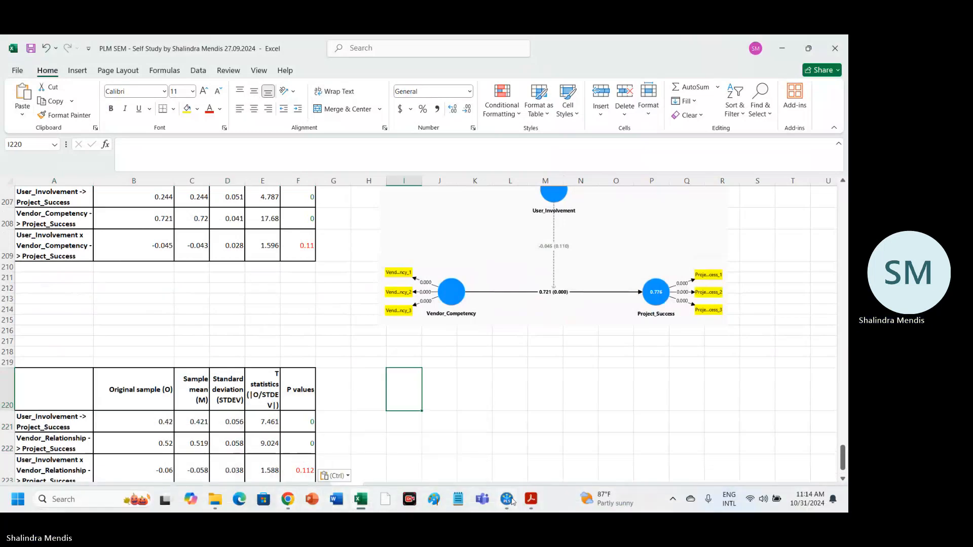
Capture the bootstrapping graphical output of ICBT_PLS-SEM-III as a screenshot, paste it into Excel's Sheet1, and place it beside the table at row 220.
mouse_move(512, 500)
click(525, 470)
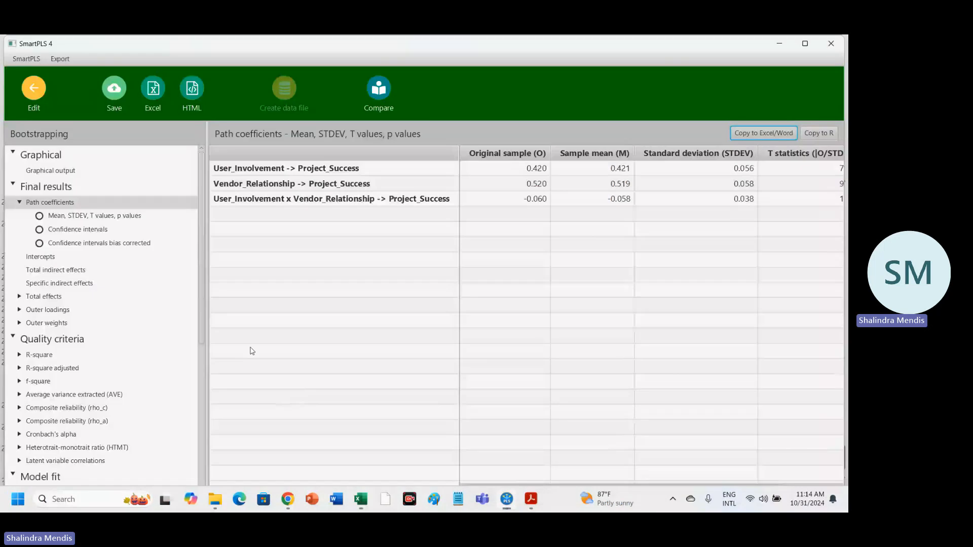
click(72, 171)
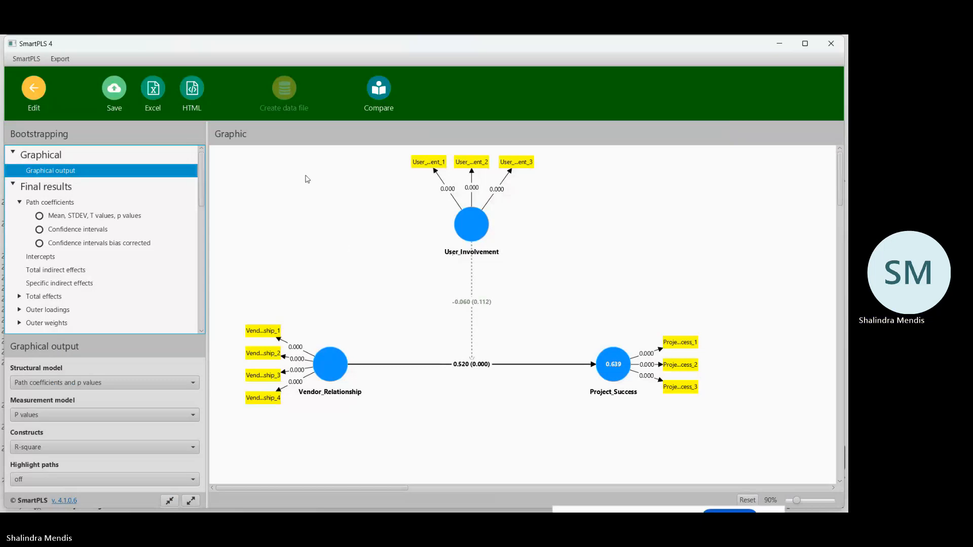
key(super+shift+s)
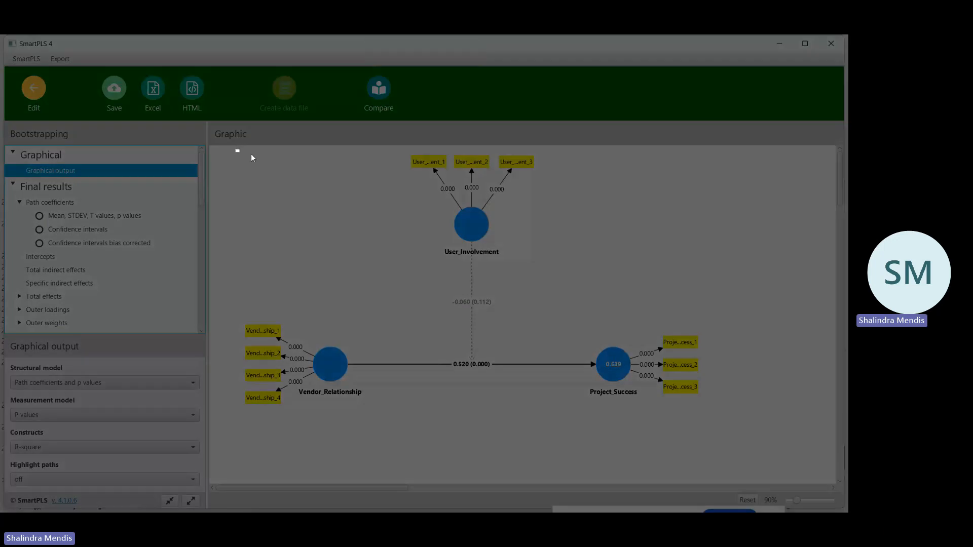
drag(235, 149, 703, 414)
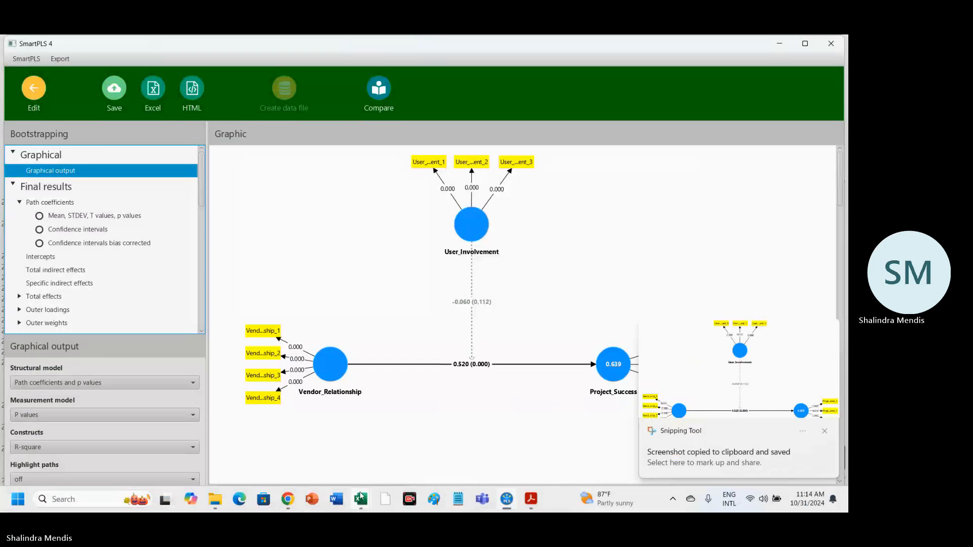
click(360, 497)
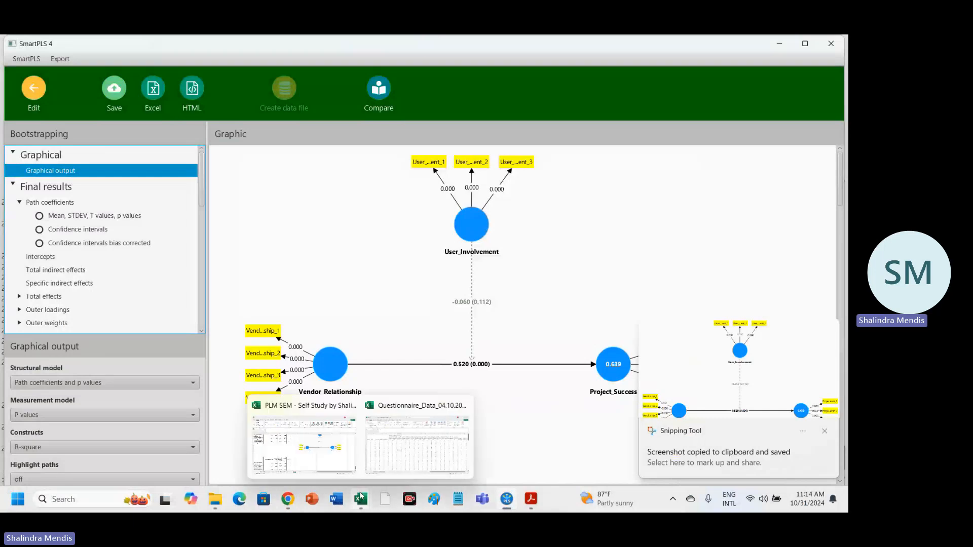
click(340, 454)
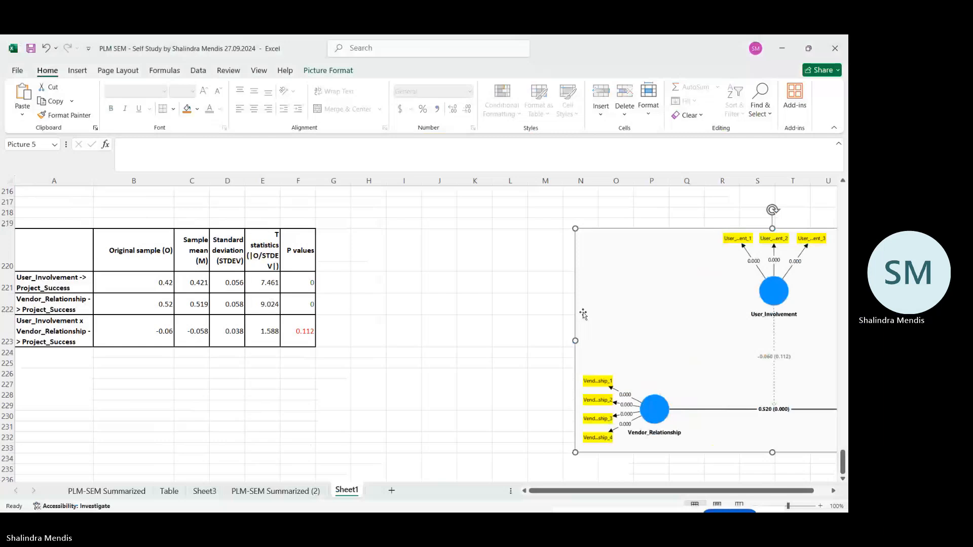
drag(583, 314, 388, 316)
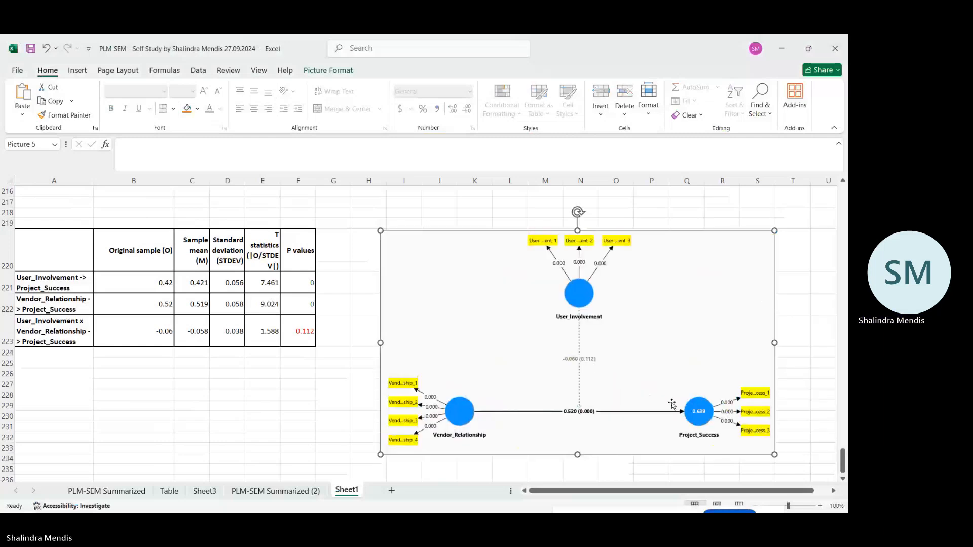
Resize the pasted Vendor_Relationship diagram to span about columns I to R and rows 220 to 229, then deselect it.
scroll(671, 403, down, 1)
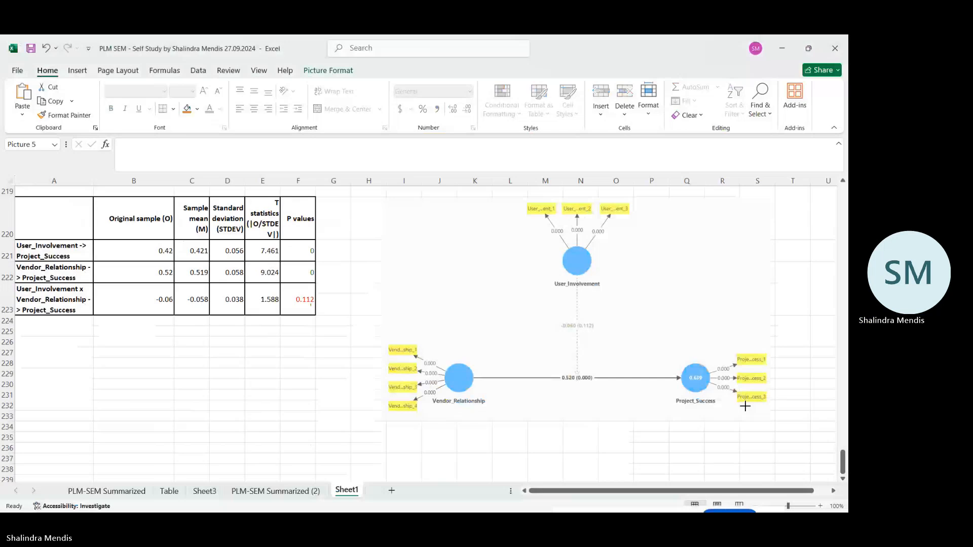
drag(744, 406, 686, 374)
scroll(686, 373, up, 3)
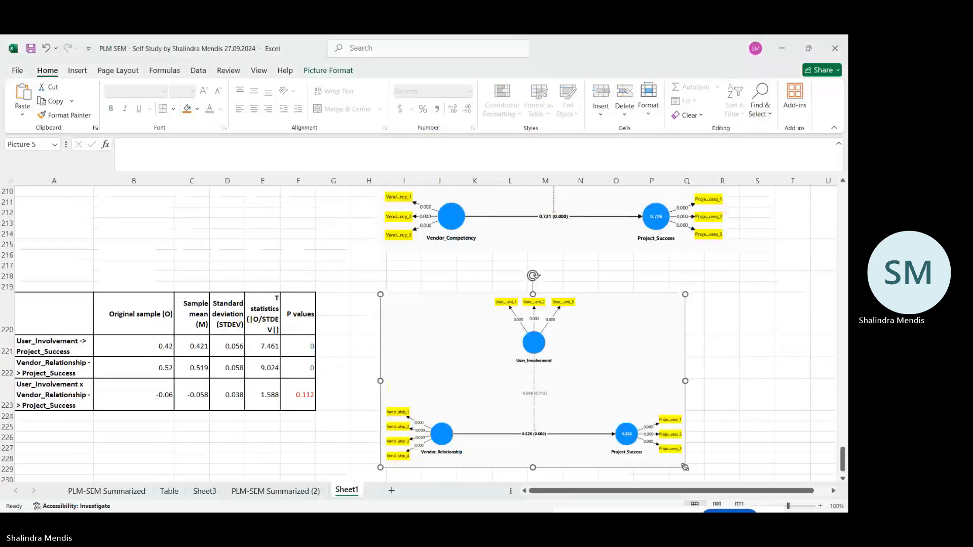
drag(686, 469, 716, 364)
click(755, 364)
click(567, 384)
scroll(567, 384, down, 3)
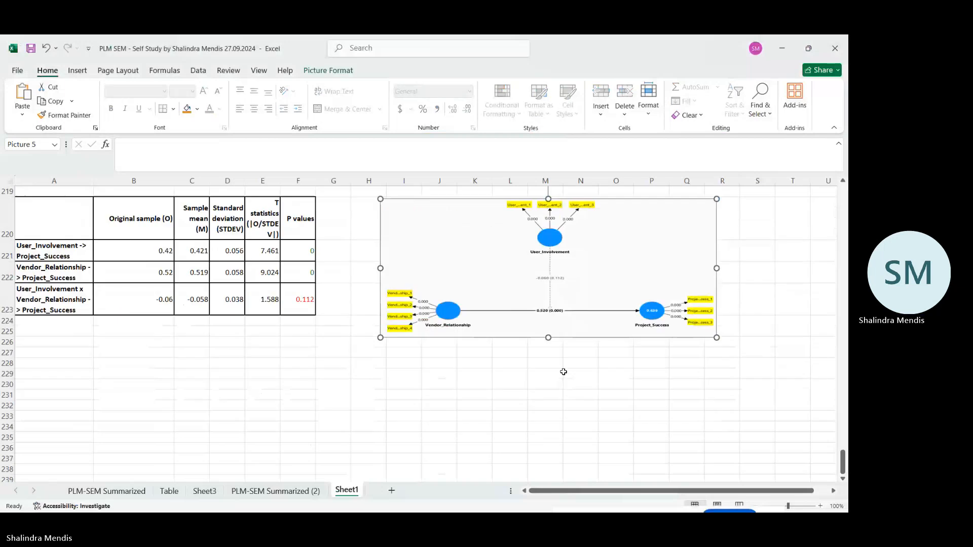
drag(548, 336, 549, 381)
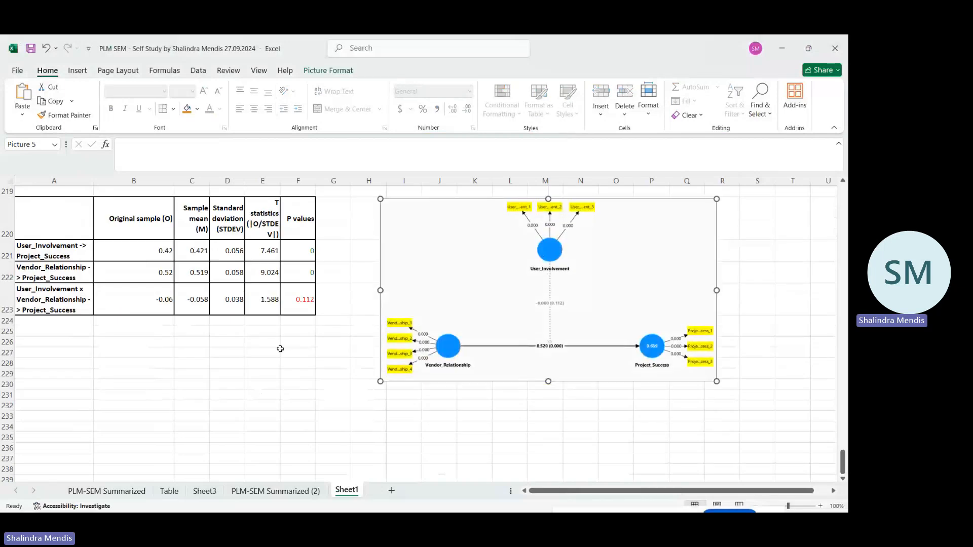
click(276, 351)
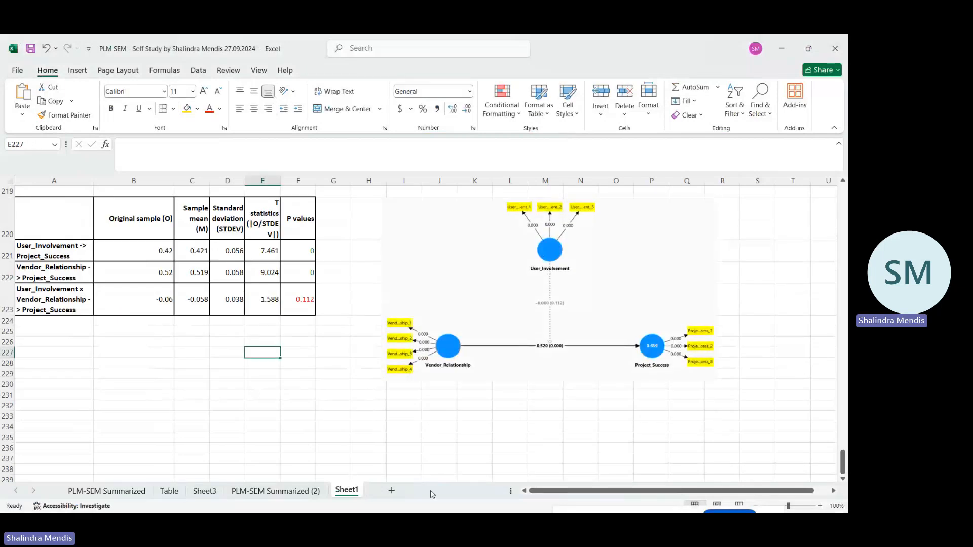
Back in SmartPLS, save the bootstrapping report in ICBT_Data_Analysis_Video as ICBT_PLS-SEM-III - BT - 2024-10-31-III.
mouse_move(499, 510)
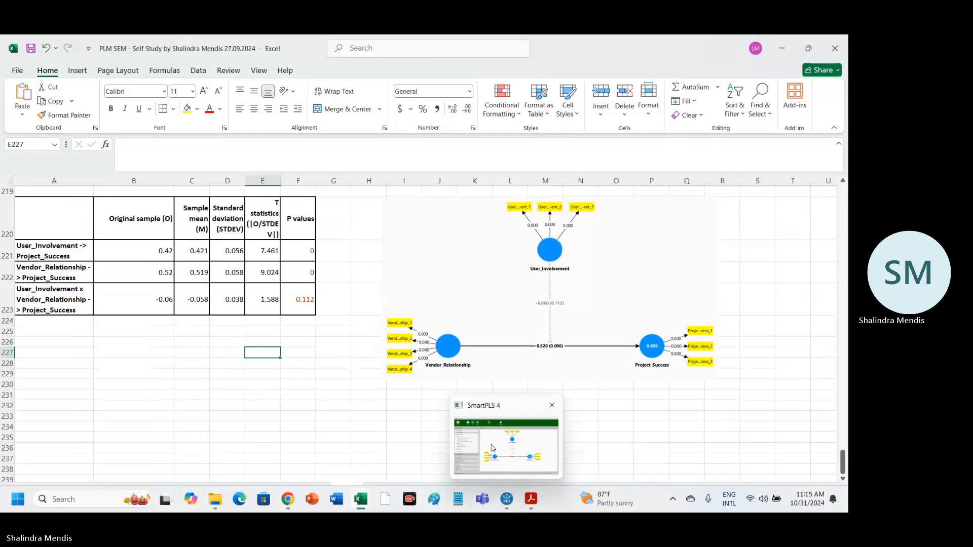
click(492, 448)
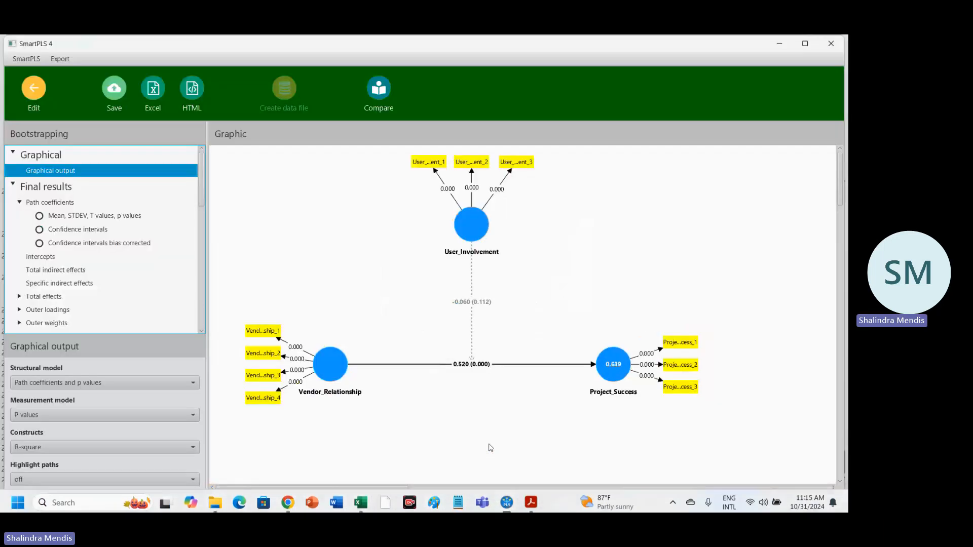
click(114, 89)
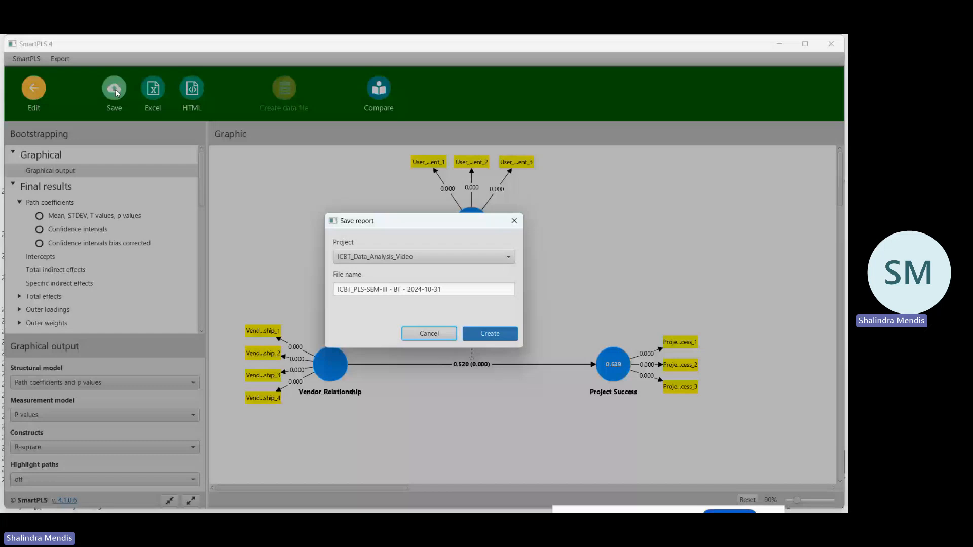
click(459, 287)
text(-III)
click(488, 334)
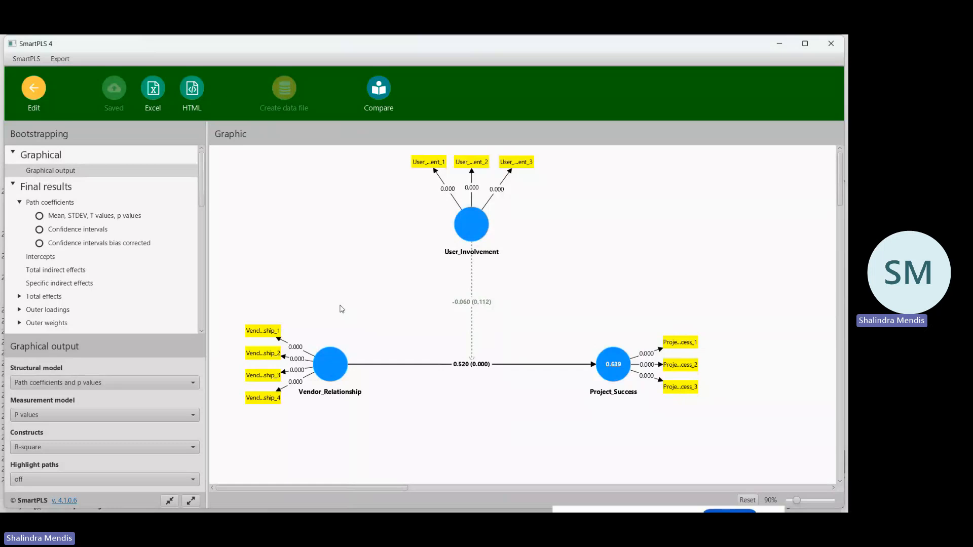
Leave the report and the model, and open ICBT_PLS-SEM-IV from the ICBT_Data_Analysis_Video project.
click(31, 89)
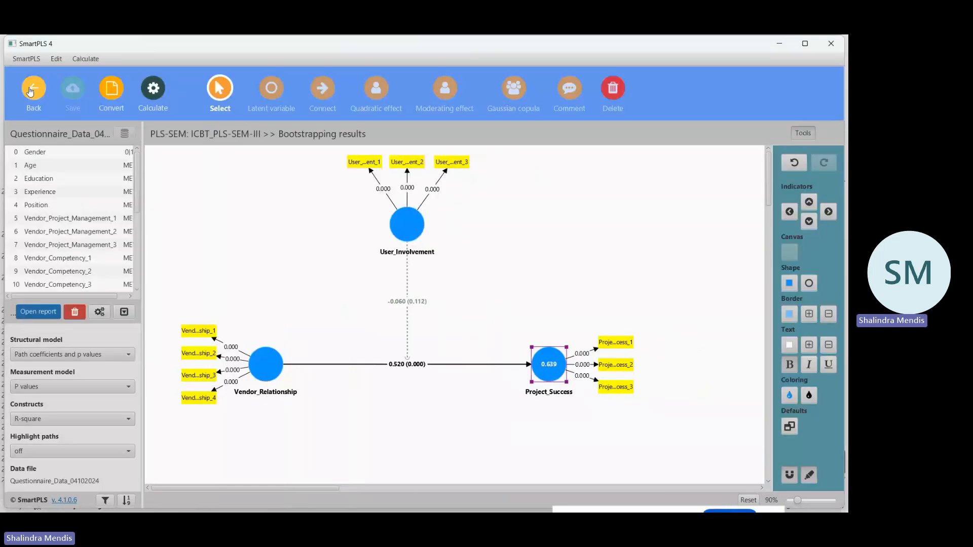
click(32, 90)
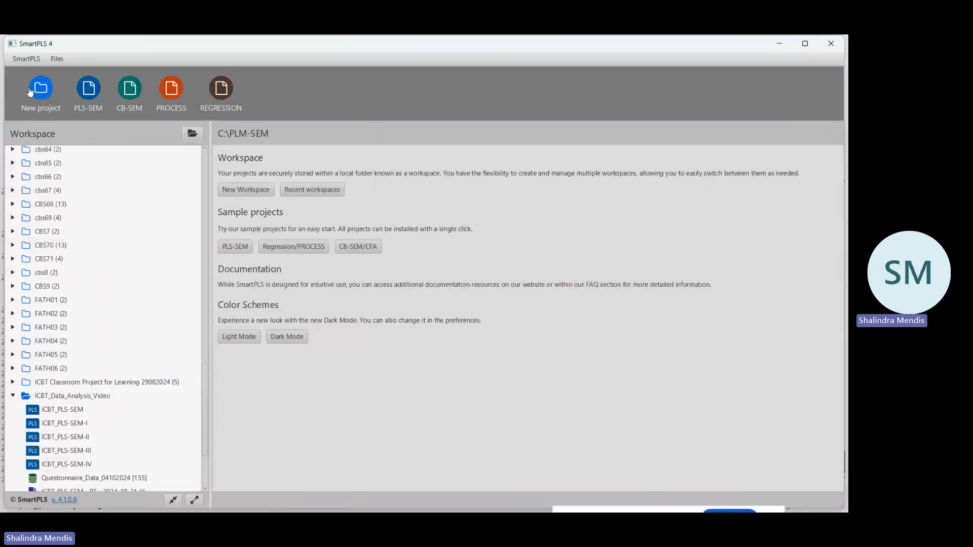
double_click(77, 465)
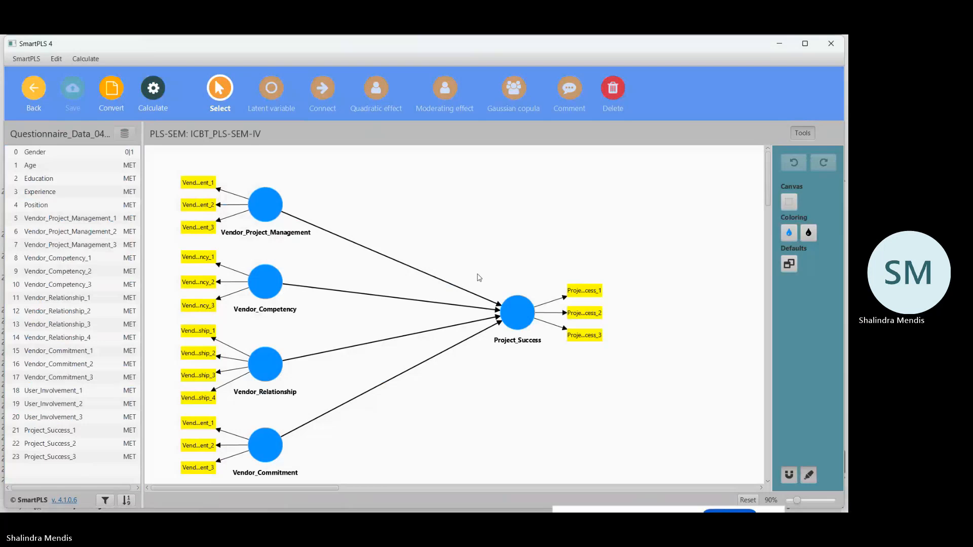
Run bootstrapping on ICBT_PLS-SEM-IV with Complete (slower) results, keeping 5000 subsamples, the two-tailed test, Path weighting and Standardized results.
click(144, 92)
click(213, 136)
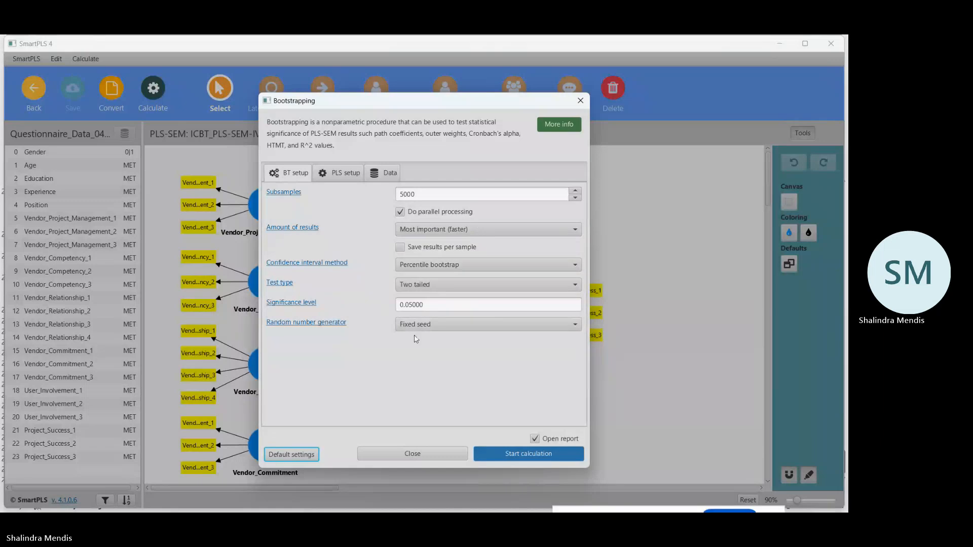
click(342, 175)
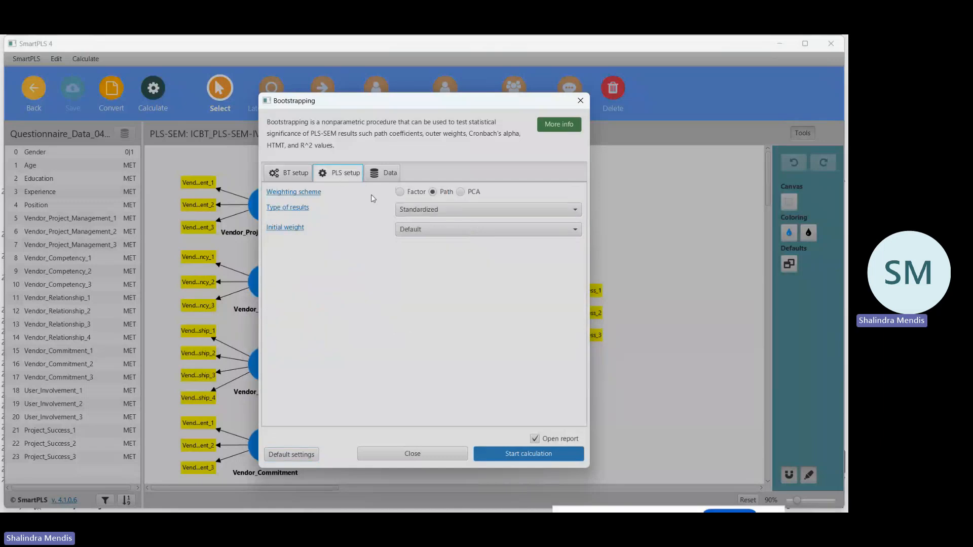
click(546, 212)
click(546, 211)
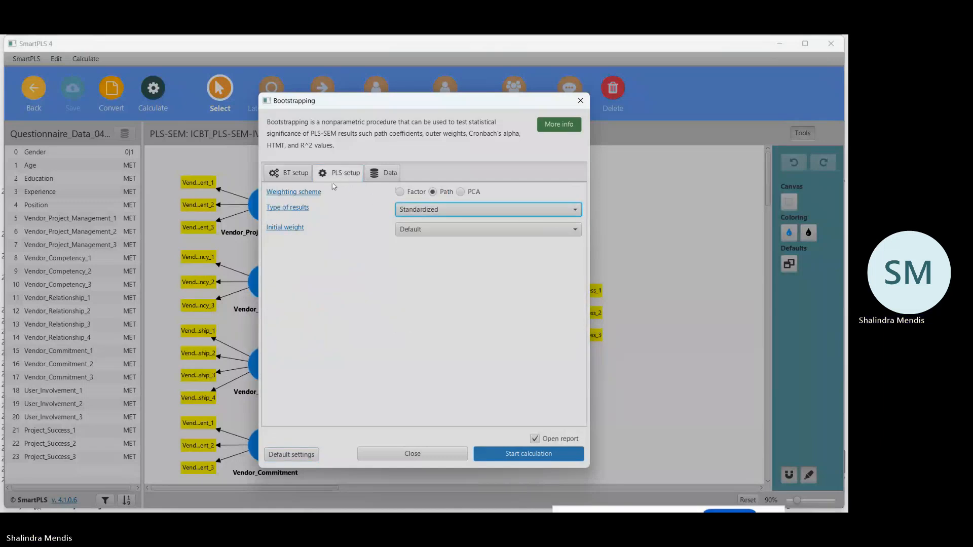
click(292, 176)
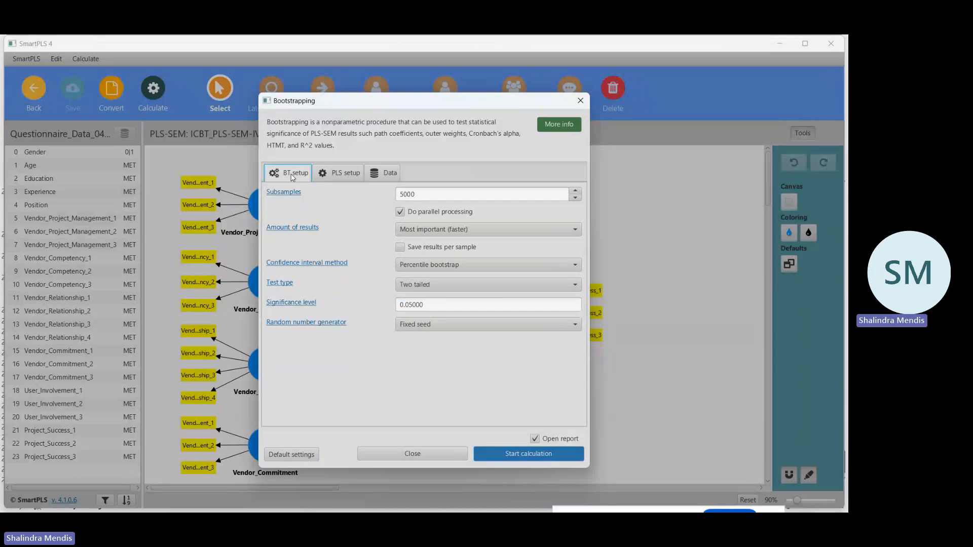
click(564, 231)
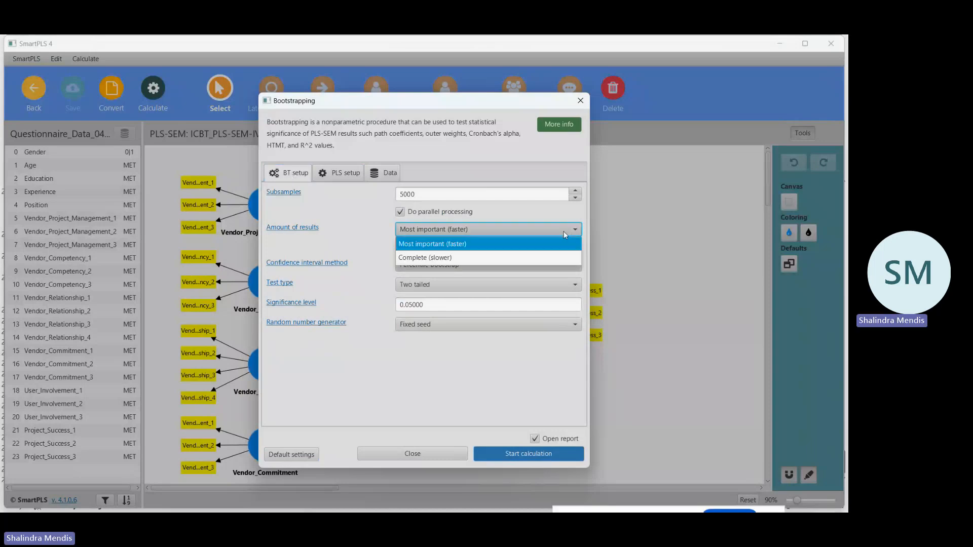
click(460, 257)
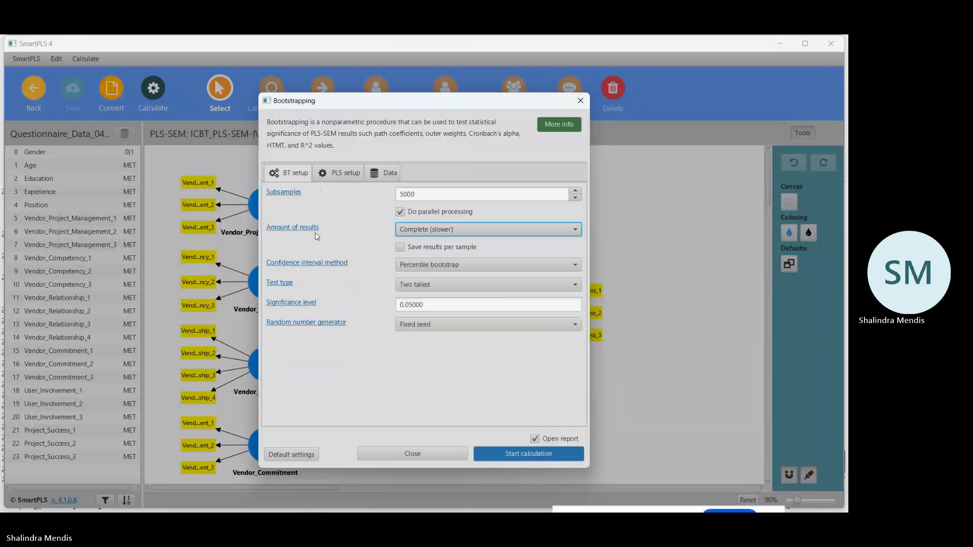
click(338, 173)
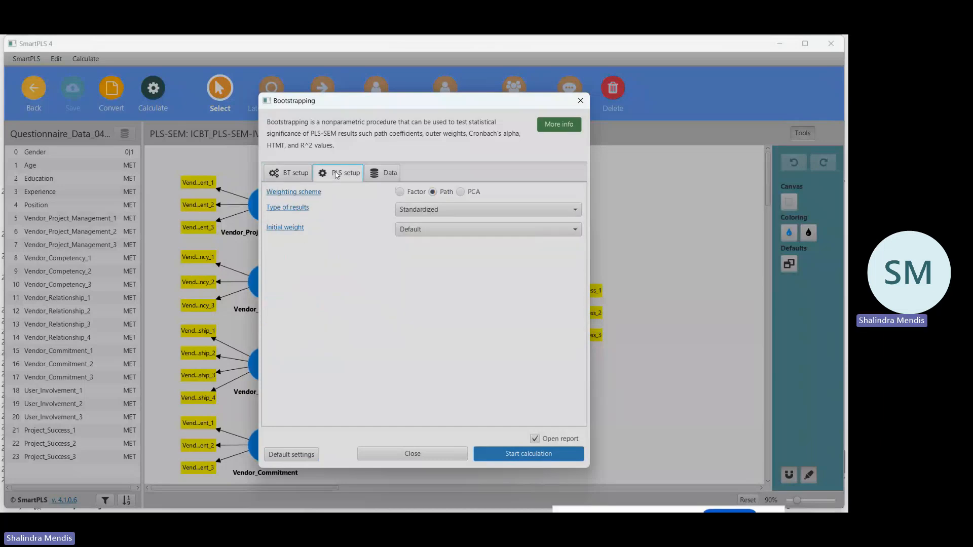
click(549, 455)
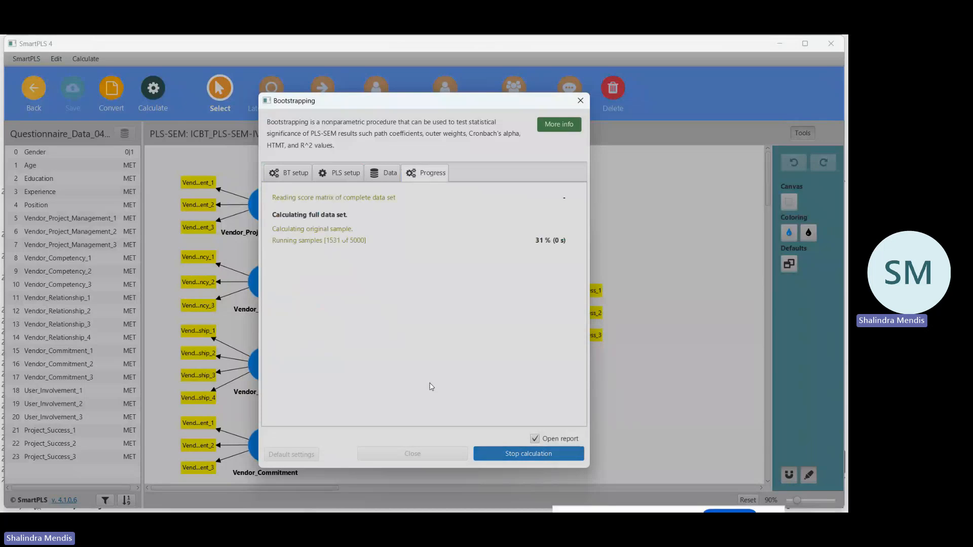
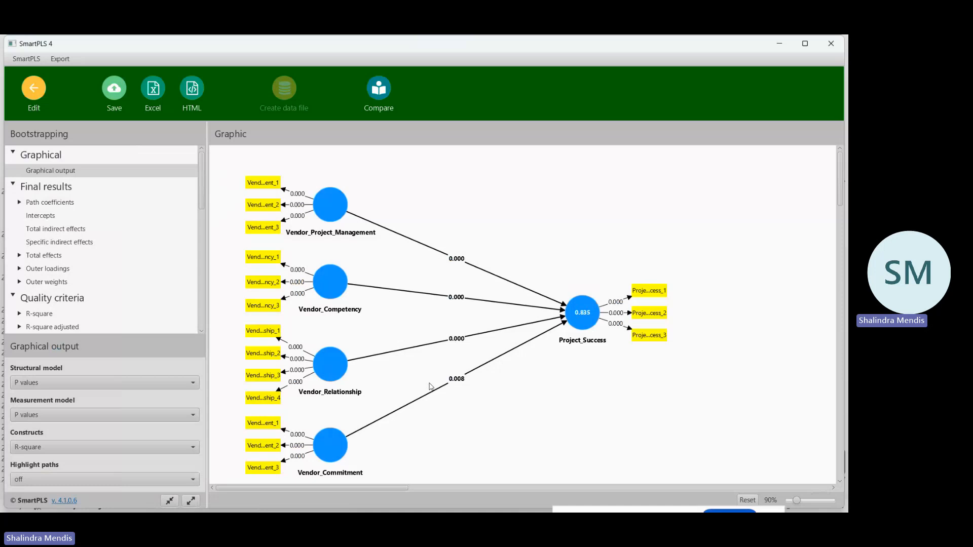
Leave the bootstrapping report and reopen ICBT_PLS-SEM-IV from the ICBT_Data_Analysis_Video project.
click(34, 89)
click(34, 90)
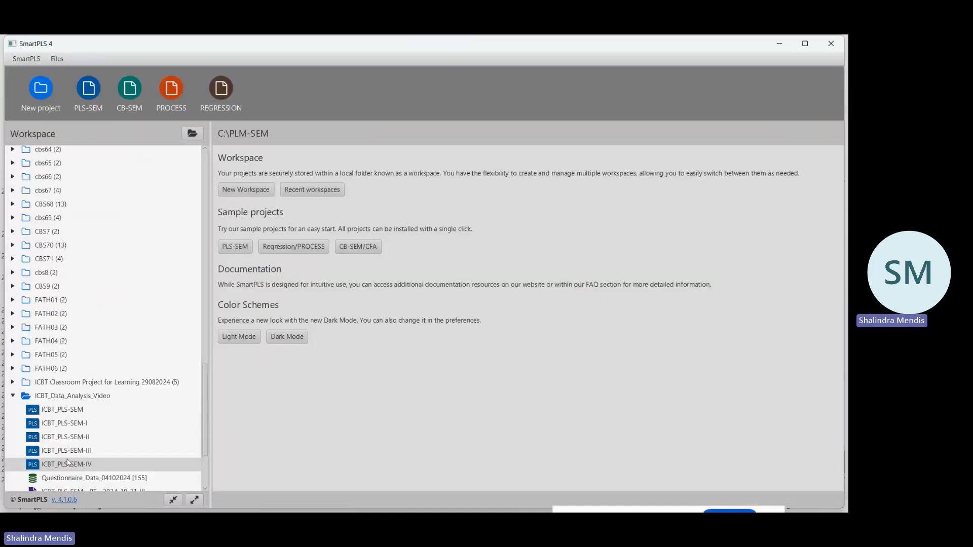
click(84, 466)
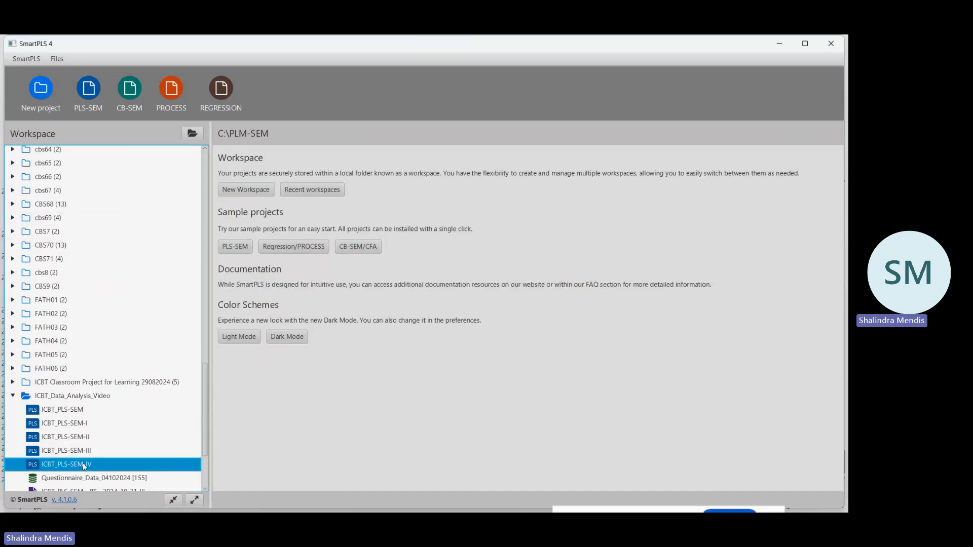
double_click(84, 465)
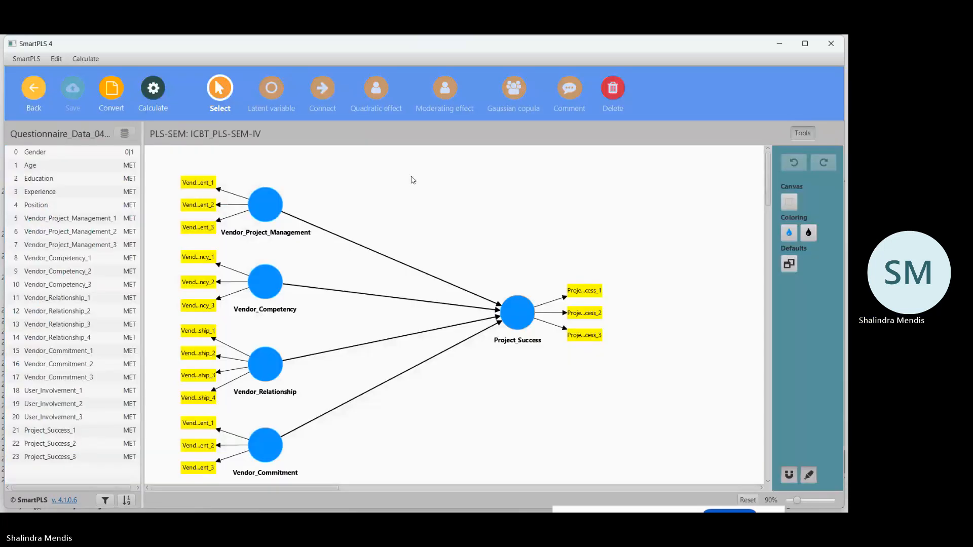
Delete Vendor_Project_Management, Vendor_Competency and Vendor_Relationship from ICBT_PLS-SEM-IV, and save the model.
click(611, 90)
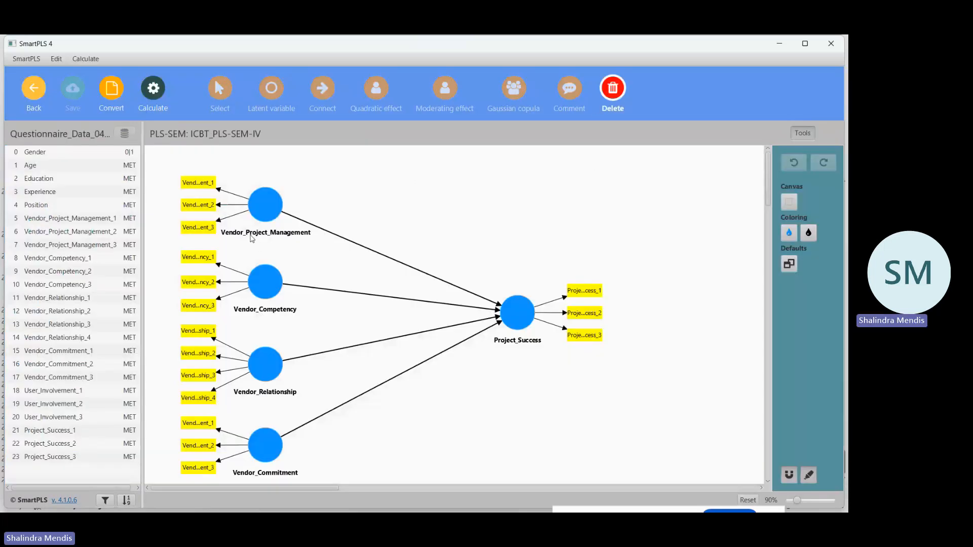
click(269, 199)
click(262, 278)
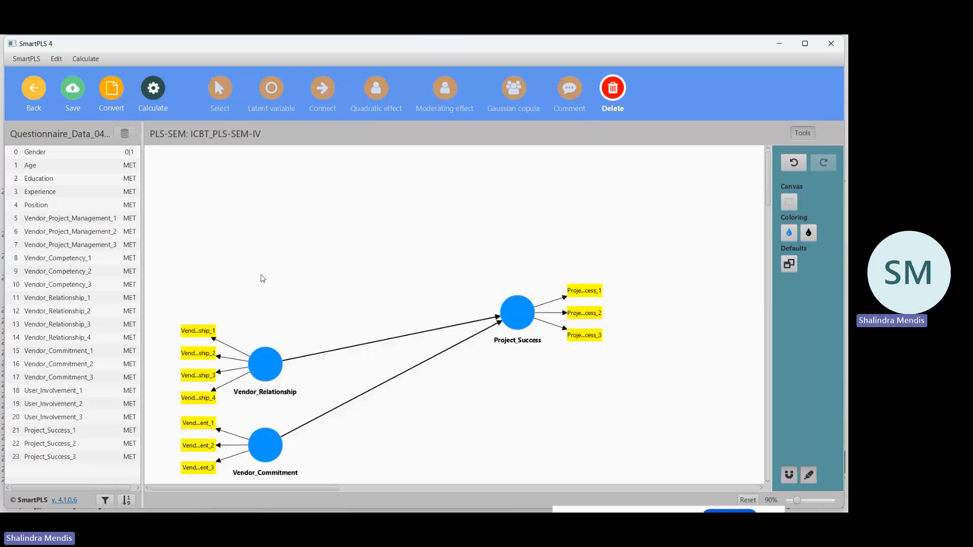
click(264, 362)
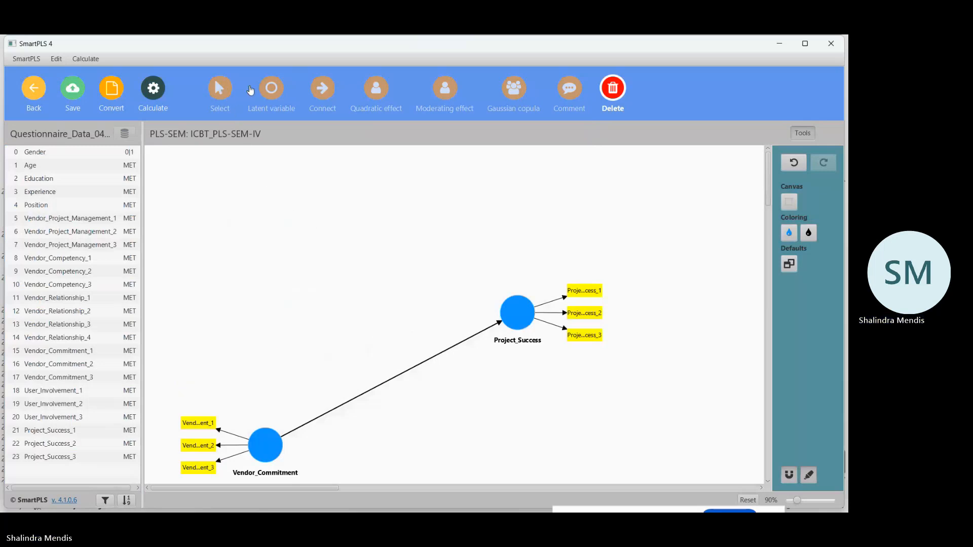
click(270, 89)
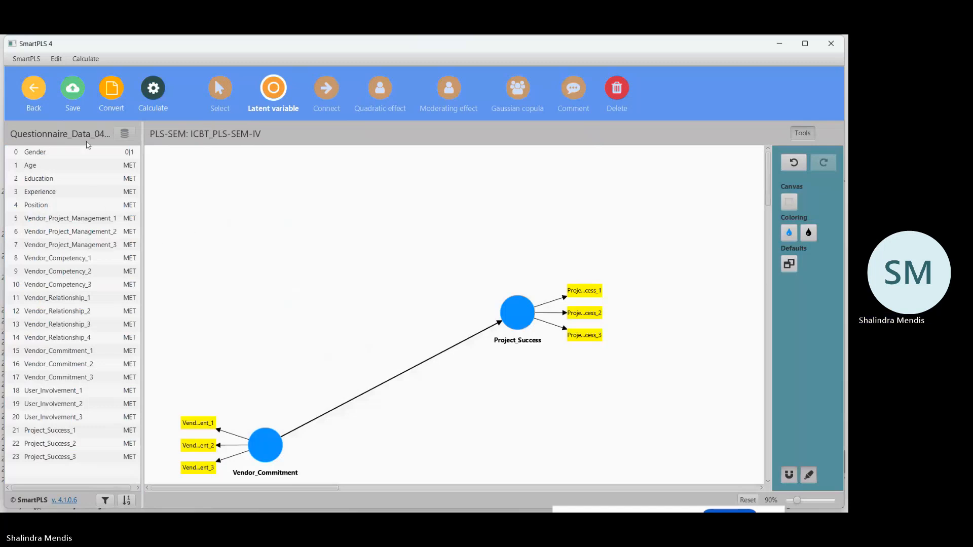
click(75, 91)
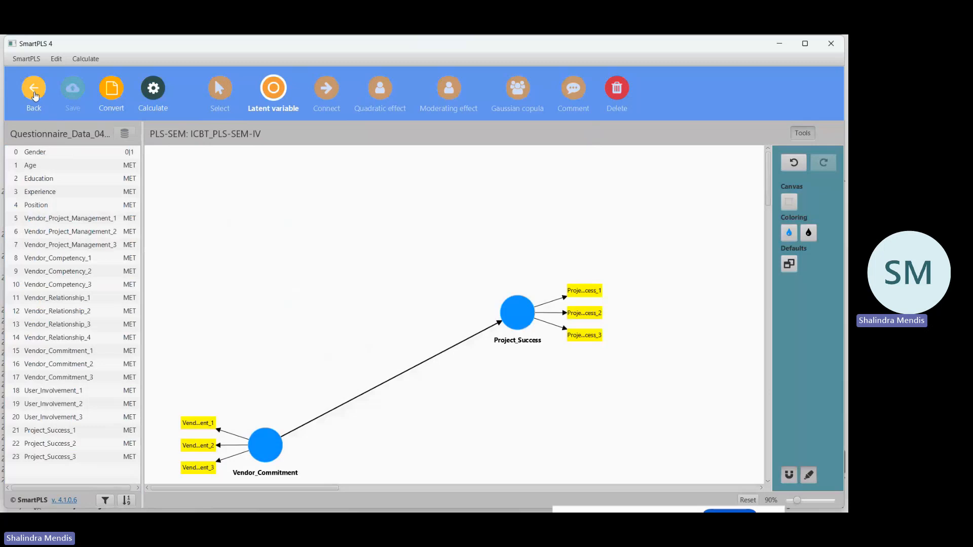
Reopen ICBT_PLS-SEM-IV and move Vendor_Commitment up and Project_Success down until their connecting path is horizontal.
click(35, 91)
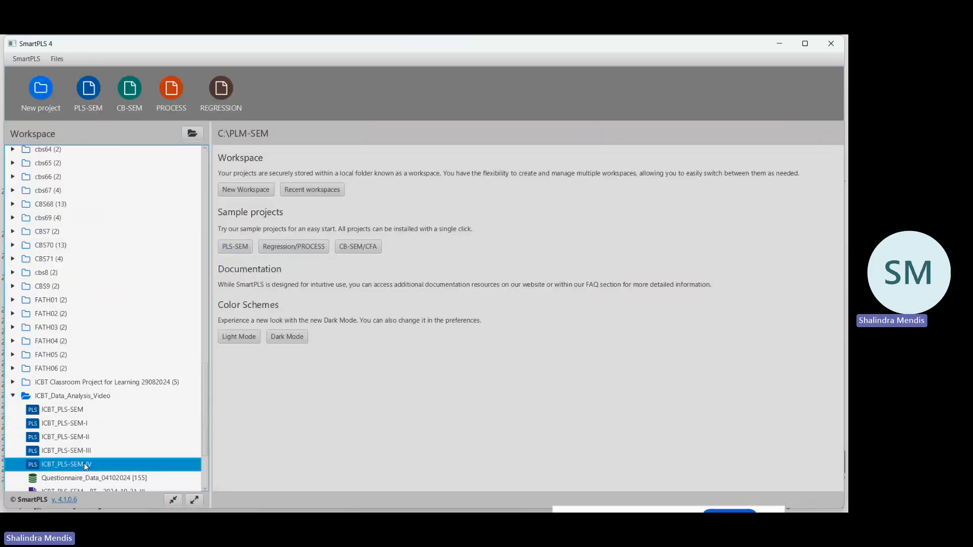
double_click(85, 466)
drag(274, 446, 272, 359)
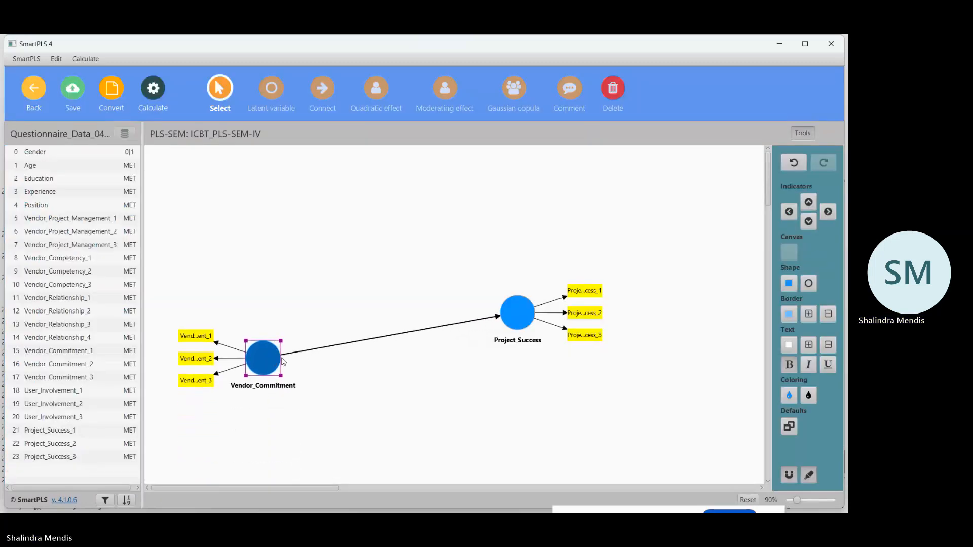
drag(523, 322, 526, 359)
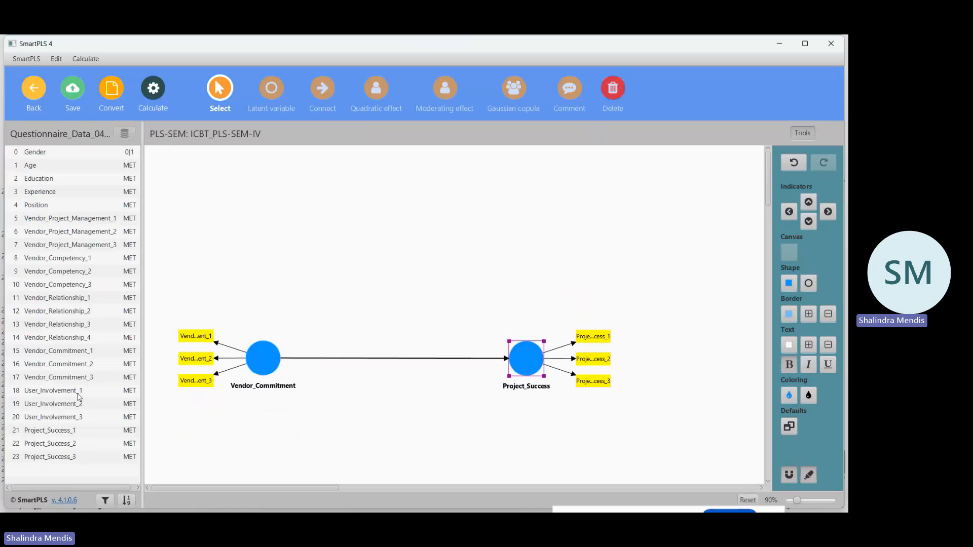
Add a User_Involvement construct from User_Involvement_1 to User_Involvement_3 above the Vendor_Commitment to Project_Success path, and save the model.
drag(79, 395, 408, 198)
key(BackSpace)
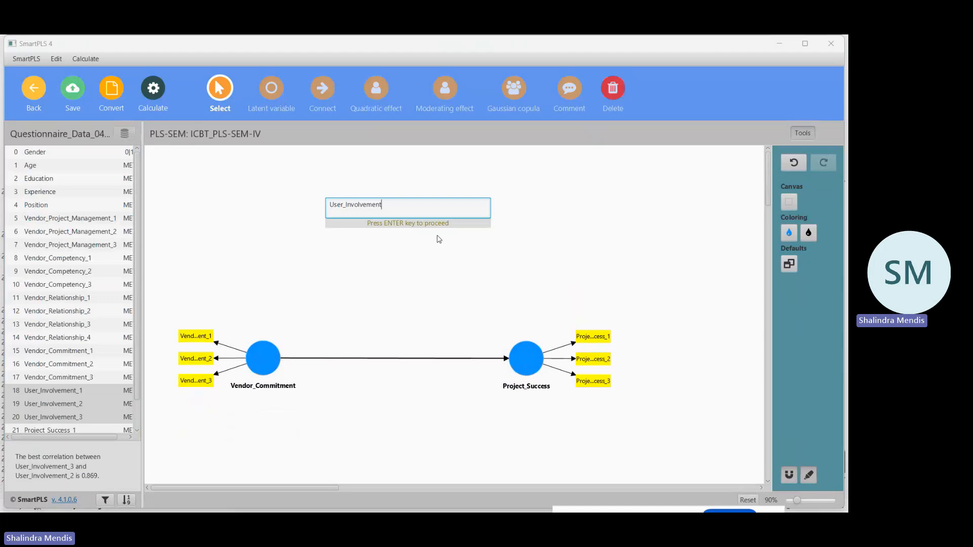
key(Return)
click(412, 199)
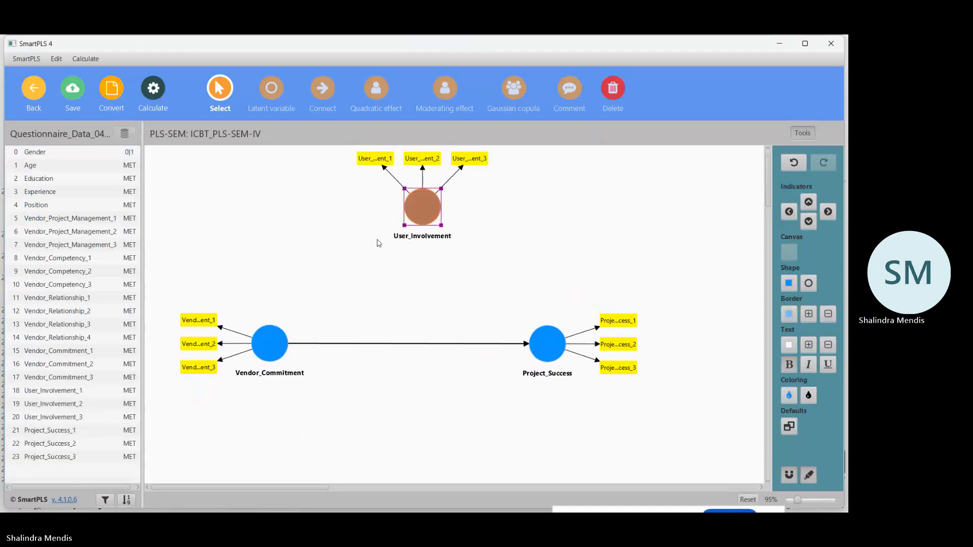
click(74, 101)
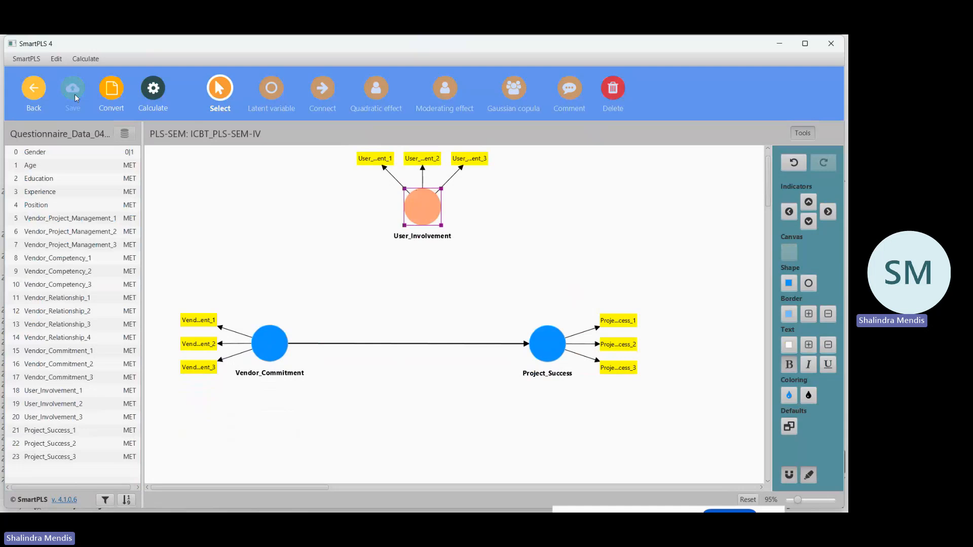
Reopen ICBT_PLS-SEM-IV, shift the three constructs lower on the canvas, and save the model.
click(35, 95)
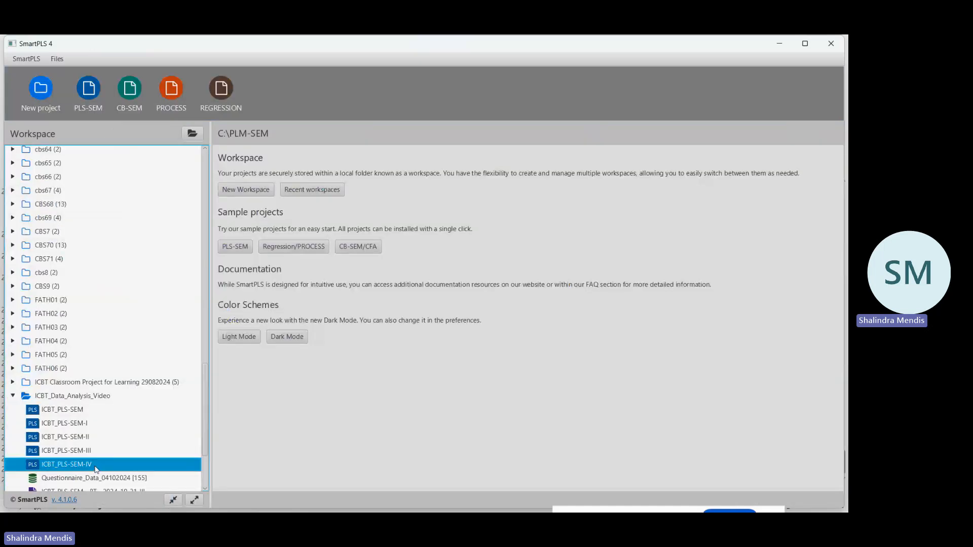
double_click(96, 469)
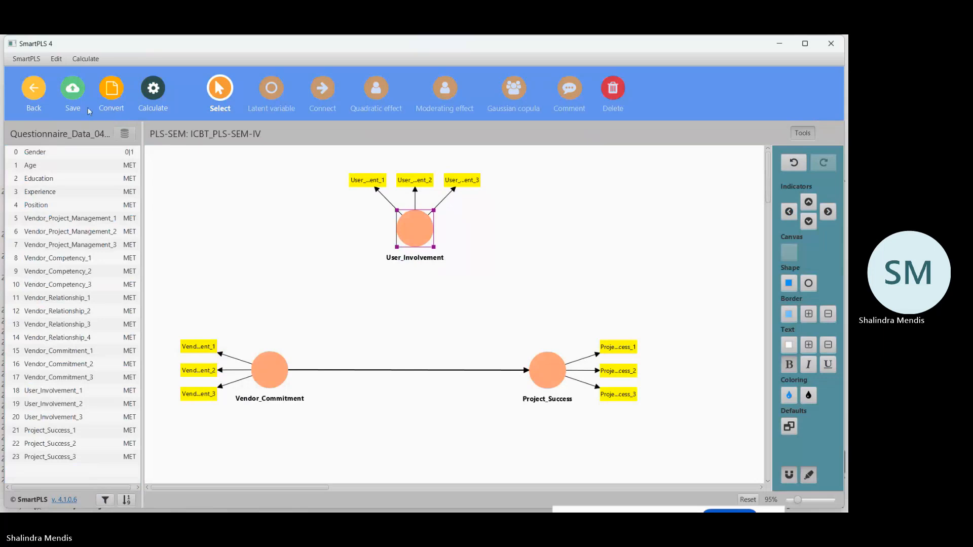
click(72, 90)
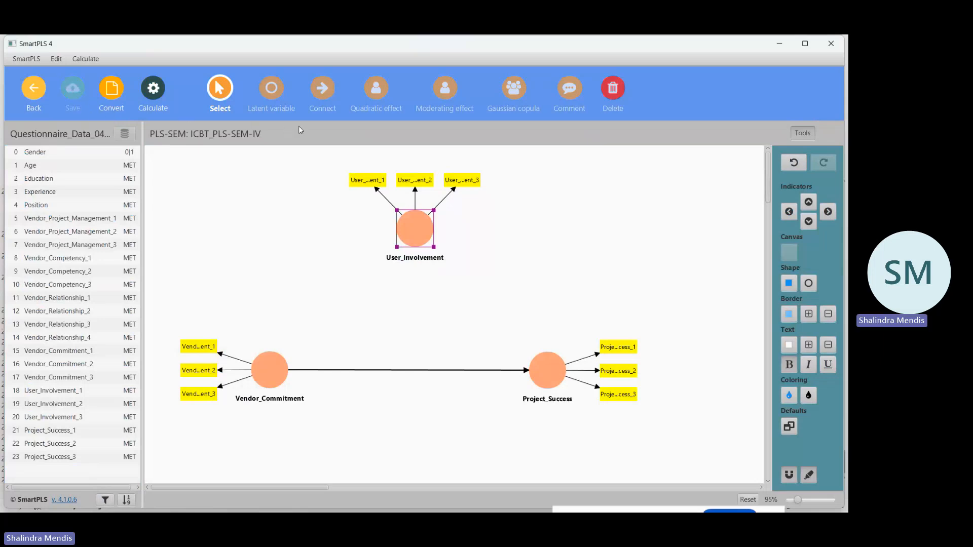
Try to add a moderating effect from User_Involvement onto the Vendor_Commitment to Project_Success path.
click(320, 111)
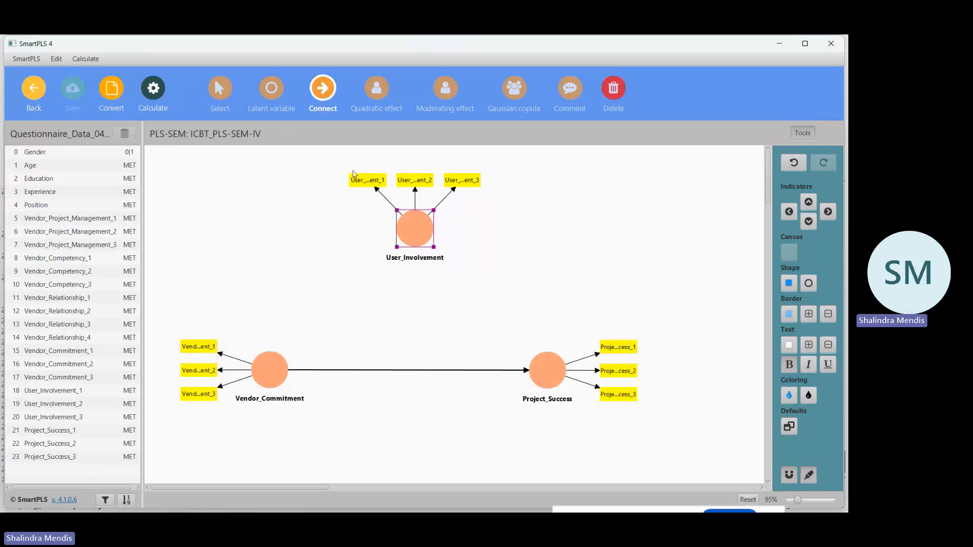
click(445, 93)
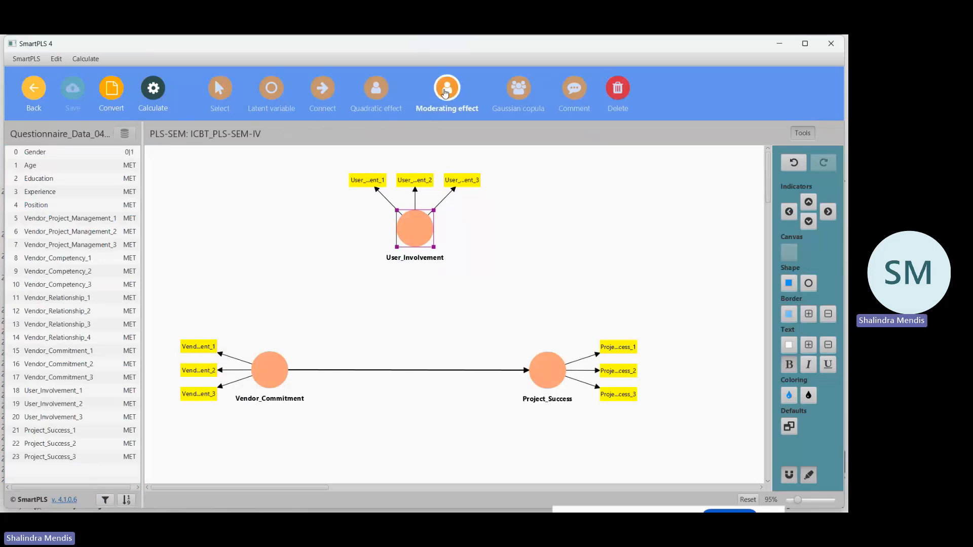
click(413, 225)
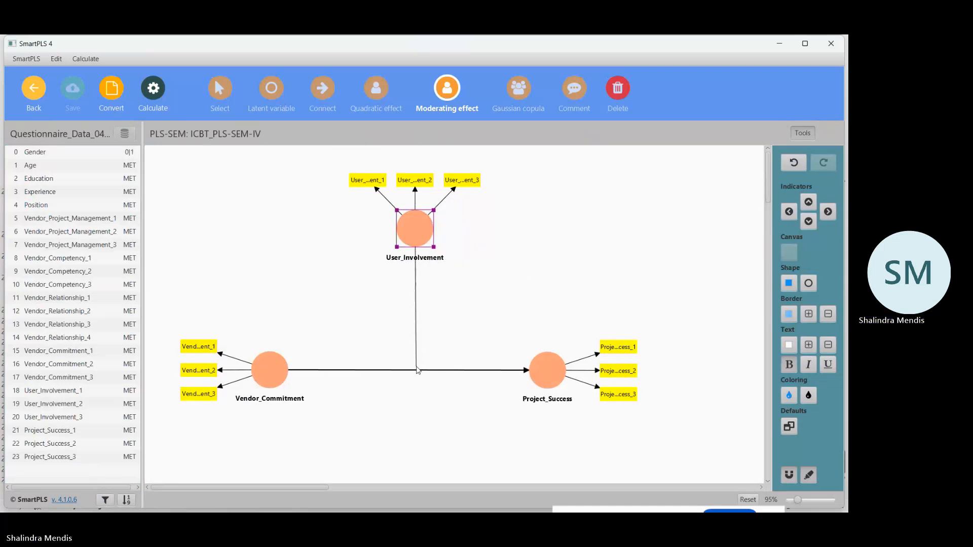
click(417, 370)
Return to the workspace and duplicate the ICBT_PLS-SEM model as ICBT_PLS-SEM-V.
click(40, 90)
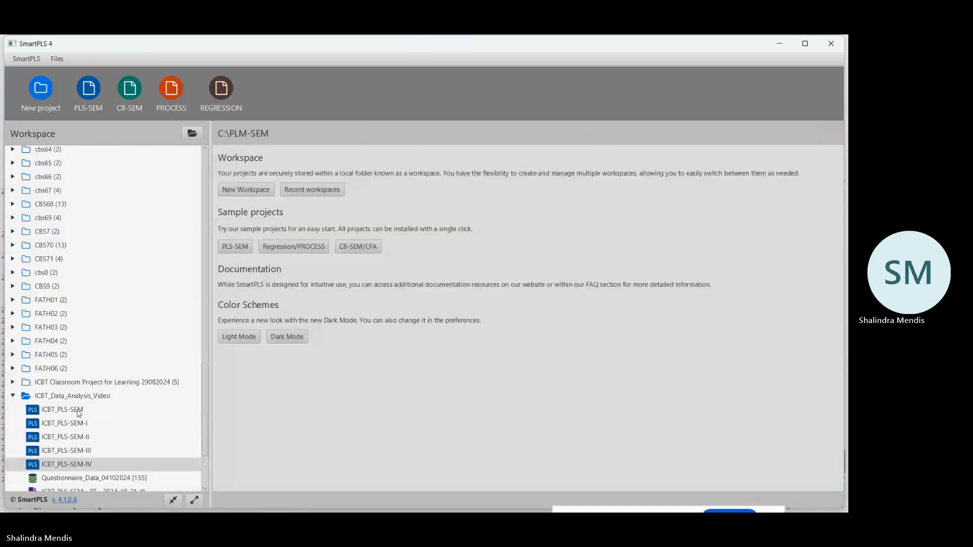
click(79, 412)
right_click(78, 413)
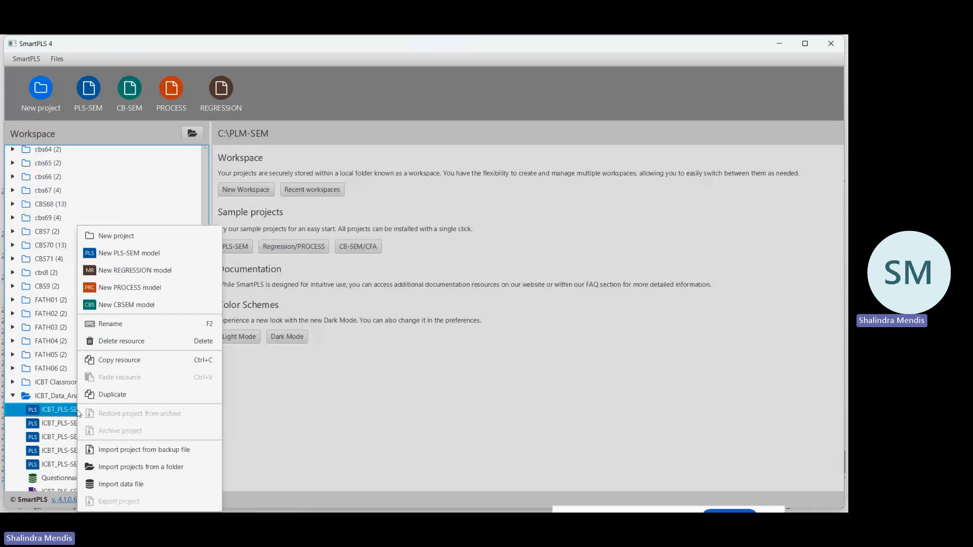
click(117, 400)
click(394, 266)
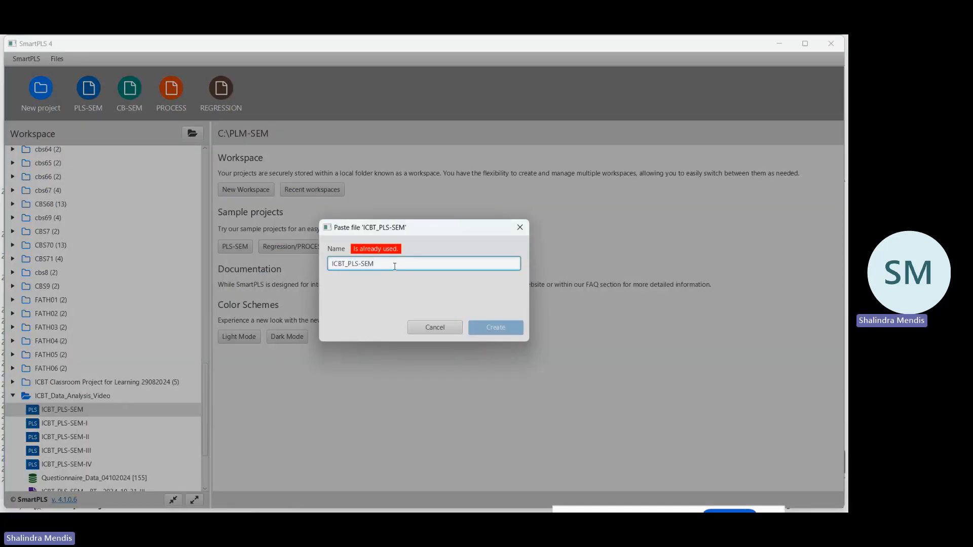
text(-V)
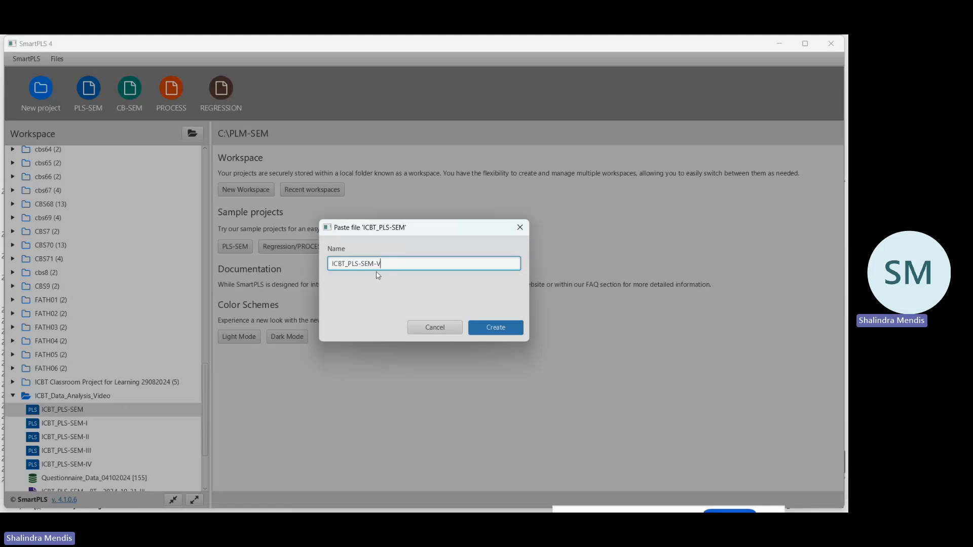
click(494, 327)
Open ICBT_PLS-SEM-IV to check which constructs and paths its diagram contains, and return to the workspace.
scroll(97, 404, down, 3)
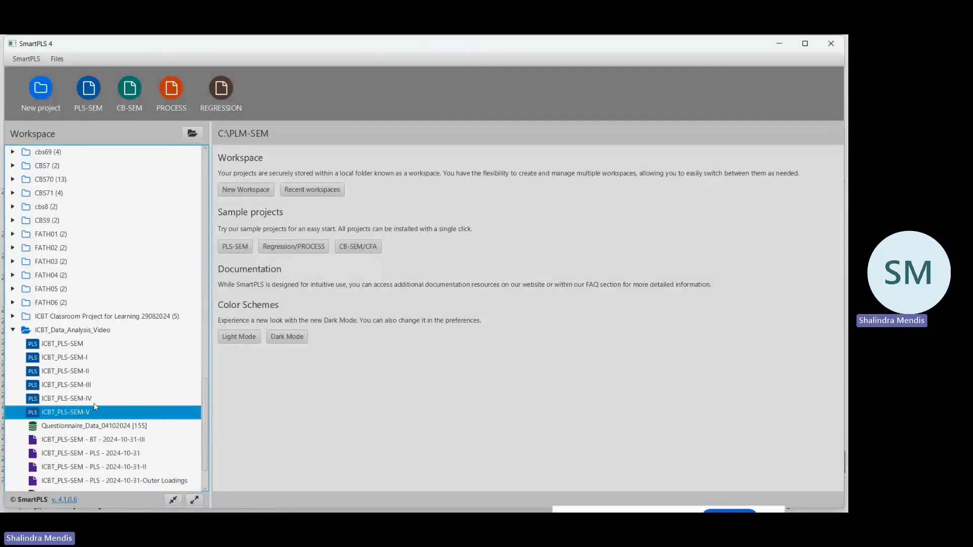
click(88, 399)
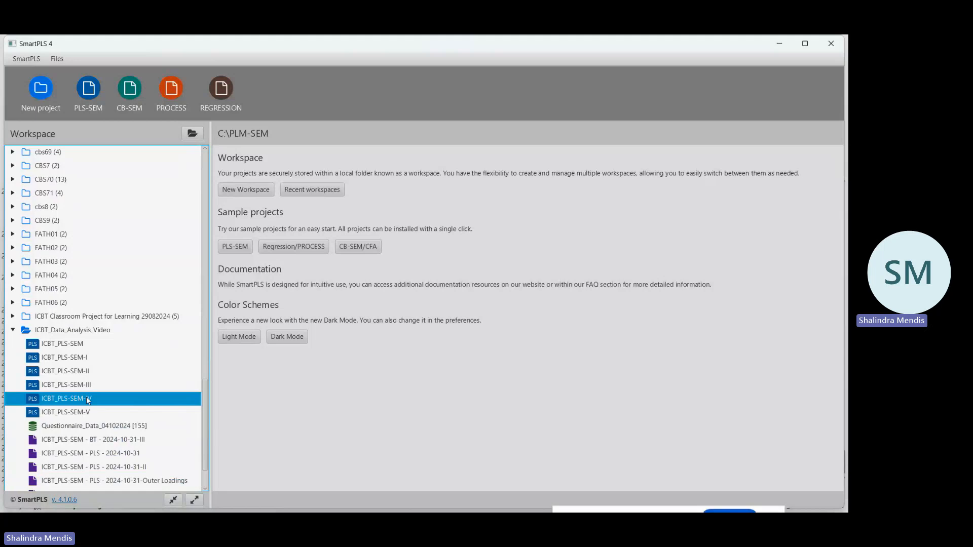
double_click(88, 399)
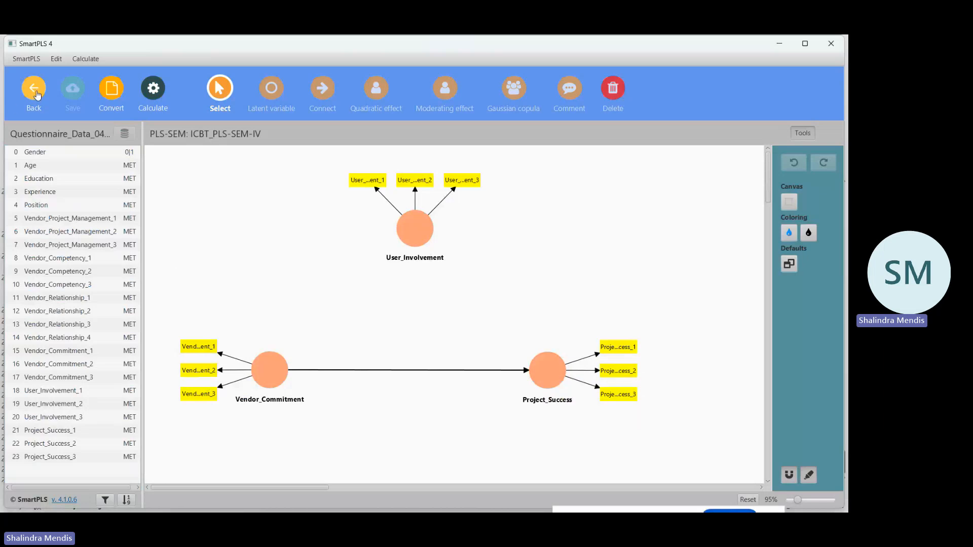
click(36, 94)
Open ICBT_PLS-SEM-V, delete Vendor_Project_Management, Vendor_Competency and Vendor_Relationship, and save the model.
click(86, 411)
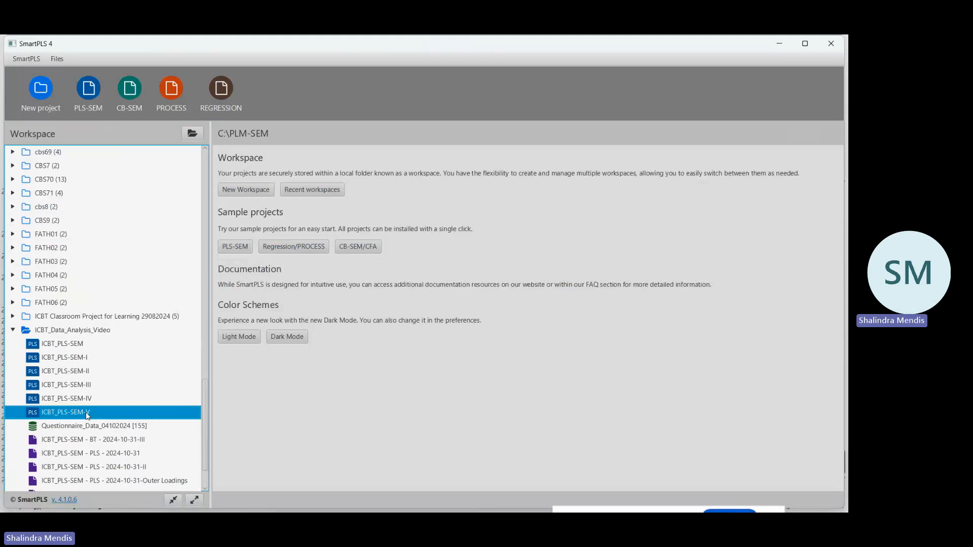
double_click(86, 412)
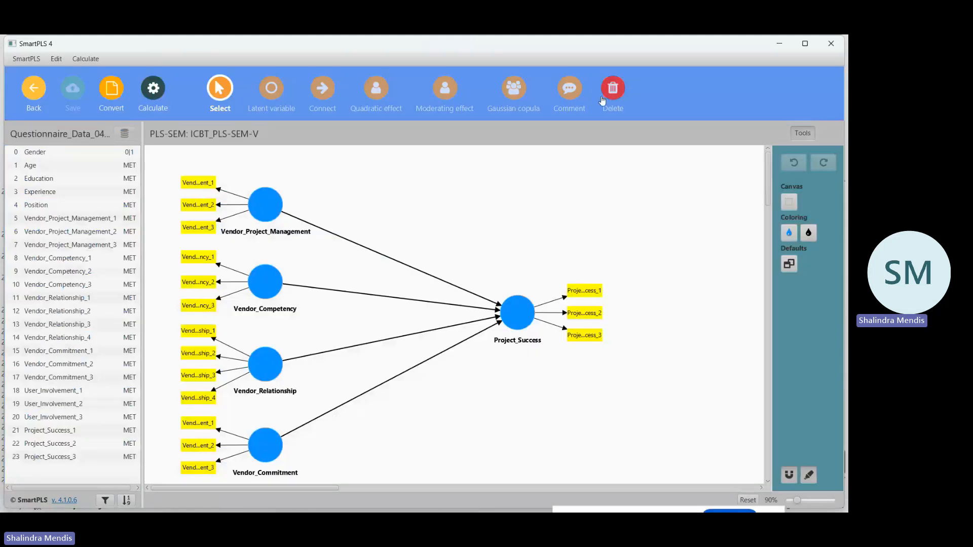
click(264, 202)
click(272, 276)
click(267, 362)
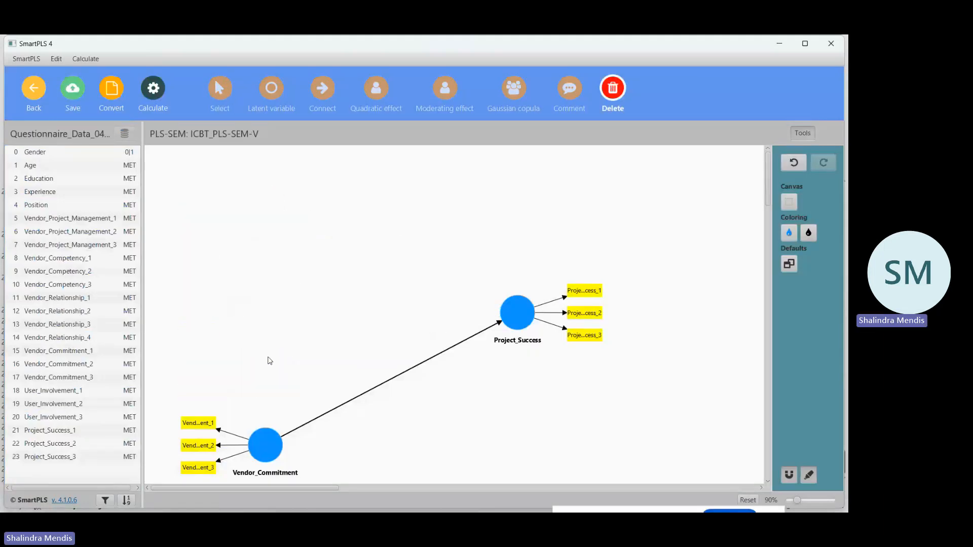
click(76, 90)
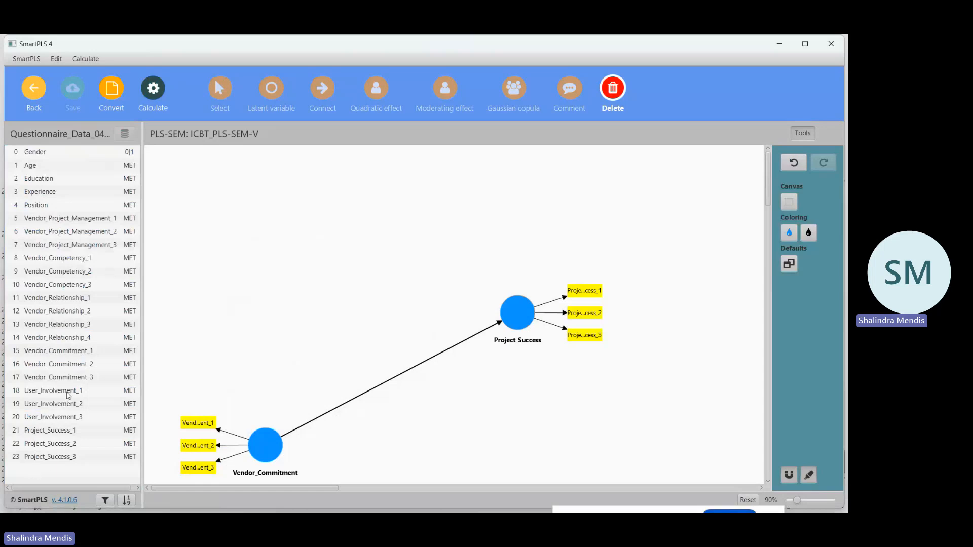
Add a User_Involvement construct from its three indicators above the Vendor_Commitment path in ICBT_PLS-SEM-V, and save the model.
click(68, 395)
shift+click(67, 408)
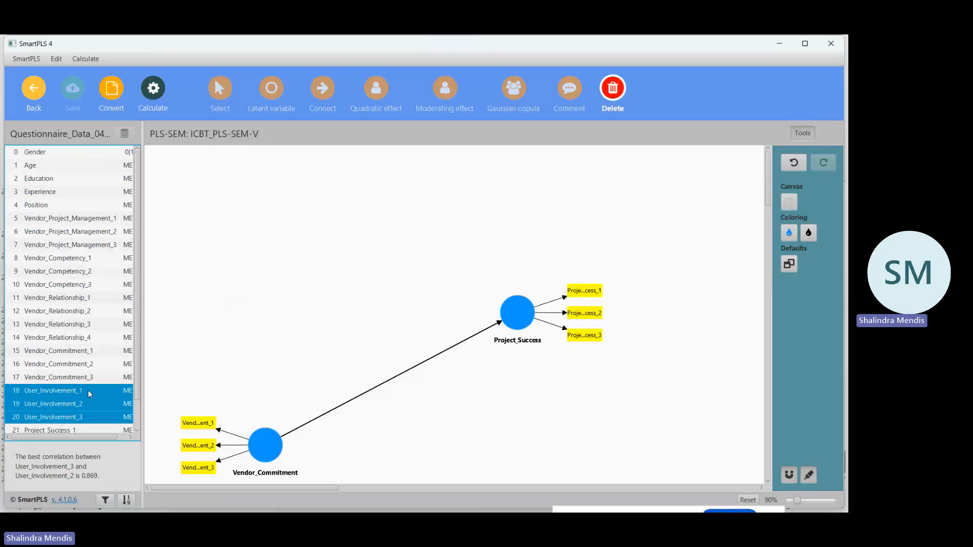
drag(90, 394, 364, 213)
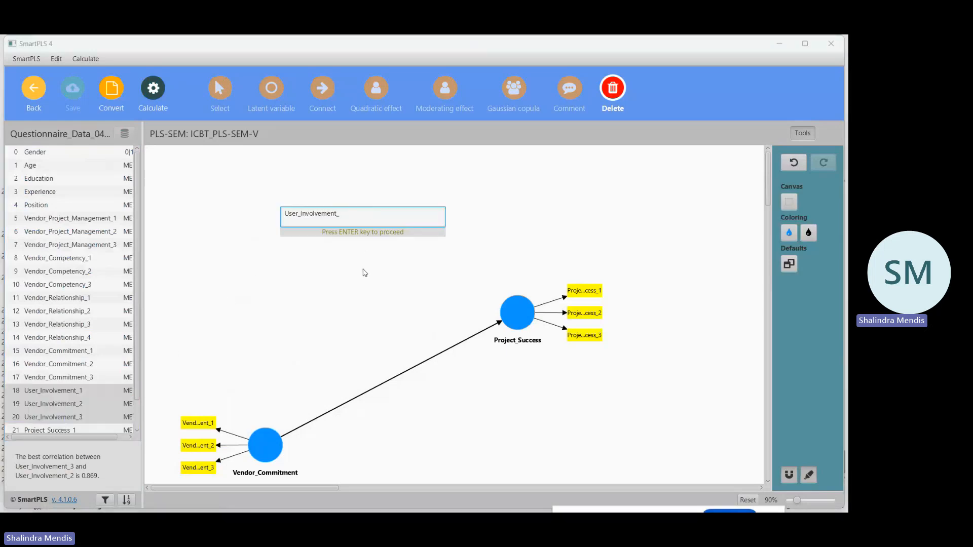
key(Return)
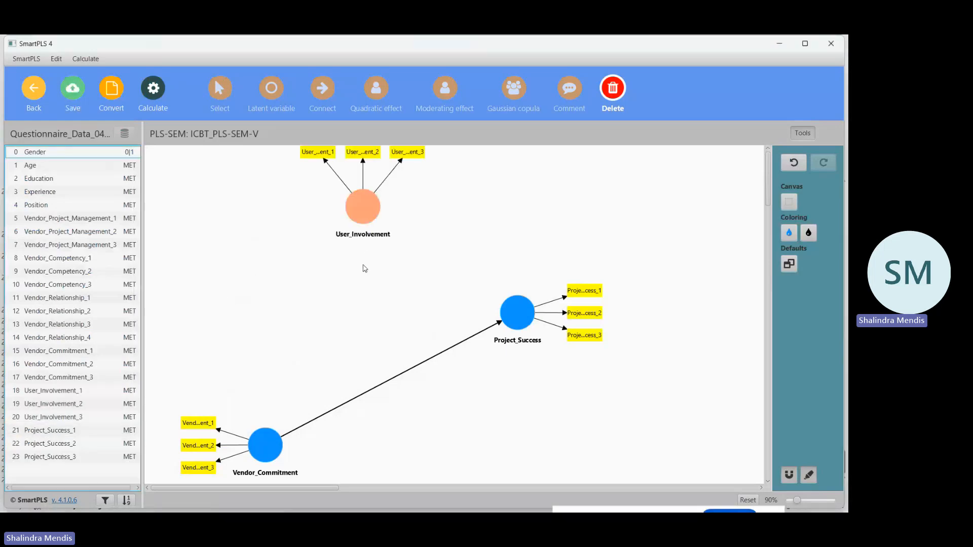
click(73, 91)
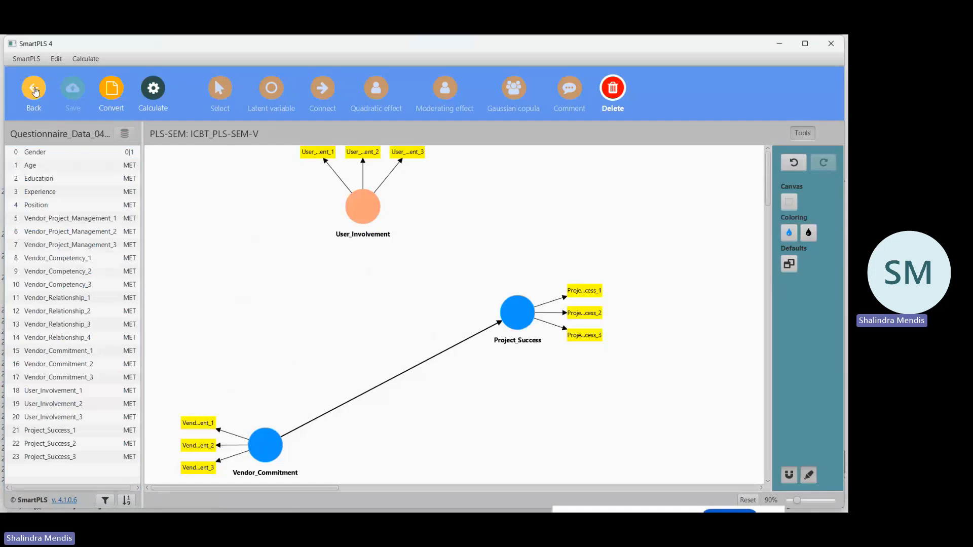
Reopen ICBT_PLS-SEM-V, align Vendor_Commitment and Project_Success horizontally with User_Involvement centred above their path, and save the model.
click(34, 89)
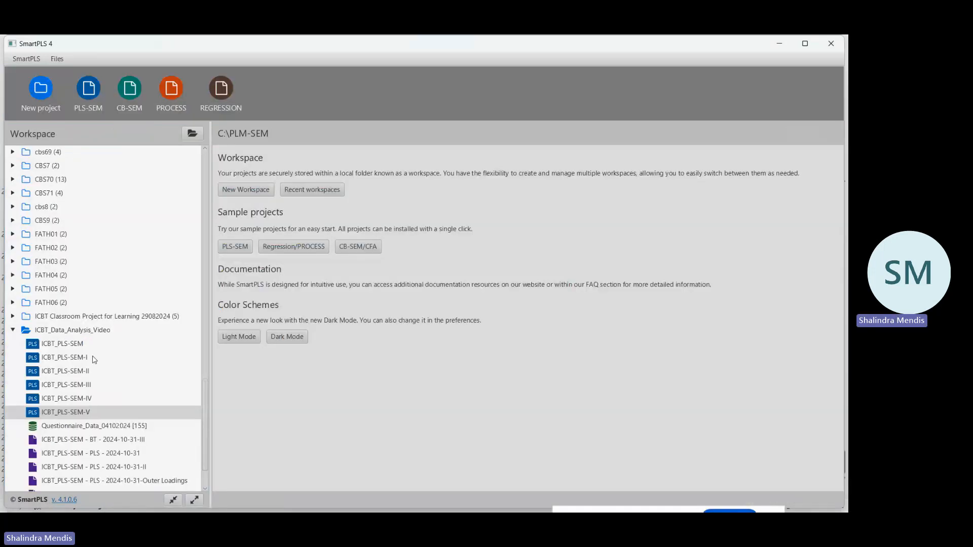
double_click(86, 411)
drag(516, 315, 542, 432)
click(274, 453)
drag(270, 450, 274, 428)
drag(355, 222, 419, 263)
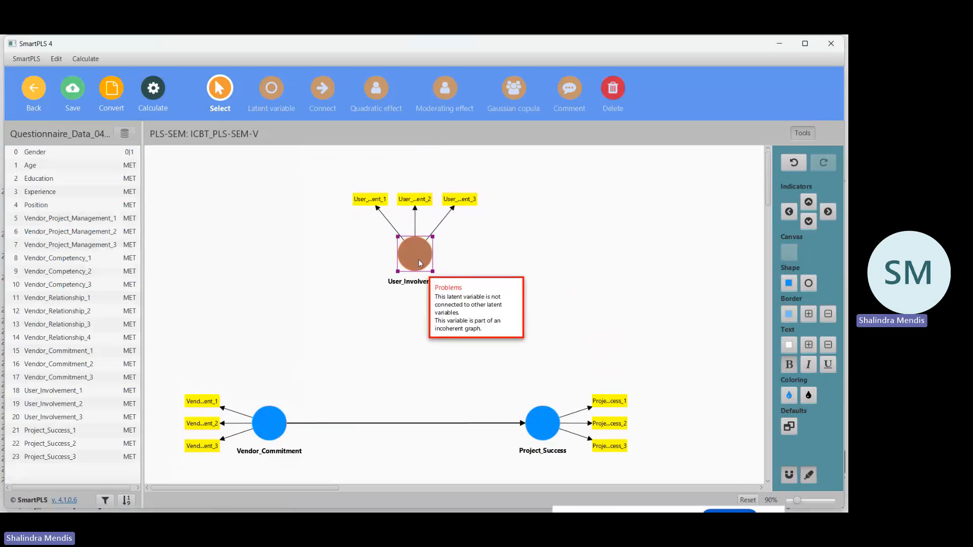
click(71, 93)
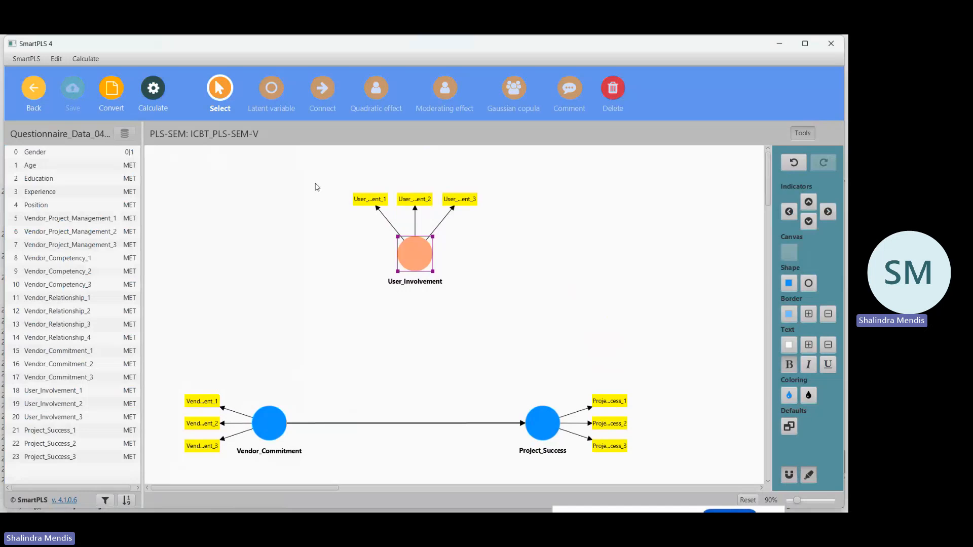
Add a moderating effect from User_Involvement onto the Vendor_Commitment to Project_Success path and save the model.
click(444, 90)
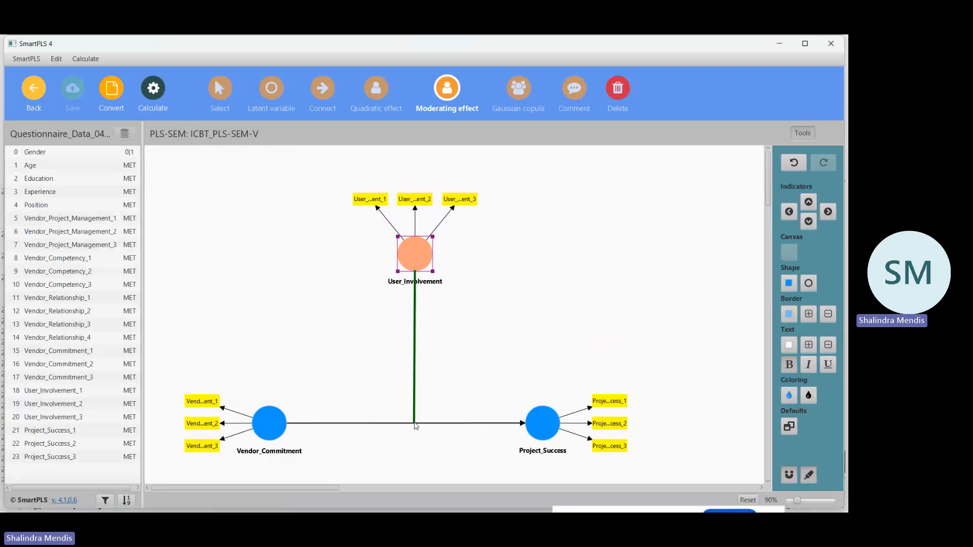
click(414, 423)
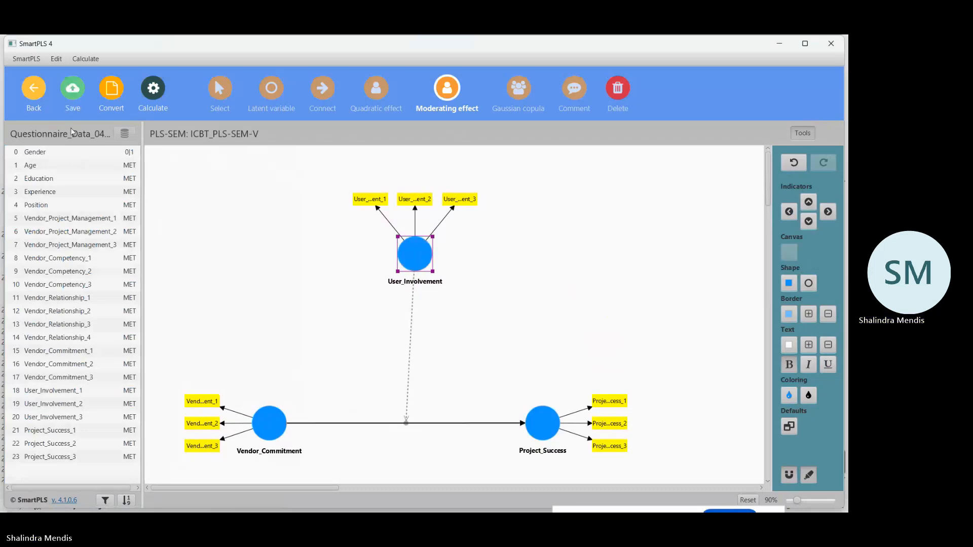
click(72, 91)
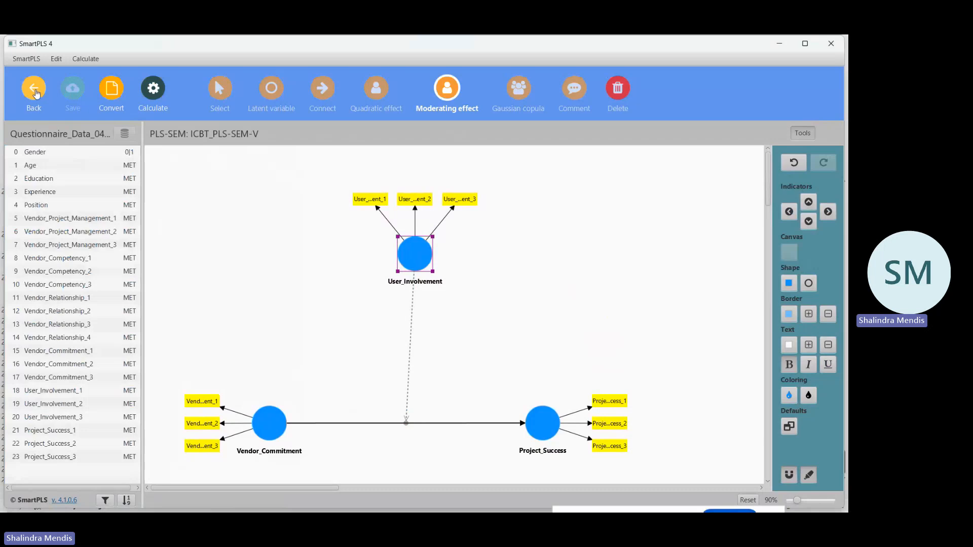
Reopen ICBT_PLS-SEM-V, shift Project_Success slightly away from Vendor_Commitment so the moderating line runs vertically, and save the model.
click(36, 92)
click(86, 413)
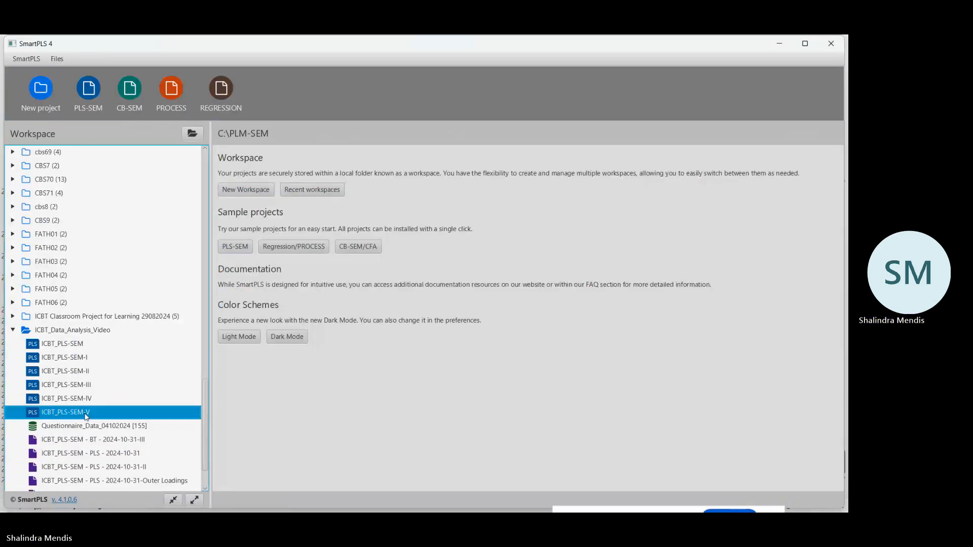
double_click(86, 413)
click(555, 425)
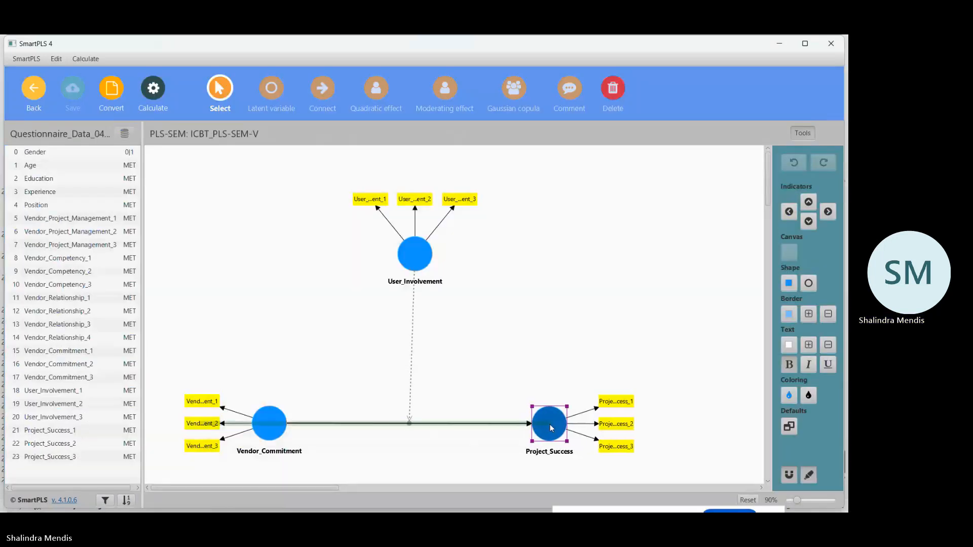
drag(557, 426, 558, 423)
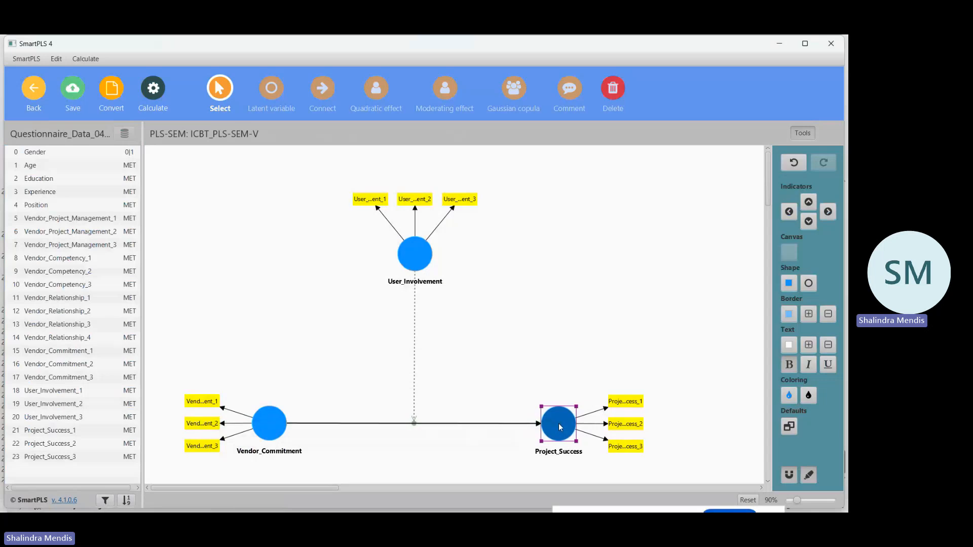
click(73, 87)
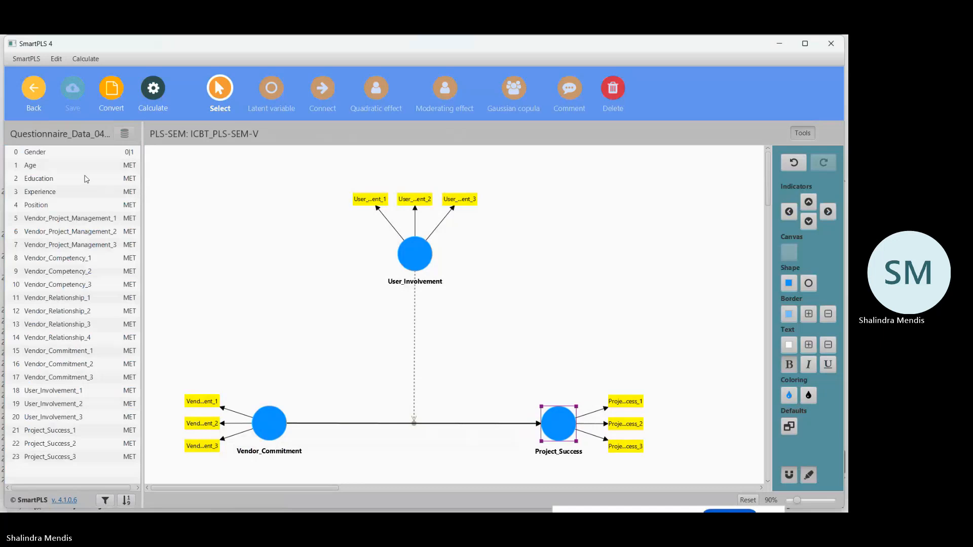
Run bootstrapping on ICBT_PLS-SEM-V with 5000 subsamples, percentile bootstrap and a two-tailed test at 0.05 significance.
click(153, 92)
click(193, 133)
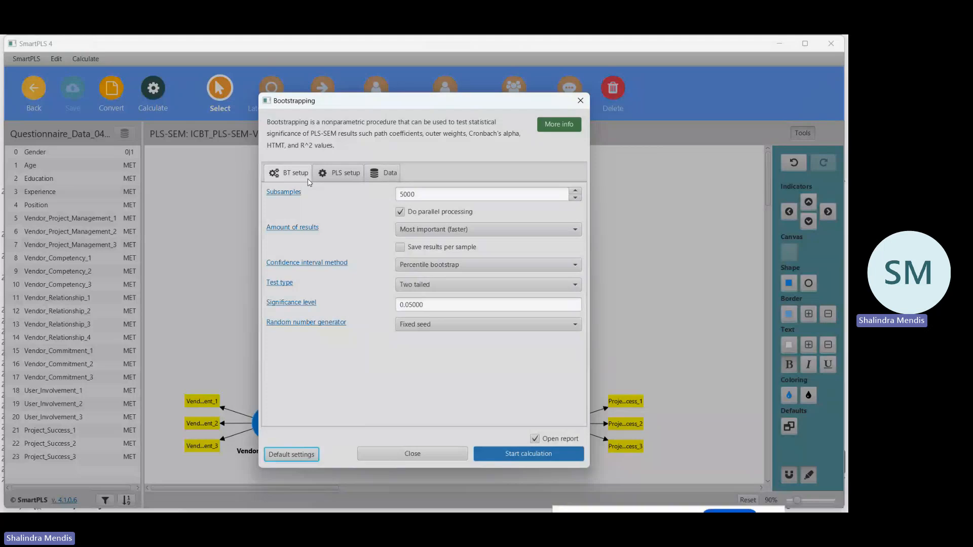
click(348, 174)
click(536, 454)
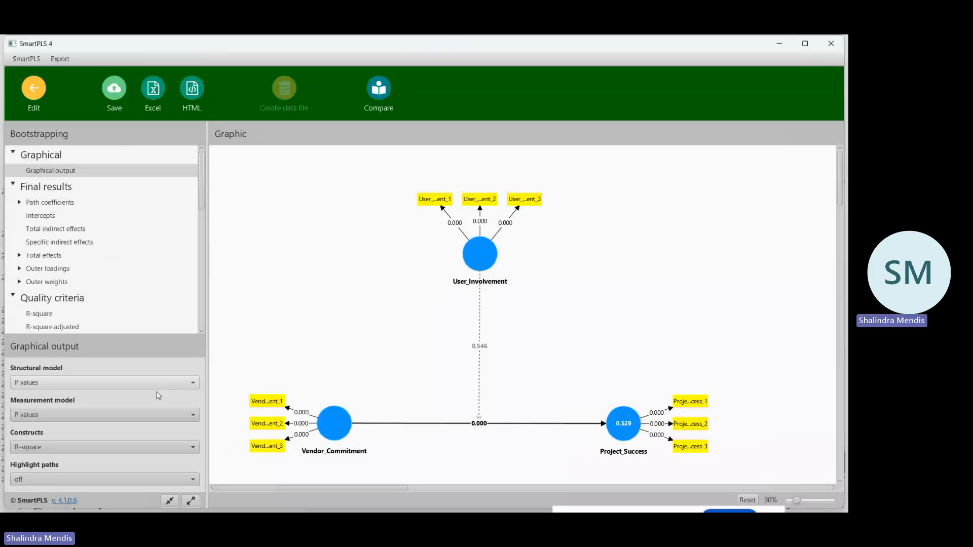
Set the bootstrapping graphic's structural model to show path coefficients and p values.
click(190, 418)
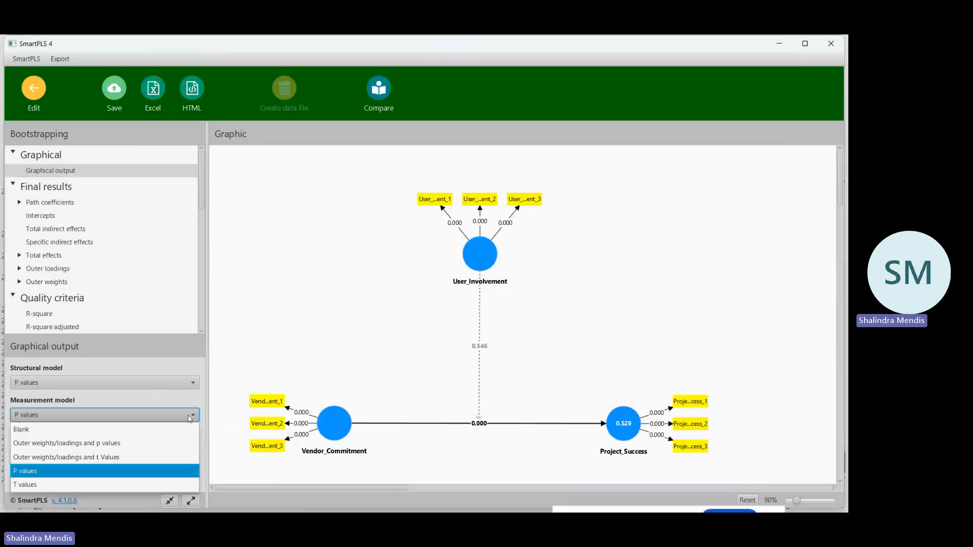
click(190, 419)
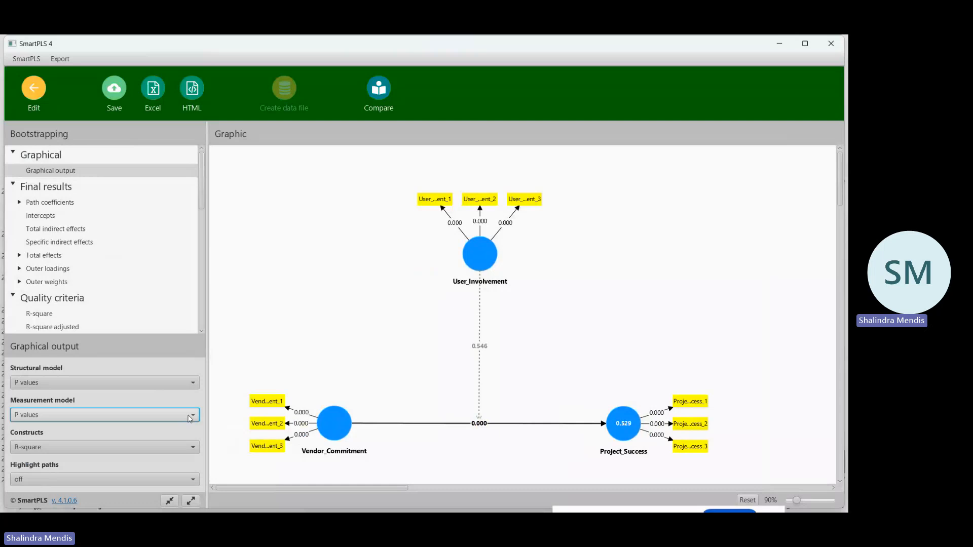
click(193, 384)
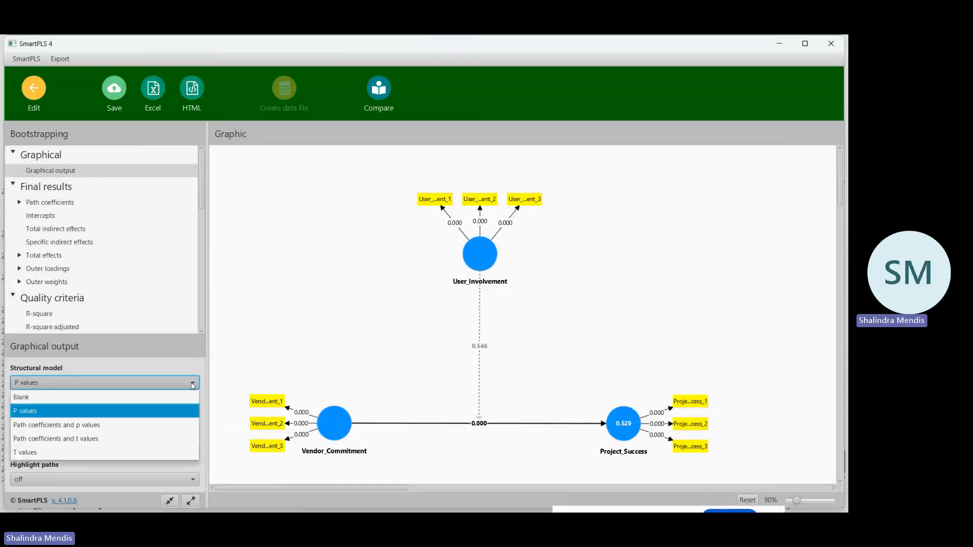
click(137, 423)
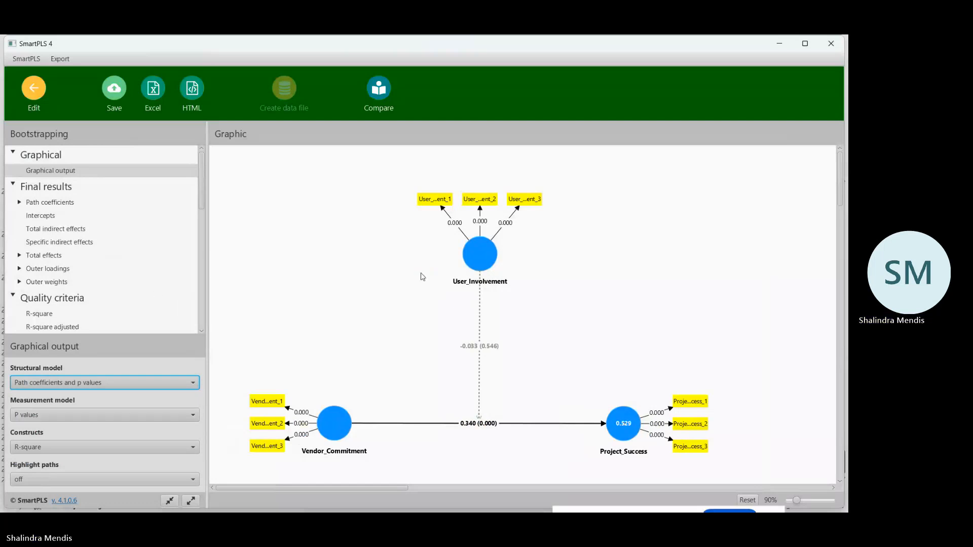
Open the path coefficients table with T statistics and p values, and copy it for Excel.
click(68, 204)
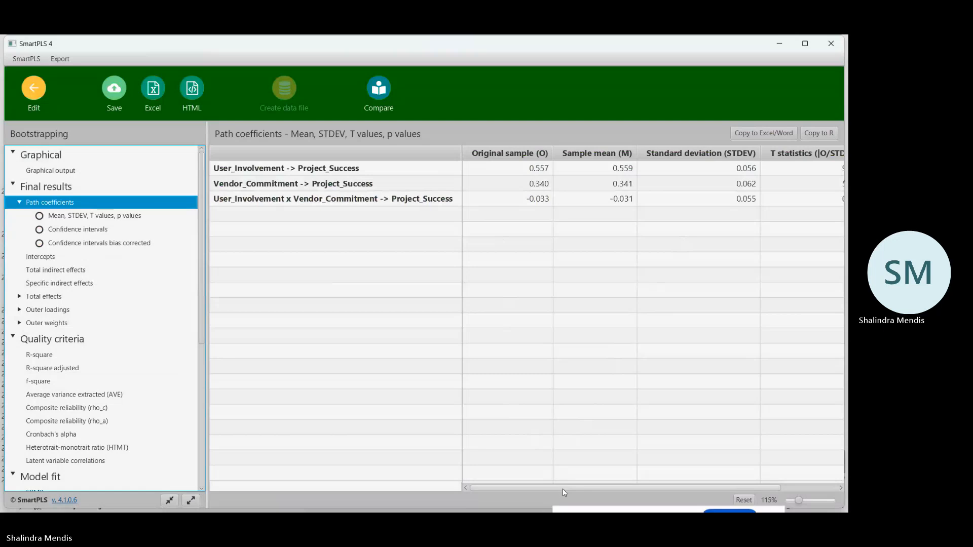
drag(563, 488, 665, 502)
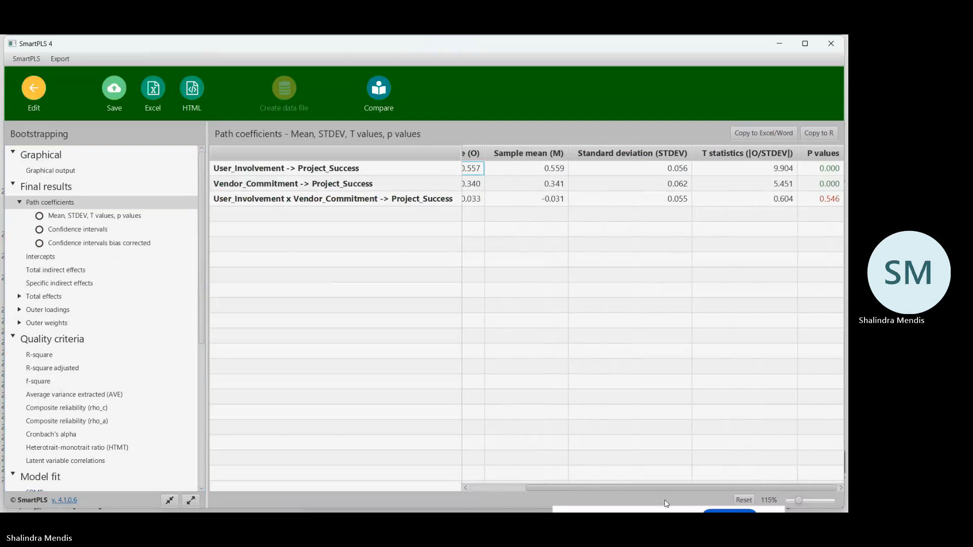
drag(611, 501, 599, 502)
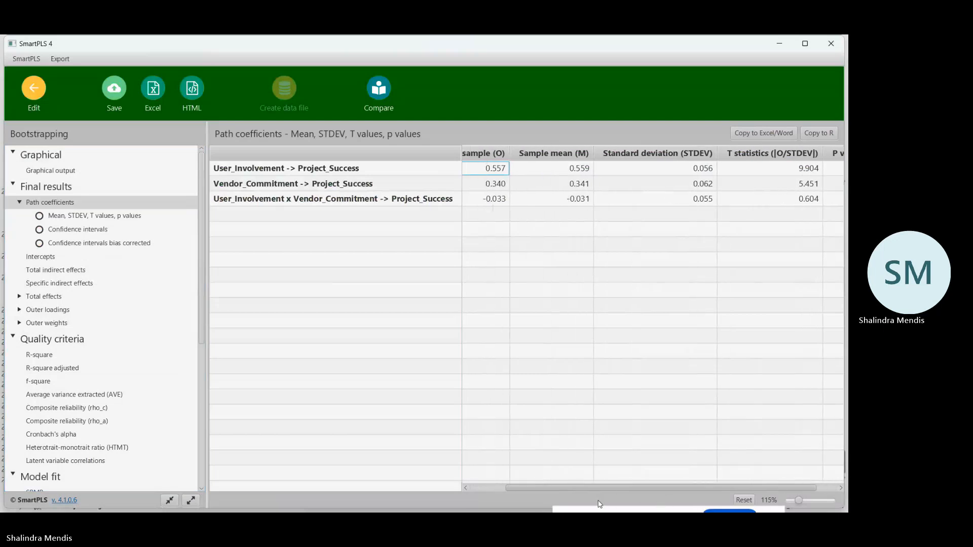
click(764, 135)
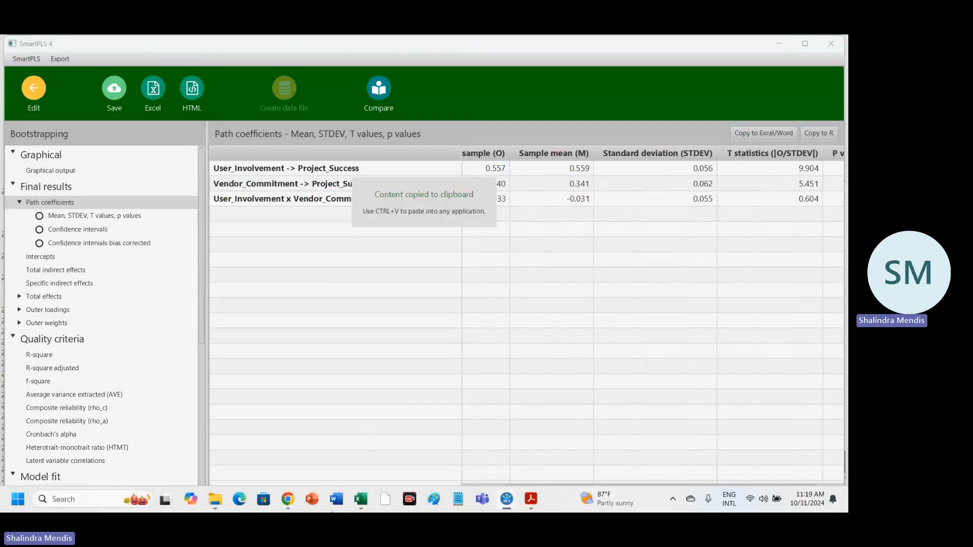
Switch to the PLM SEM workbook in Excel, paste the path coefficients table at A234 of Sheet1, and select cell I235 beside it.
mouse_move(366, 506)
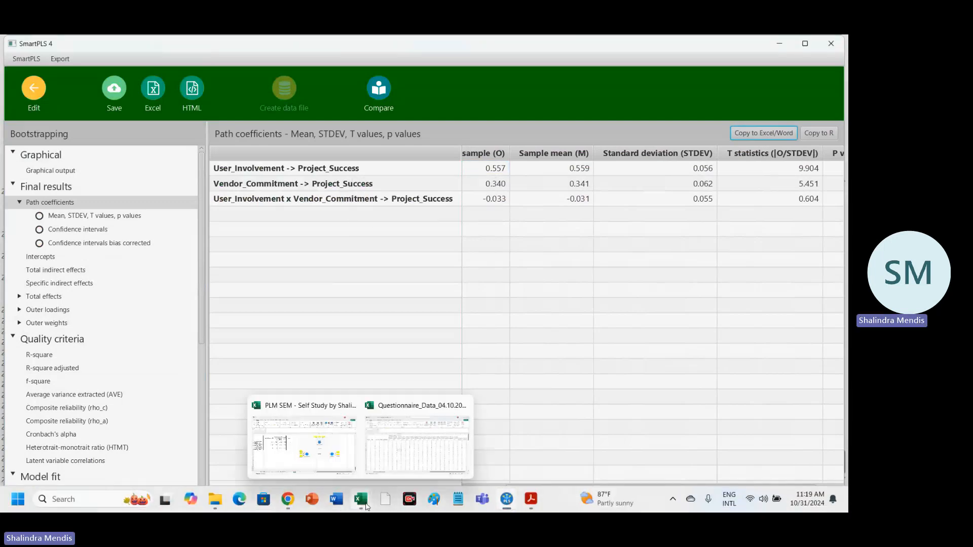
click(318, 448)
scroll(255, 408, down, 2)
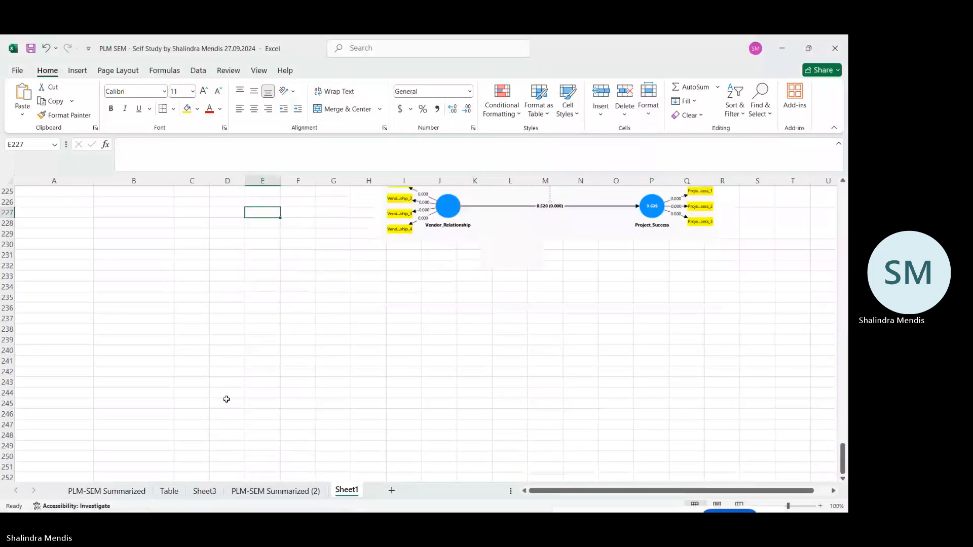
click(40, 284)
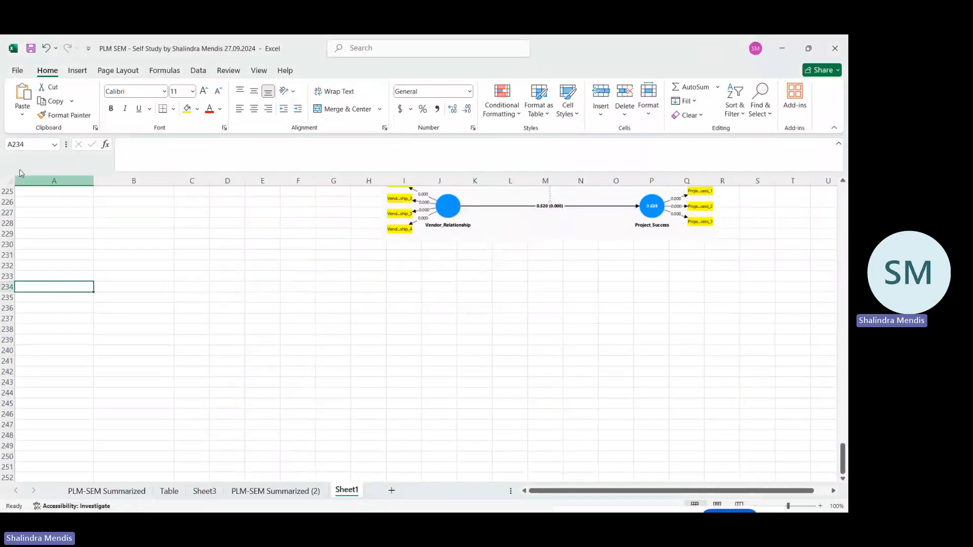
text(Original sample (O)	Sample mean (M)	Standard deviation (STDEV)	T statistics (|O/STDEV|)	P values User_Involvement -> Project_Success	0.557	0.559	0.056	9.904	0 Vendor_Commitment -> Project_Success	0.34	0.341	0.062	5.451	0 User_Involvement x Vendor_Commitment -> Project_Success	-0.033	-0.031	0.055	0.604	0.546)
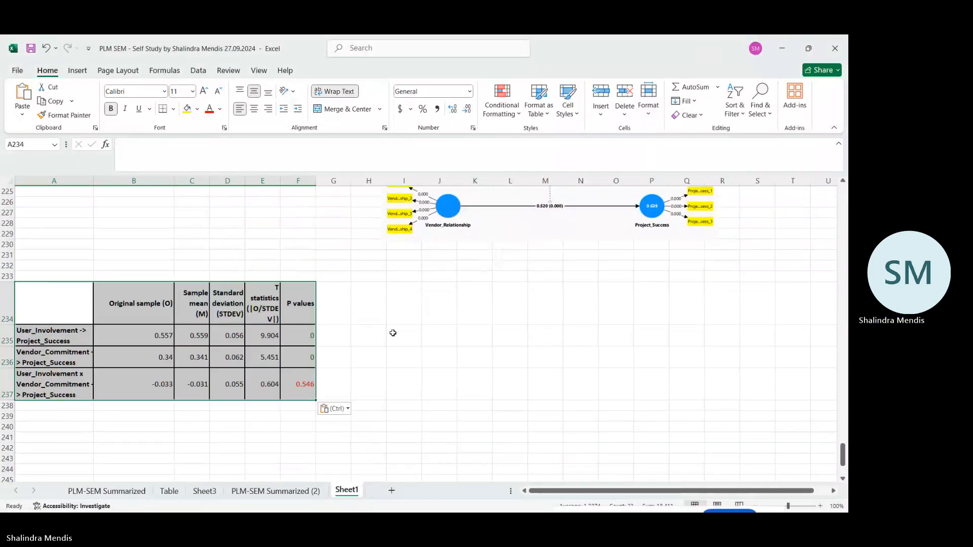
scroll(393, 333, up, 11)
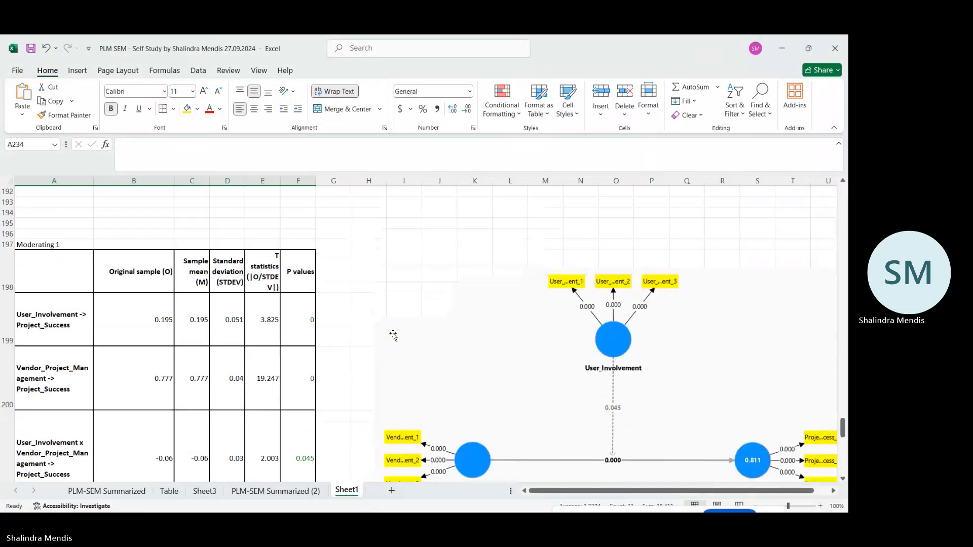
scroll(393, 336, up, 3)
scroll(393, 336, down, 3)
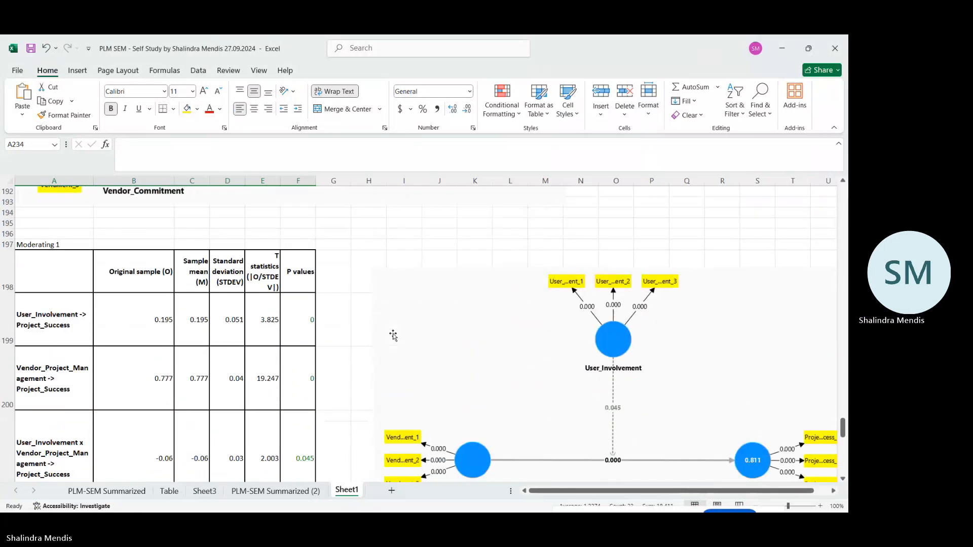
scroll(393, 335, down, 5)
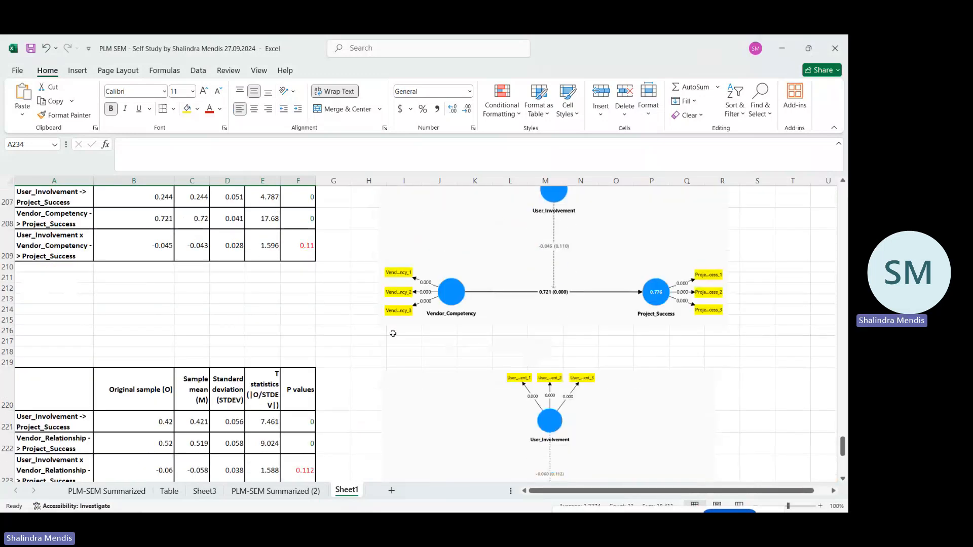
scroll(393, 333, down, 6)
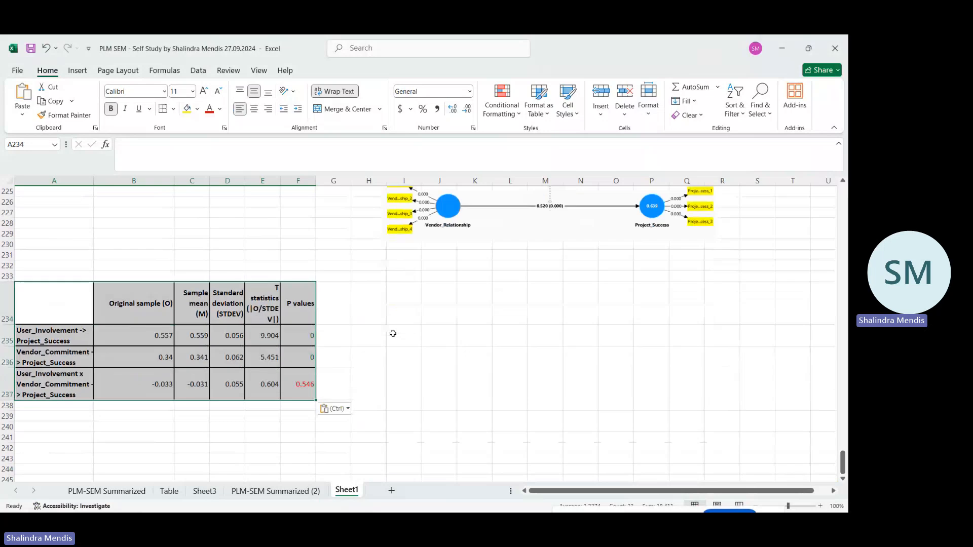
click(393, 333)
Return to SmartPLS, show the graphical output, and save the report as ICBT_PLS-SEM-V - BT - 2024-10-31-V in ICBT_Data_Analysis_Video.
mouse_move(511, 498)
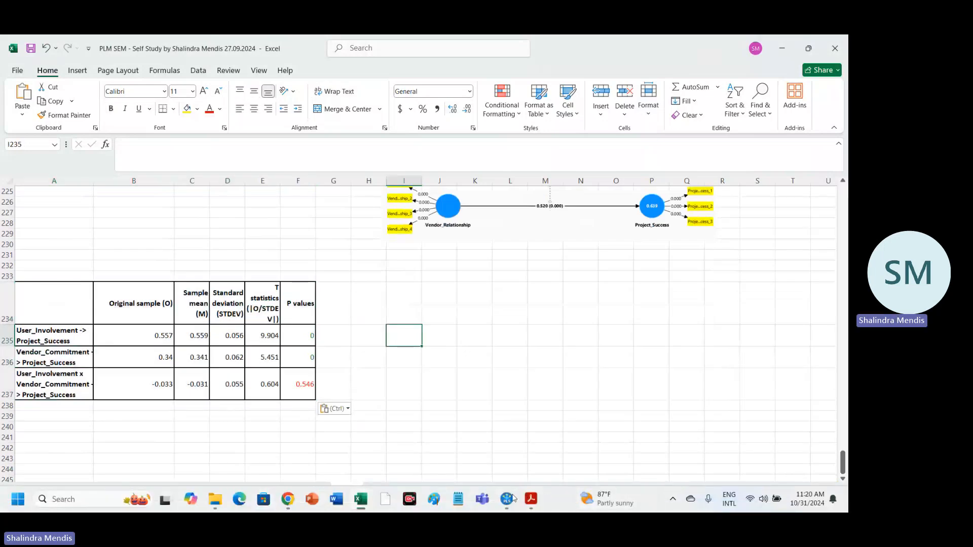
click(525, 446)
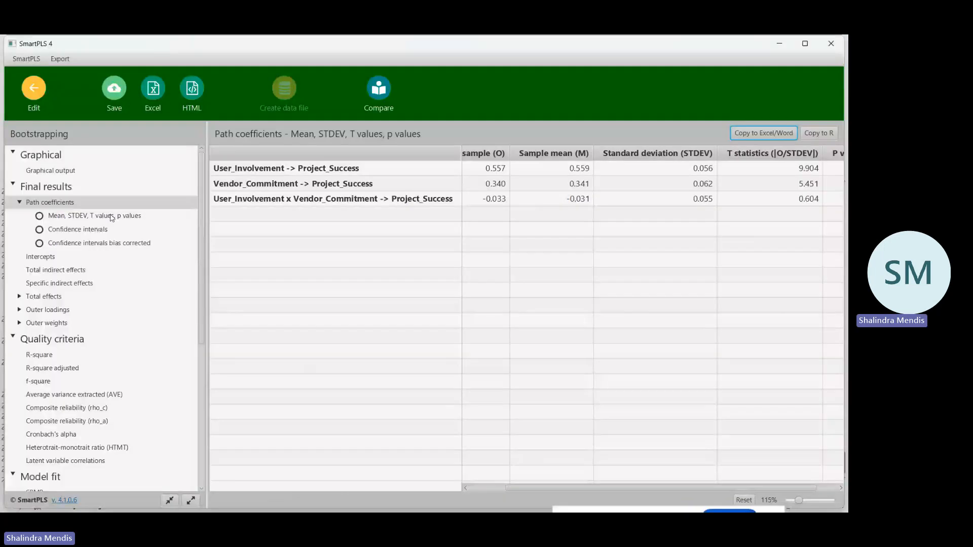
click(69, 172)
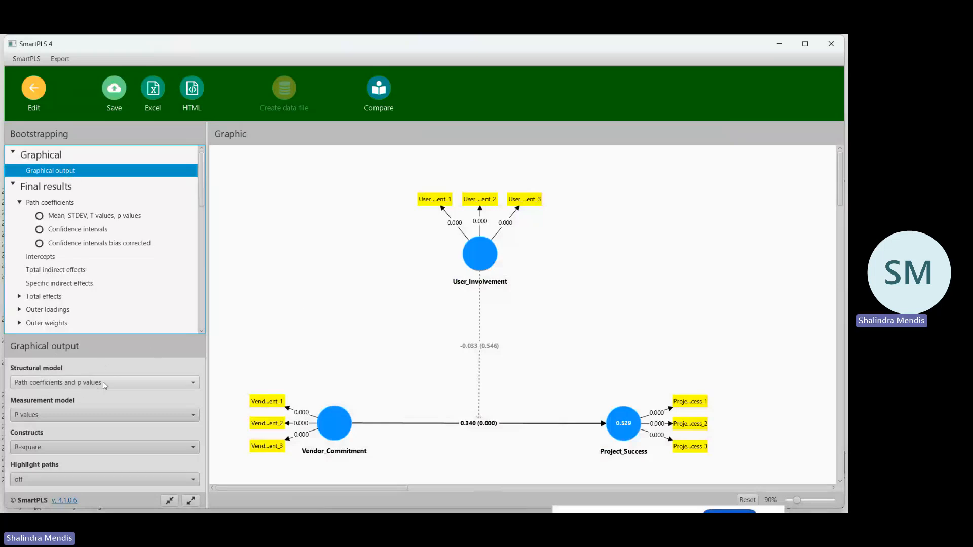
click(112, 89)
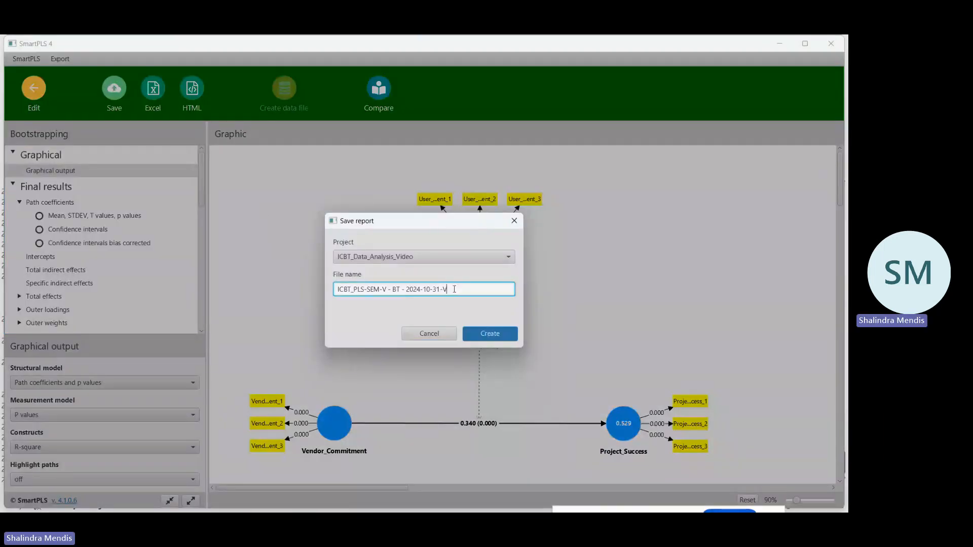
click(489, 334)
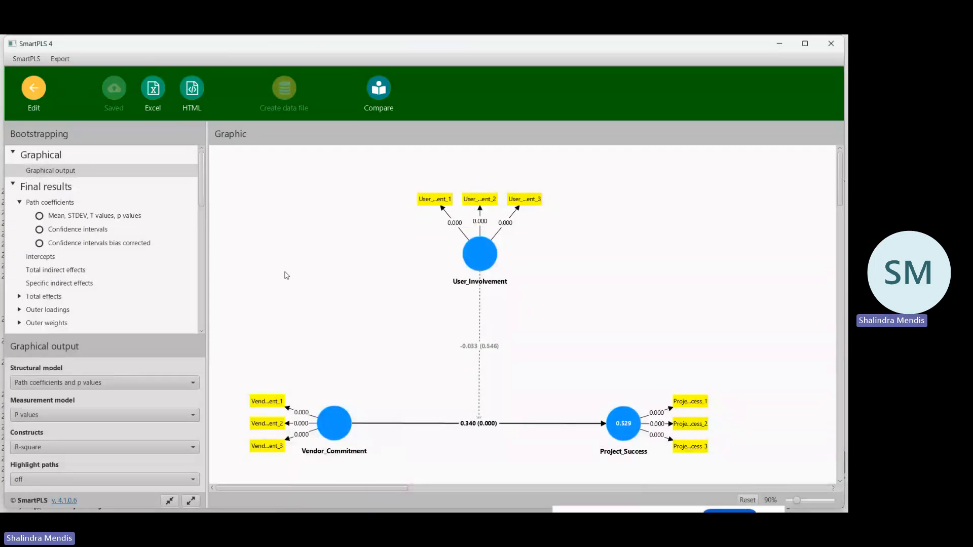
Capture the Vendor_Commitment bootstrapping diagram as a screen snip and paste it at I234 of Sheet1 in the PLM SEM Excel workbook.
key(super+shift+s)
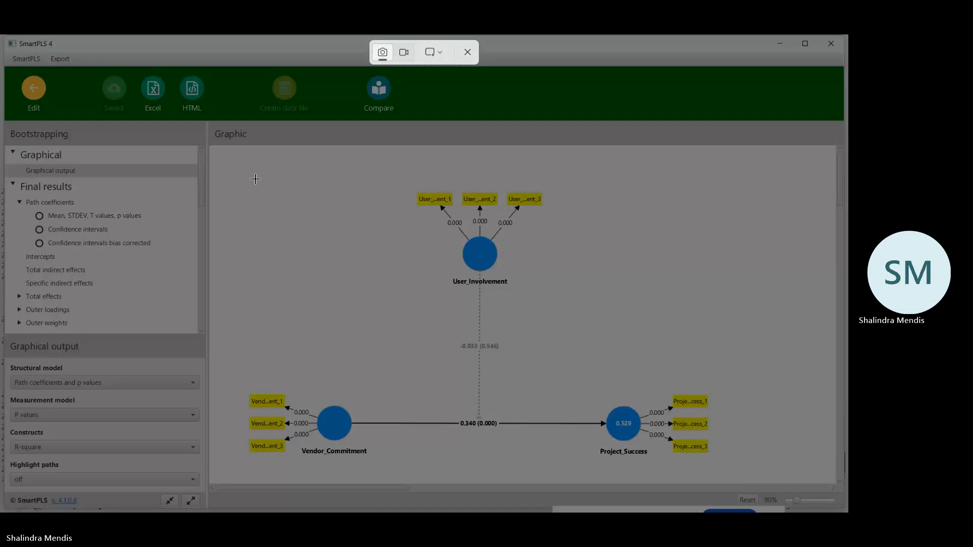
drag(247, 186, 713, 461)
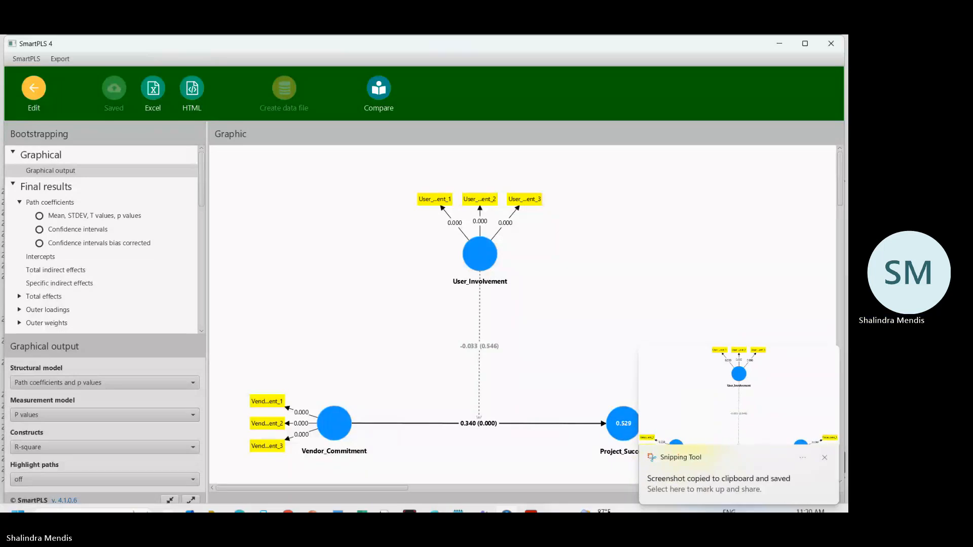
mouse_move(360, 499)
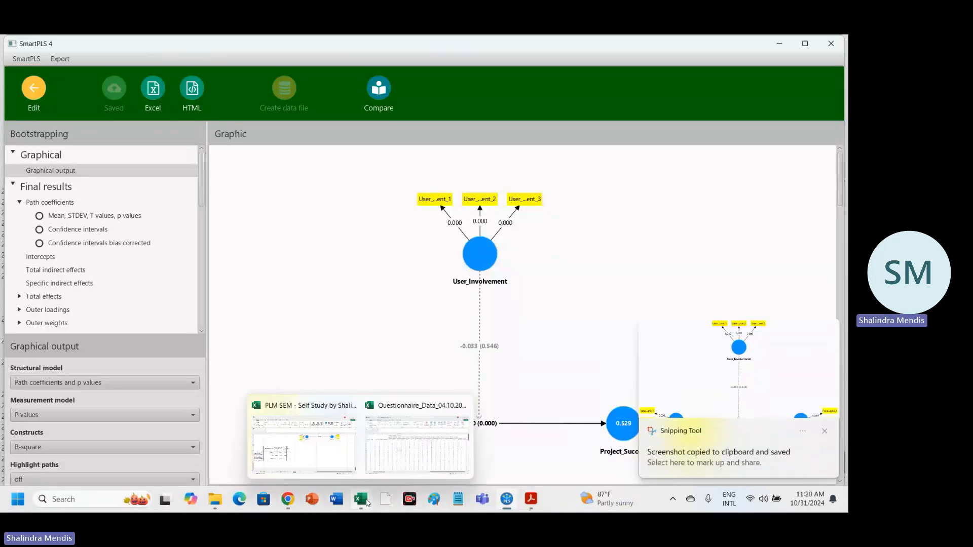
click(335, 451)
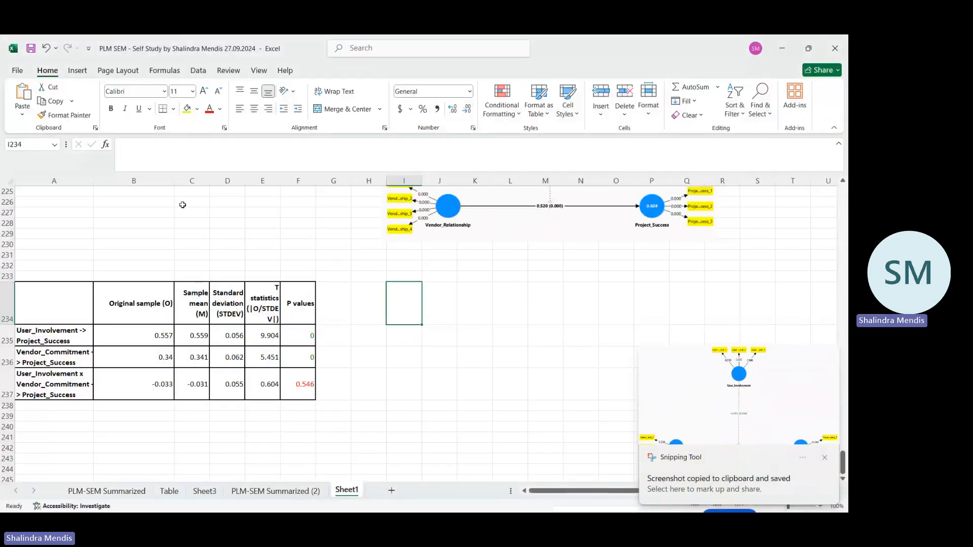
key(ctrl+v)
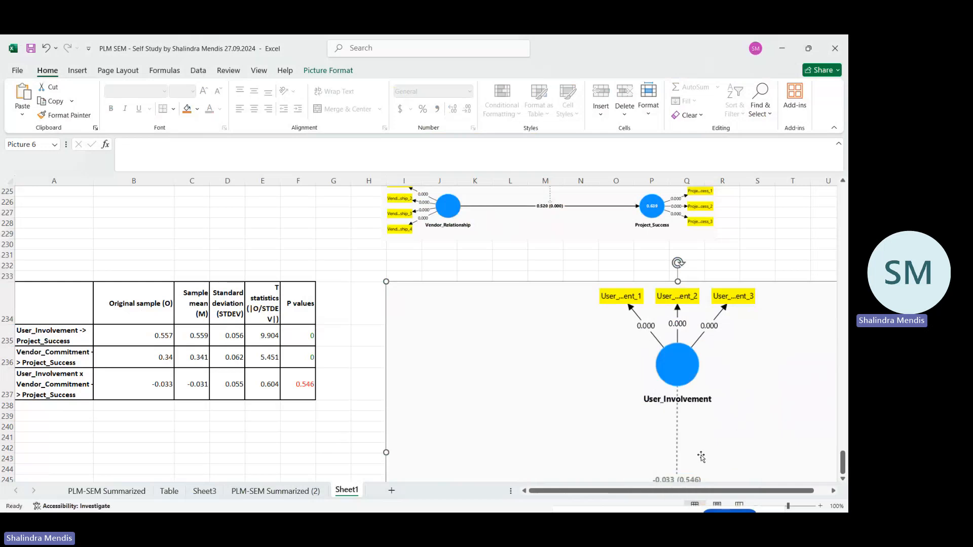
Shrink the pasted Vendor_Commitment diagram to span about columns I to Q and rows 234 to 243, and deselect it.
scroll(515, 413, down, 4)
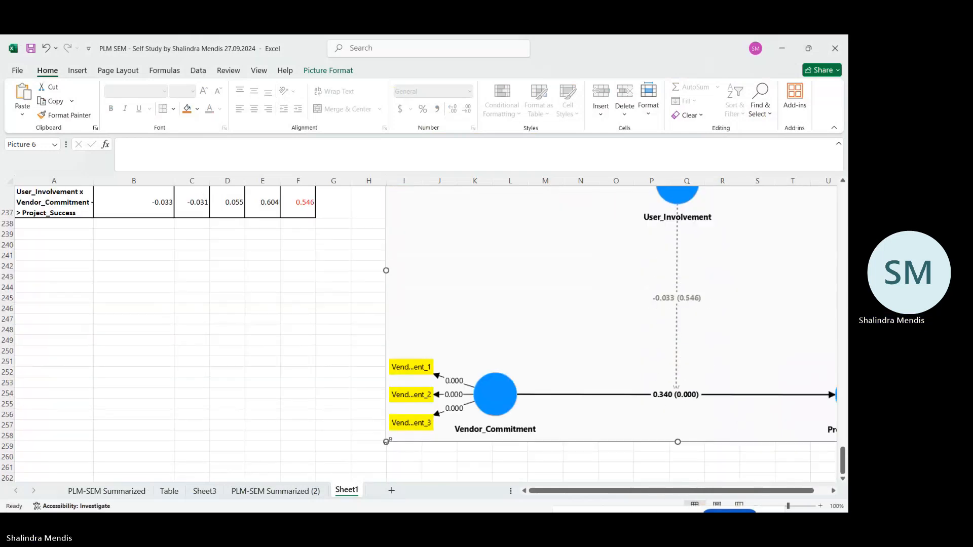
drag(387, 441, 391, 344)
scroll(532, 336, up, 4)
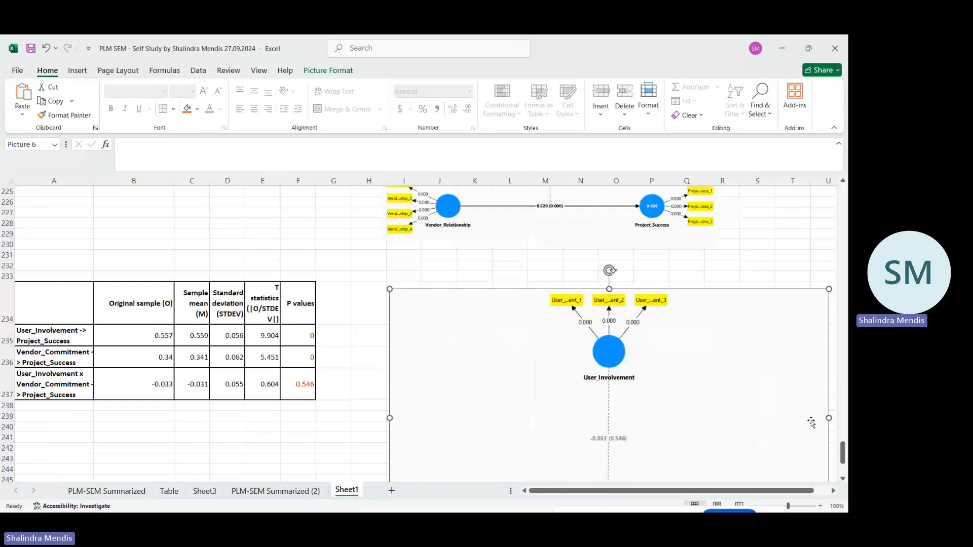
drag(827, 417, 768, 416)
scroll(687, 430, down, 3)
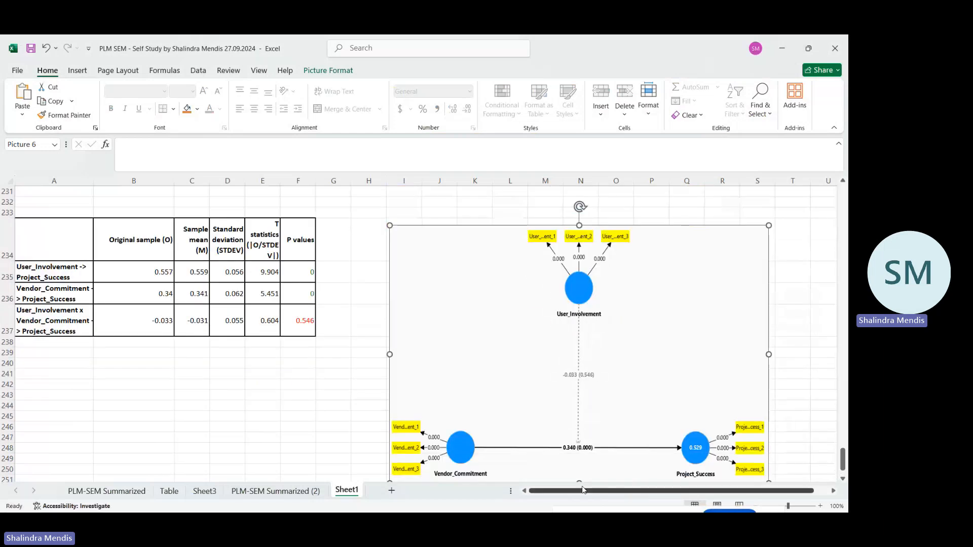
drag(579, 451, 579, 369)
click(591, 406)
click(623, 303)
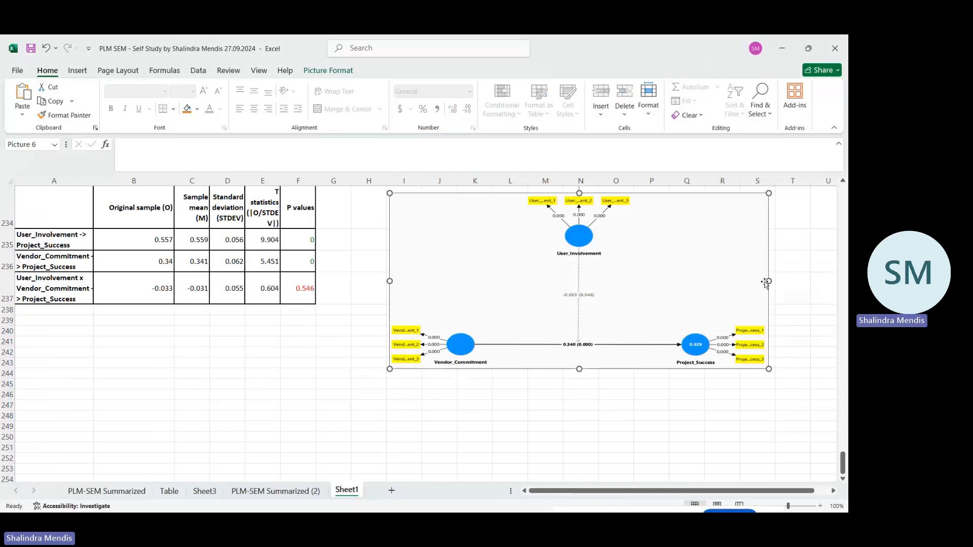
drag(767, 281, 696, 281)
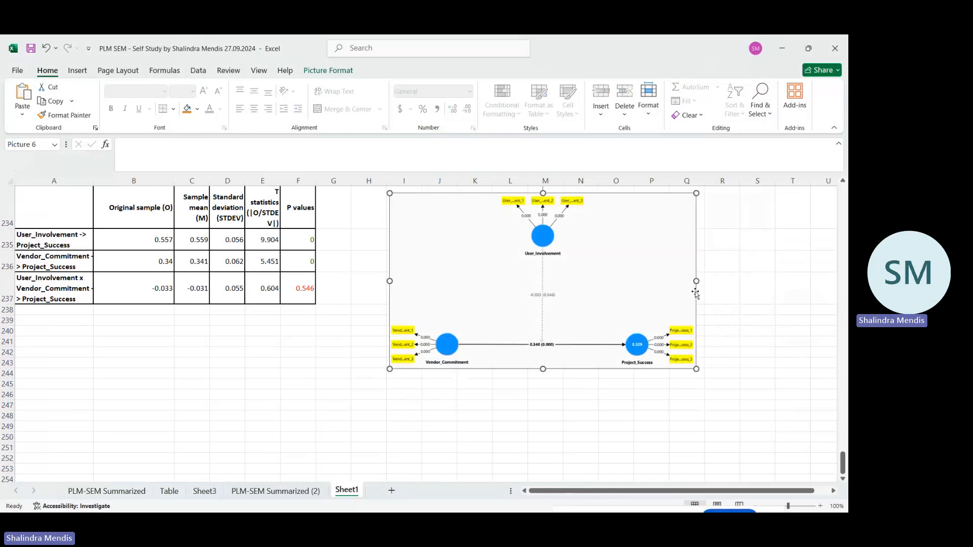
click(757, 319)
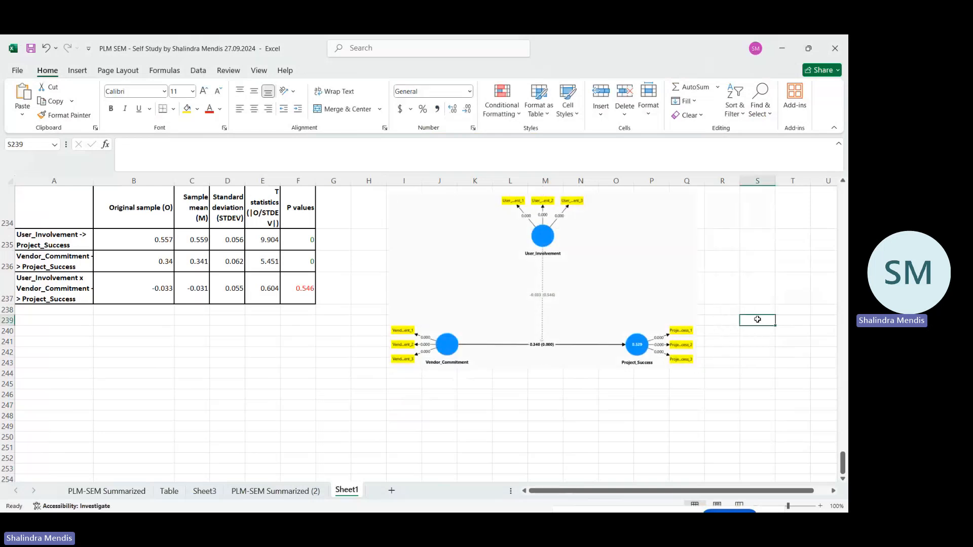
Review the moderating-effect tables and diagrams recorded for each vendor predictor on Sheet1.
scroll(757, 319, up, 2)
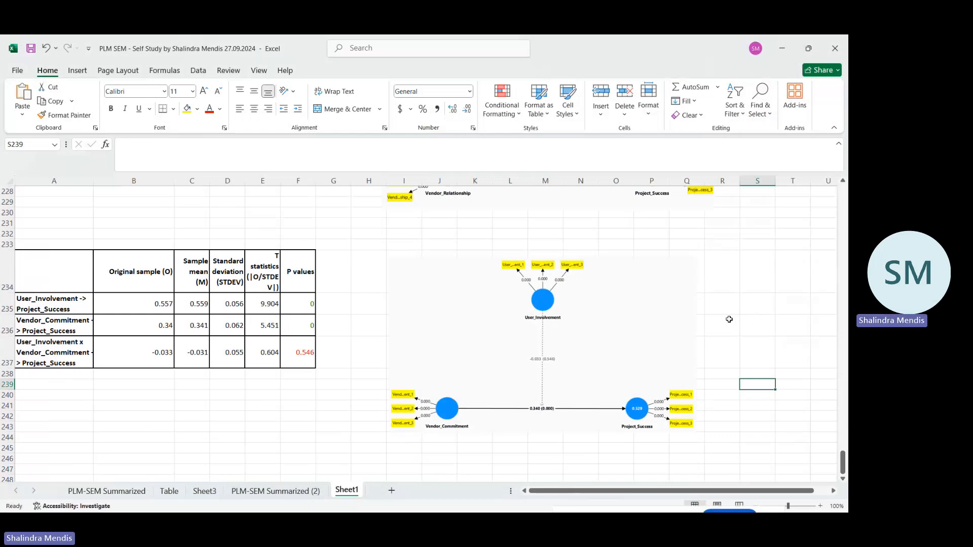
scroll(728, 319, up, 7)
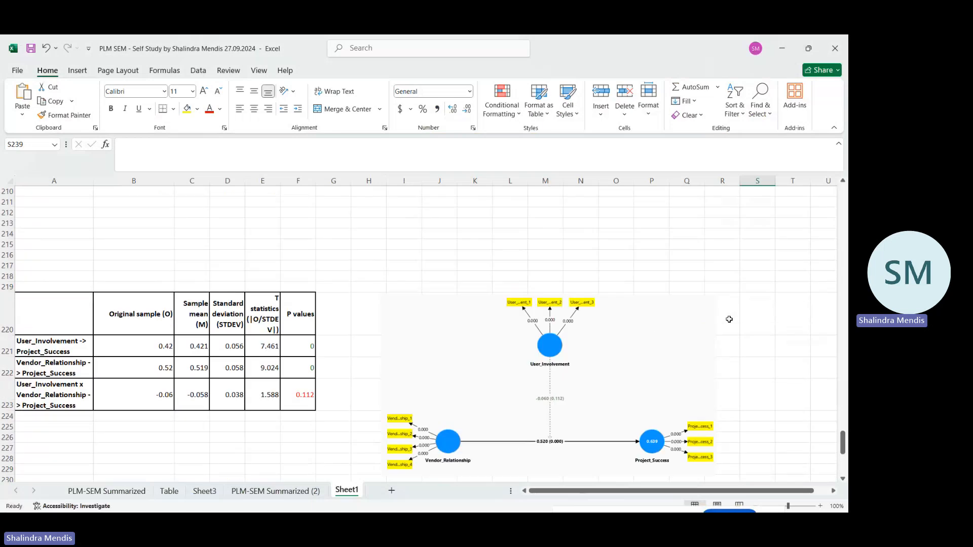
scroll(729, 321, up, 3)
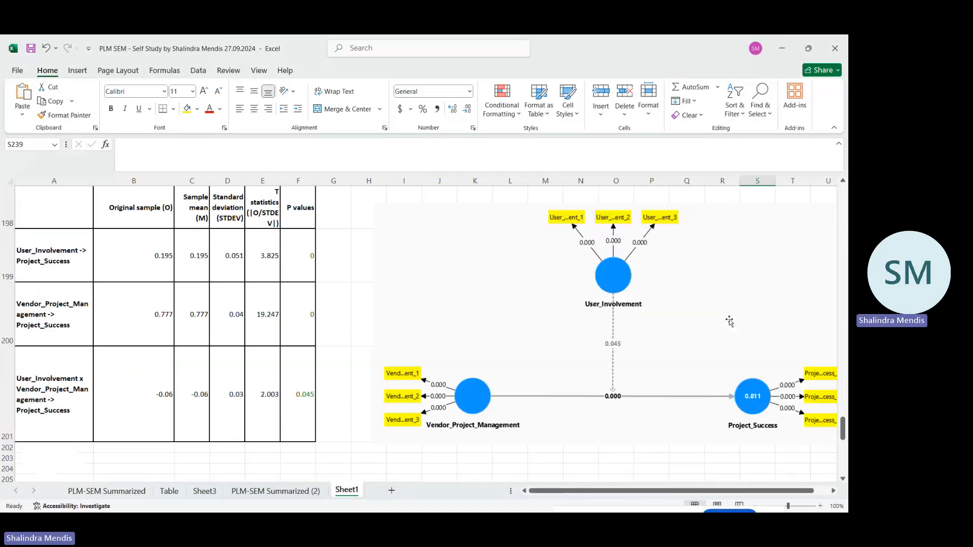
scroll(728, 321, down, 3)
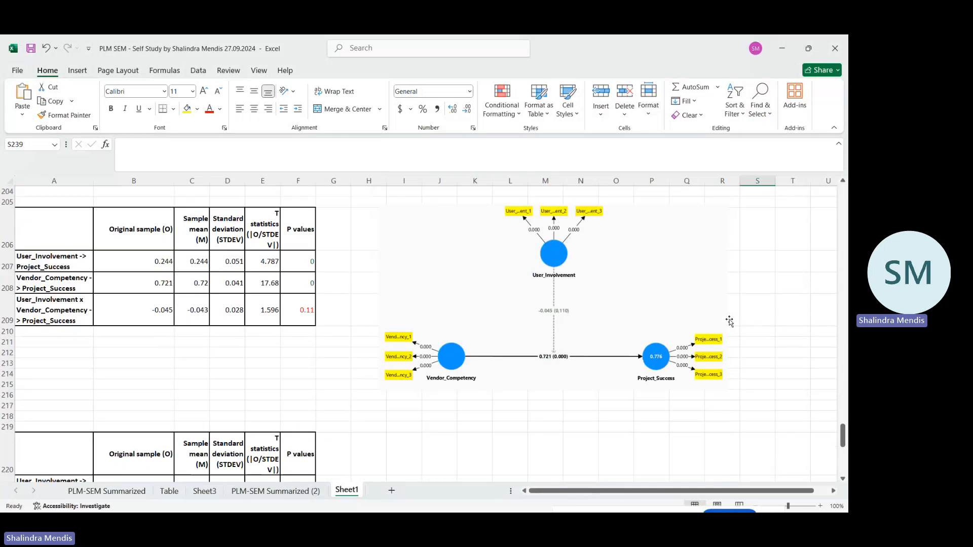
scroll(728, 321, down, 2)
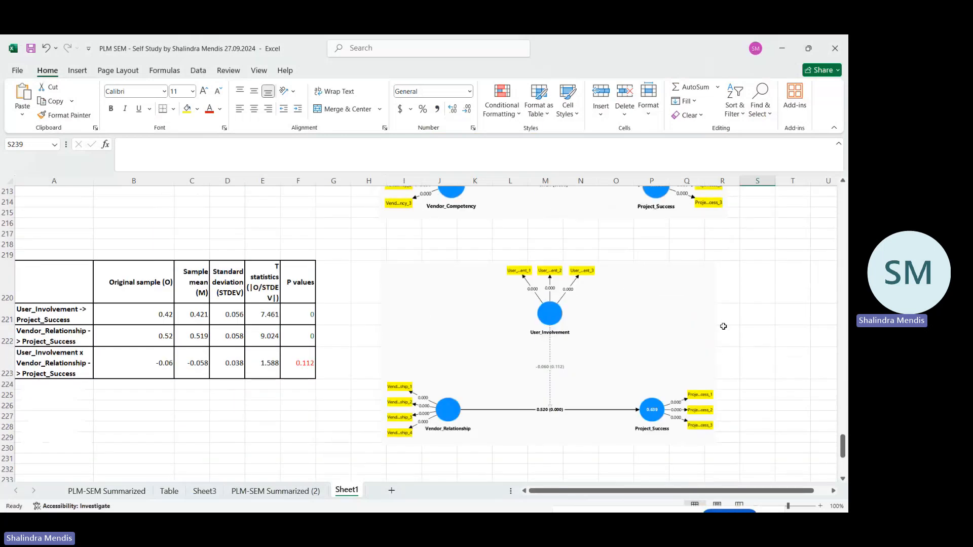
scroll(723, 326, up, 11)
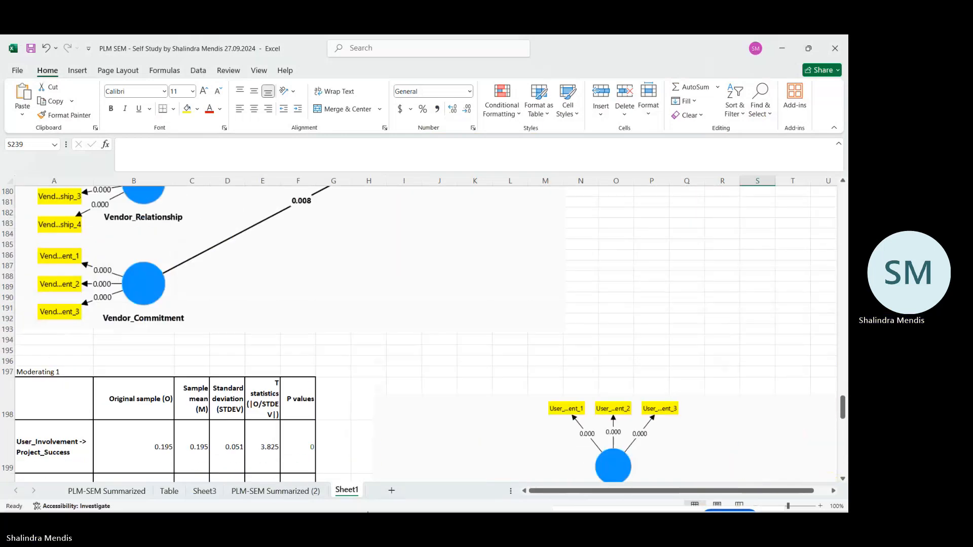
Return to SmartPLS, leave the ICBT_PLS-SEM-V report and model, and open ICBT_PLS-SEM from the ICBT_Data_Analysis_Video project.
click(507, 451)
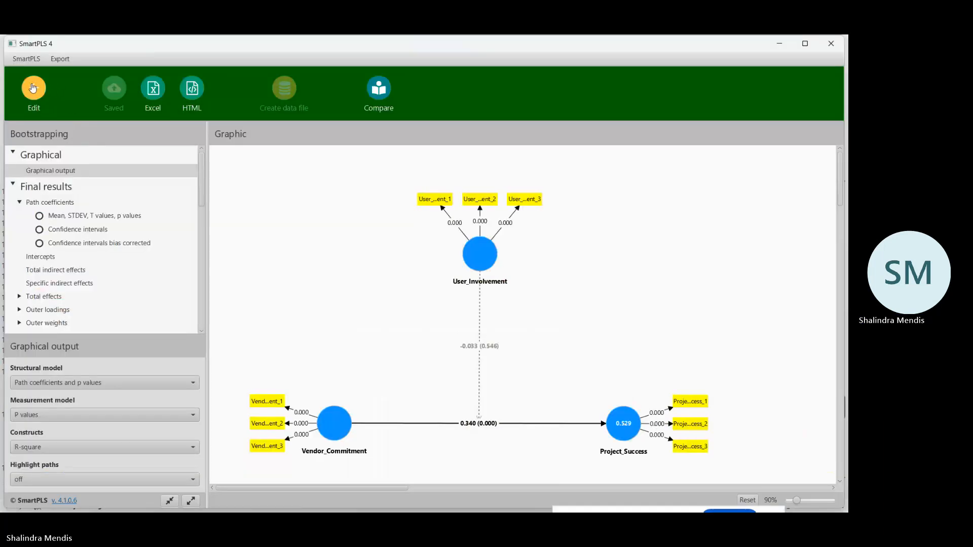
click(33, 87)
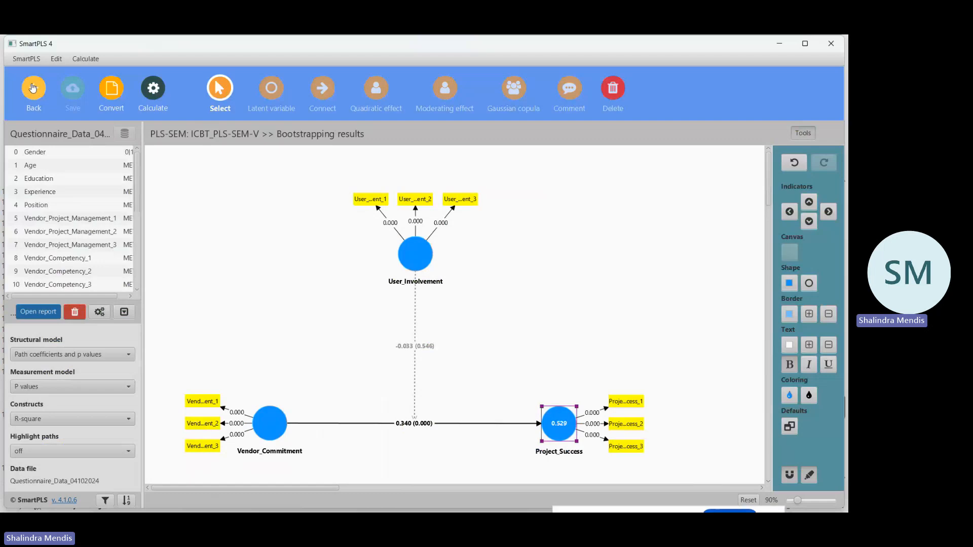
click(33, 87)
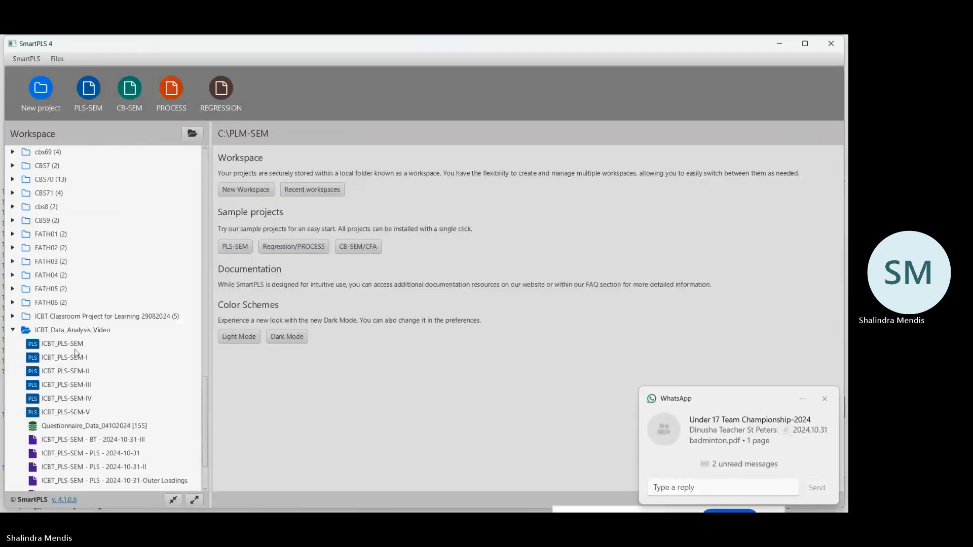
click(76, 345)
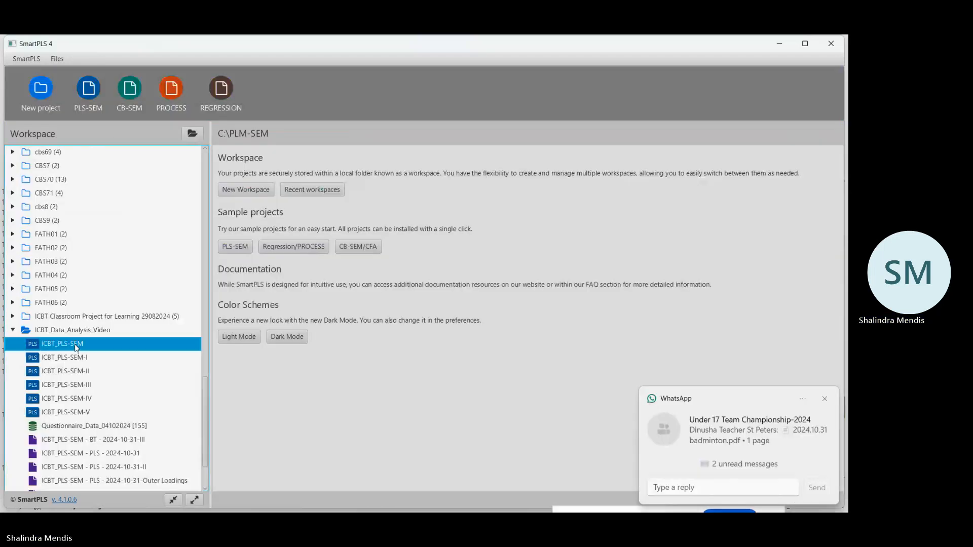
double_click(76, 345)
Run bootstrapping on the ICBT_PLS-SEM model with 5000 subsamples and the Factor weighting scheme, opening the report.
click(153, 97)
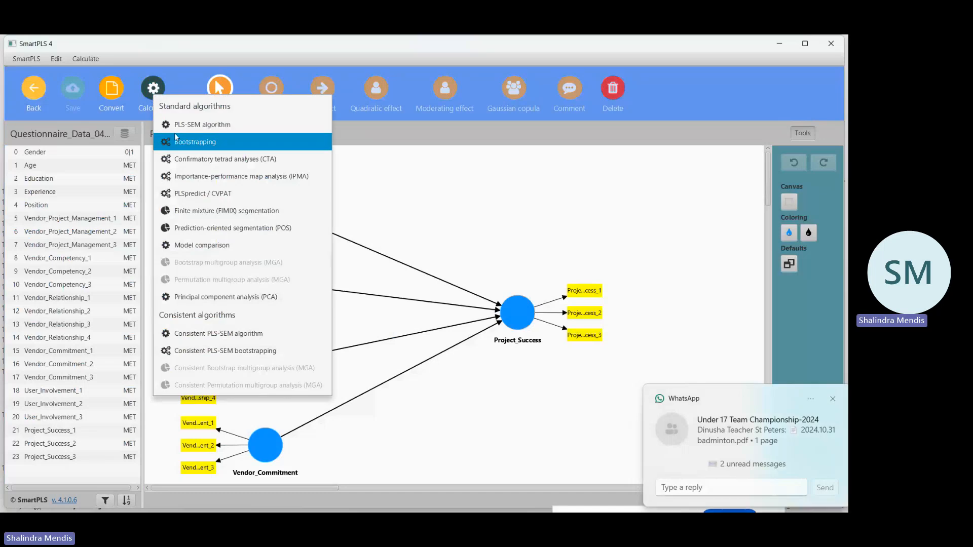
click(174, 132)
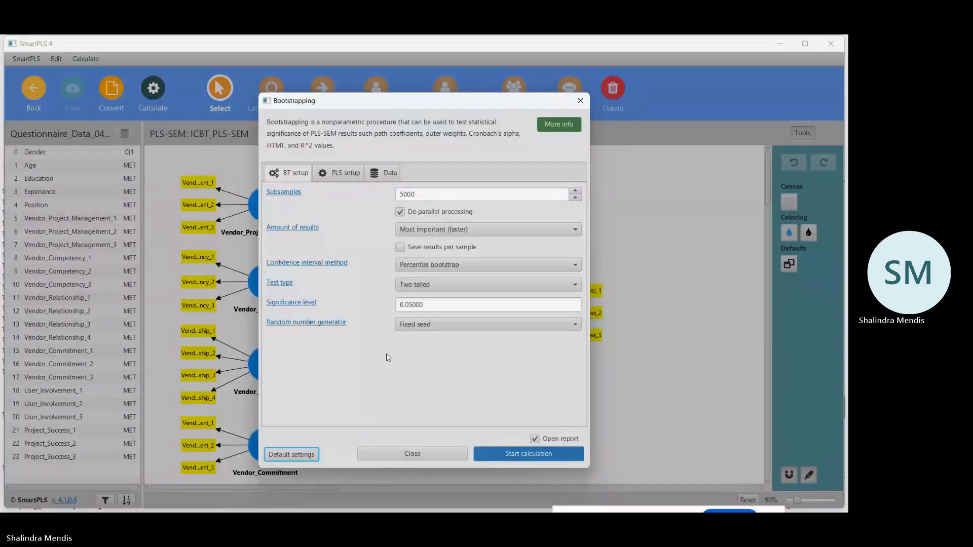
click(341, 176)
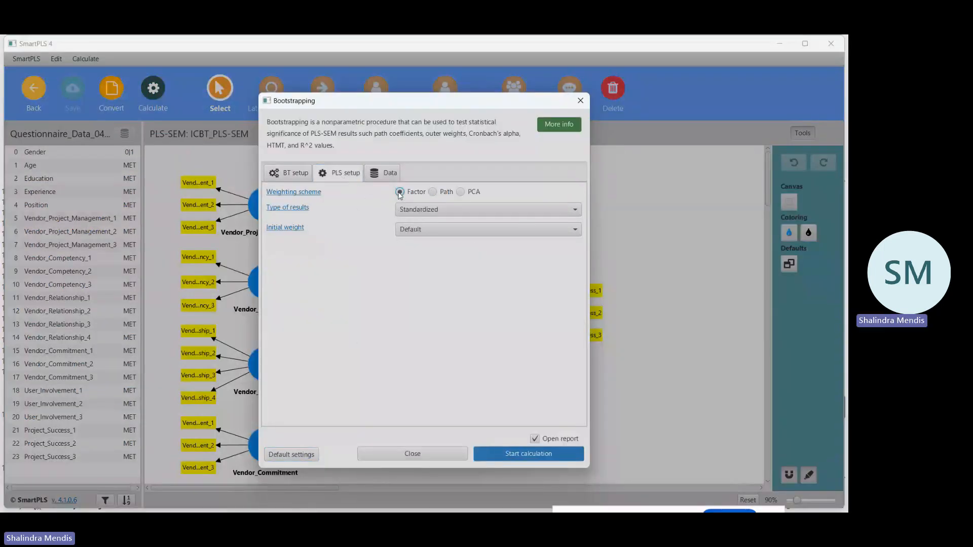
click(538, 460)
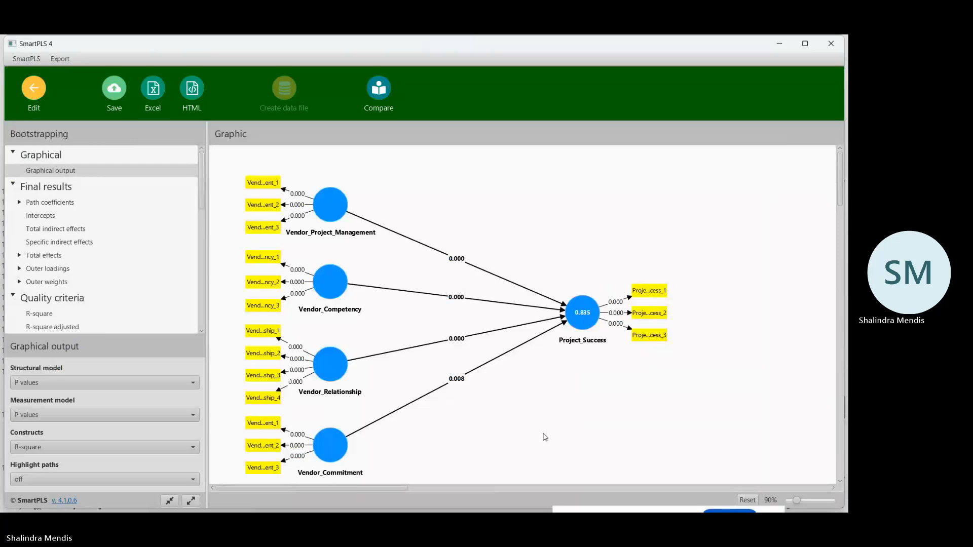
Switch to the Microsoft Teams meeting window in Chrome.
mouse_move(529, 512)
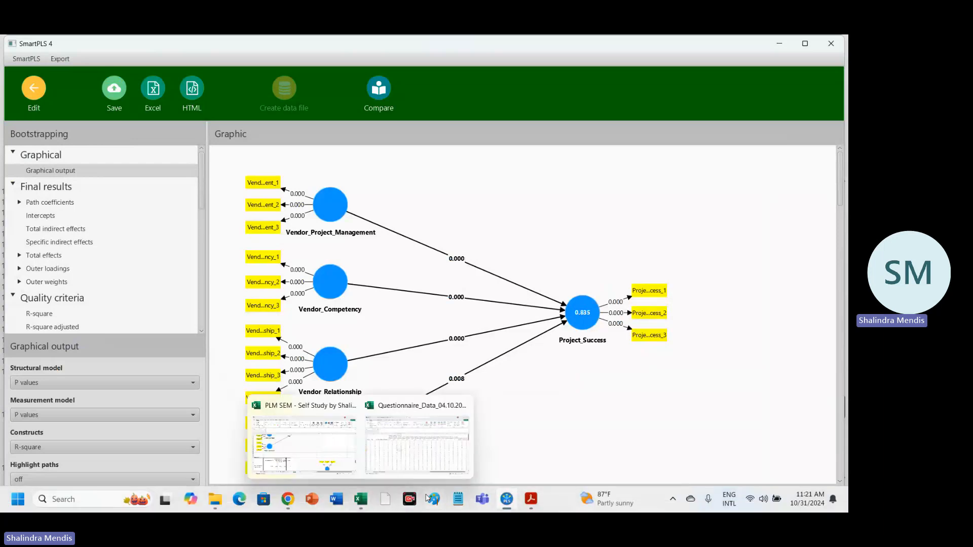
mouse_move(283, 501)
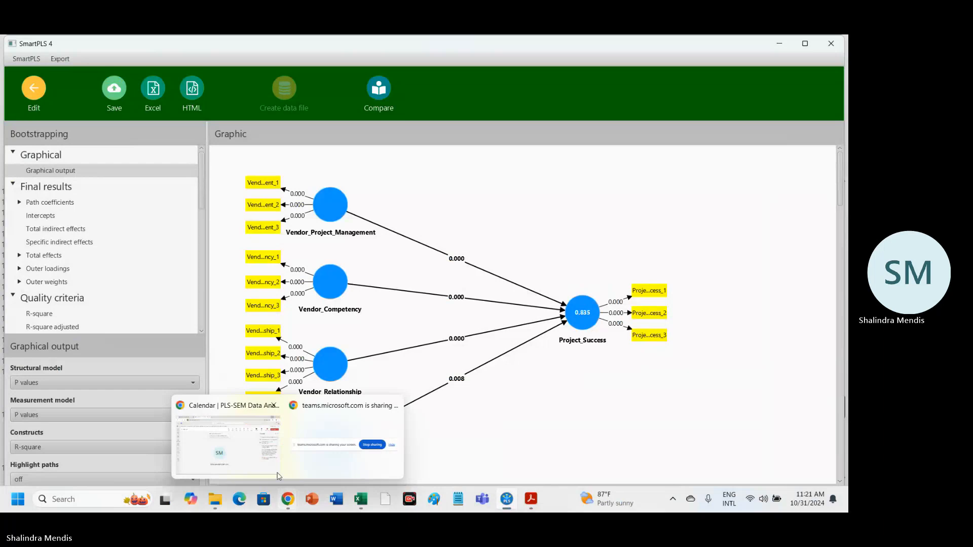
click(240, 450)
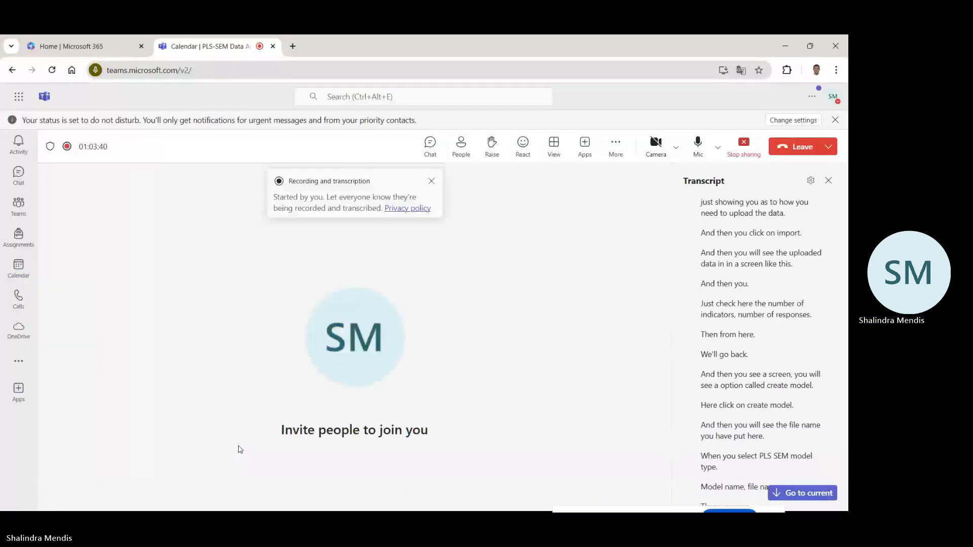